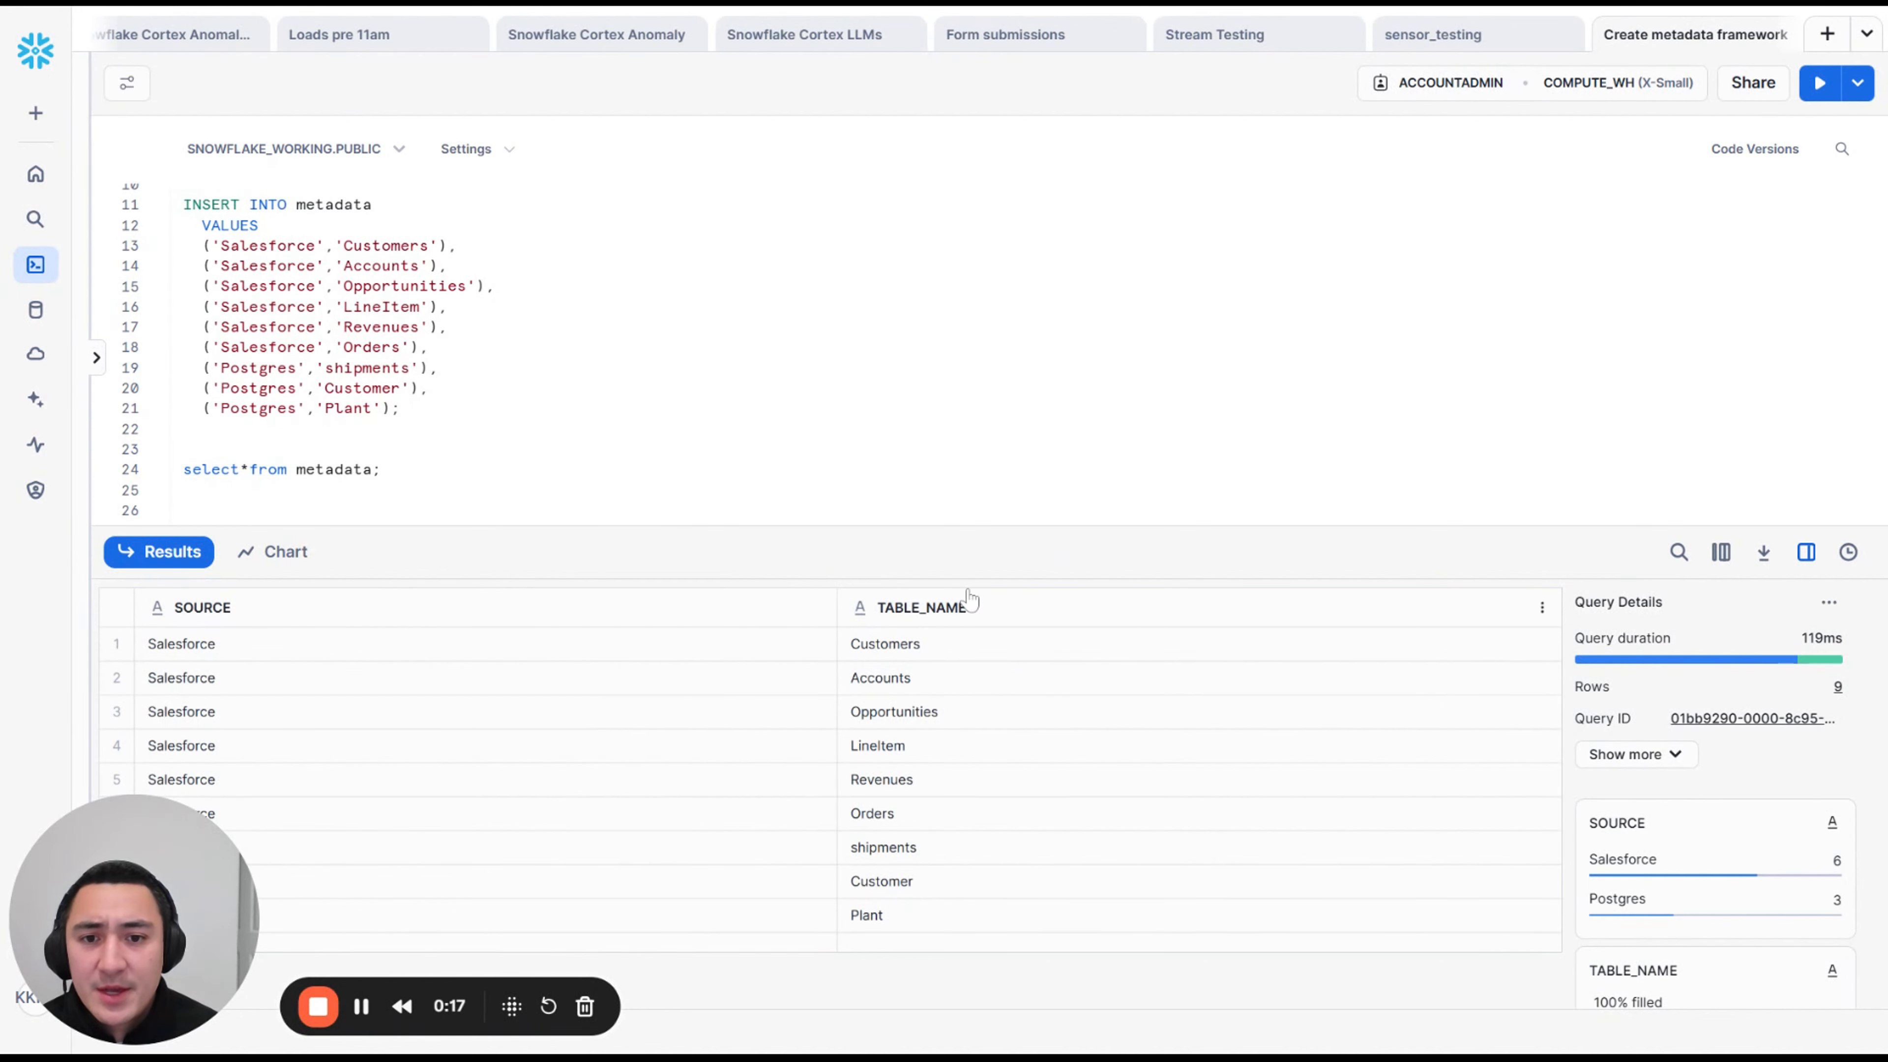
Step: Enlarge the query results and examine the SOURCE and TABLE_NAME pairs in the metadata table
drag(1028, 527, 1028, 328)
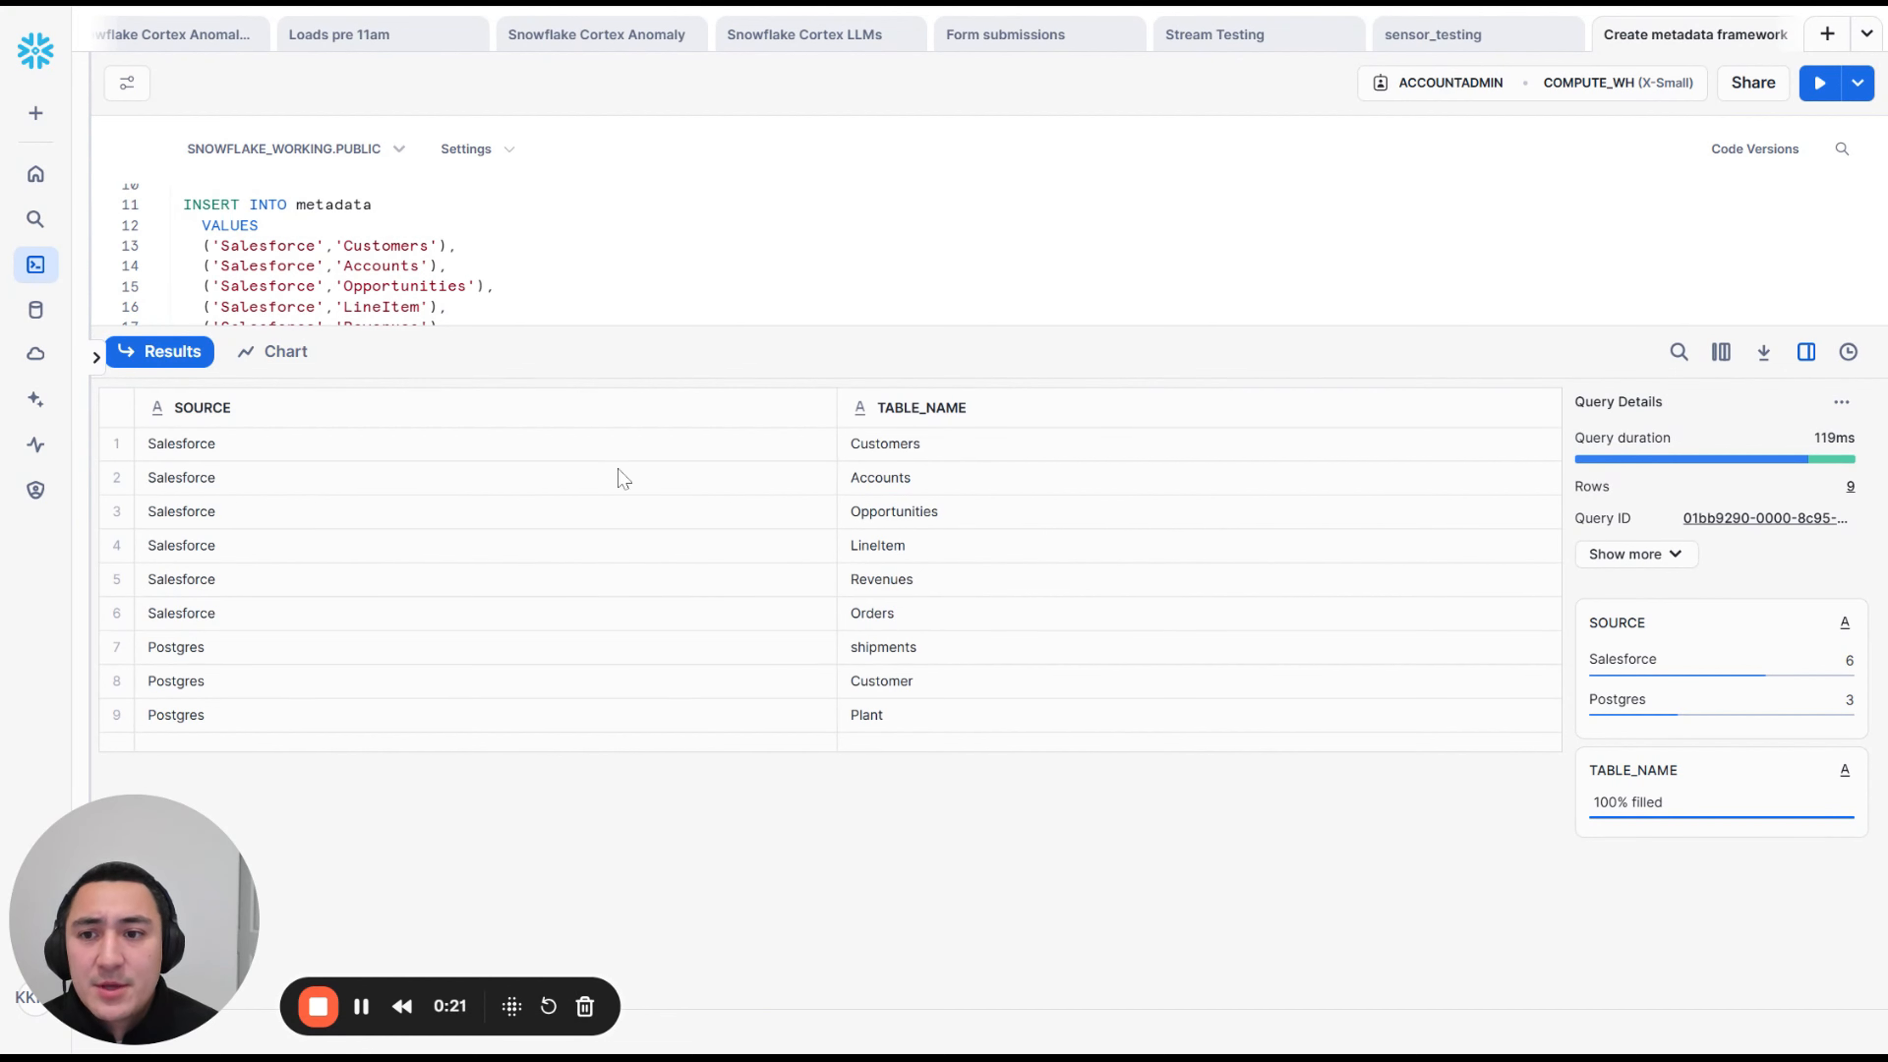
click(401, 460)
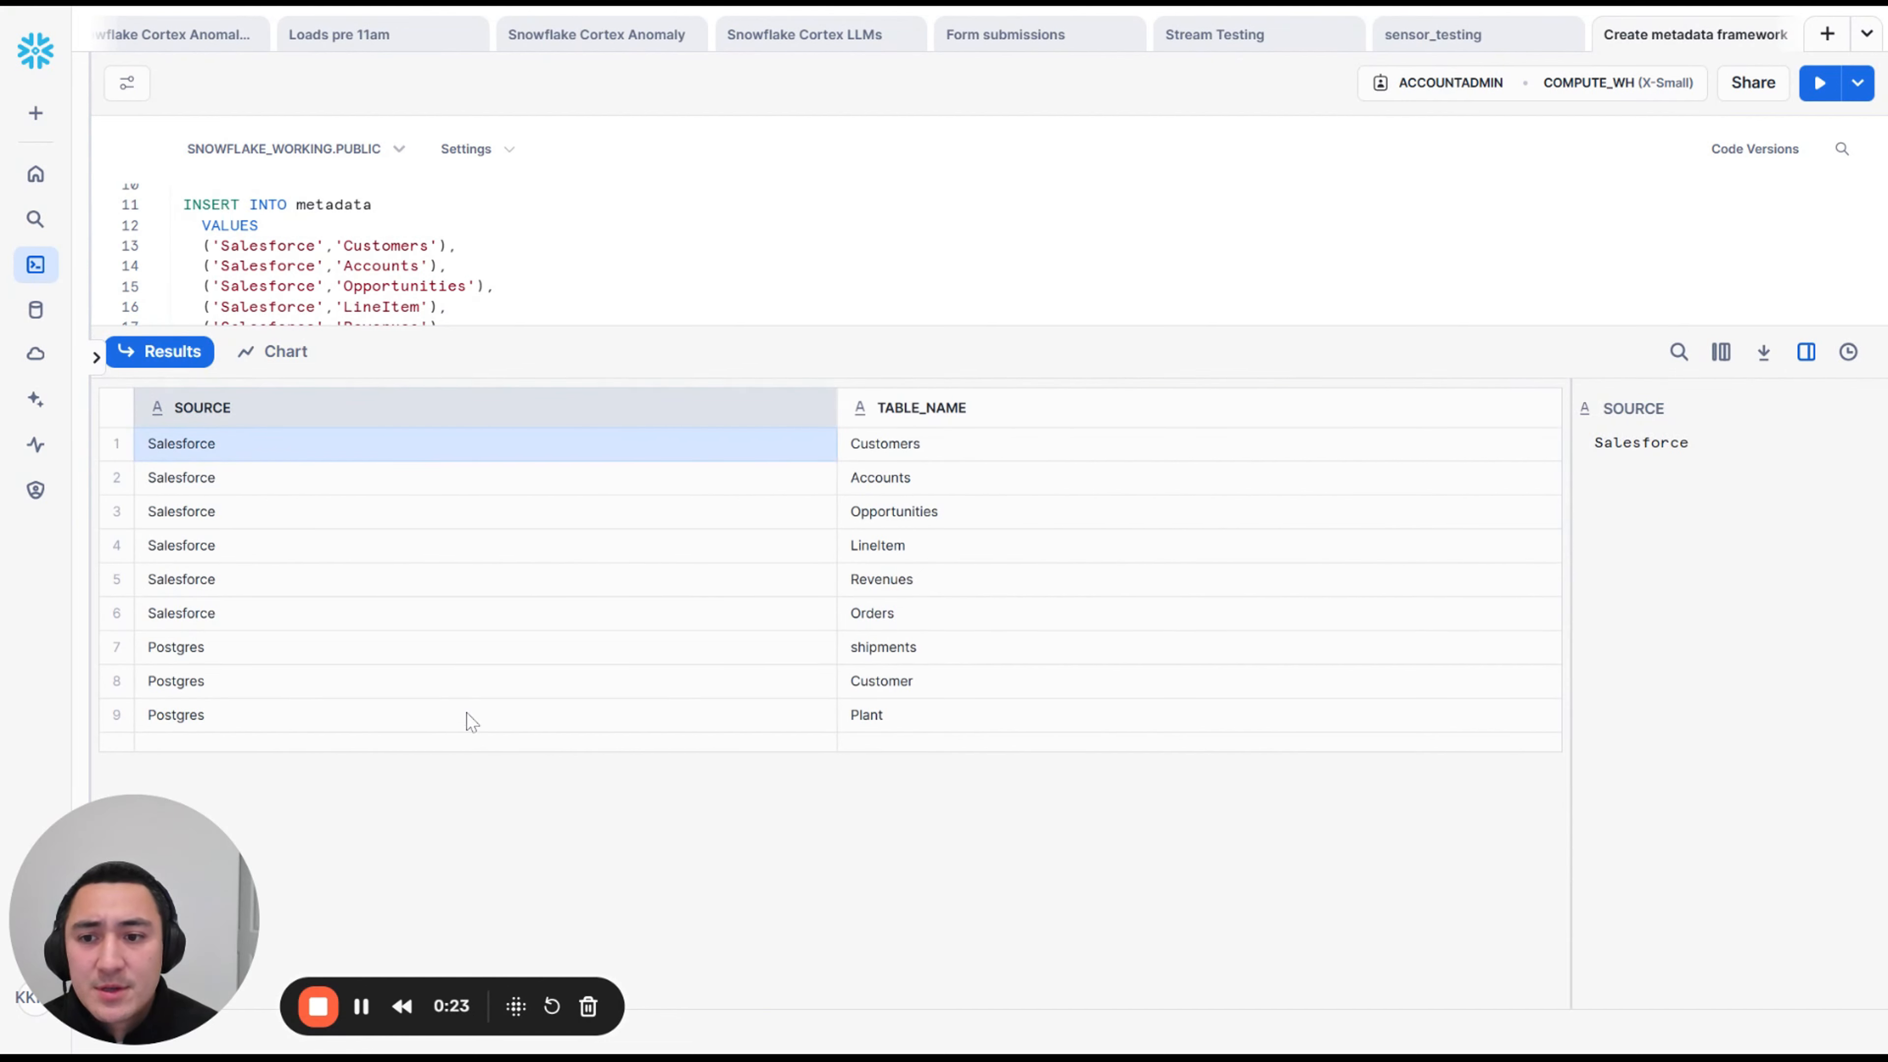
click(375, 584)
click(297, 680)
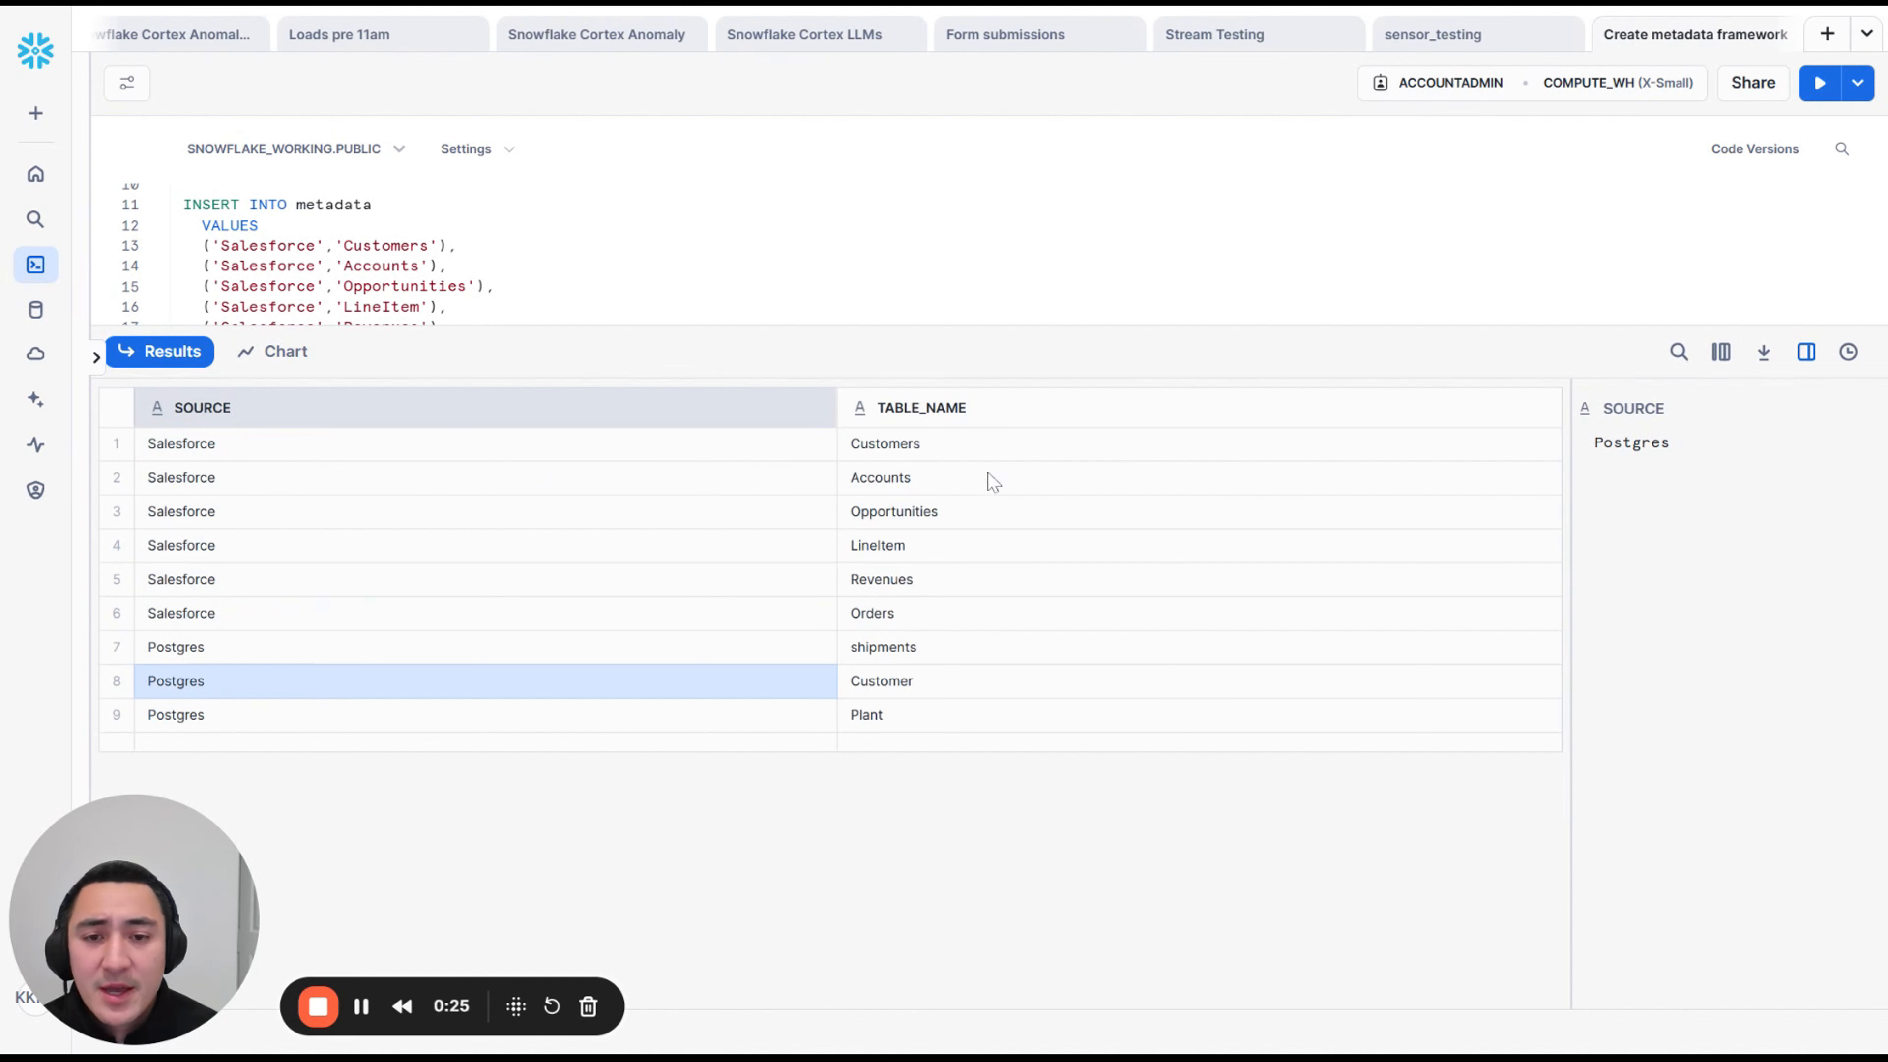
drag(896, 455, 894, 649)
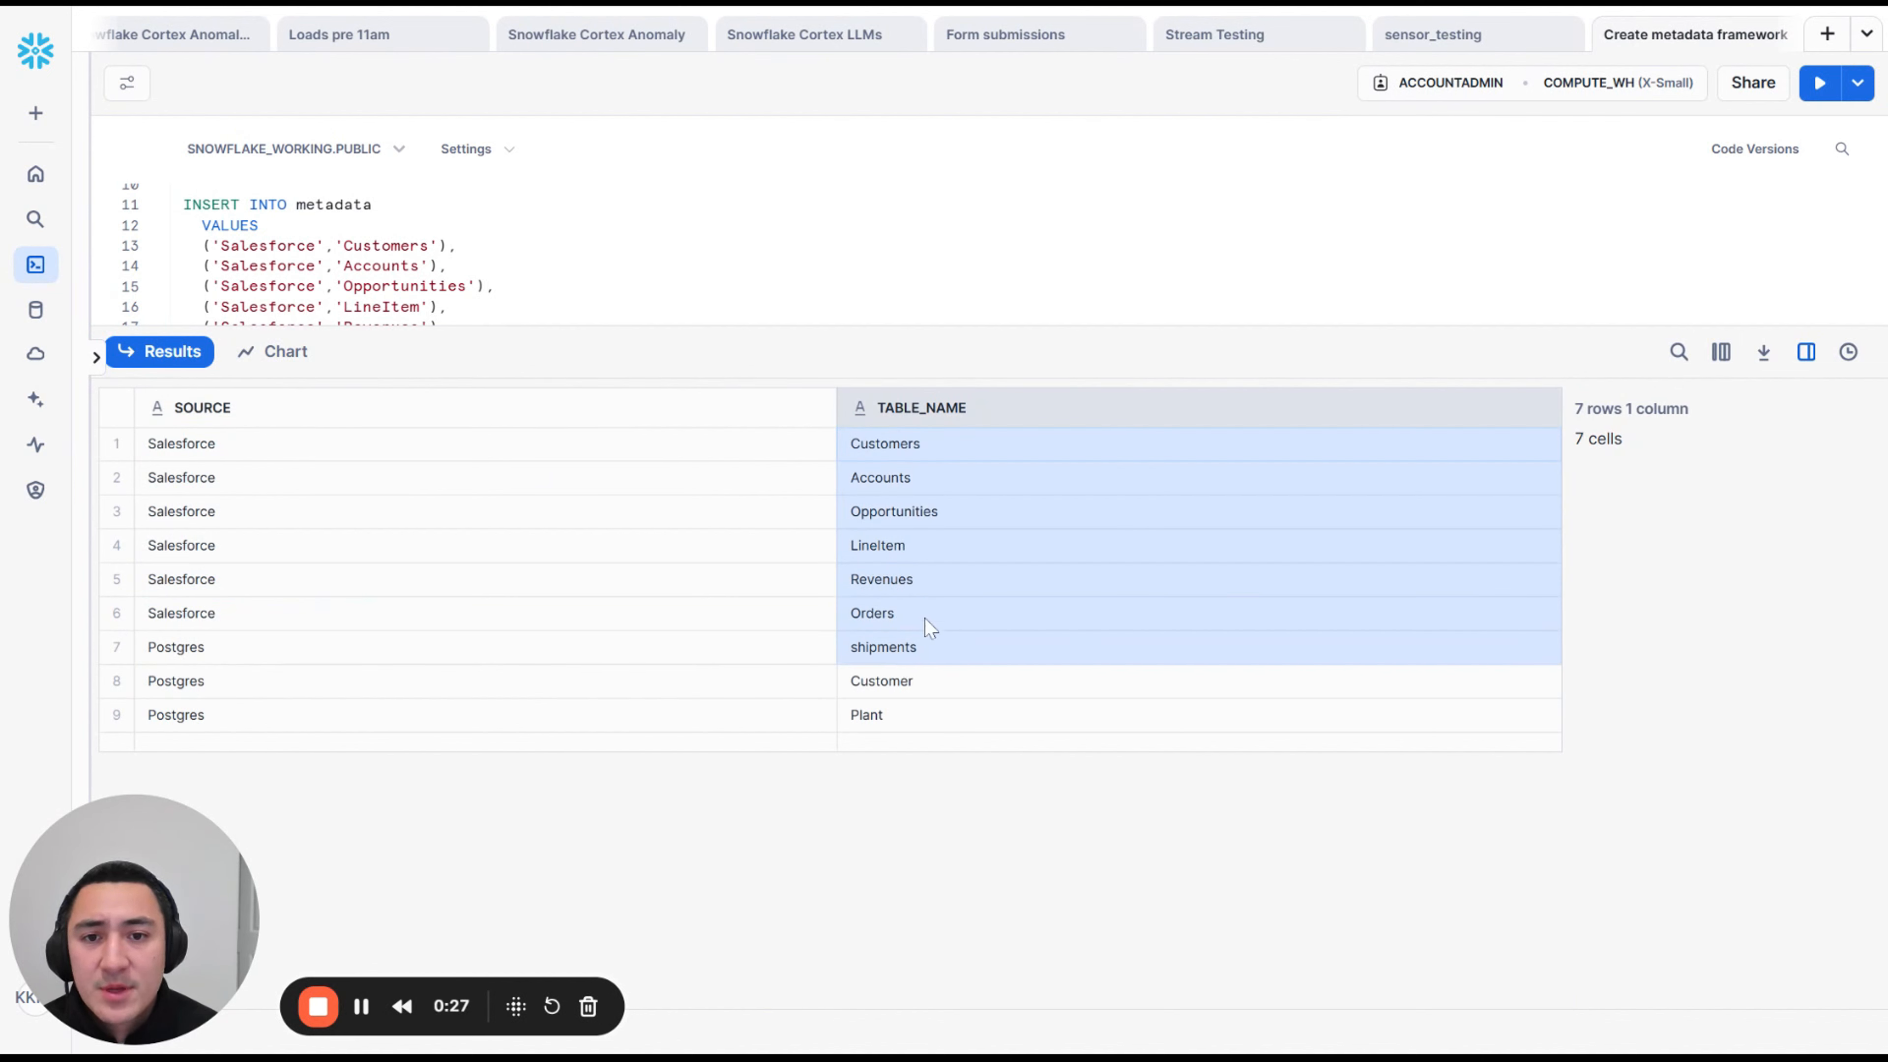
click(896, 465)
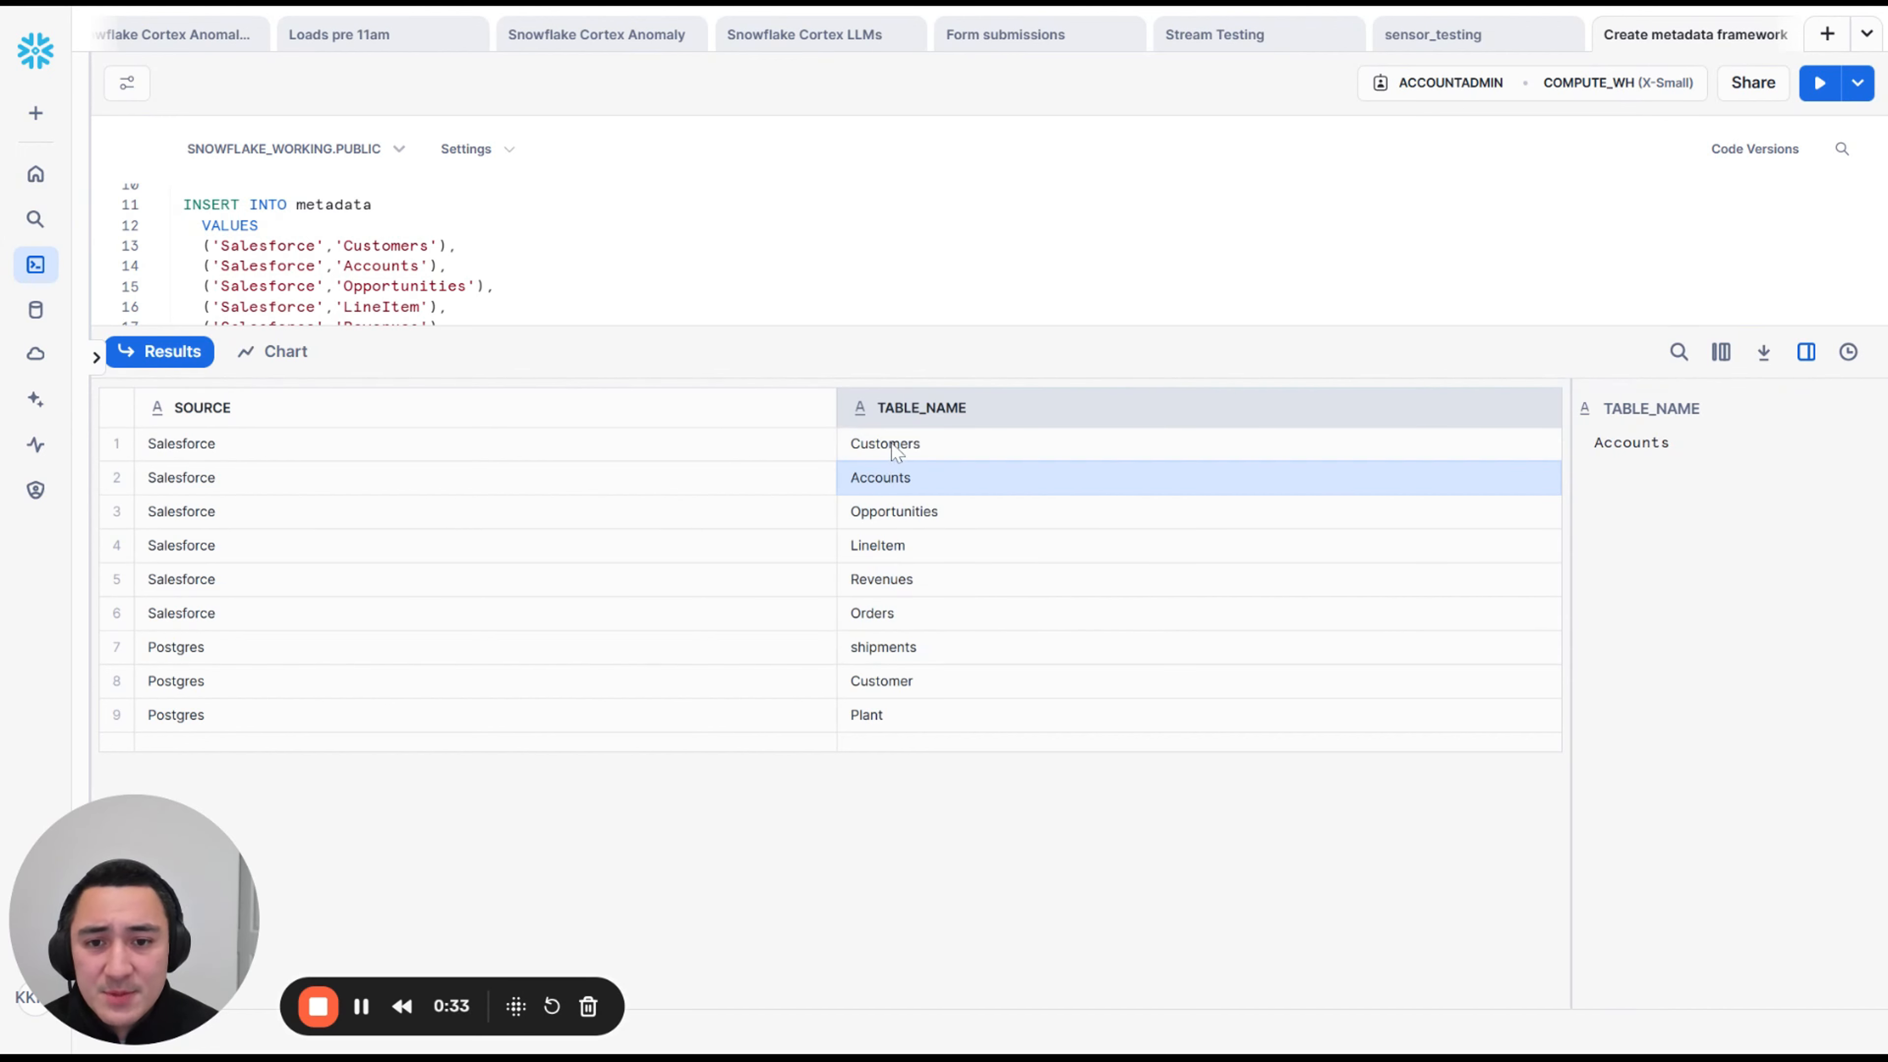
click(910, 687)
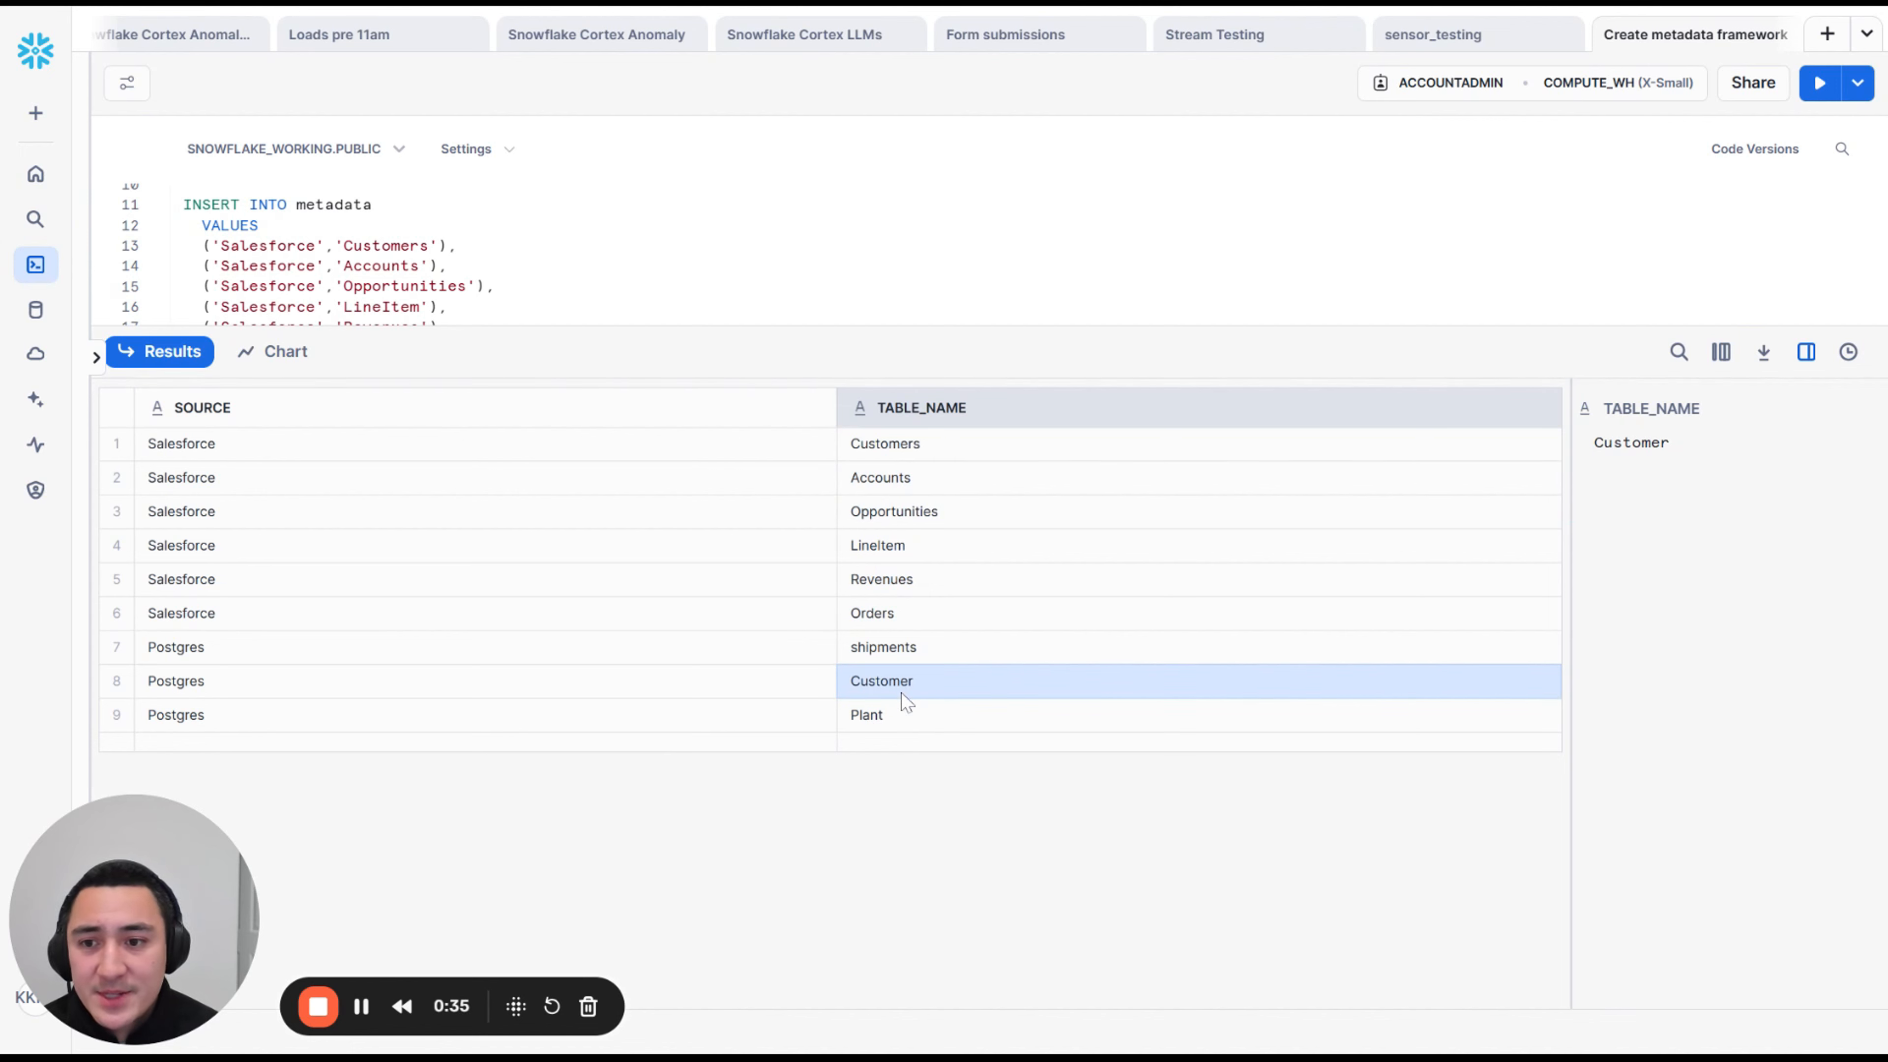
click(885, 715)
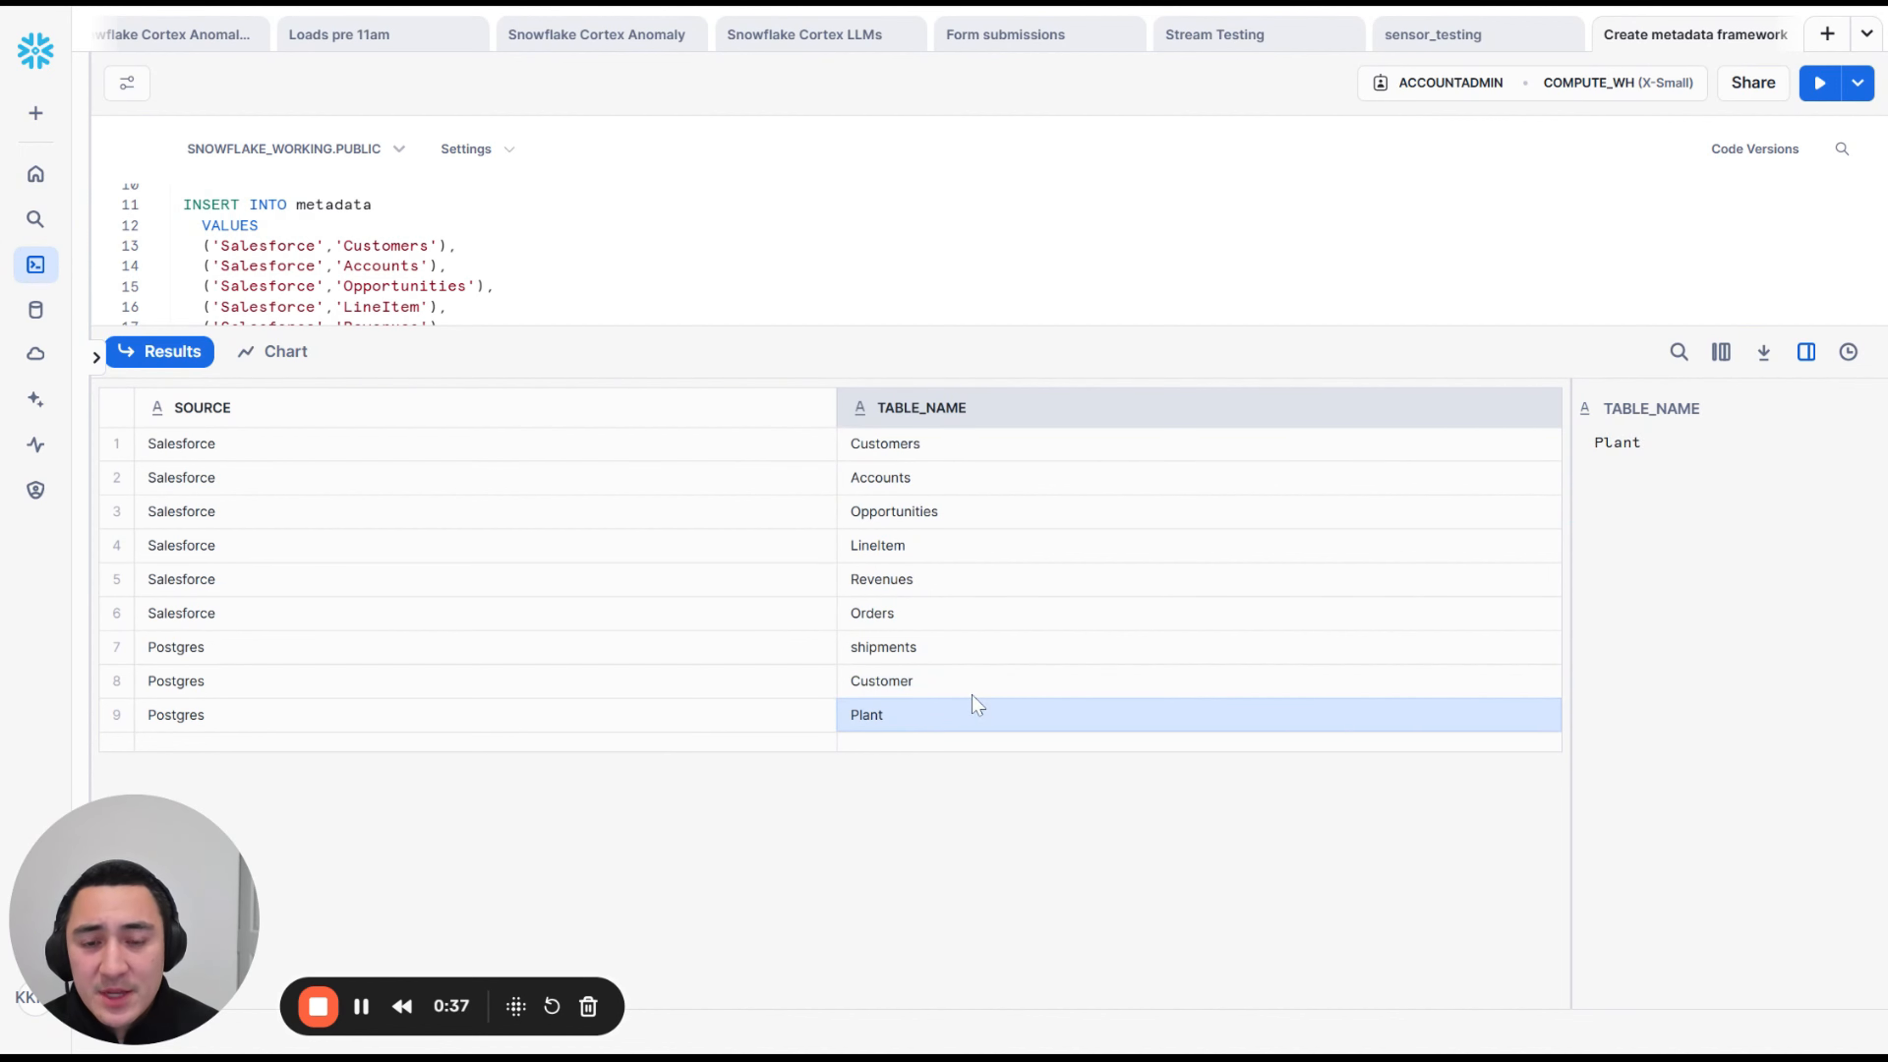
click(919, 661)
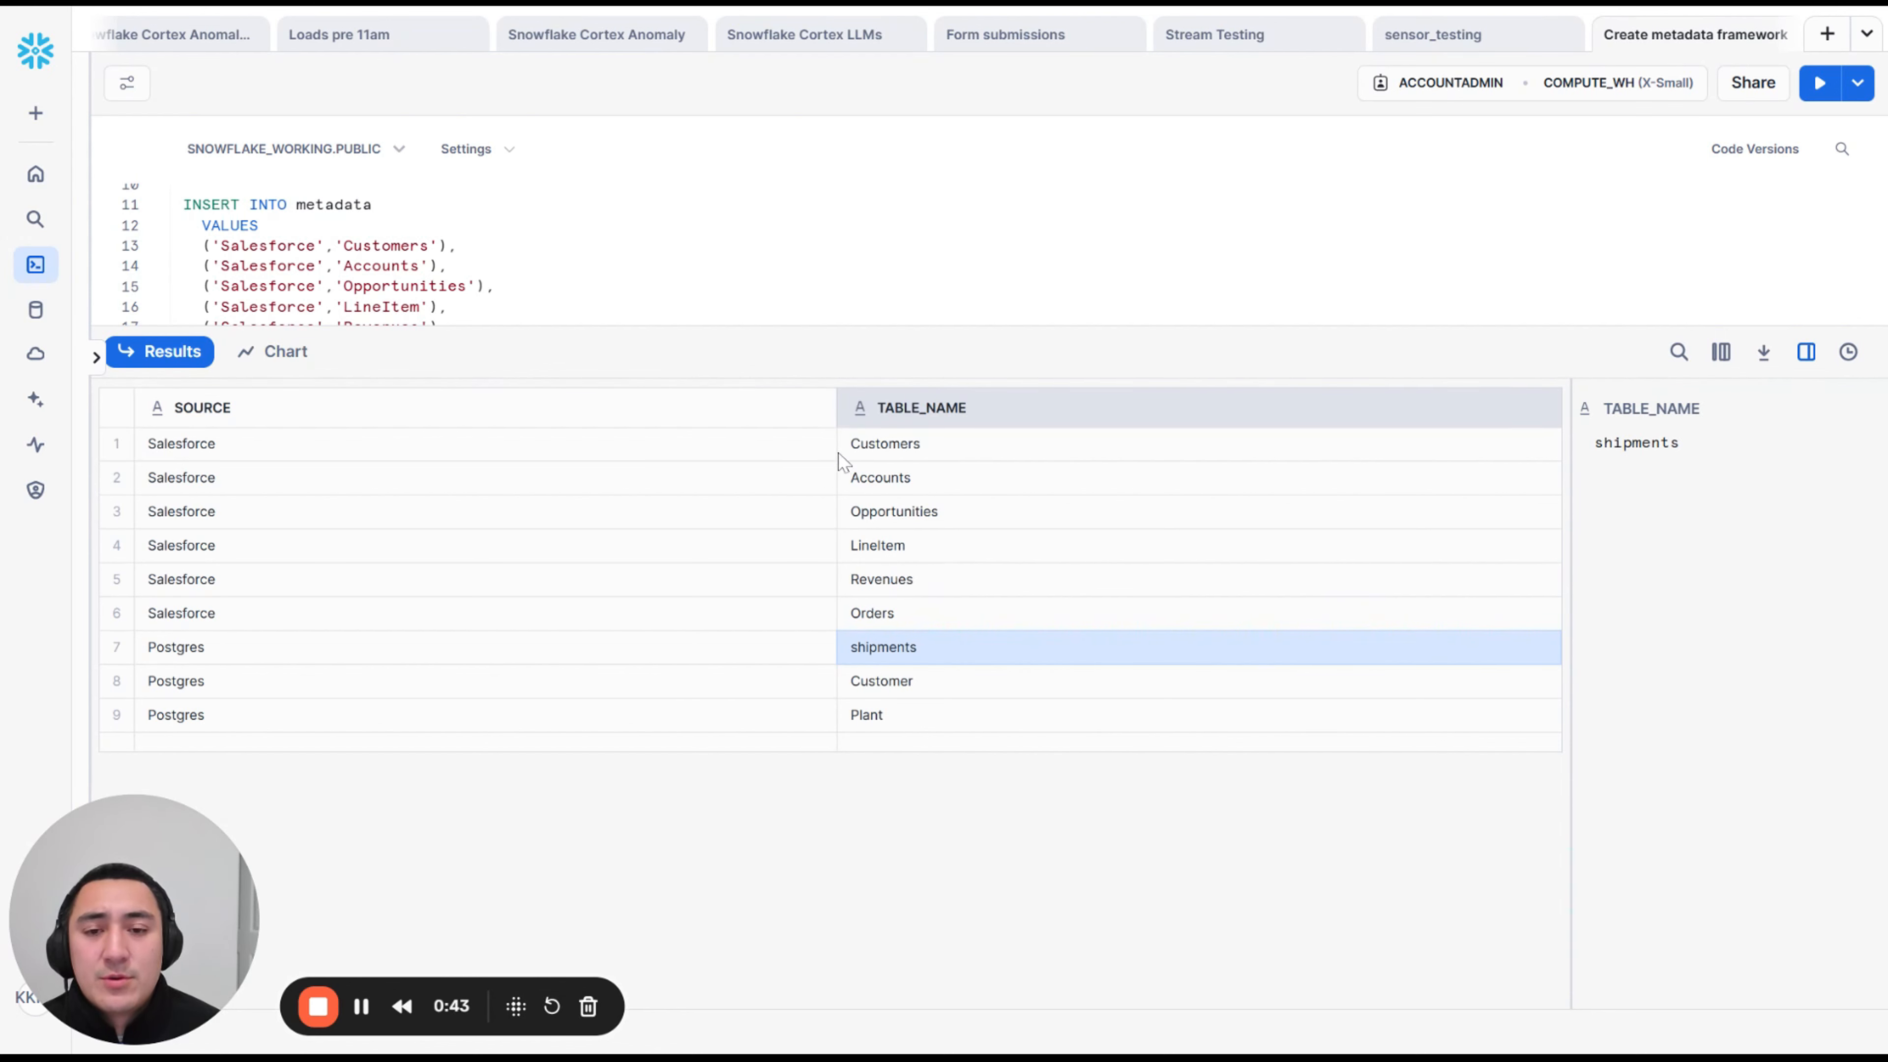
drag(758, 458, 888, 453)
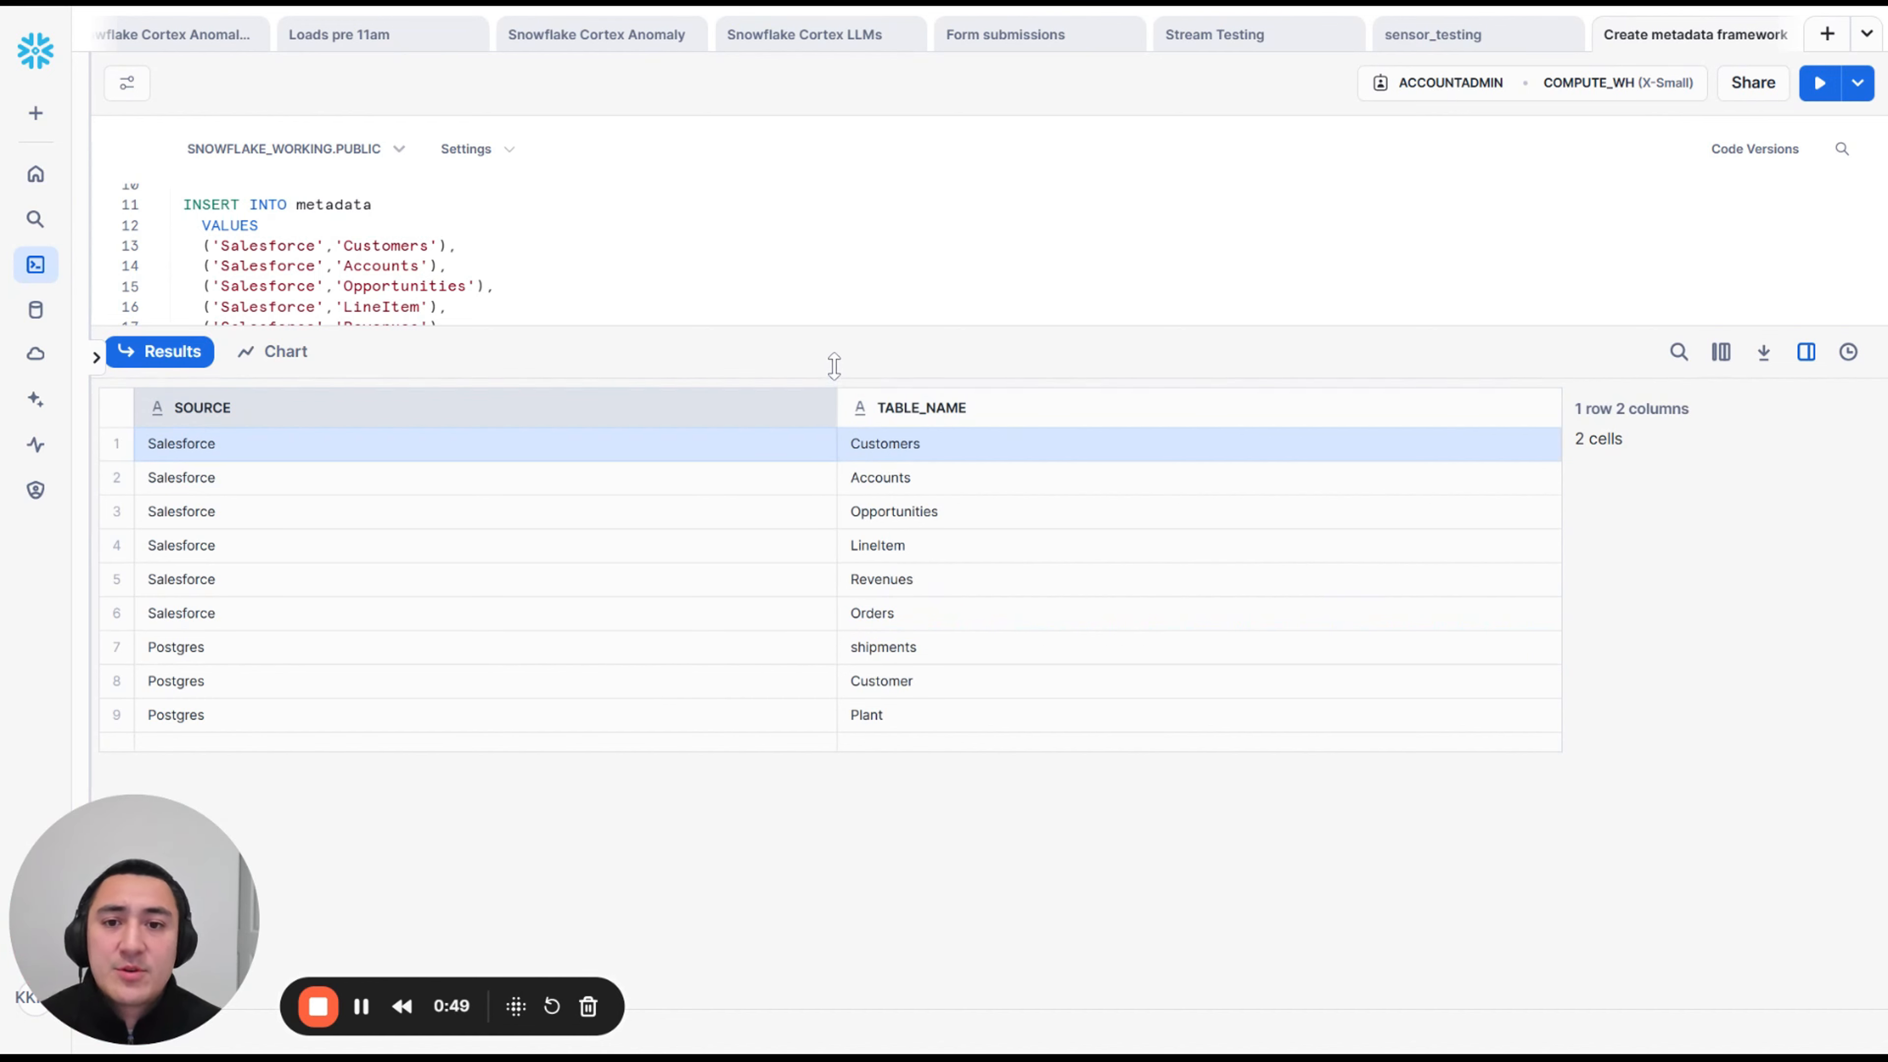
Step: Enlarge the SQL editor and duplicate the whole INSERT INTO metadata statement directly below the original
drag(834, 365, 834, 678)
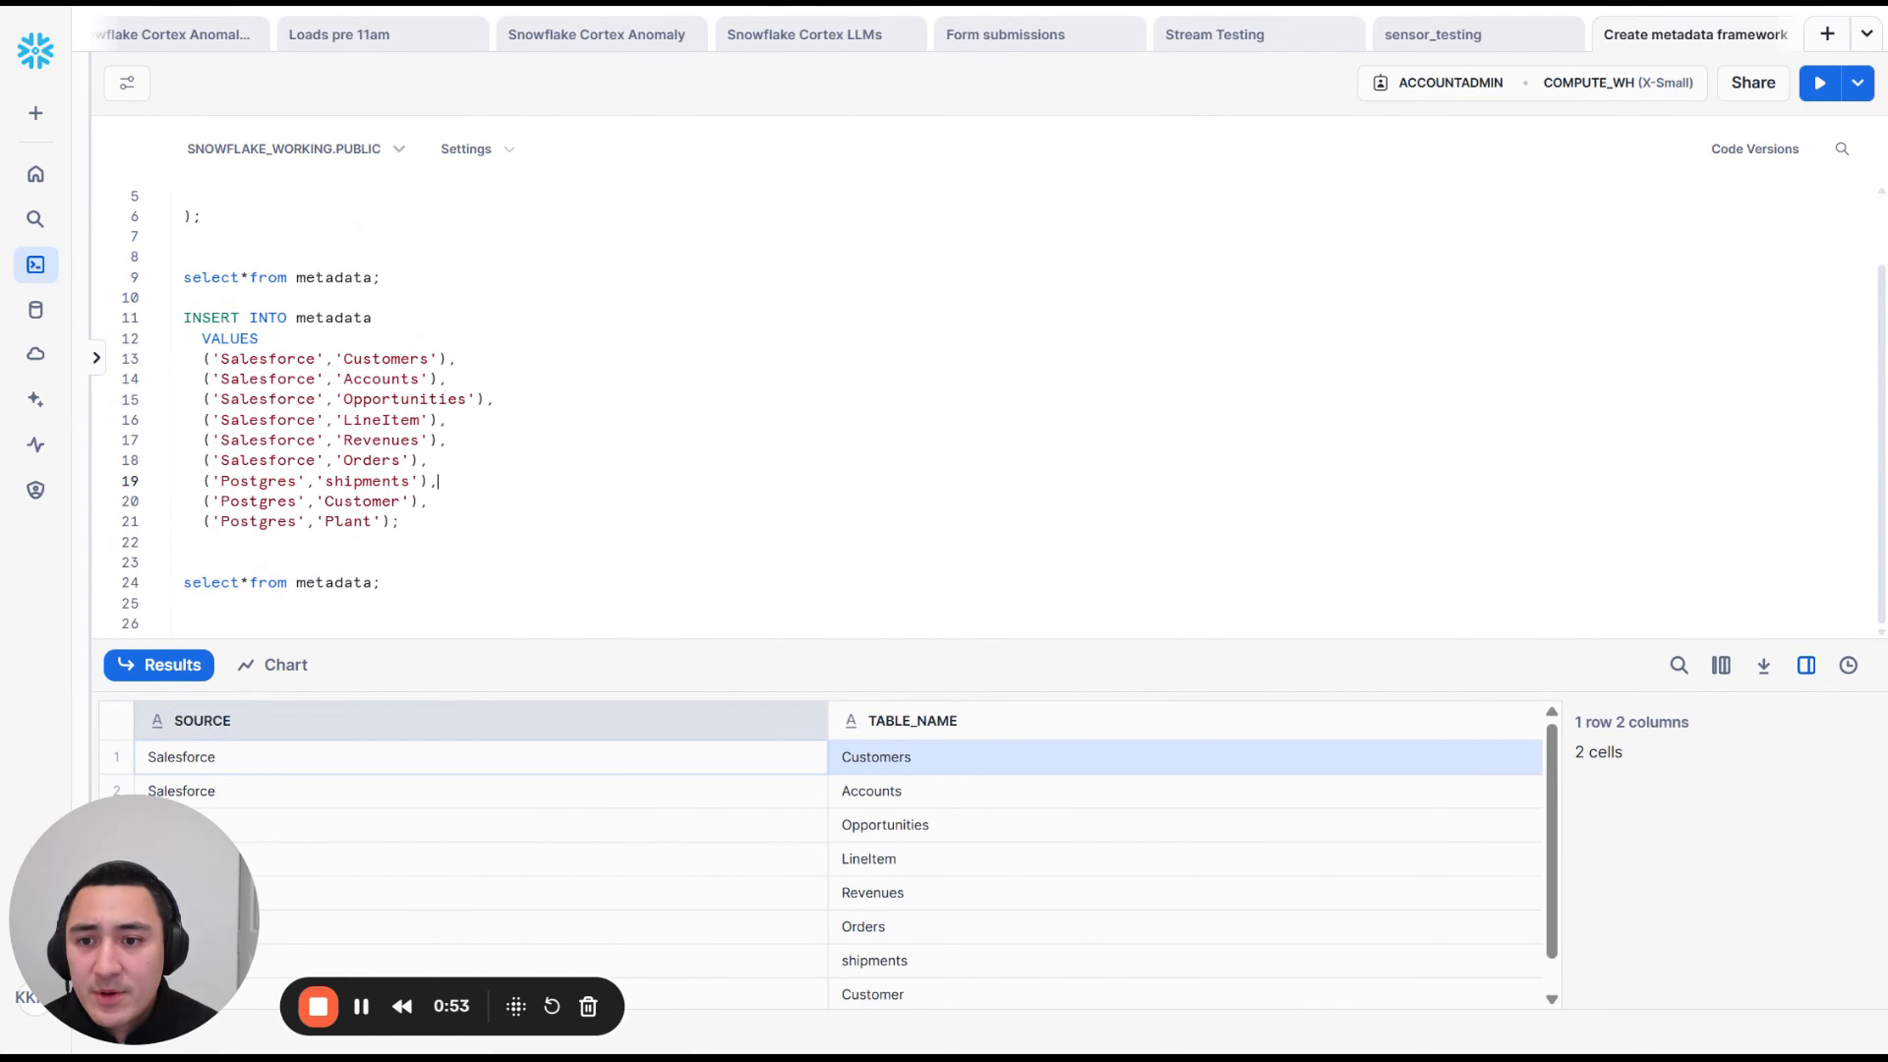
drag(401, 540, 211, 522)
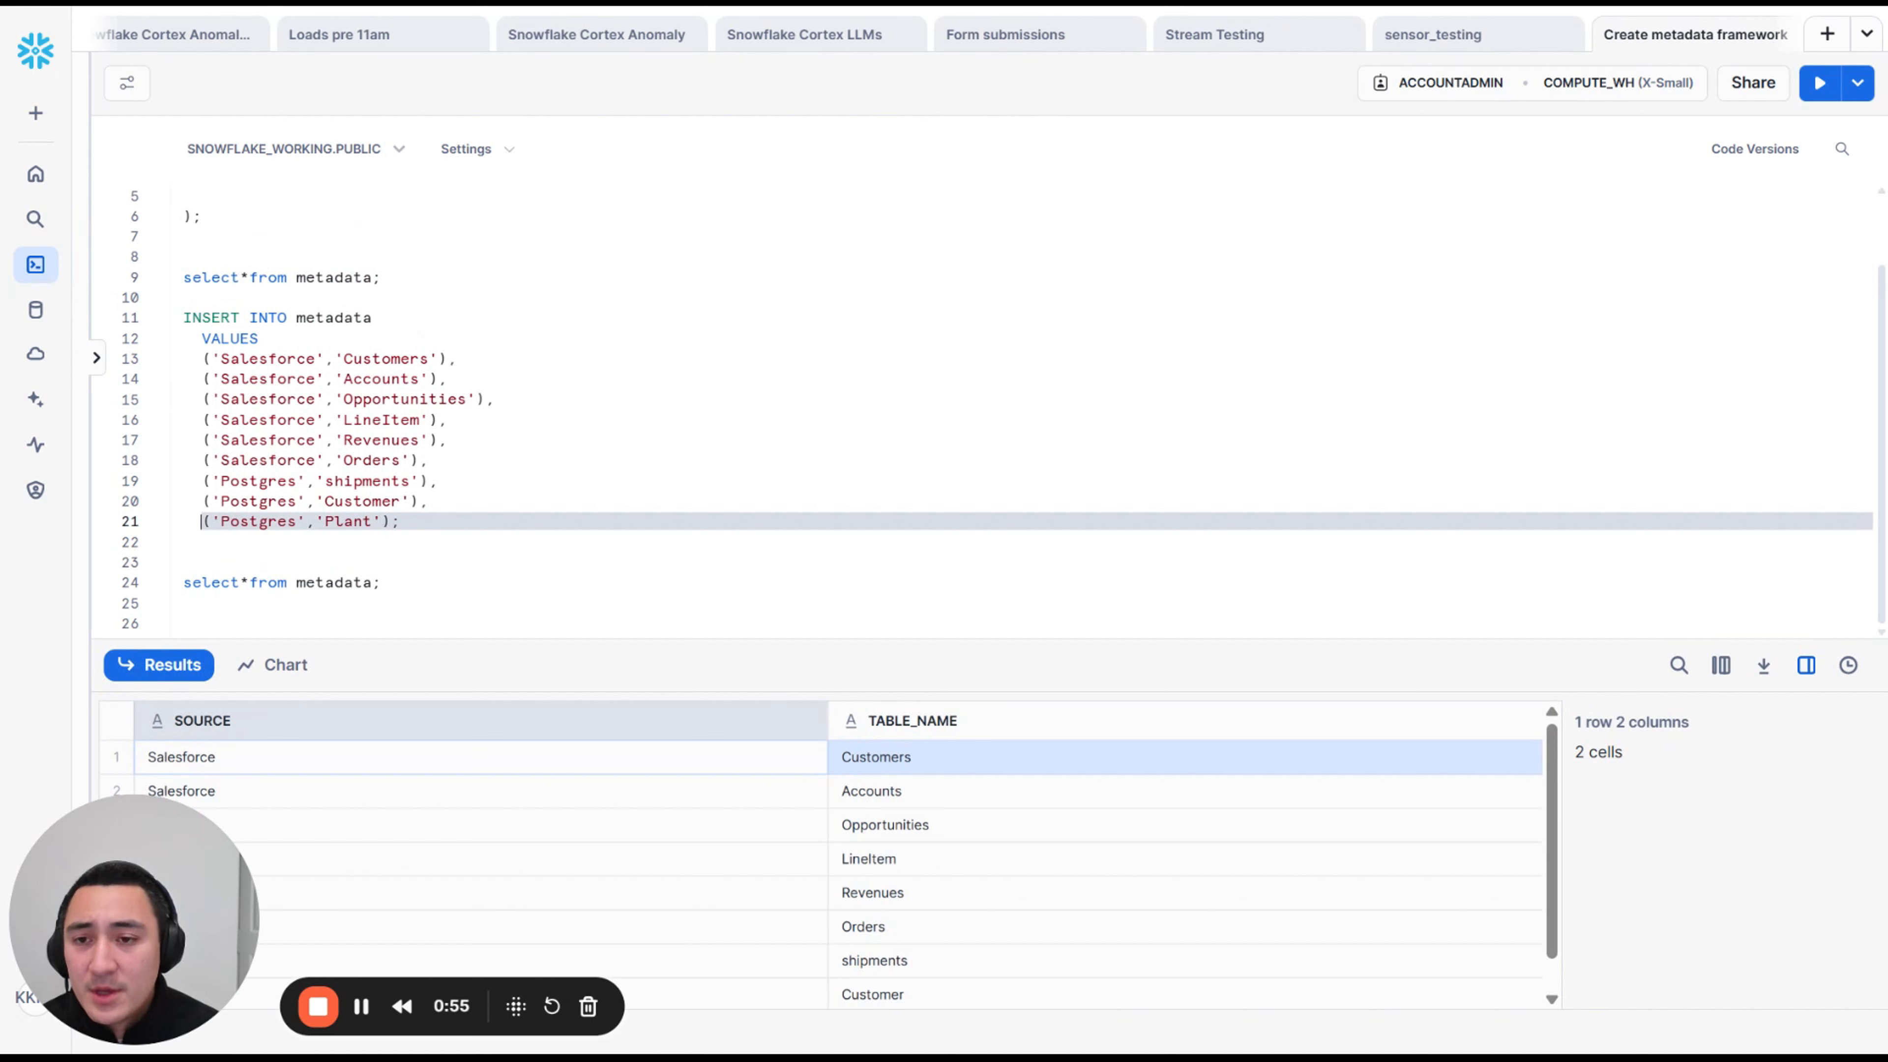
click(428, 460)
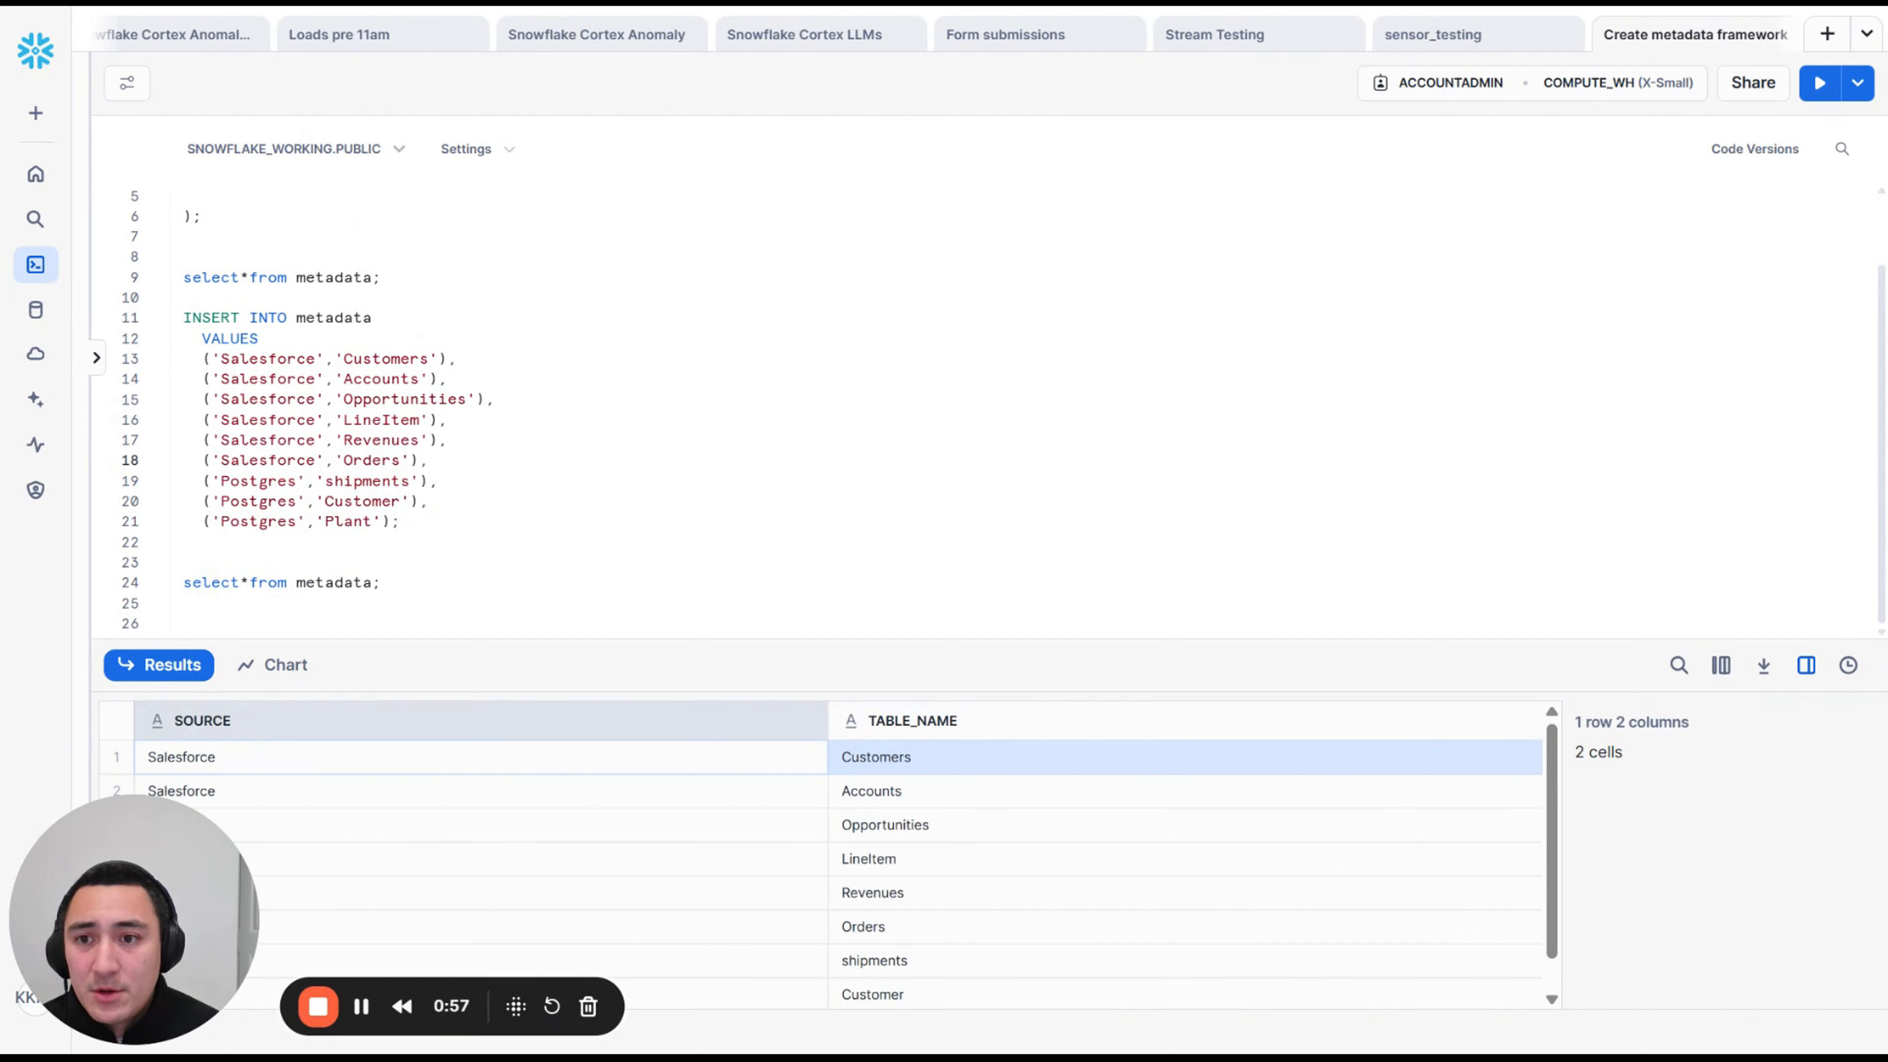
drag(401, 521, 183, 317)
key(ctrl+c)
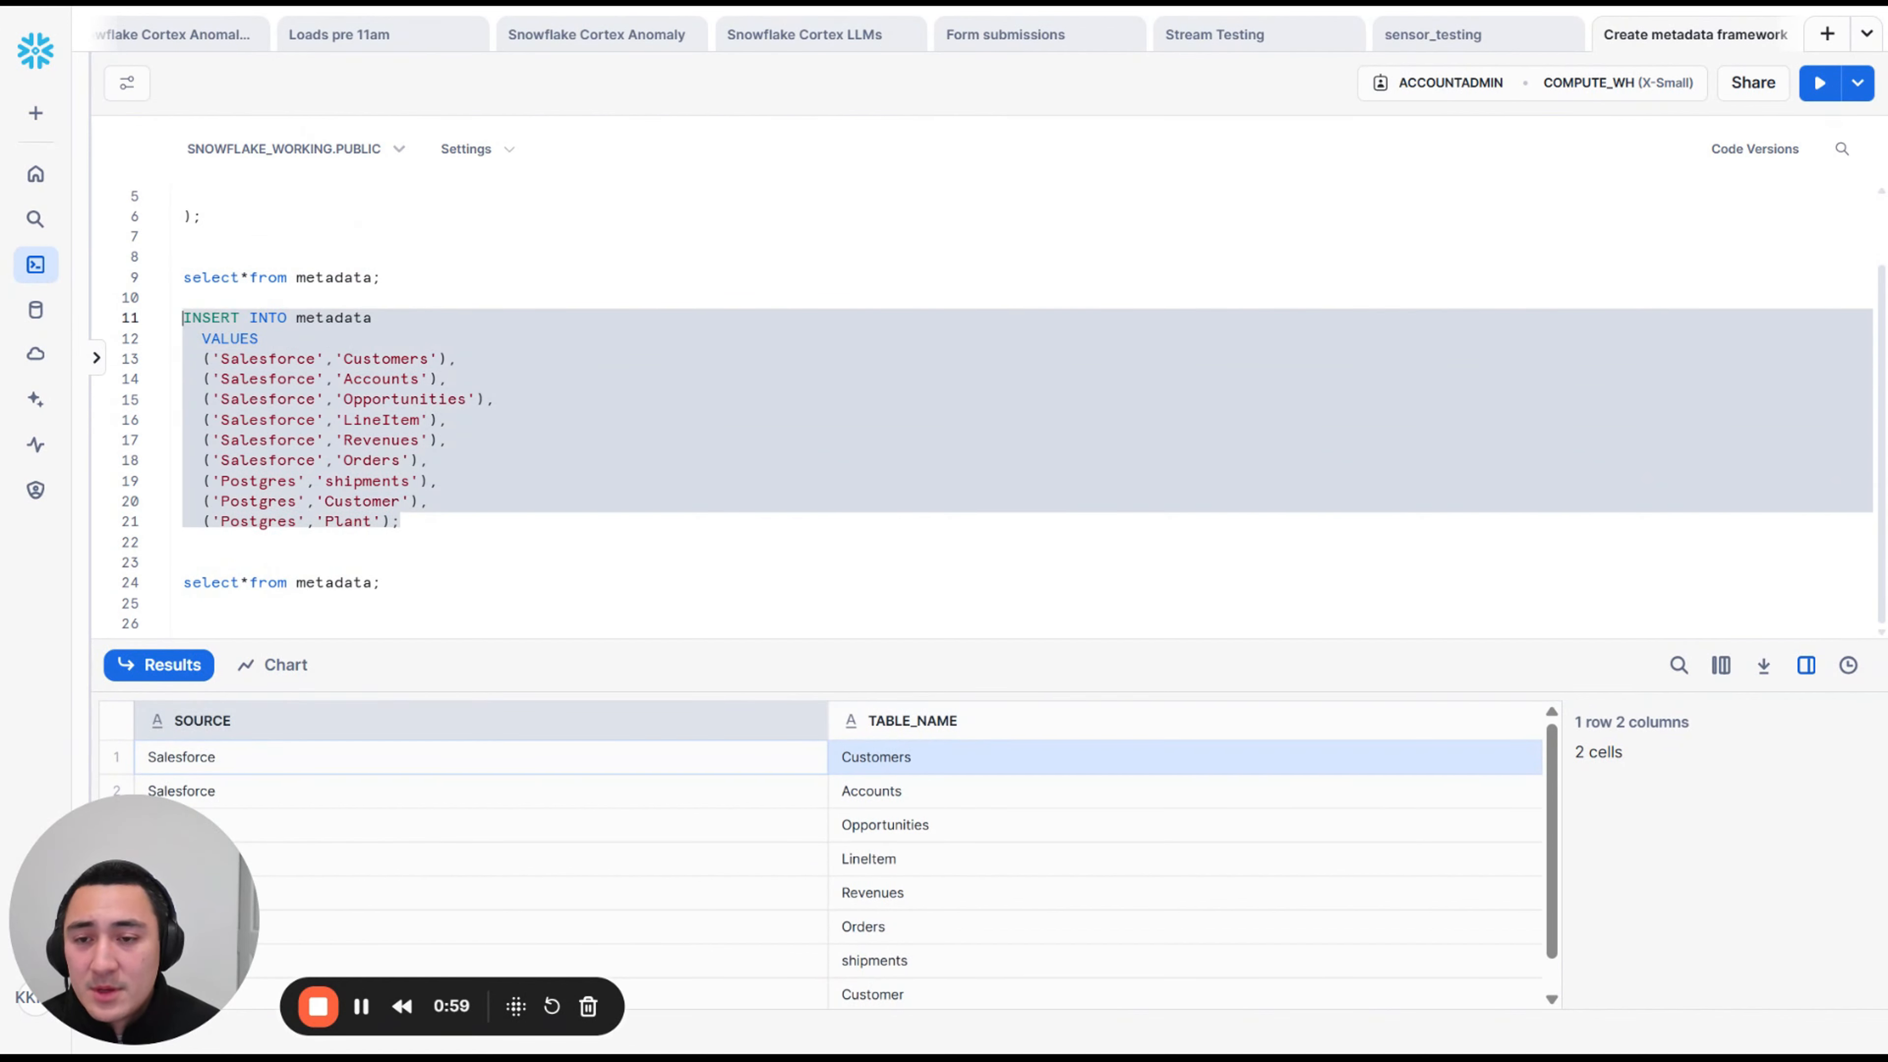
click(401, 522)
key(Return)
key(Return)
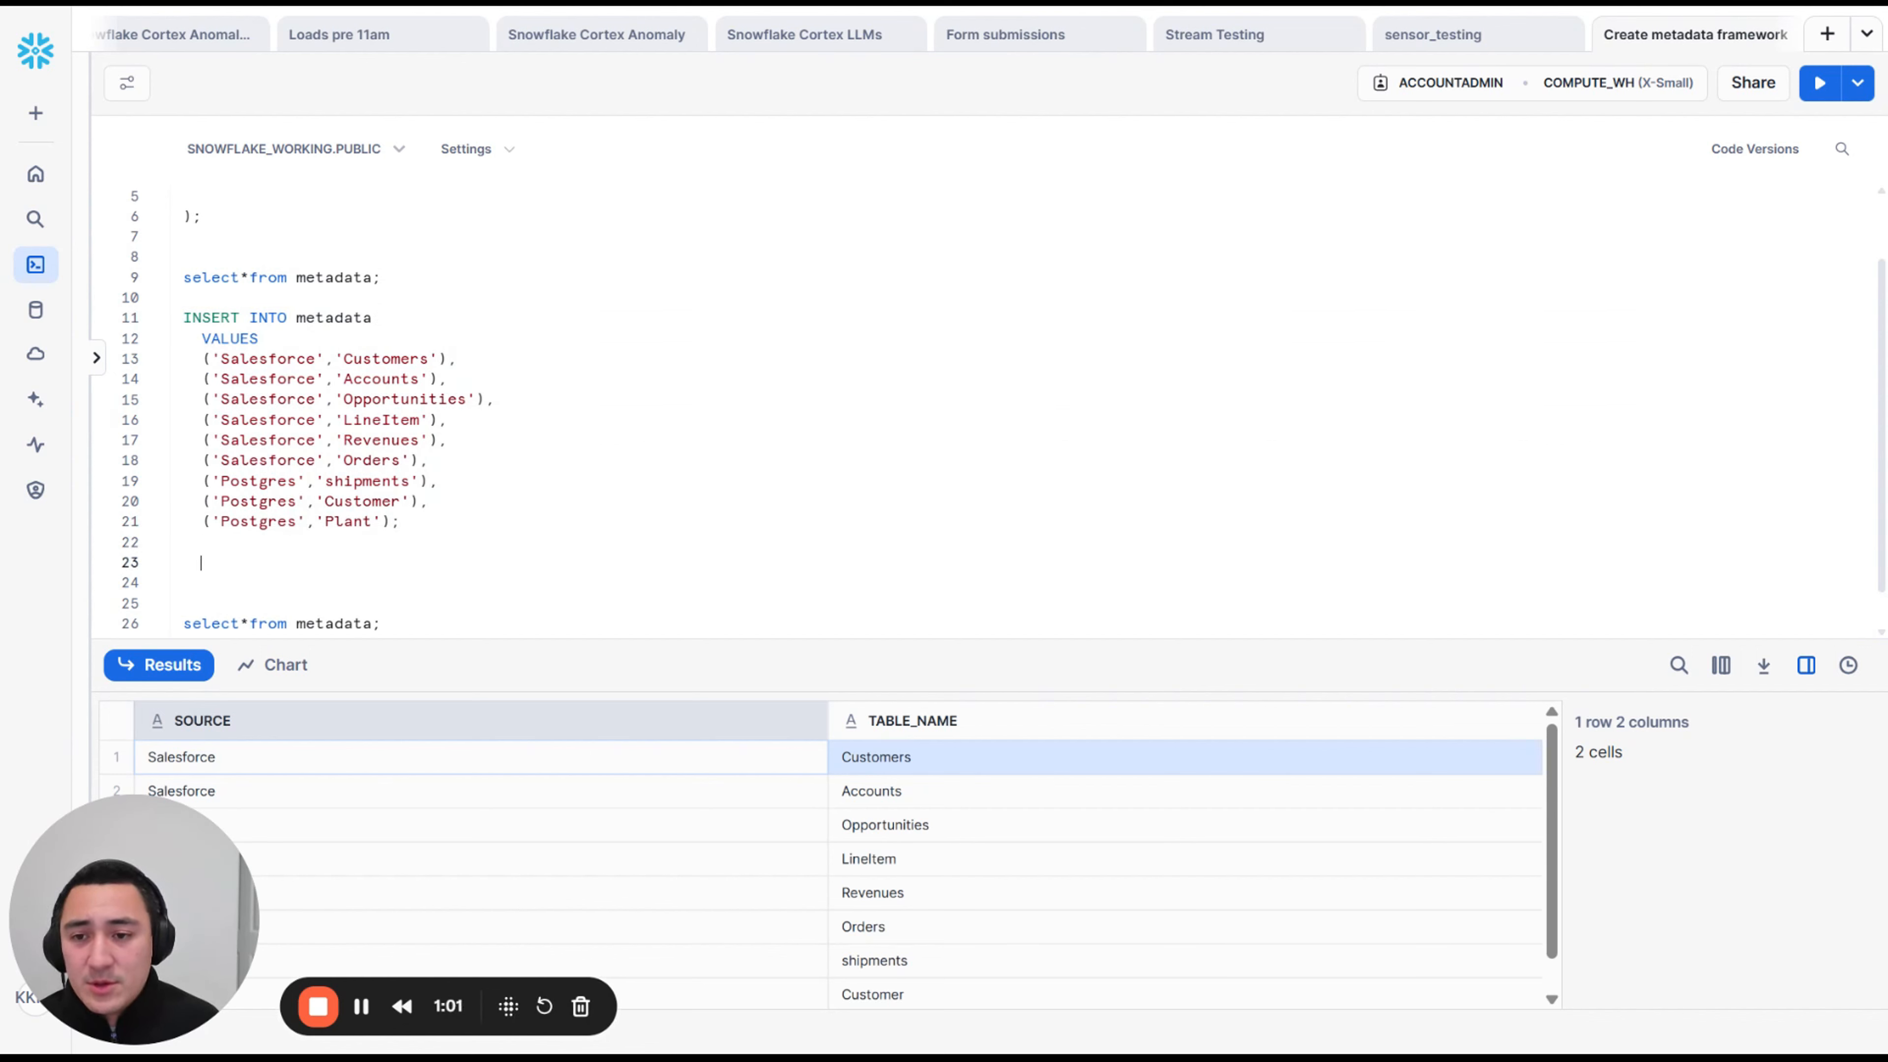
key(ctrl+v)
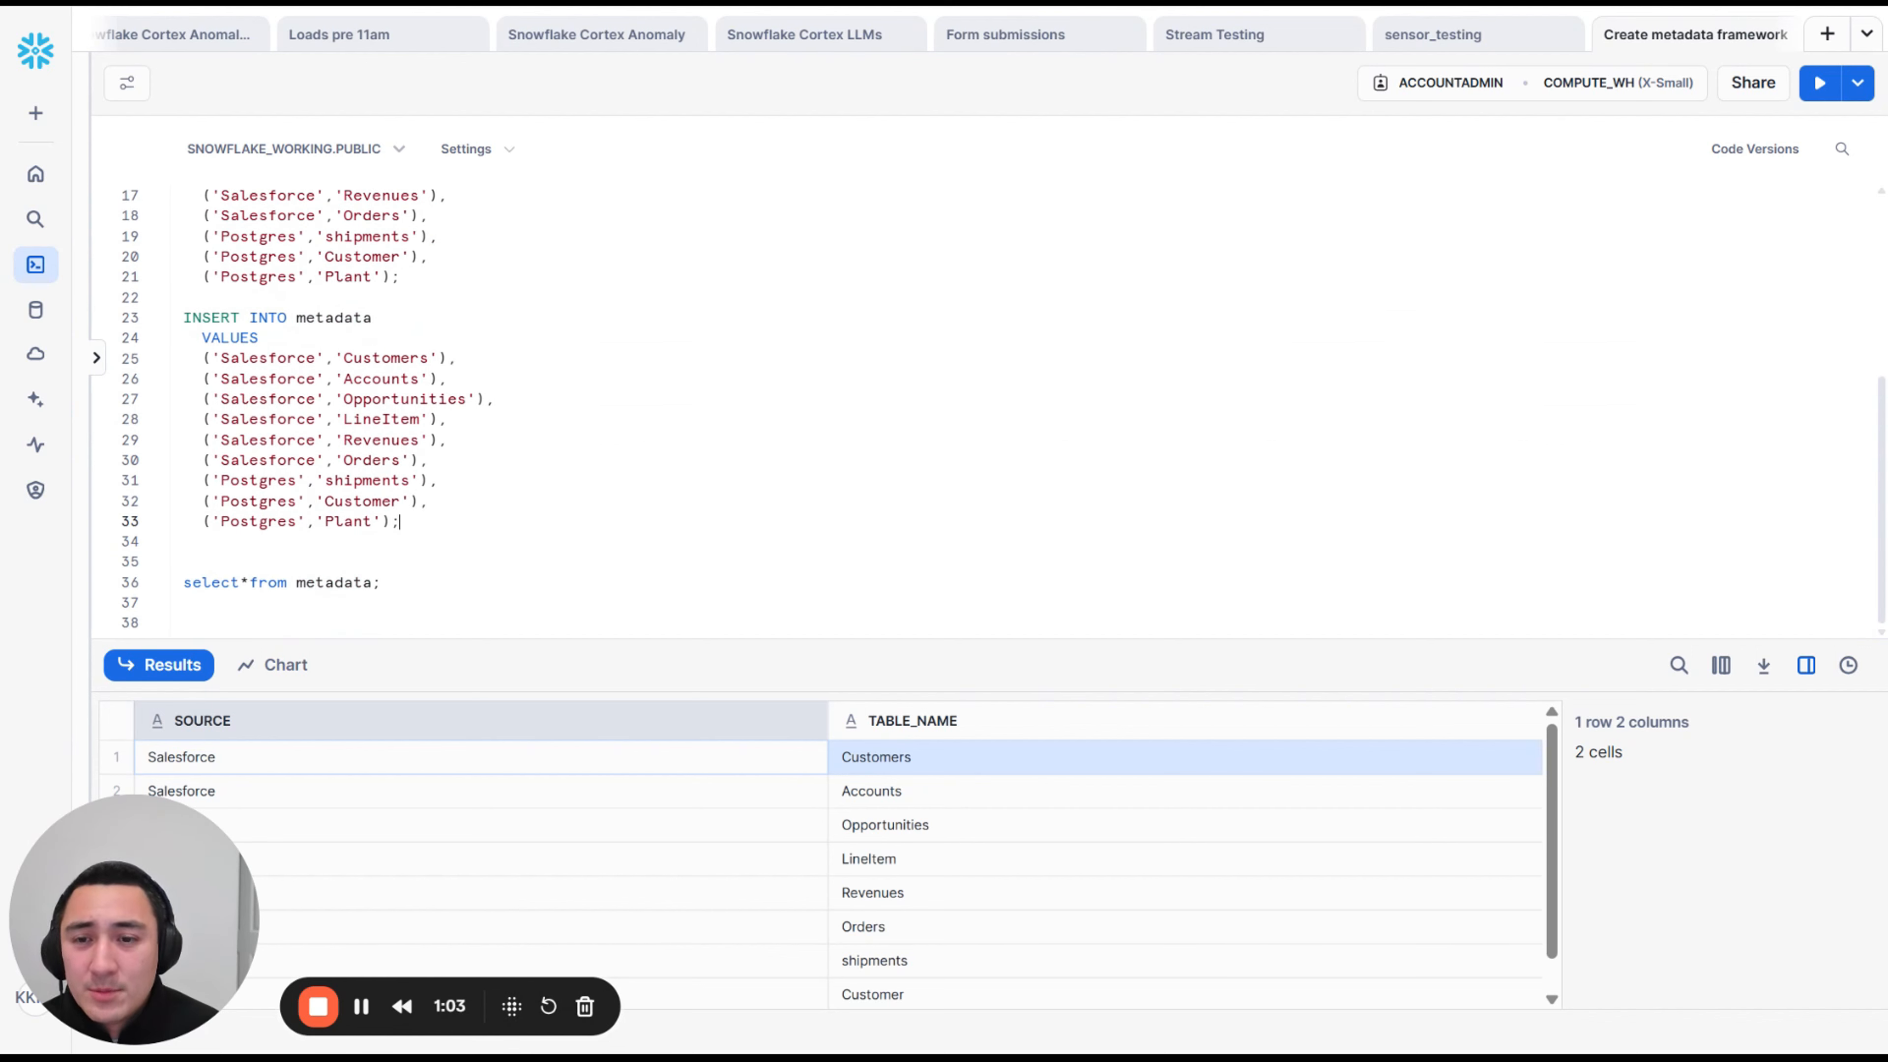
Step: Reduce the copied INSERT statement to the single row ('Salesforce','NewTable') and run it
double_click(386, 359)
text(NewTable)
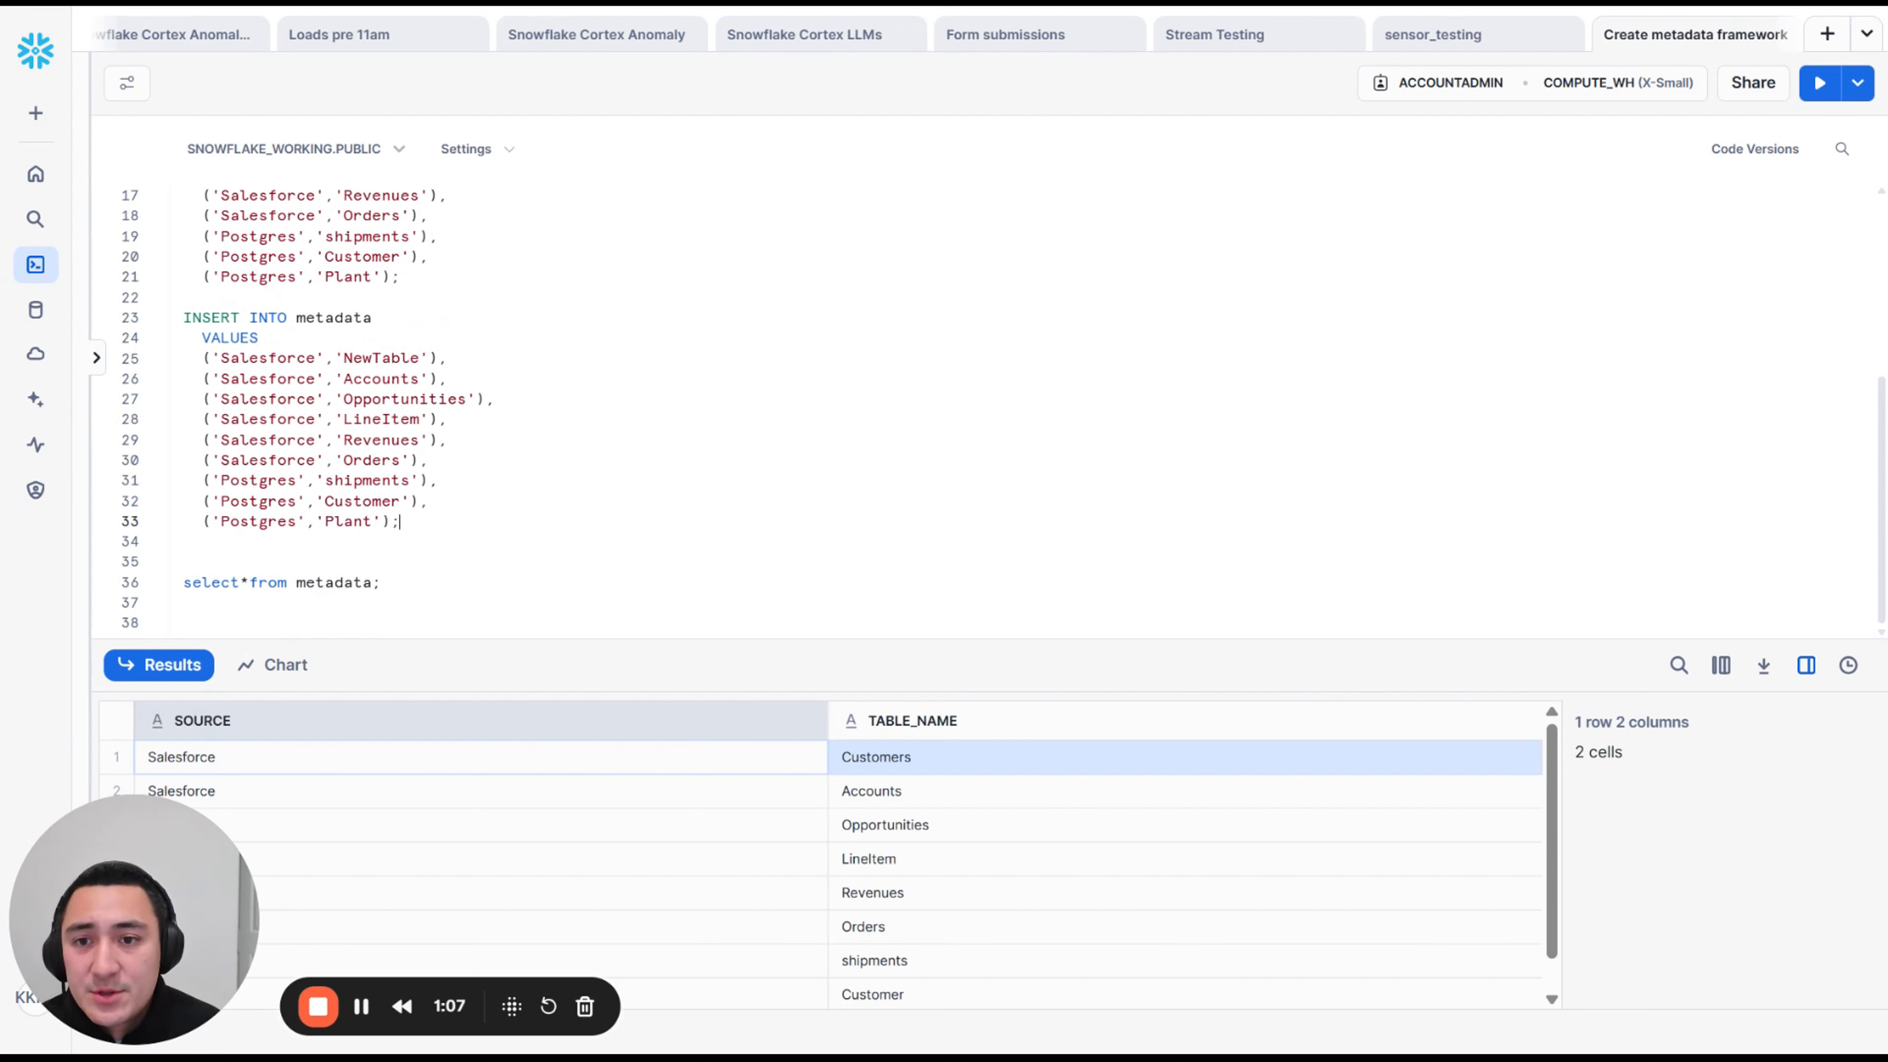
drag(401, 522, 419, 358)
click(448, 358)
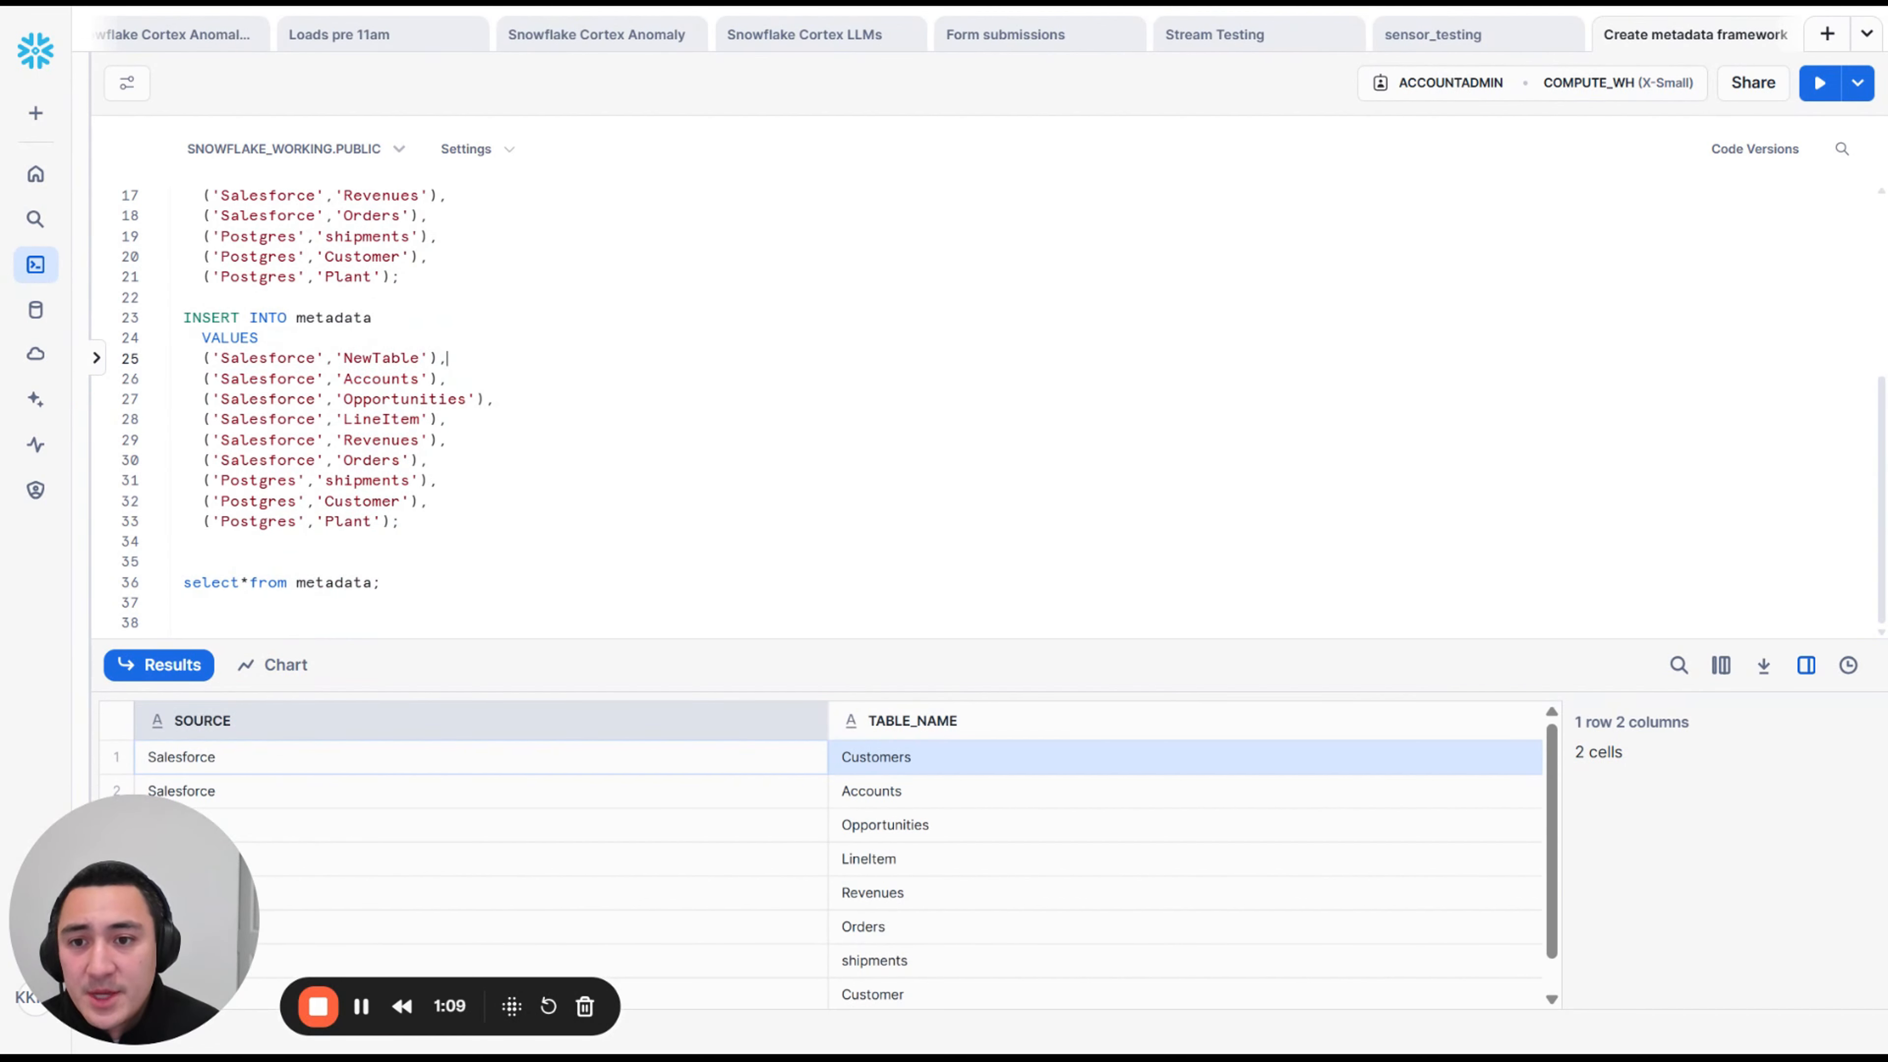
drag(401, 522, 448, 358)
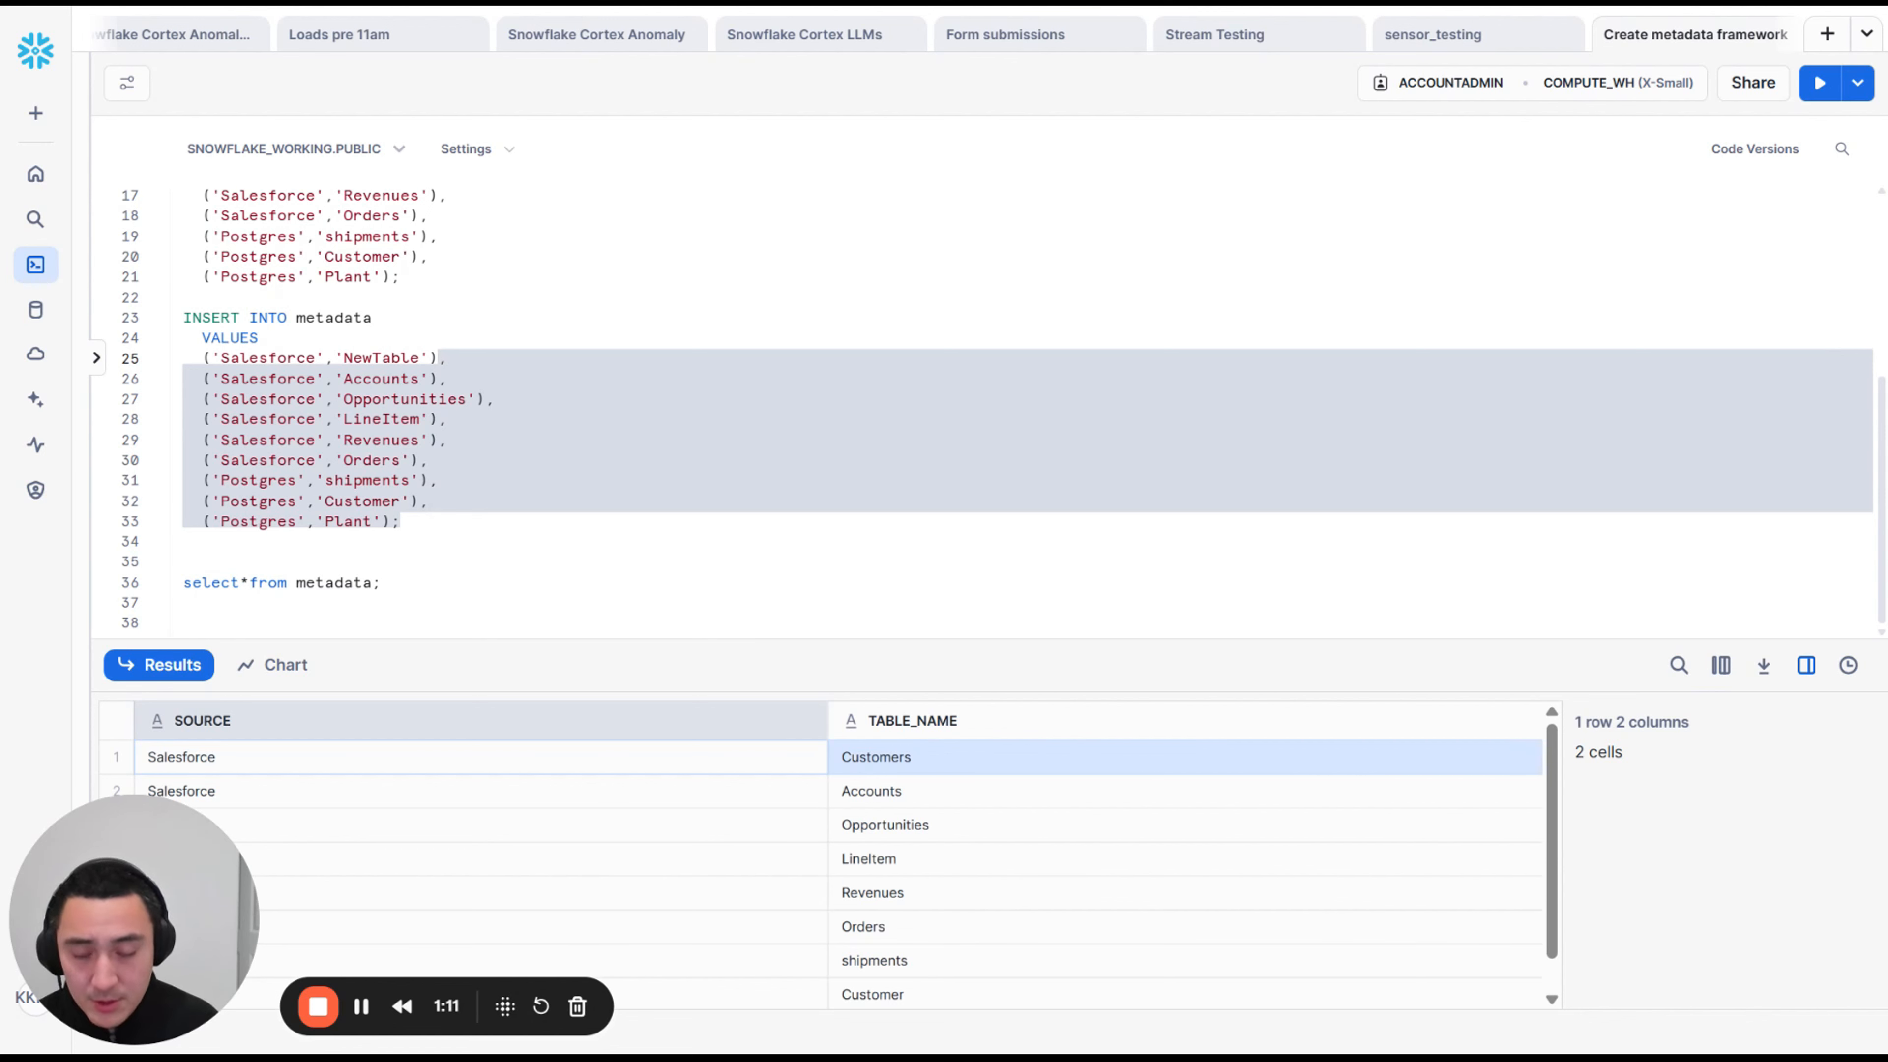
text(;)
drag(447, 520, 184, 479)
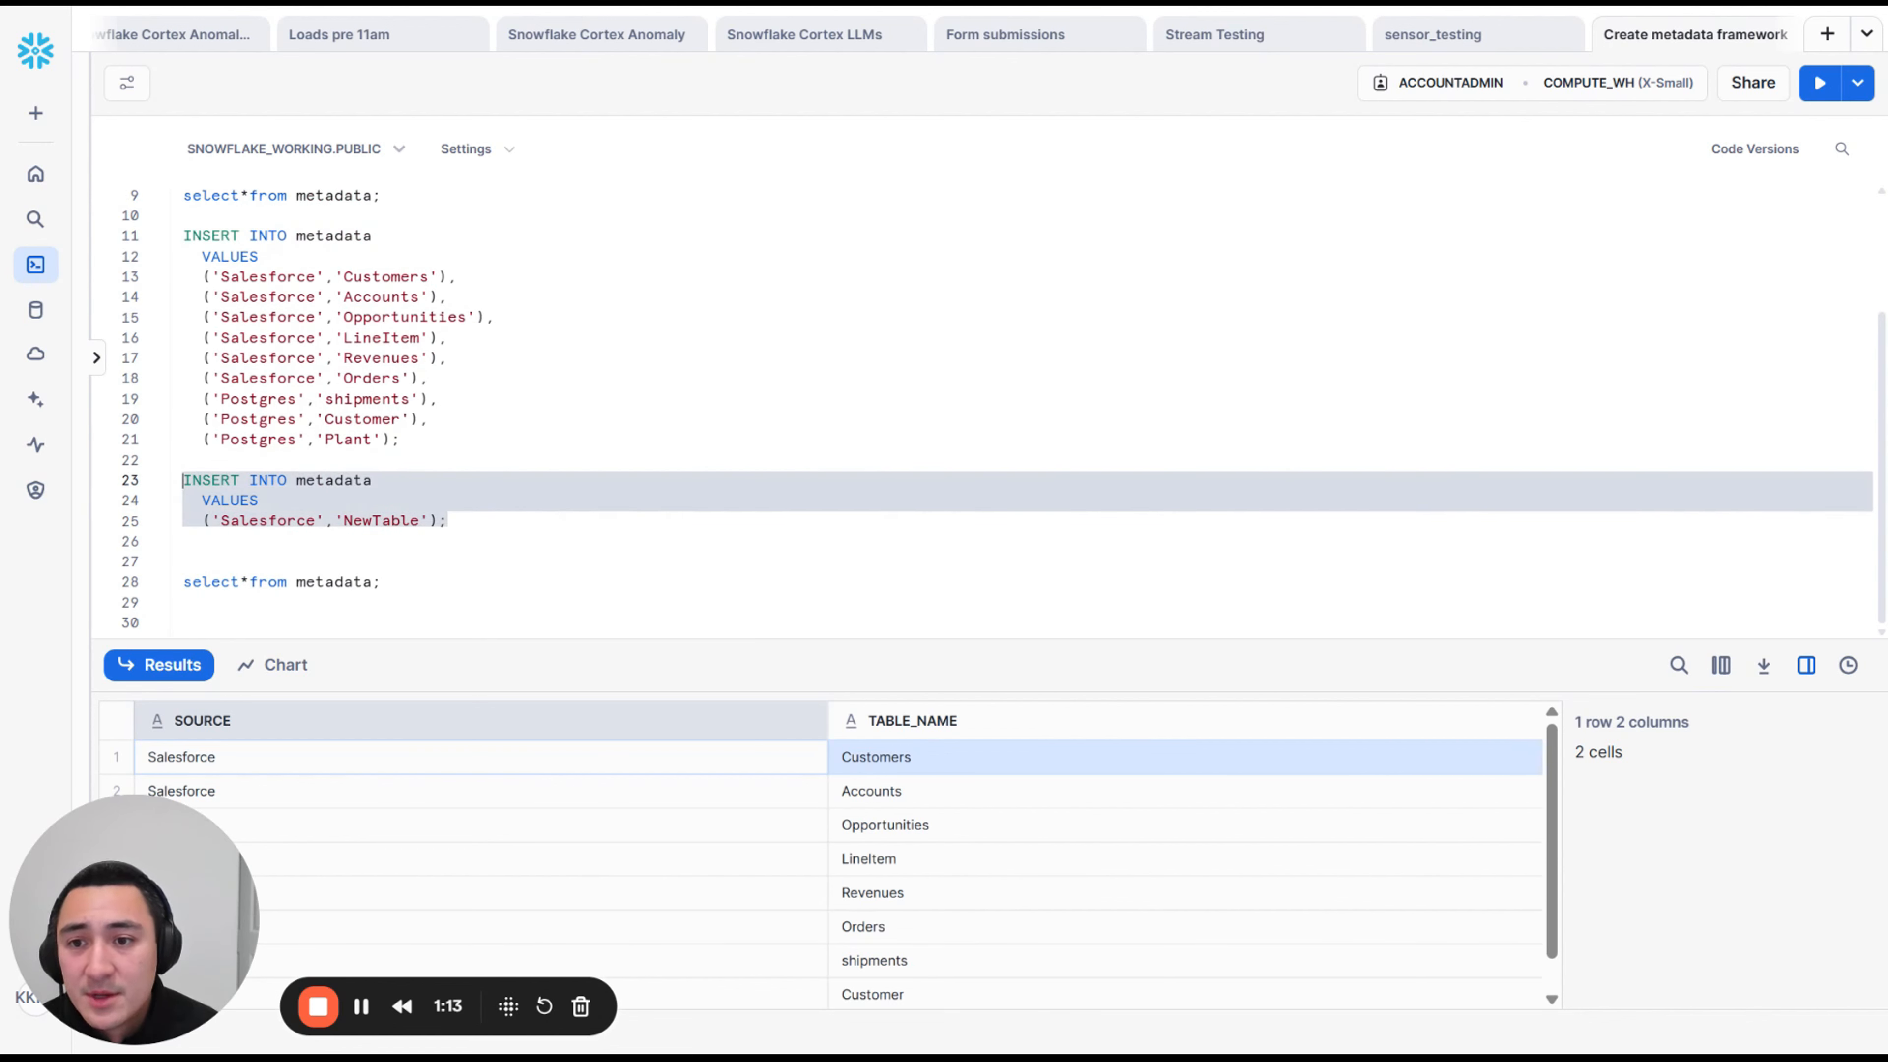
key(ctrl+Return)
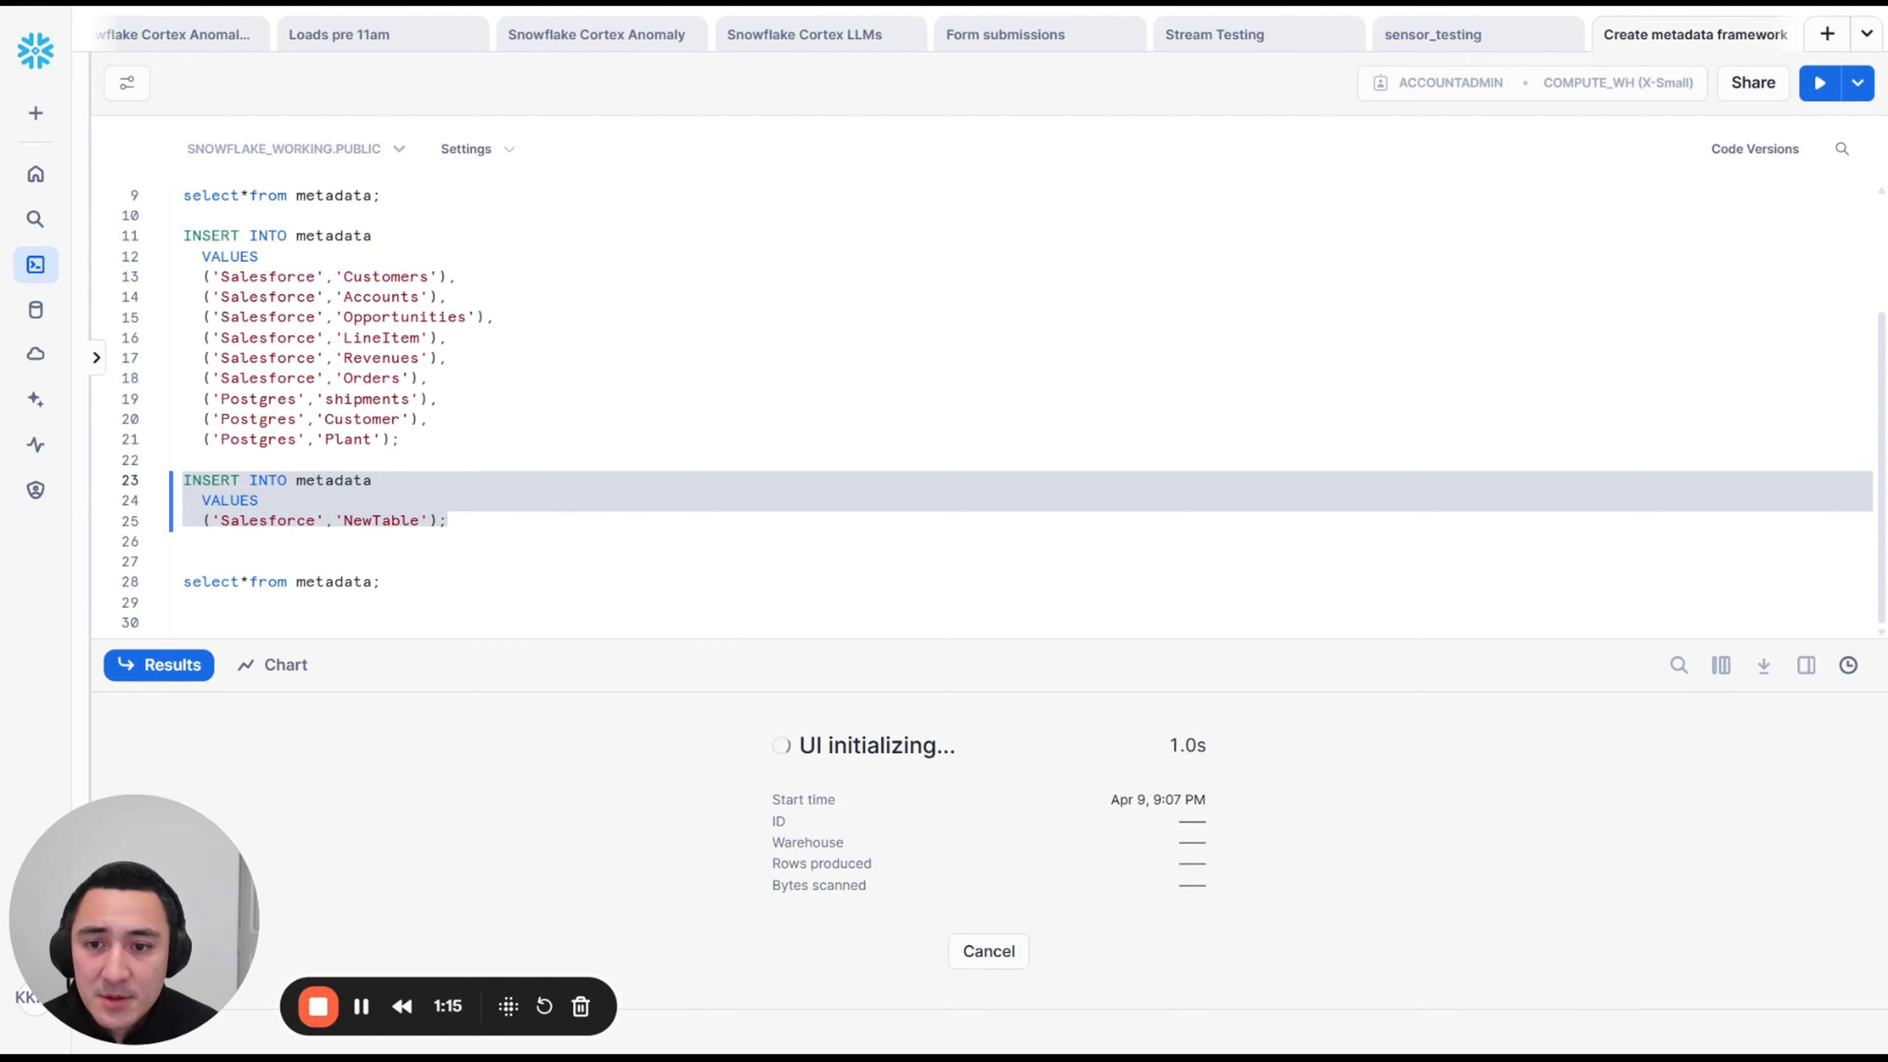
Step: Run the final select*from metadata query and check the last row in the enlarged results
drag(380, 581, 183, 562)
key(ctrl+Return)
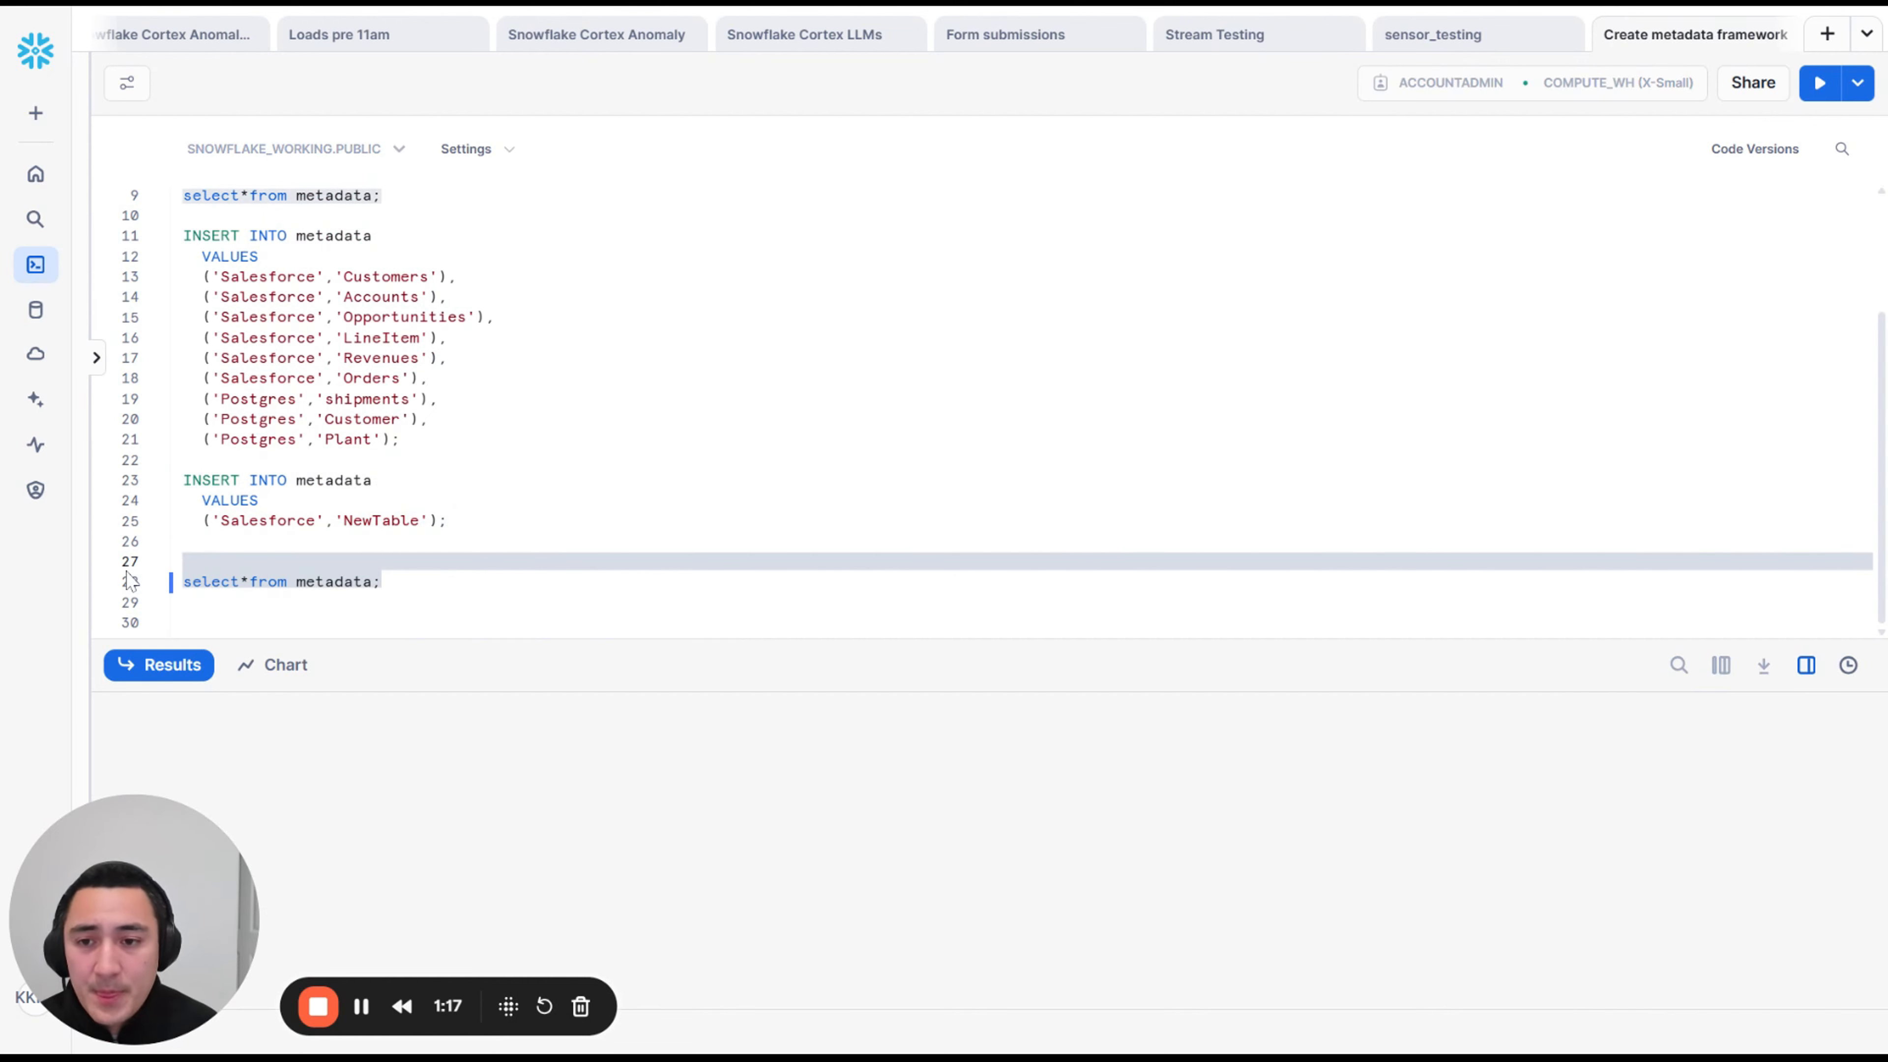
drag(922, 640, 1028, 399)
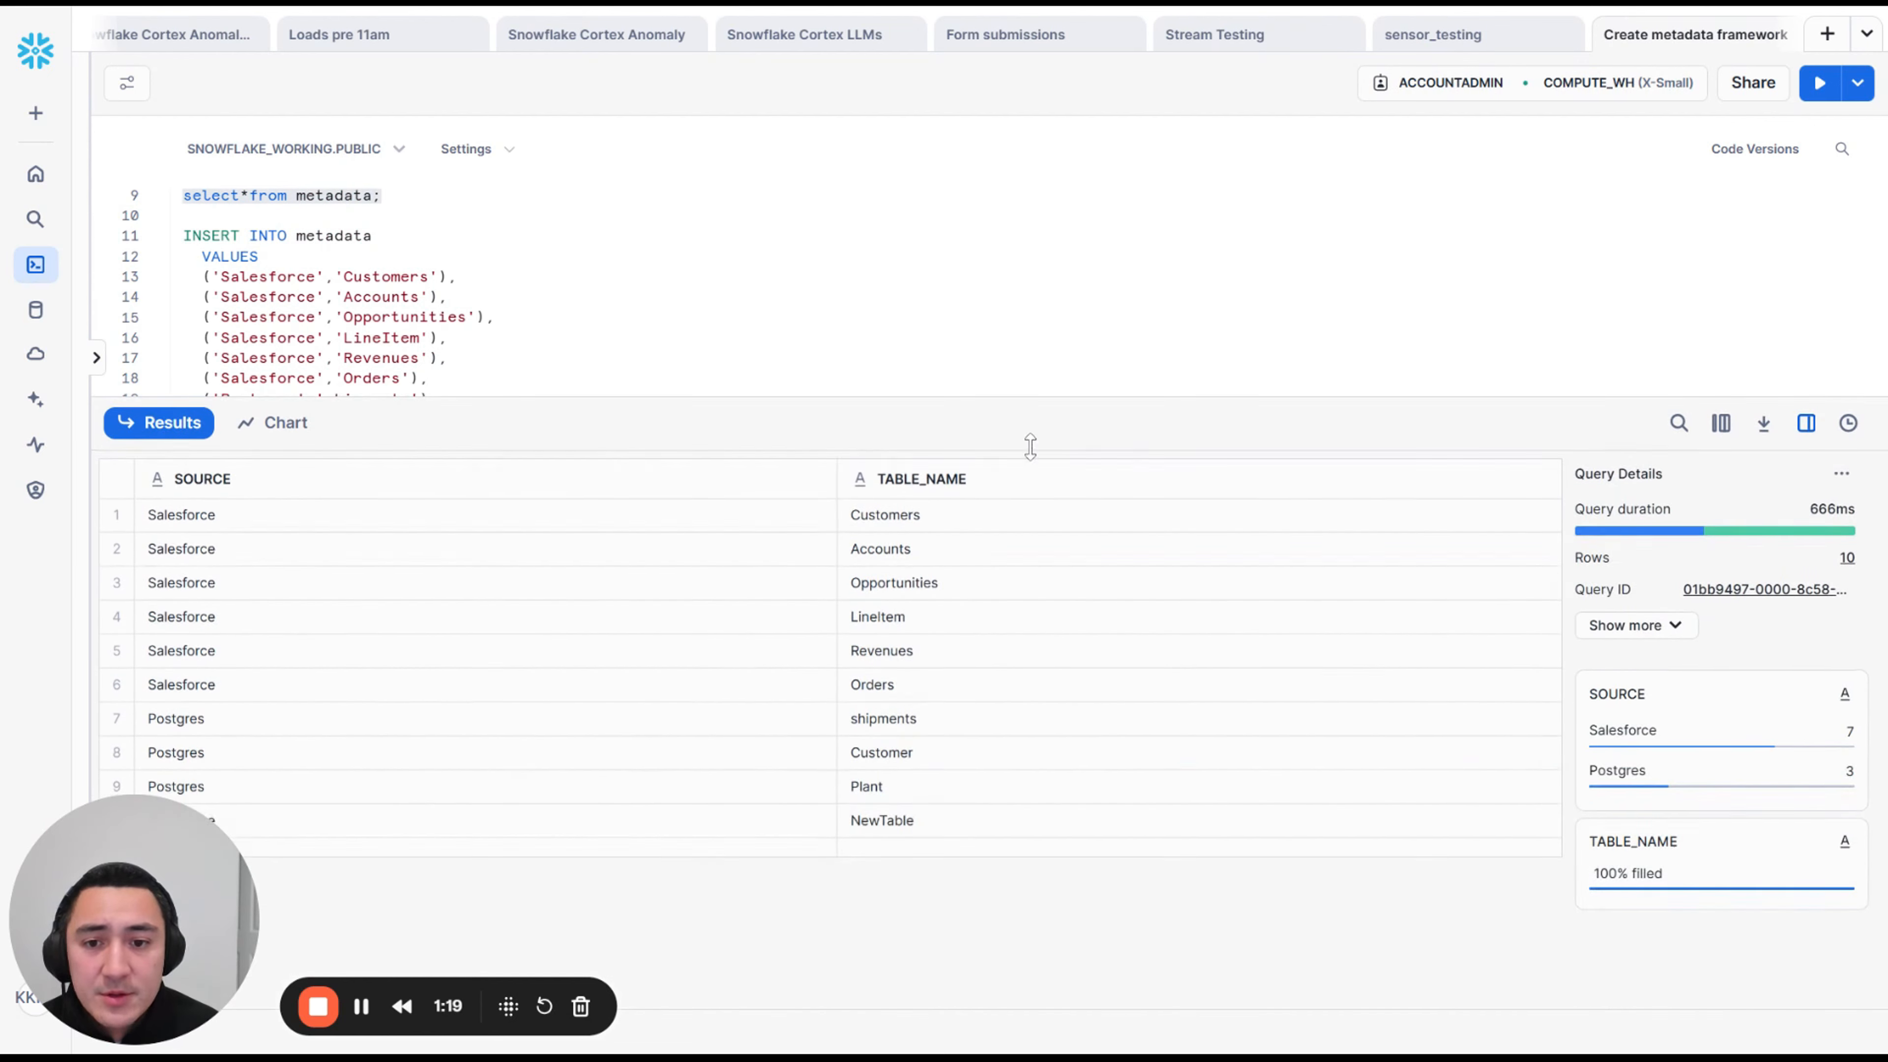
click(195, 824)
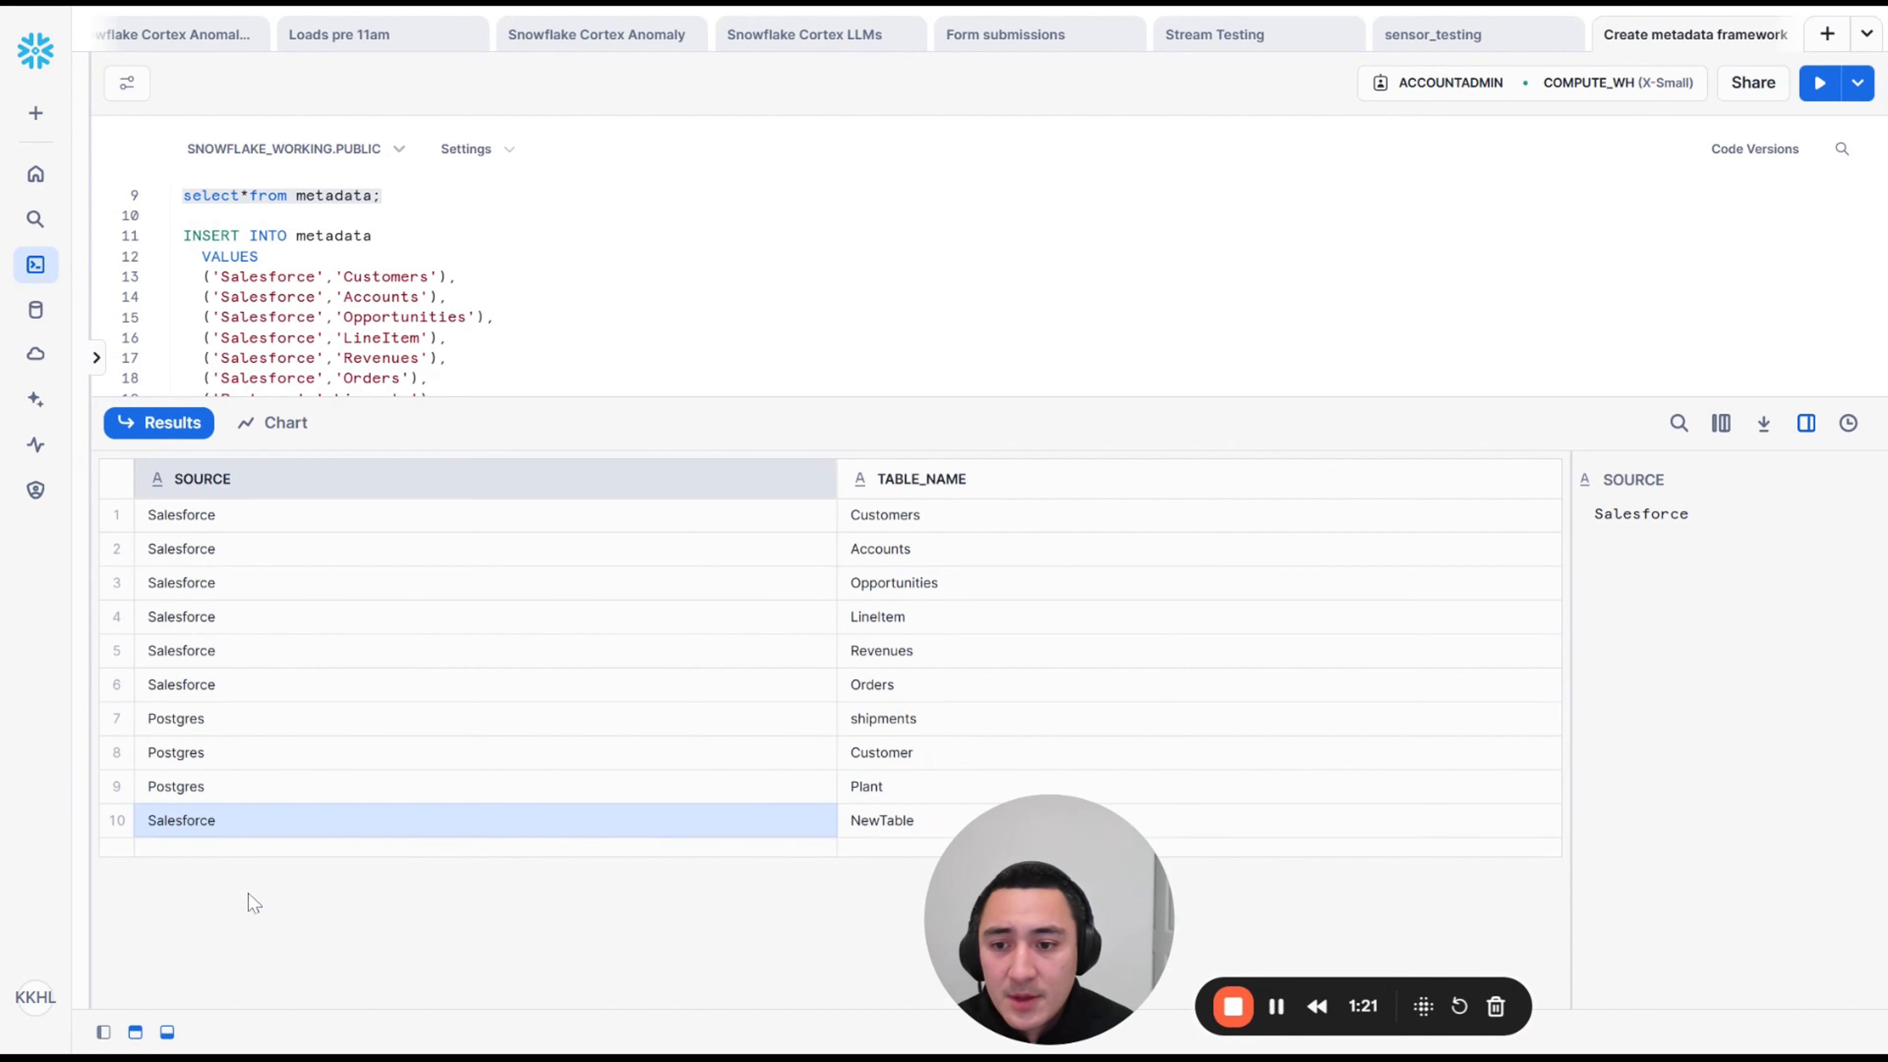
drag(1096, 915, 181, 904)
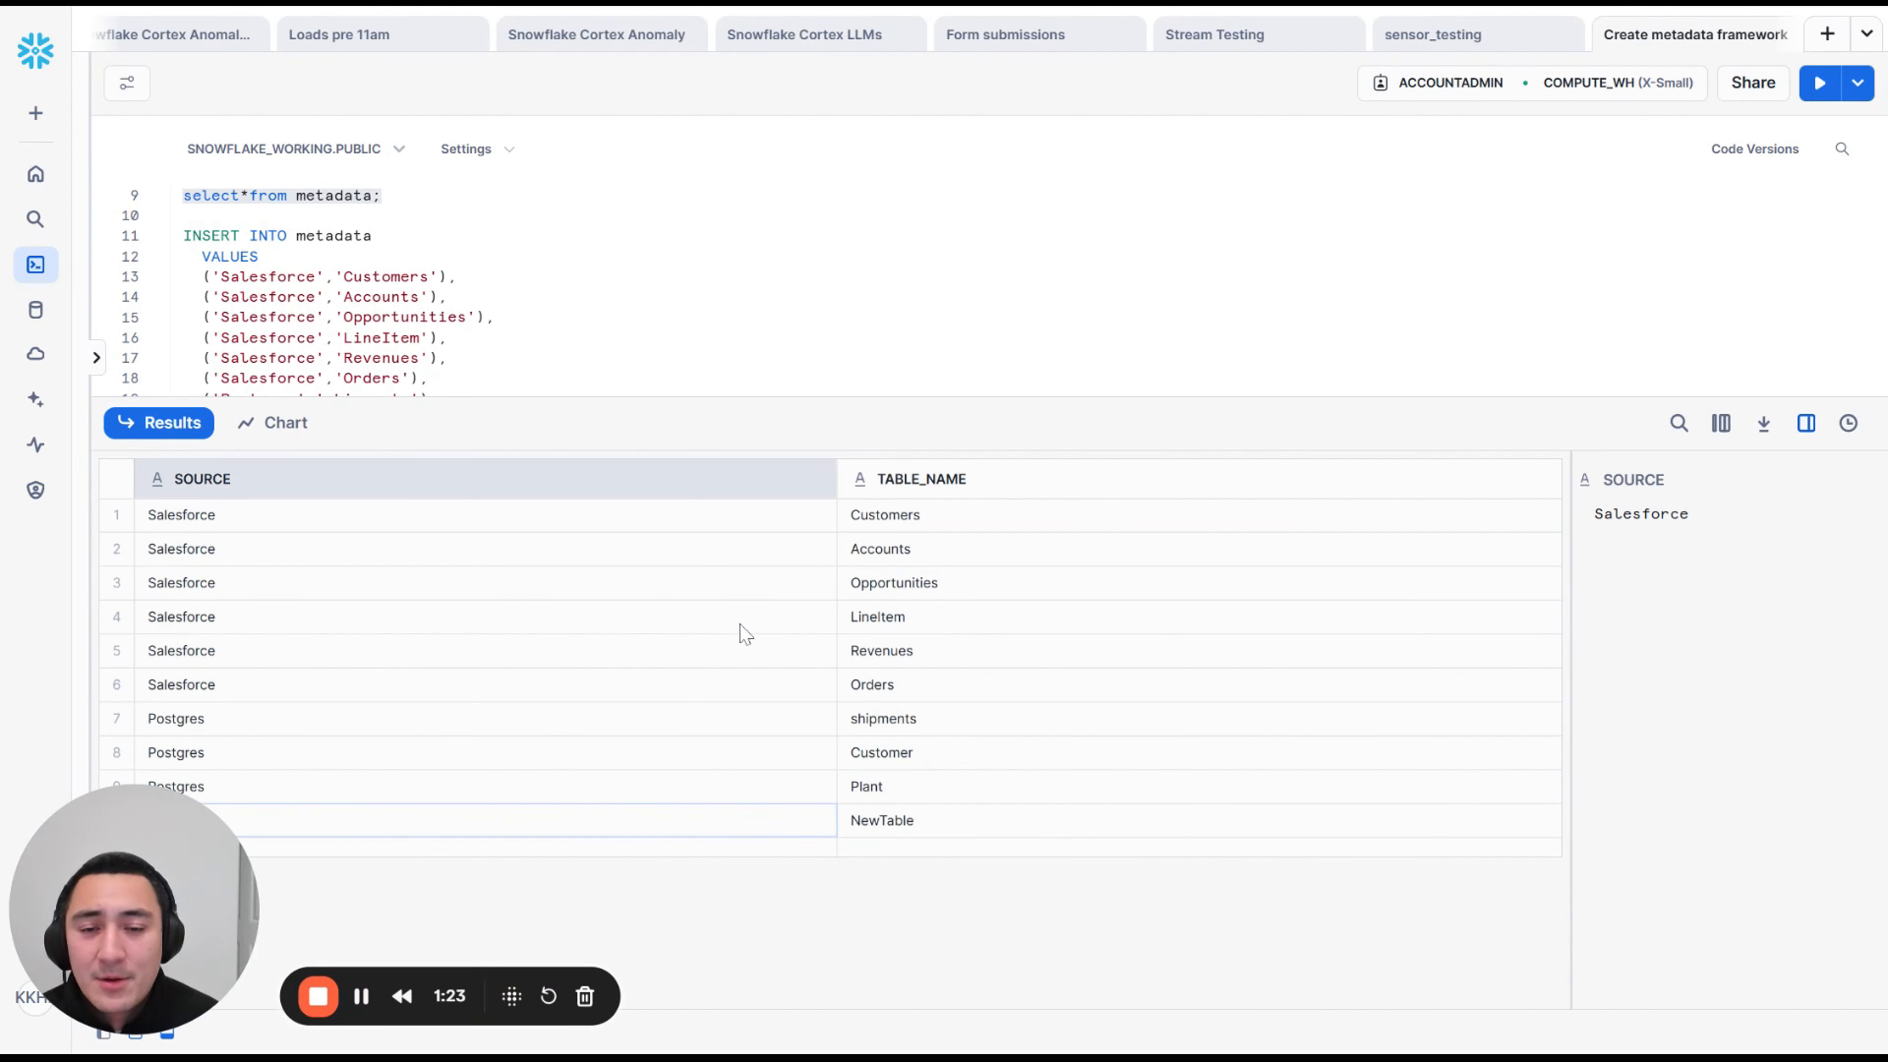
drag(948, 439, 762, 643)
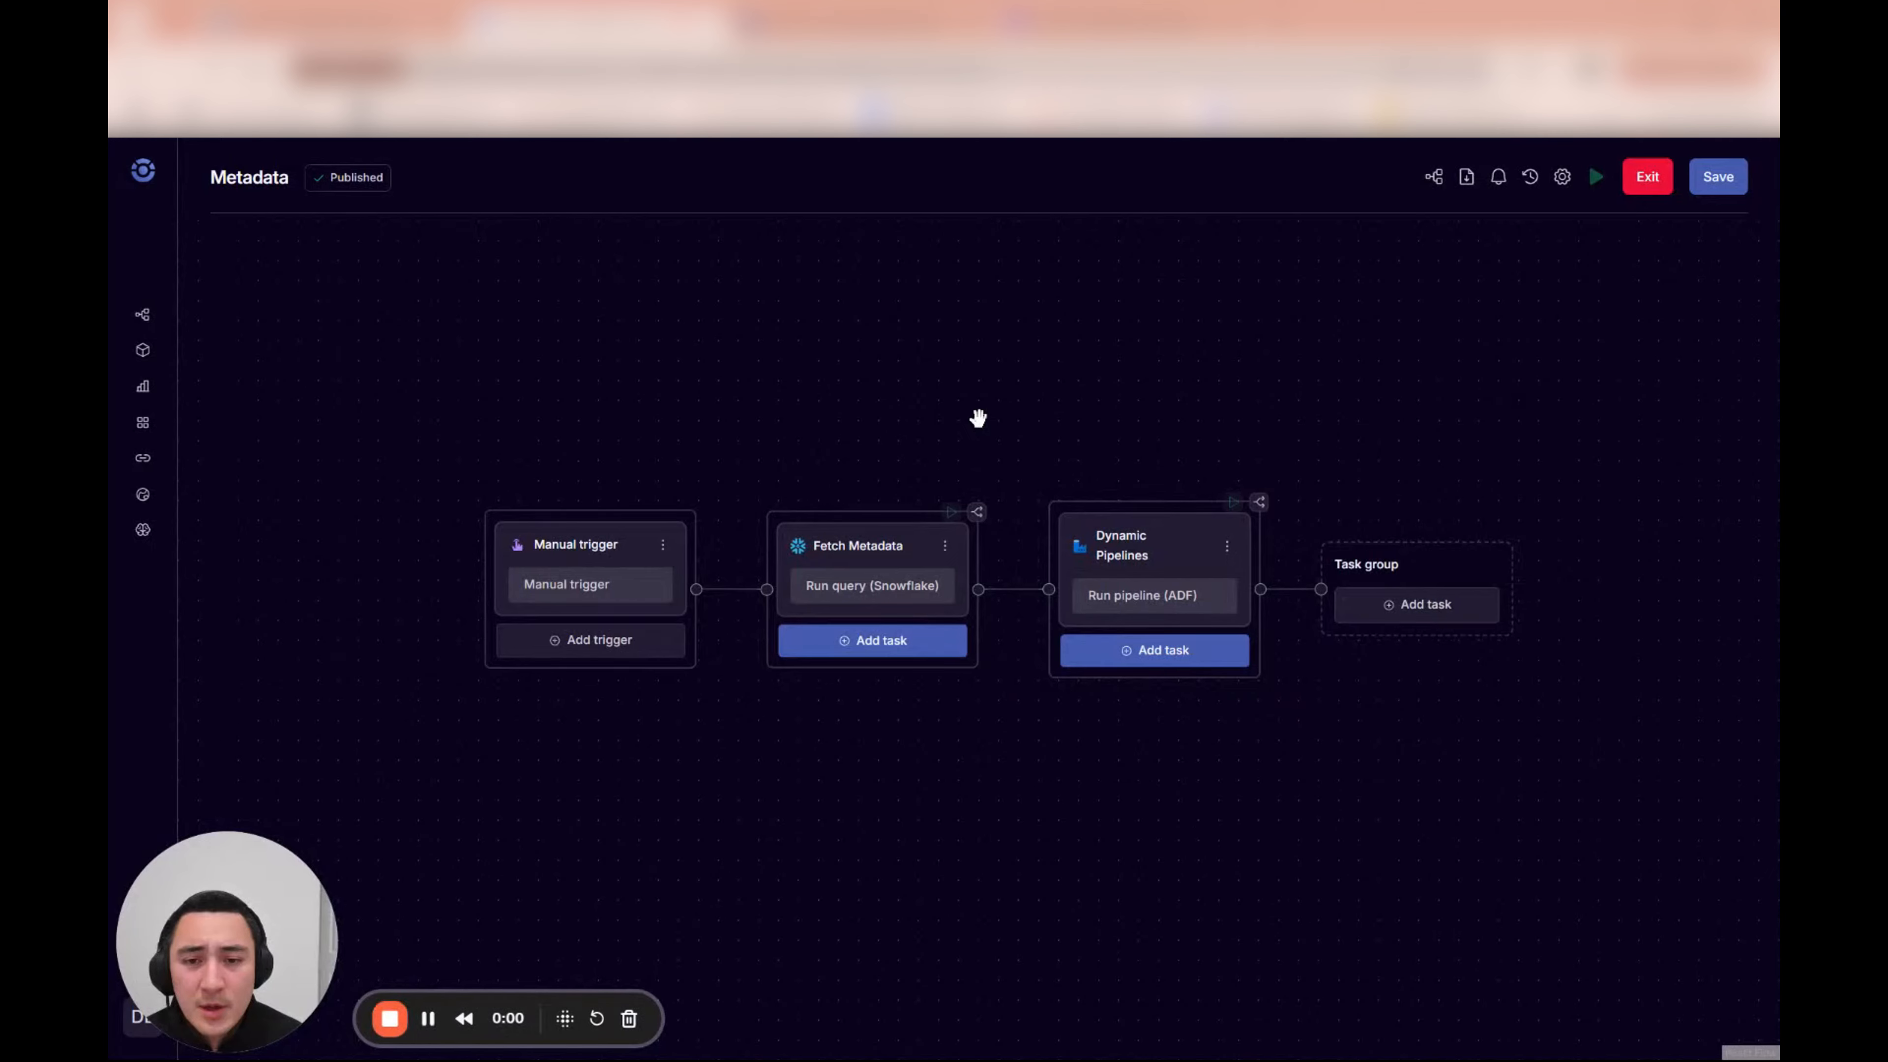
Step: Switch to Orchestra's Metadata pipeline, open the Fetch Metadata task and examine the source and table_name columns in its SQL statement
drag(988, 768, 1011, 776)
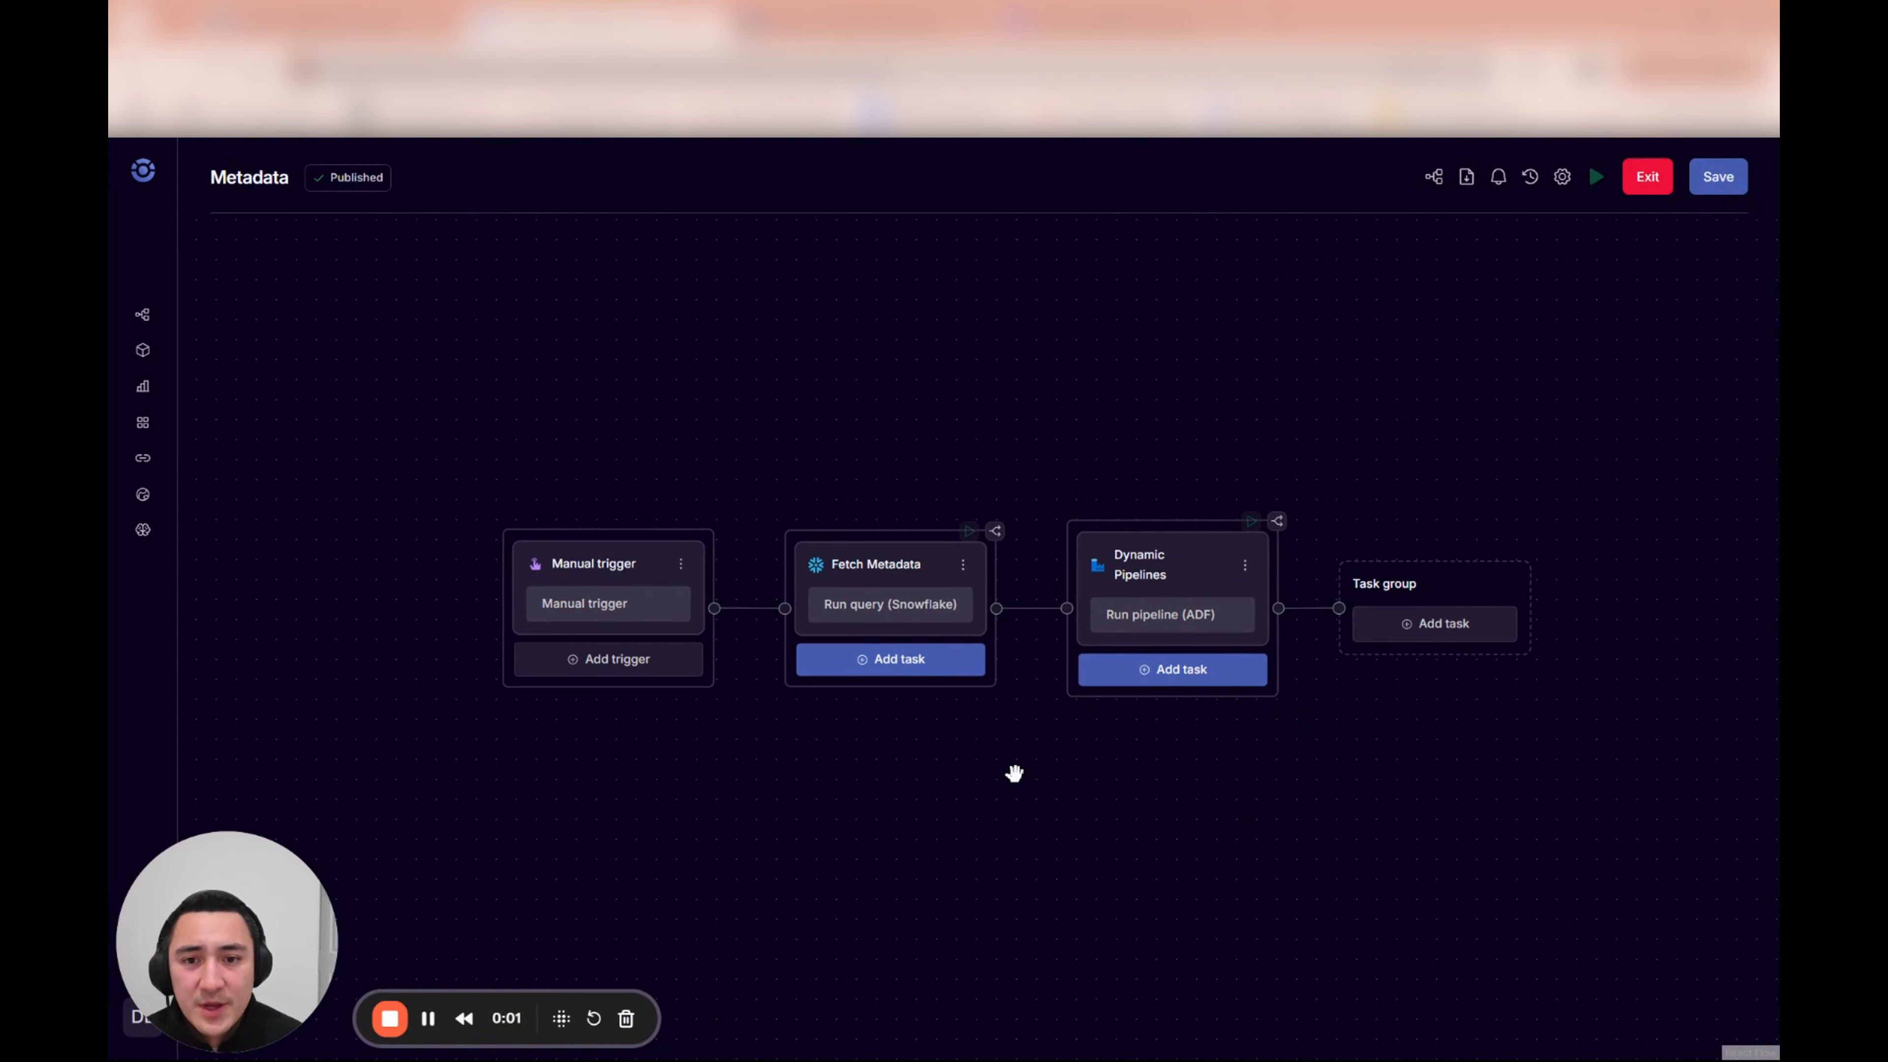
drag(884, 444, 837, 432)
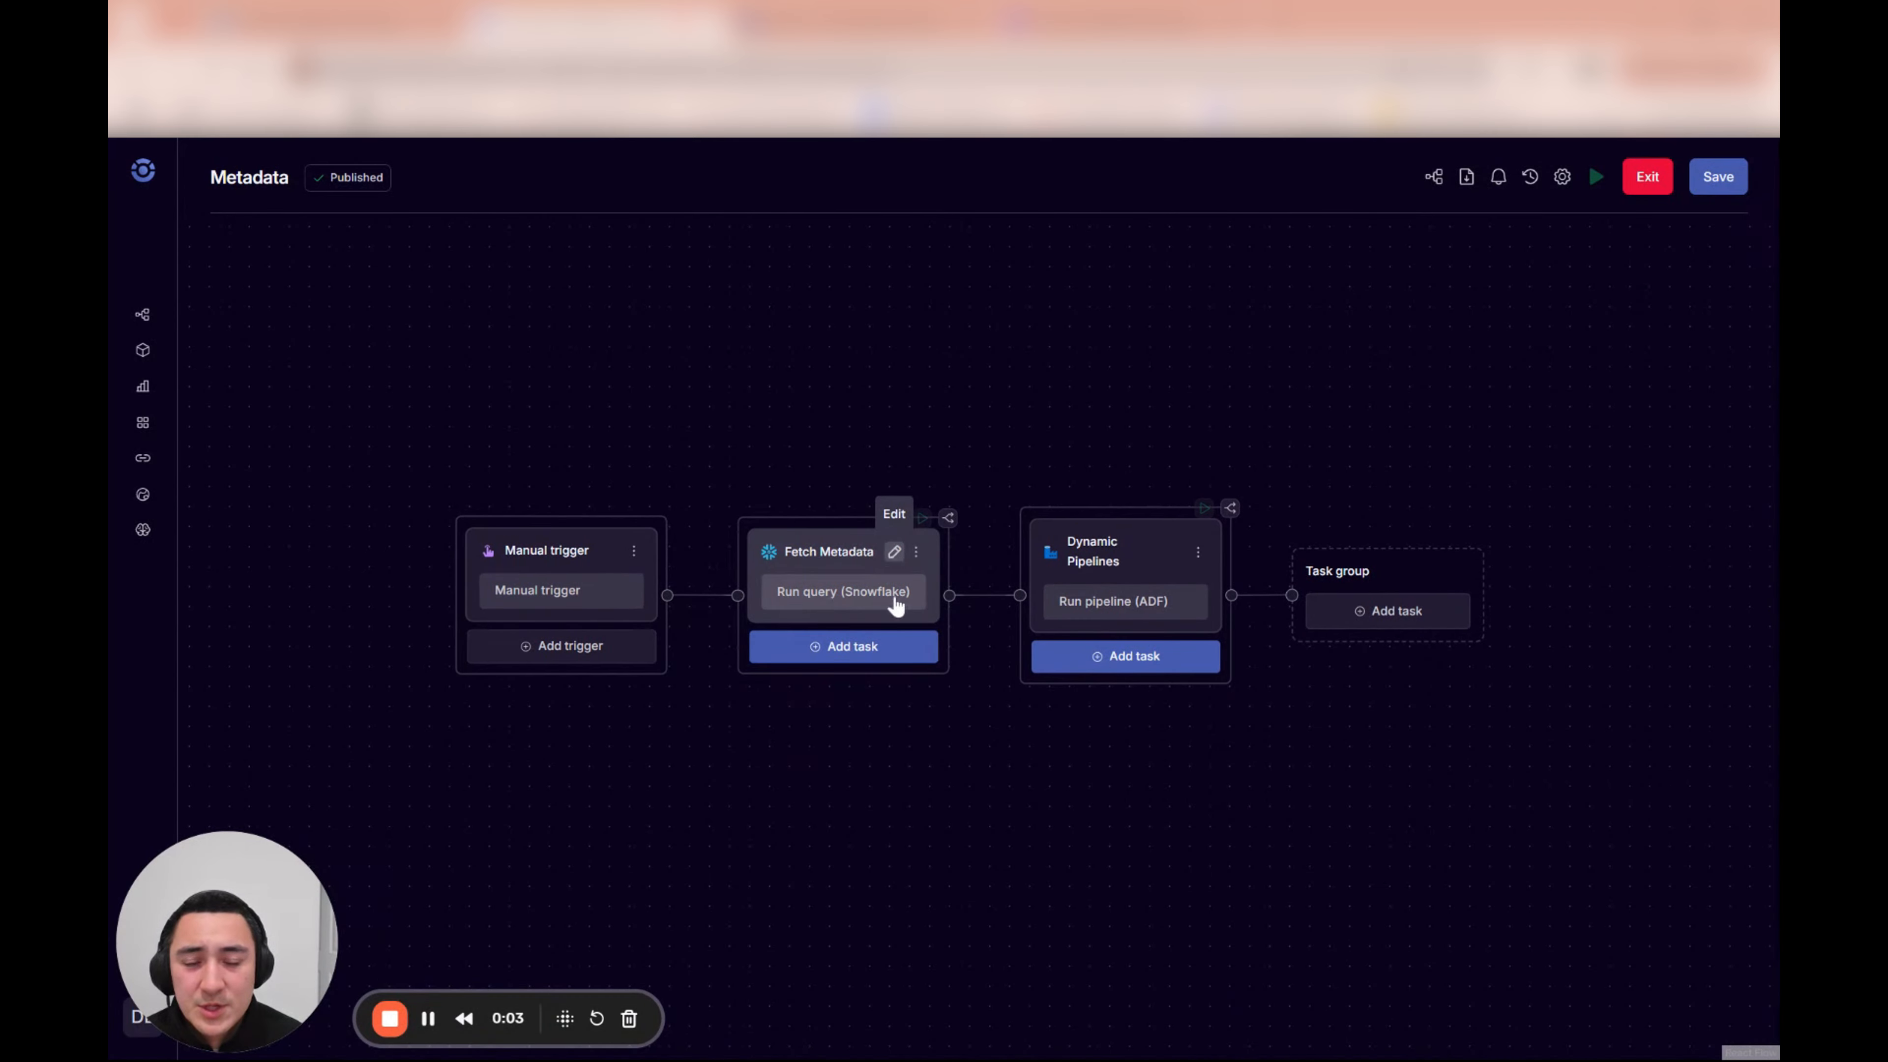
drag(980, 795, 945, 807)
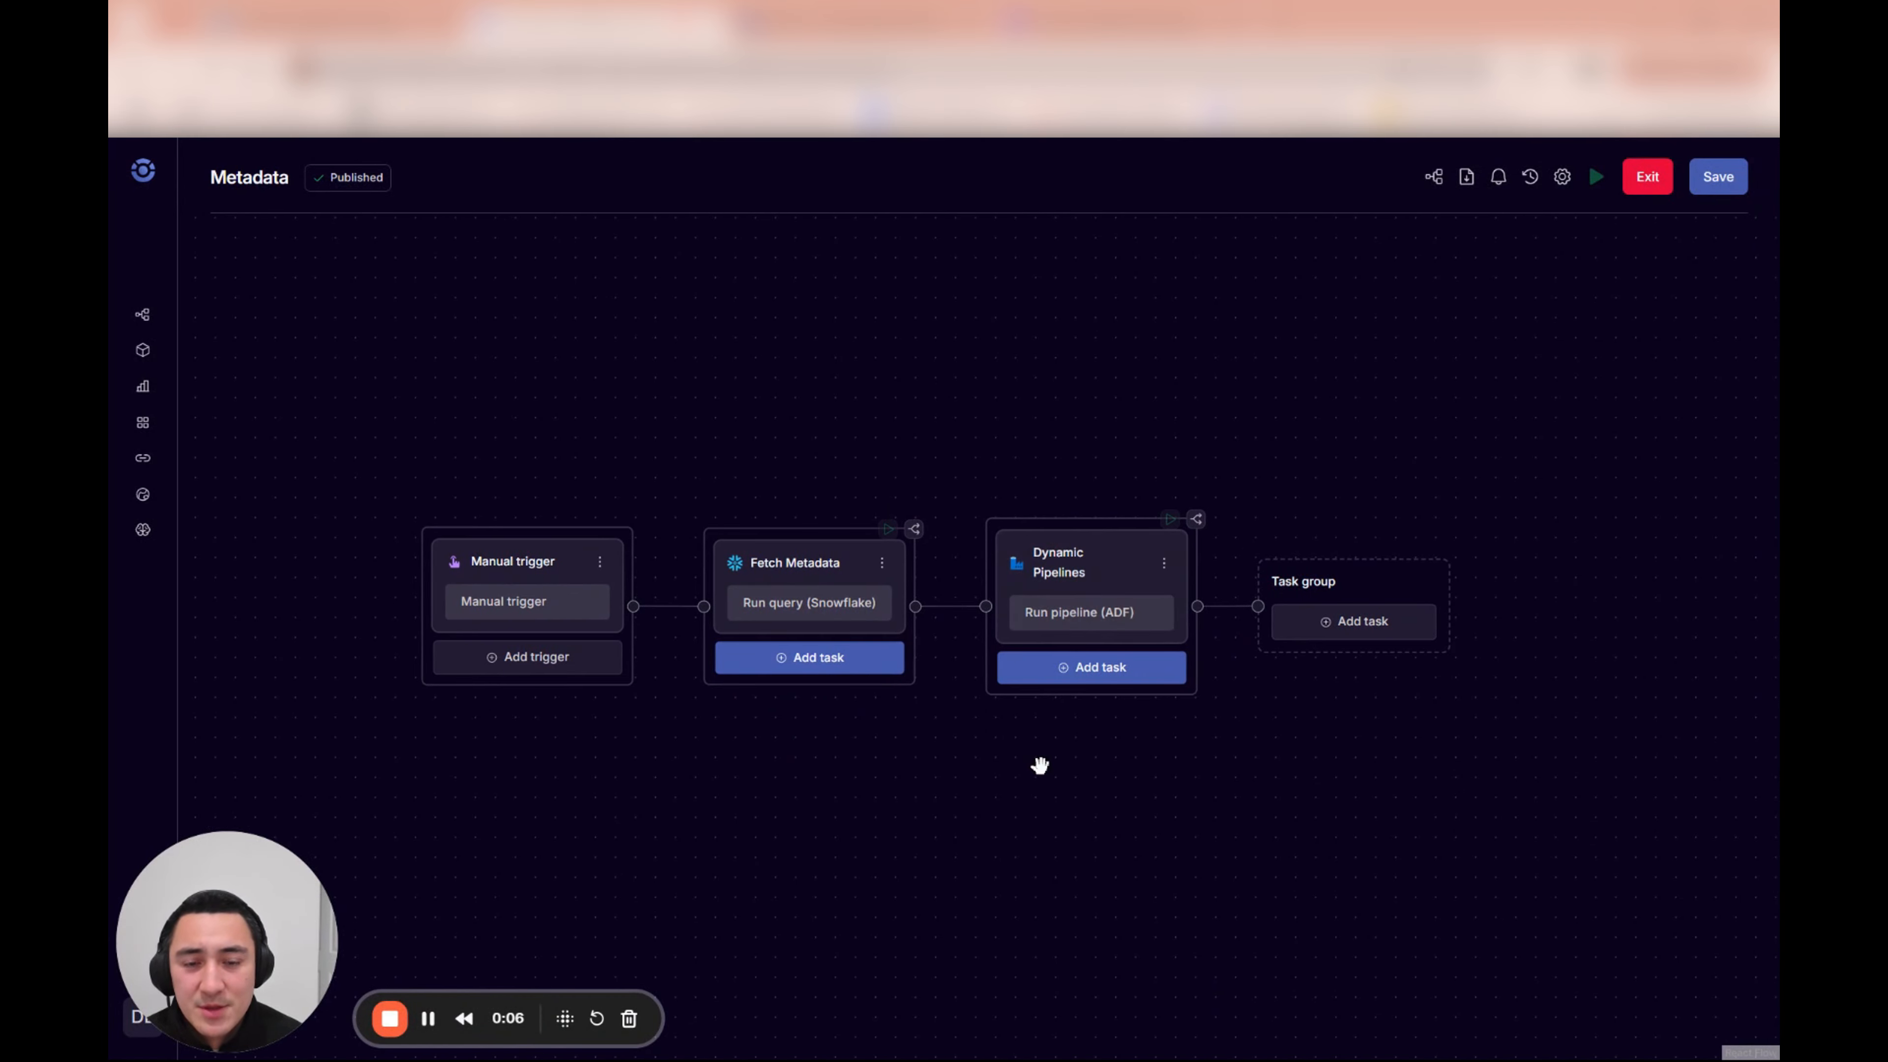
drag(855, 749, 854, 751)
click(856, 562)
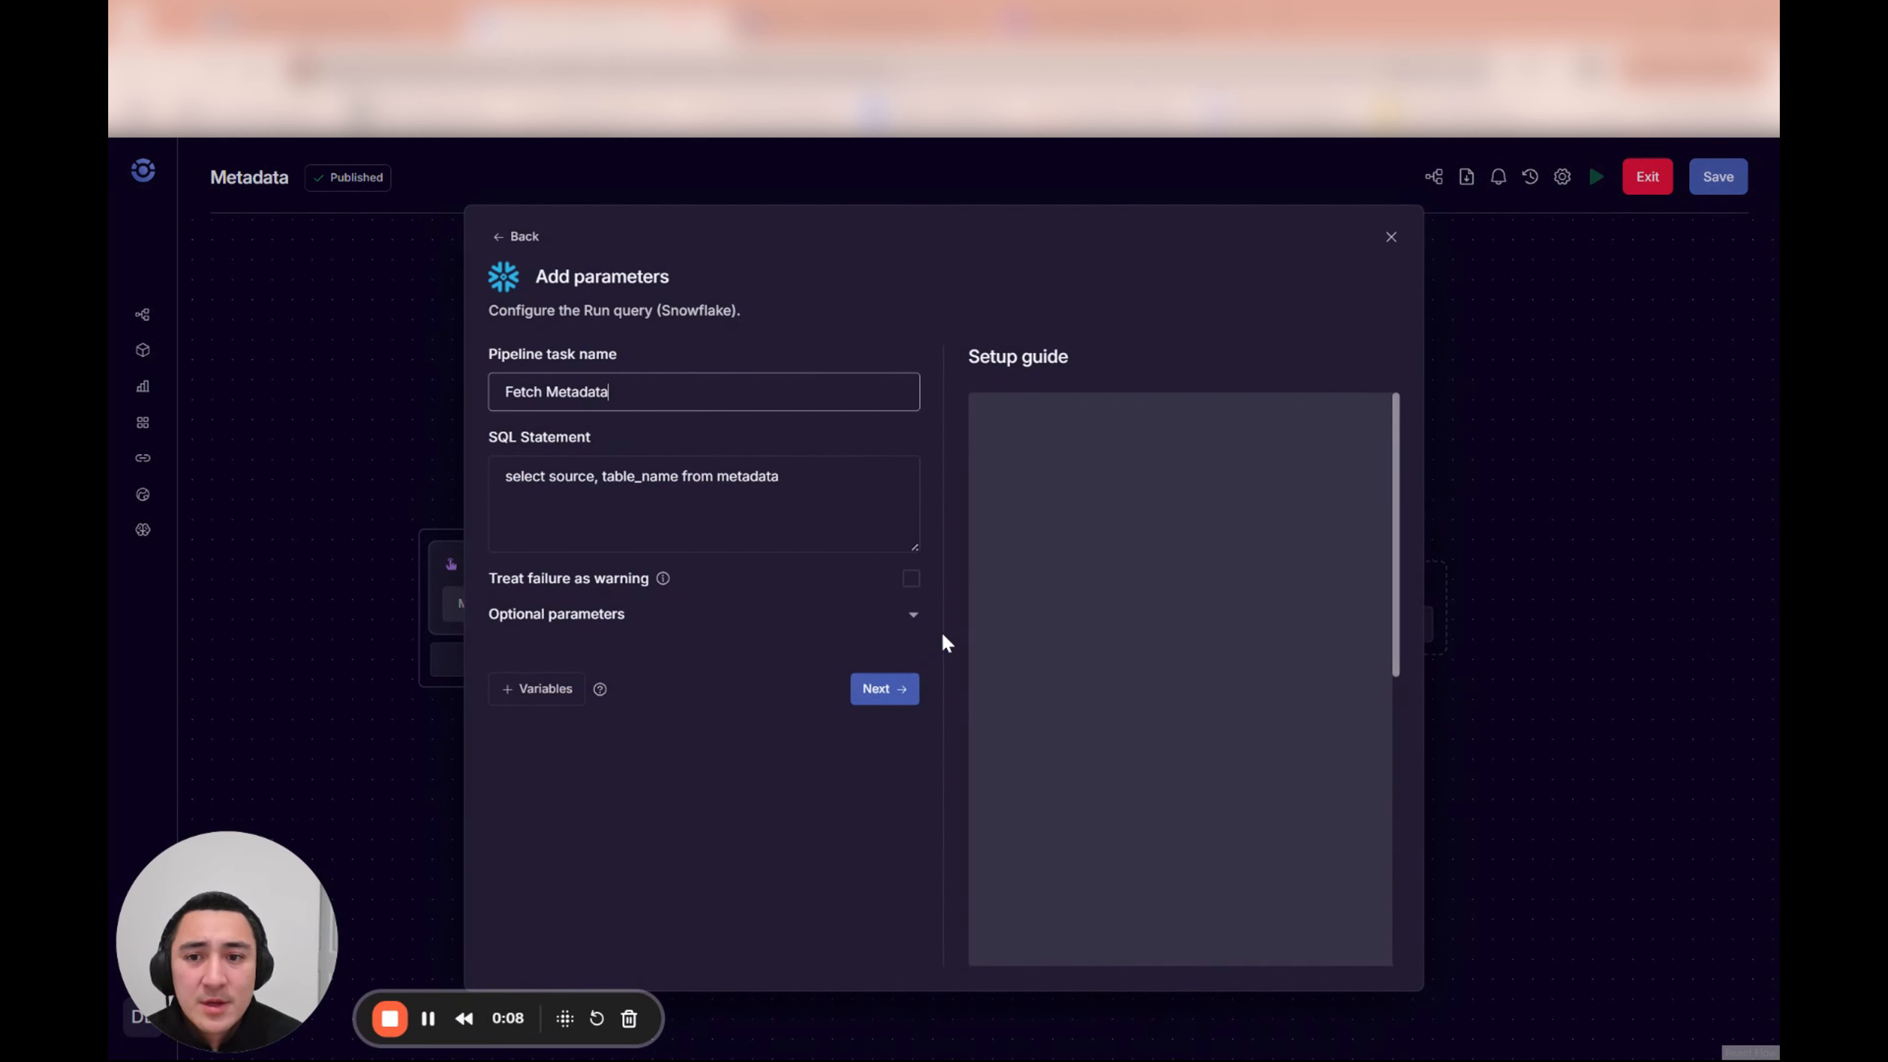
drag(778, 476, 505, 476)
double_click(572, 476)
double_click(640, 476)
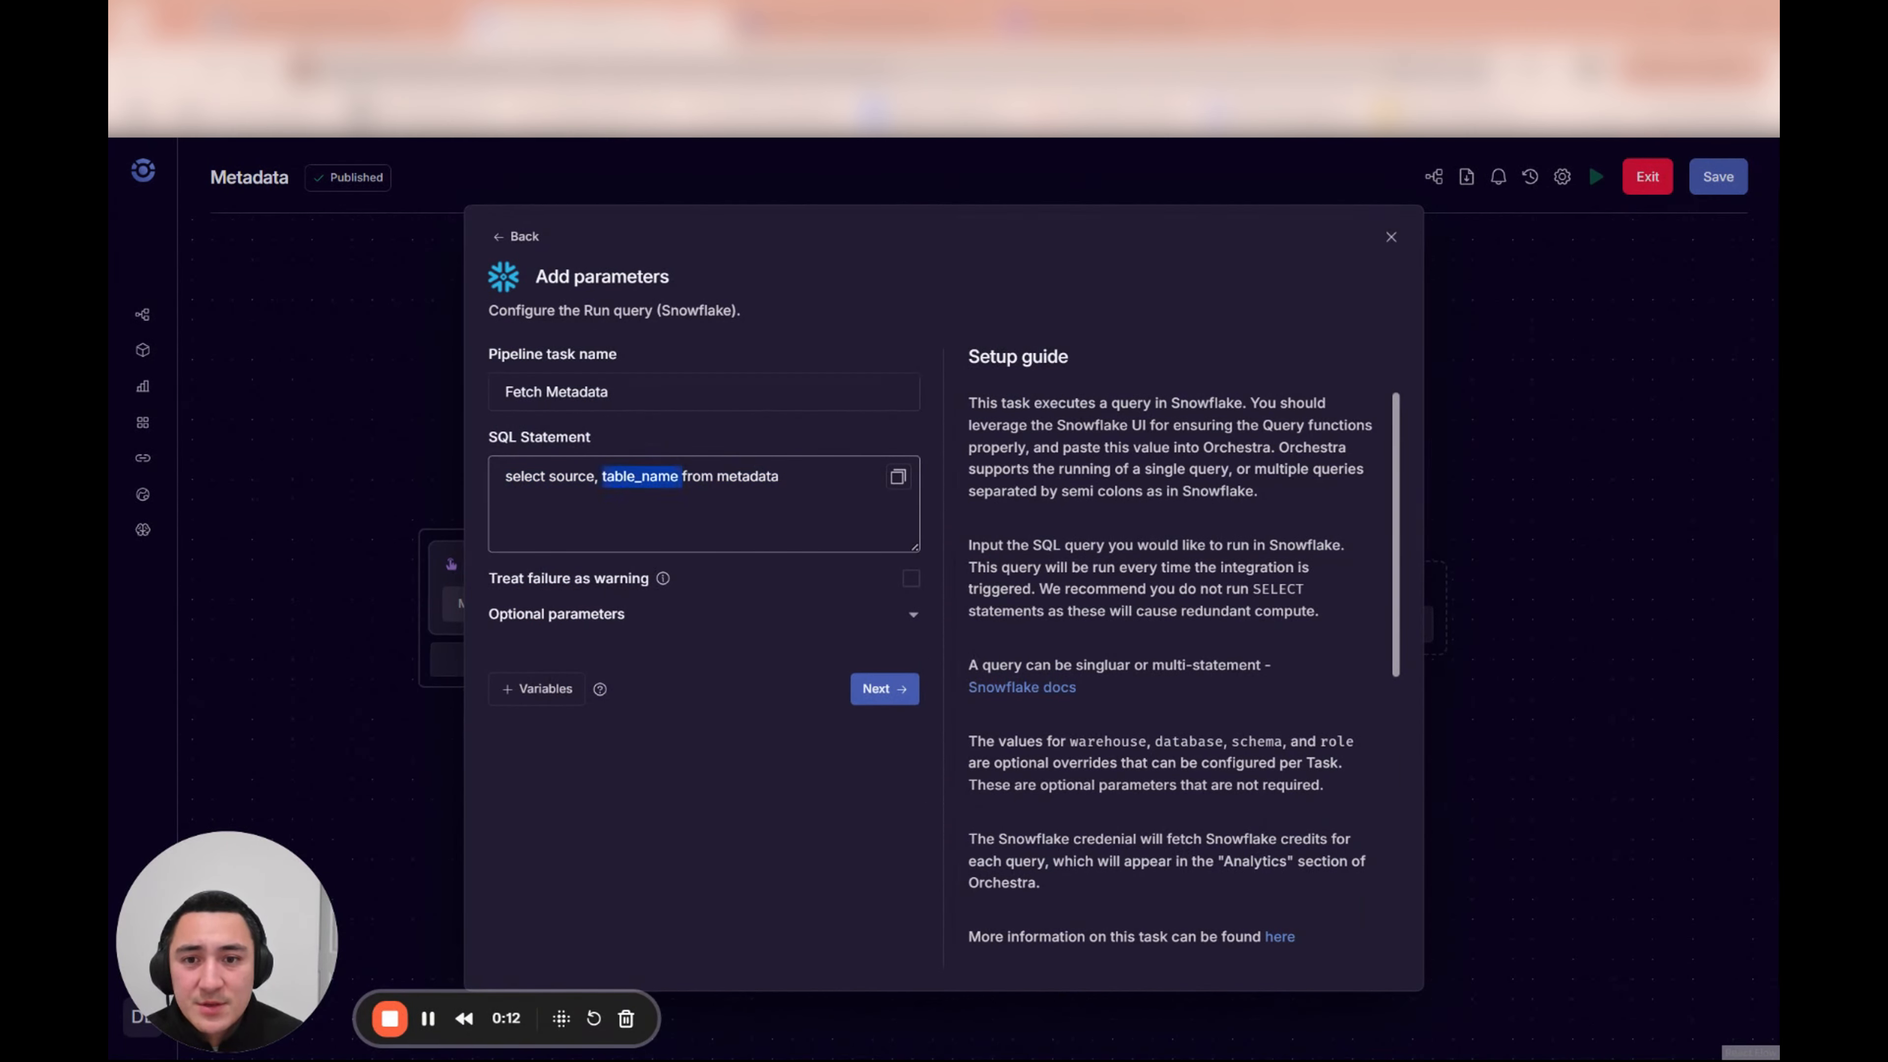
Step: Expand the Fetch Metadata task's optional parameters, review the database, schema and set outputs settings, and return to the pipeline
click(587, 614)
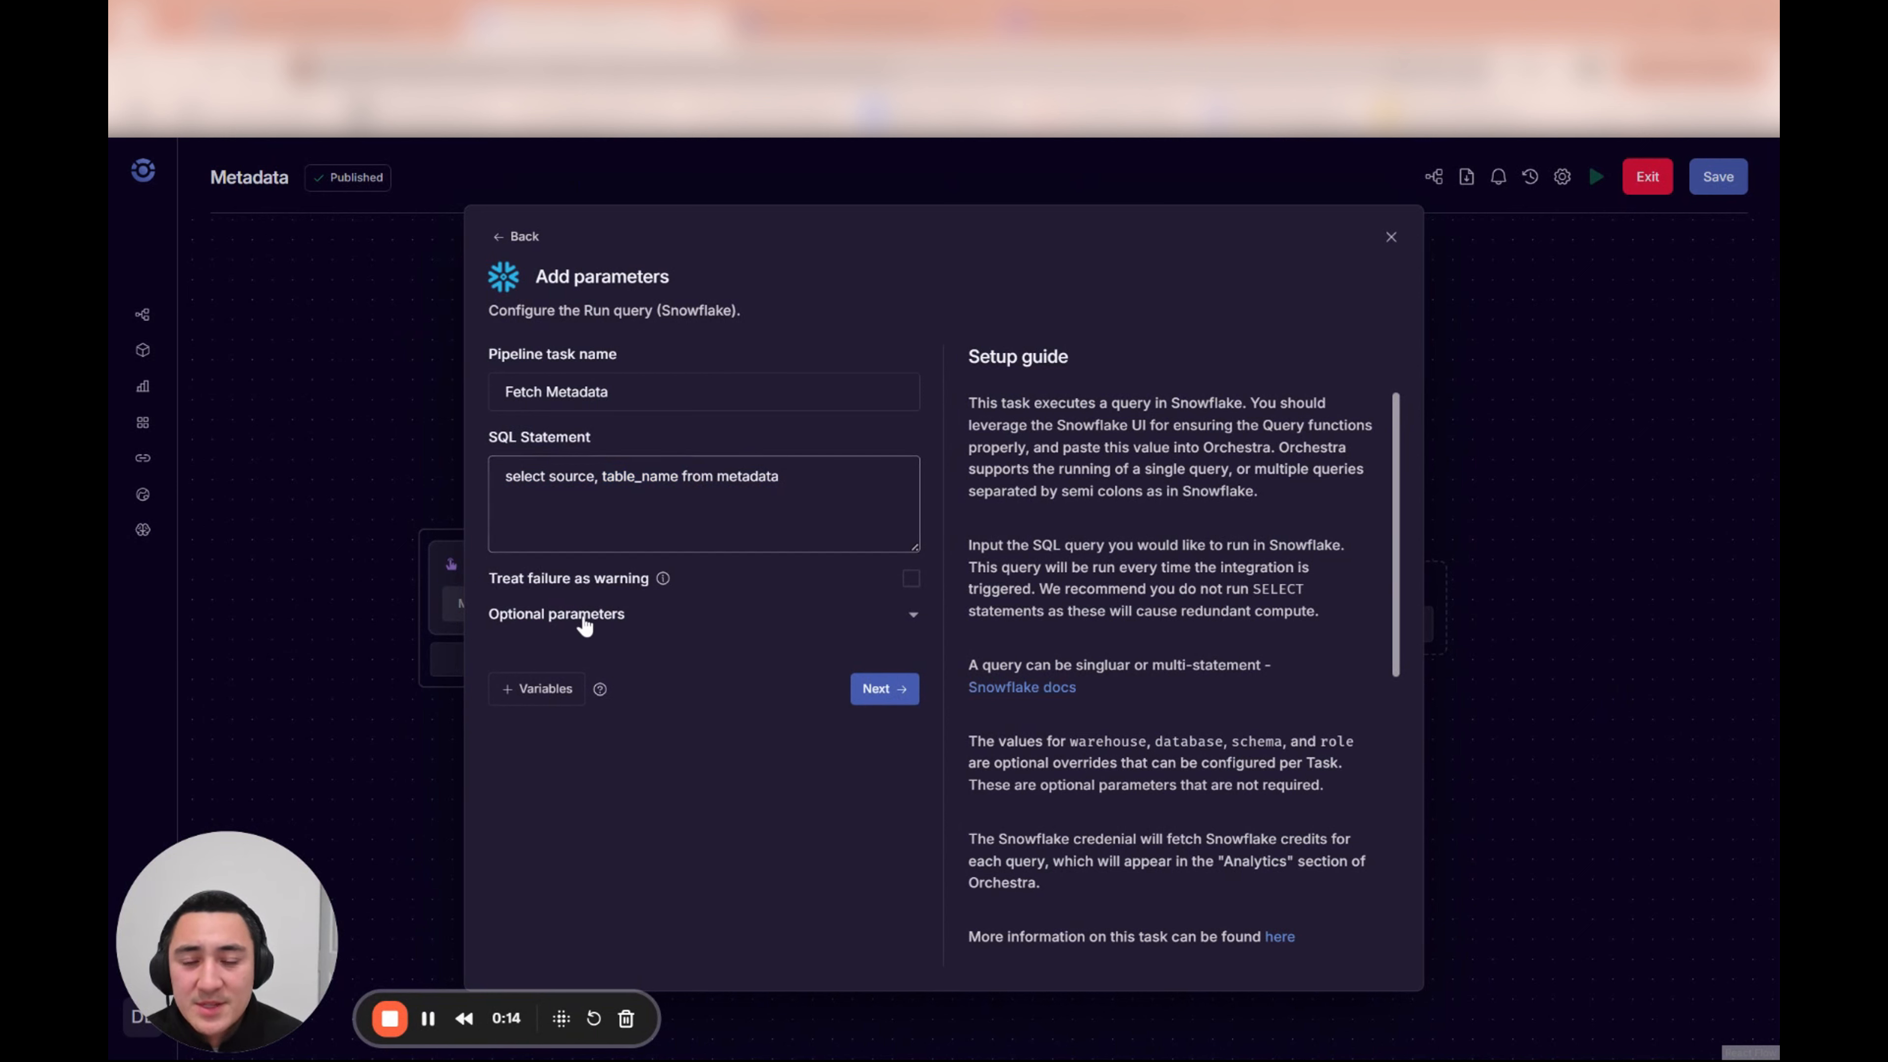
scroll(678, 717, down, 3)
scroll(746, 677, down, 2)
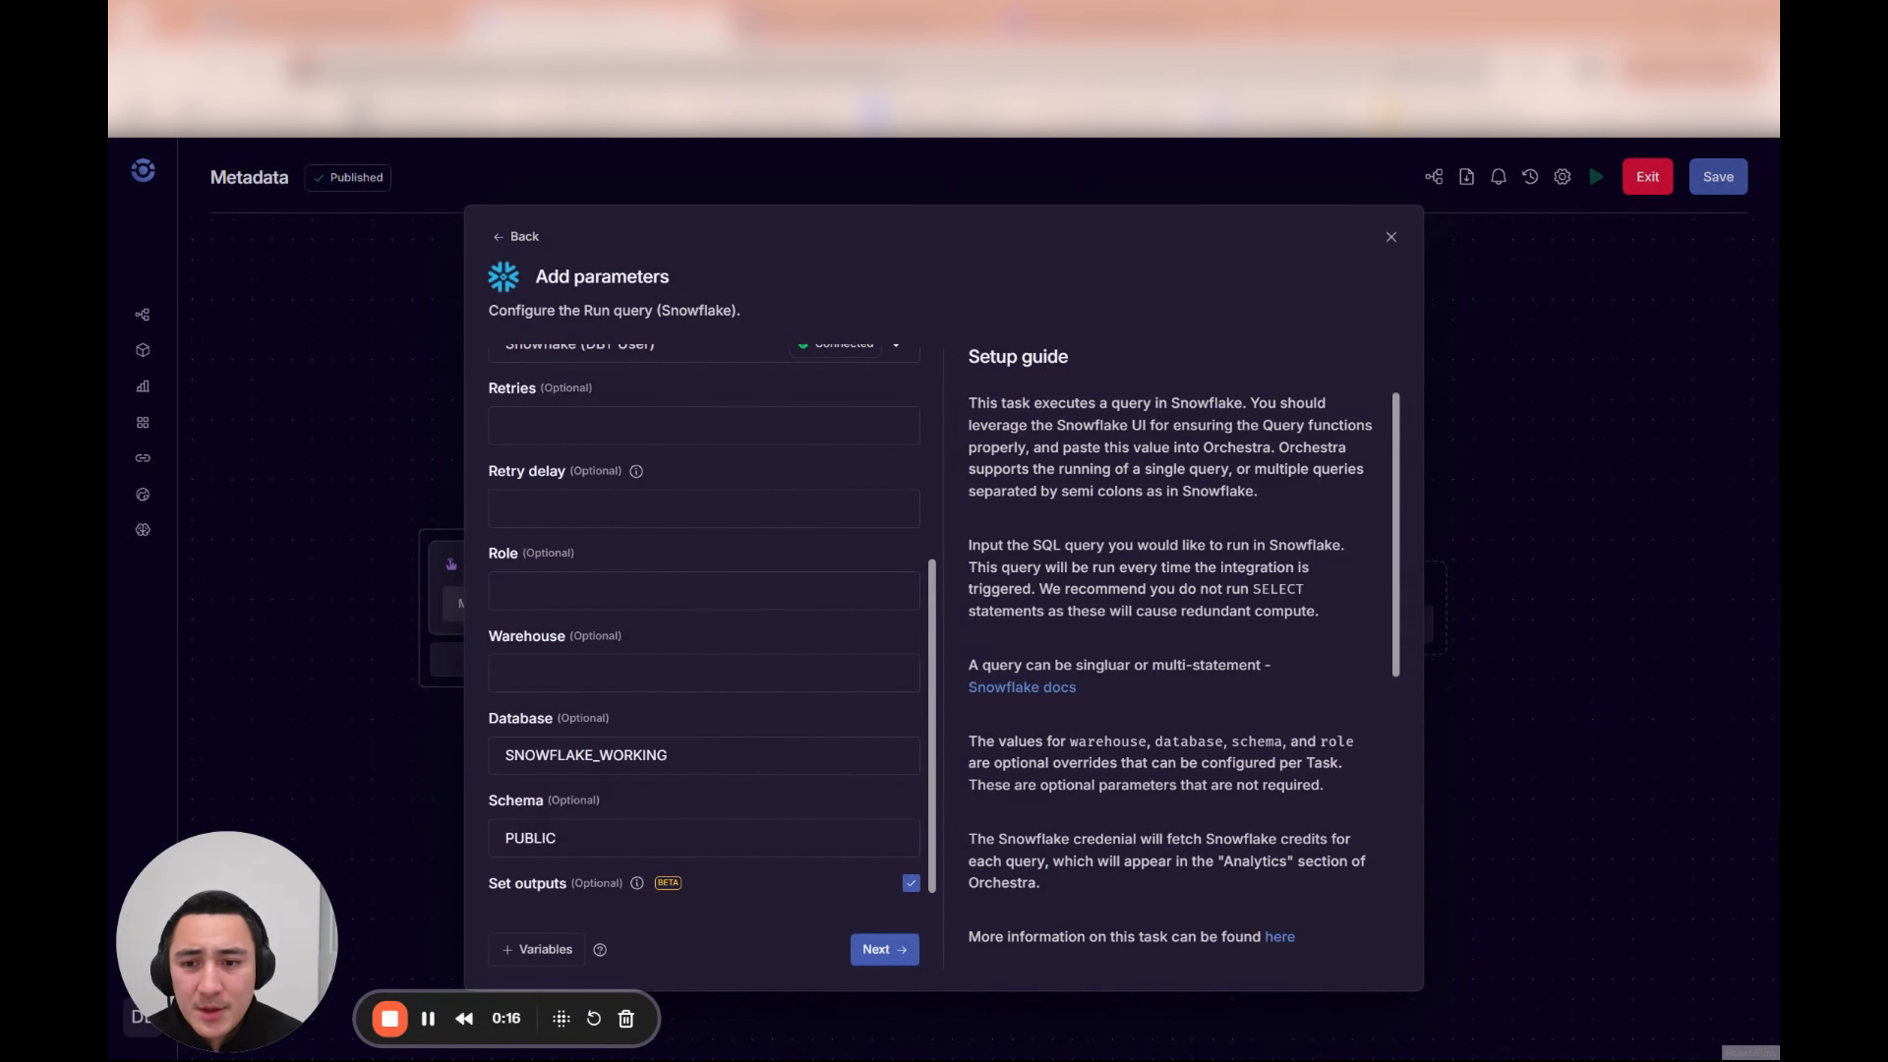
double_click(575, 755)
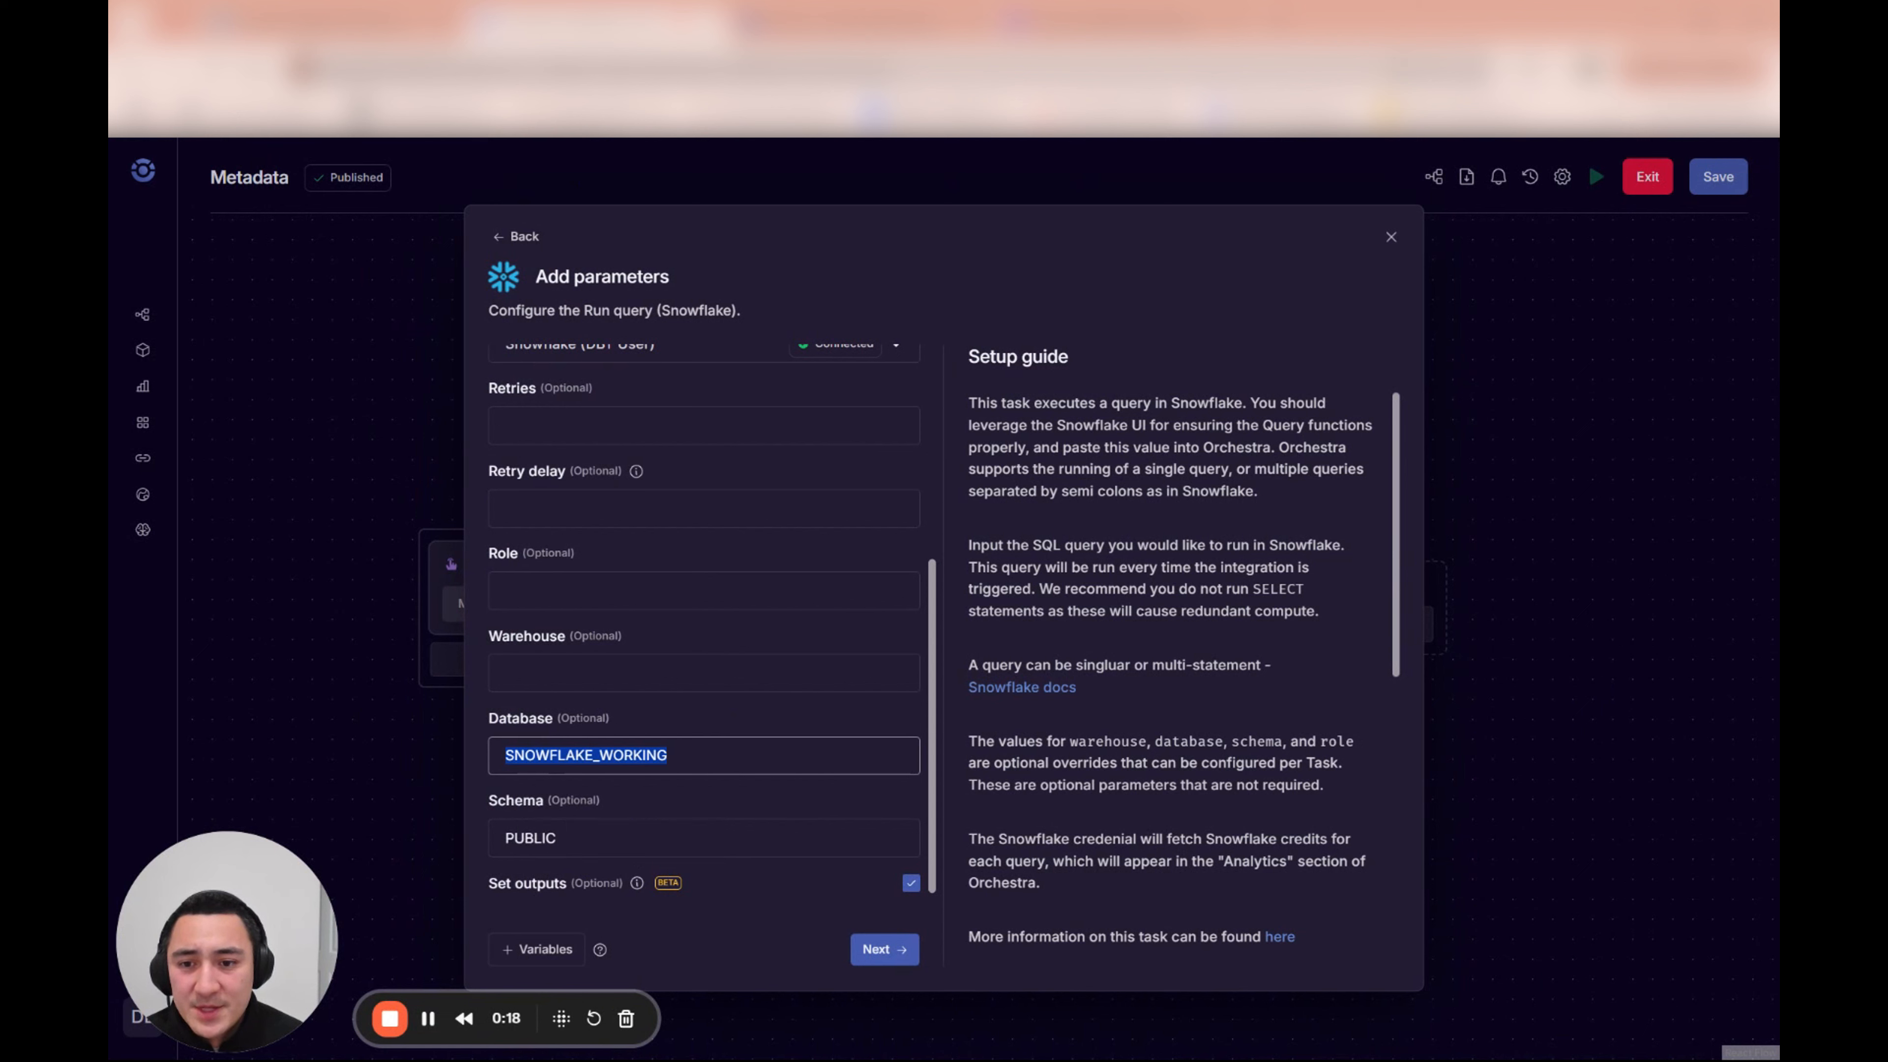
click(745, 897)
mouse_move(633, 890)
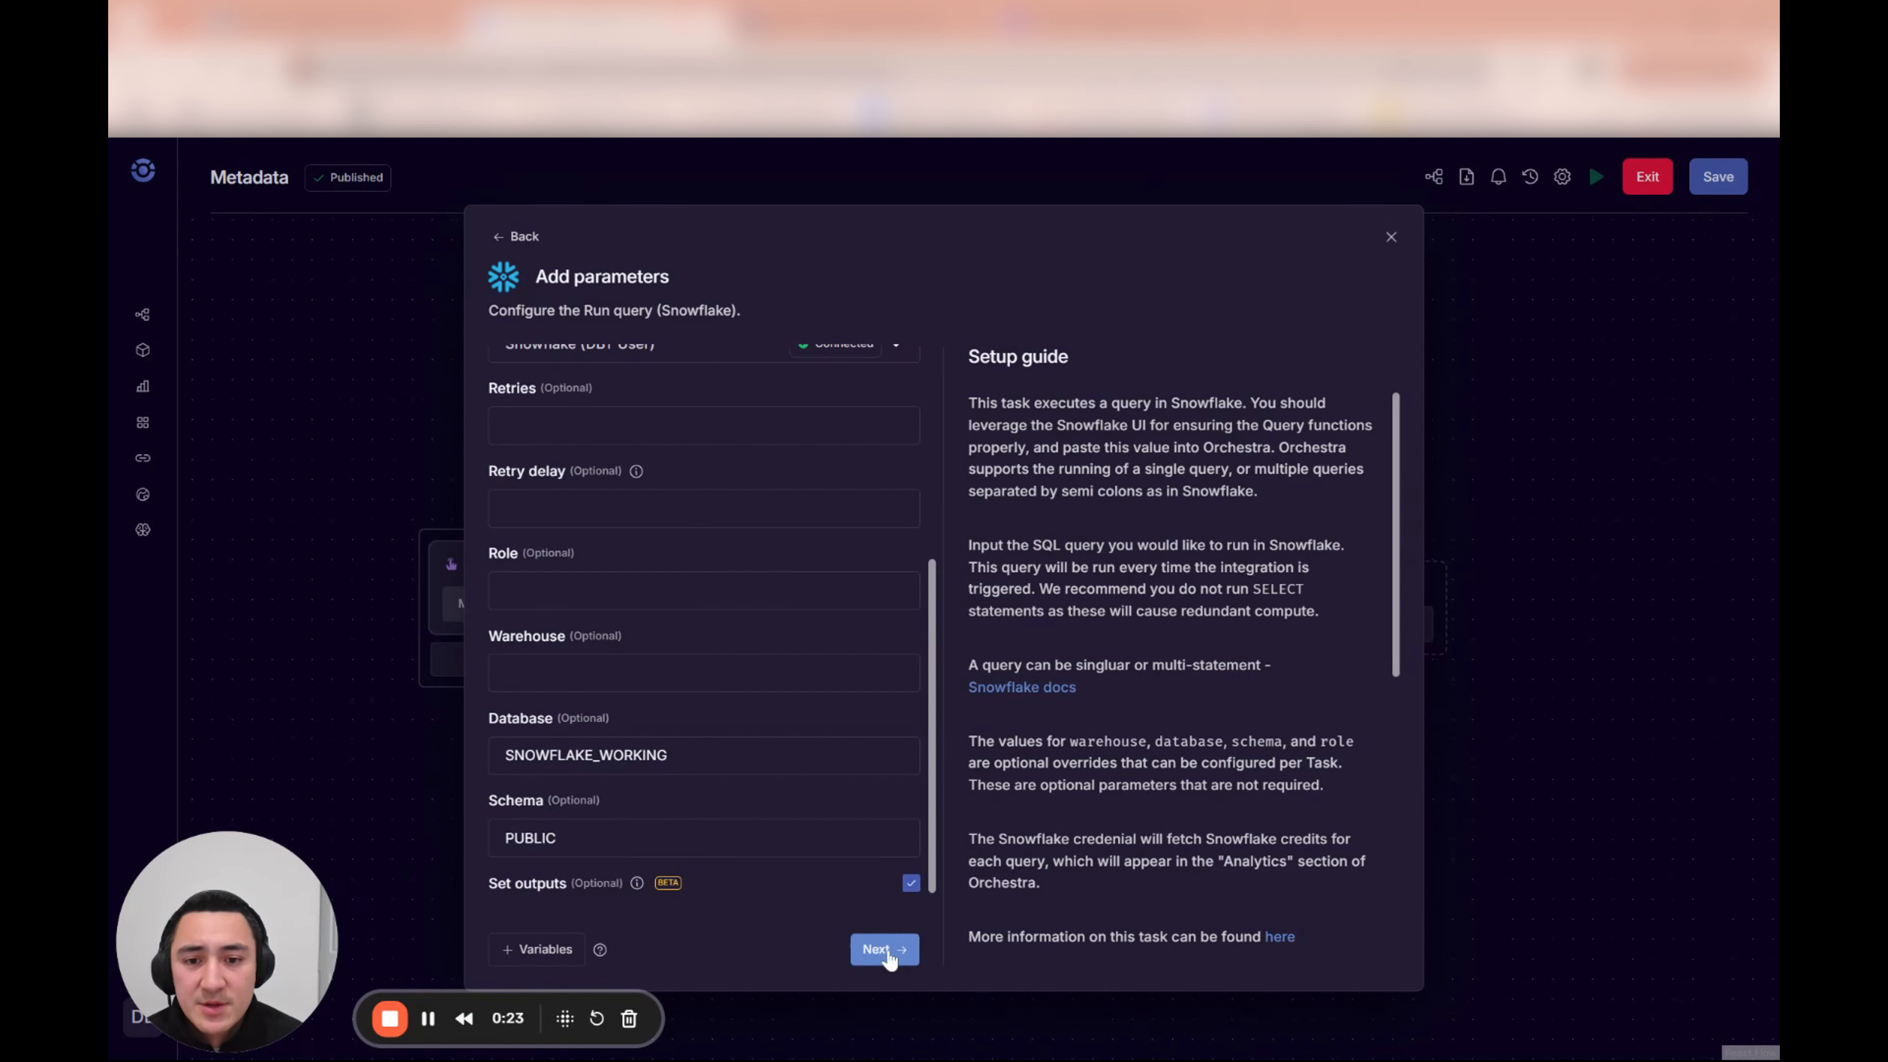
click(885, 950)
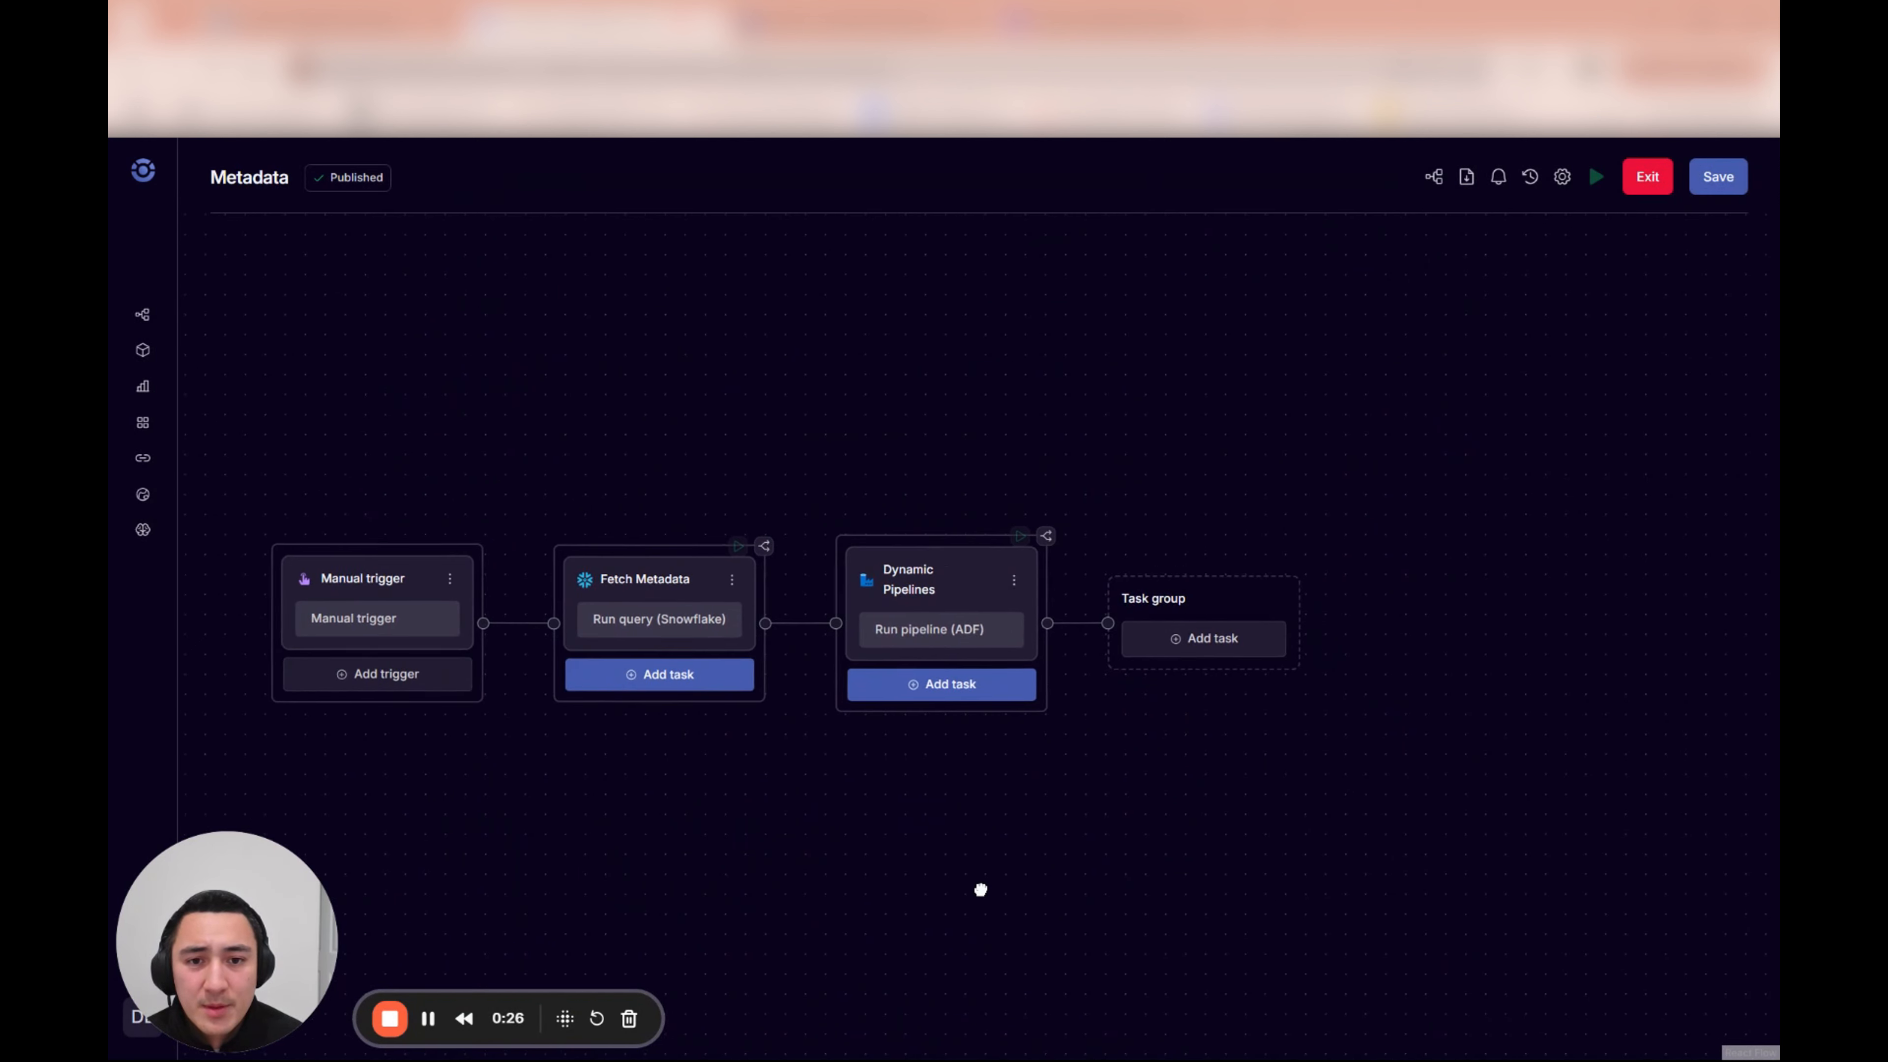
Step: Open the Dynamic Pipelines task, expand its optional parameters and read the full pipeline run parameters JSON
click(991, 581)
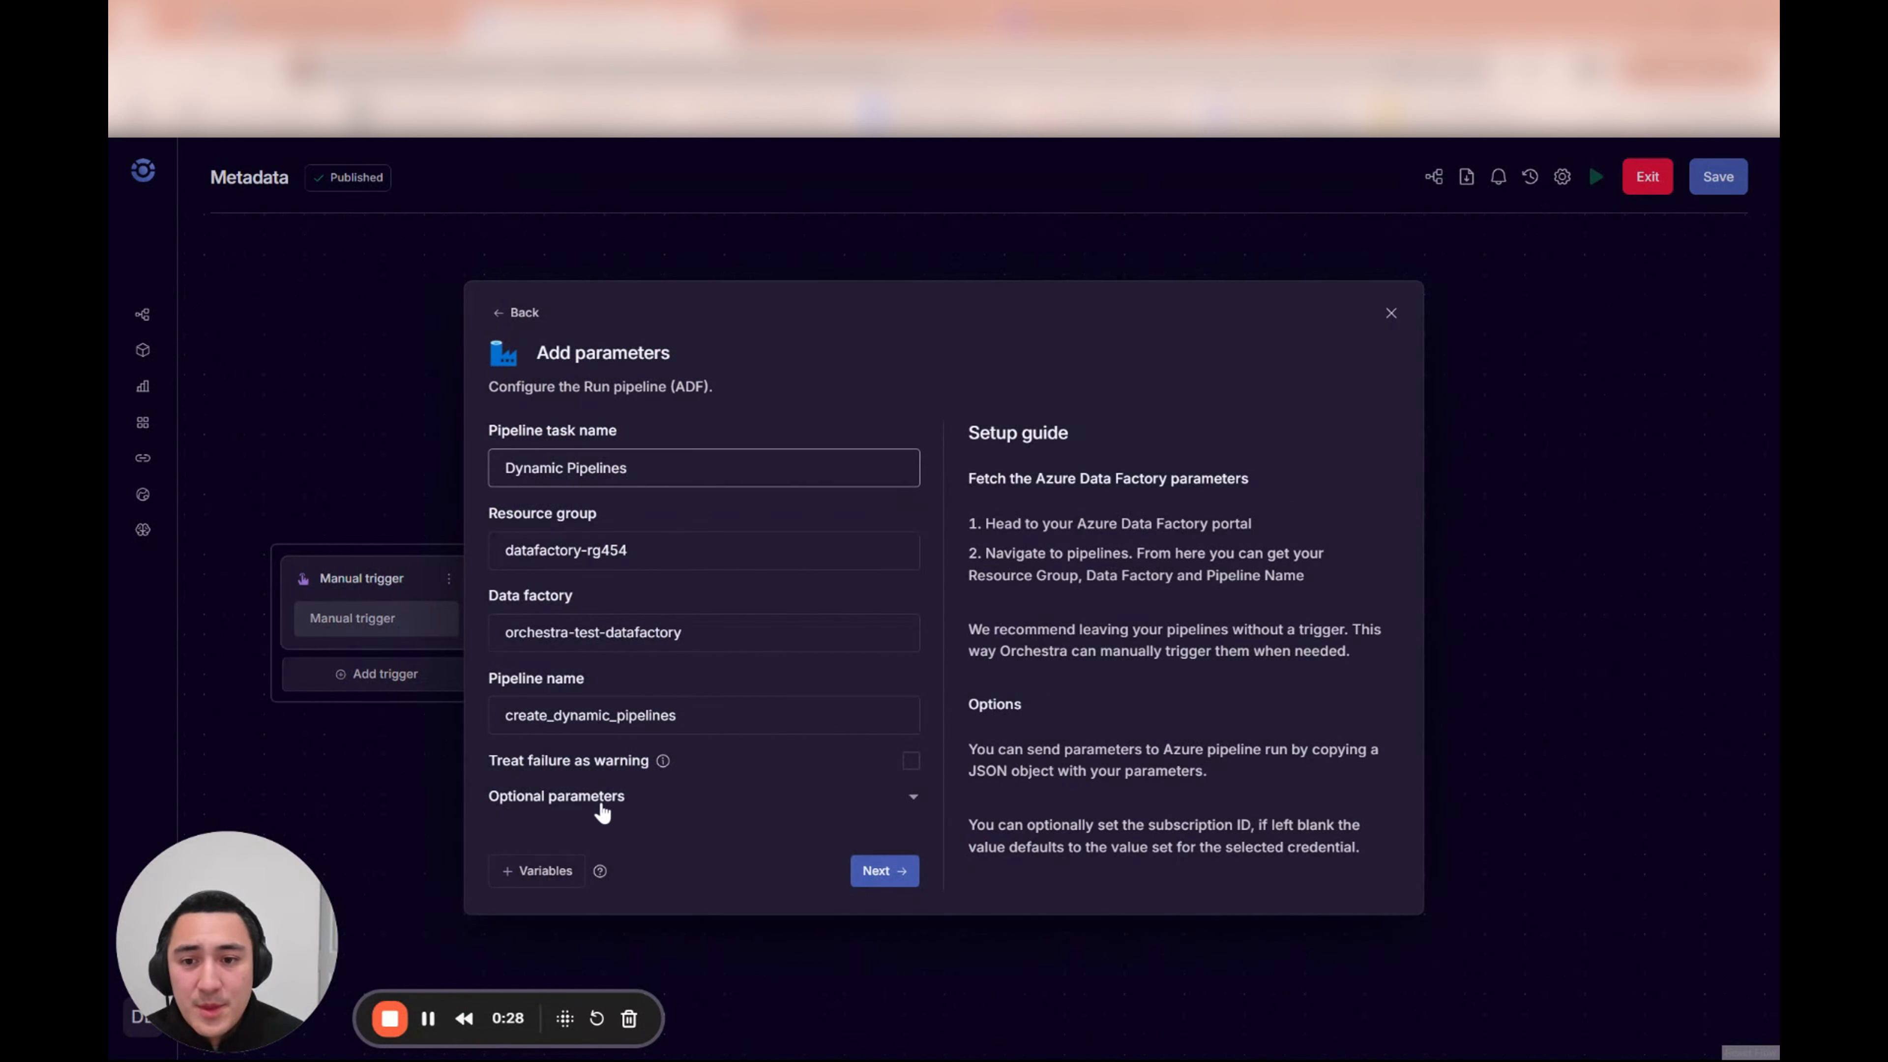
click(602, 796)
scroll(685, 699, down, 4)
scroll(685, 699, down, 1)
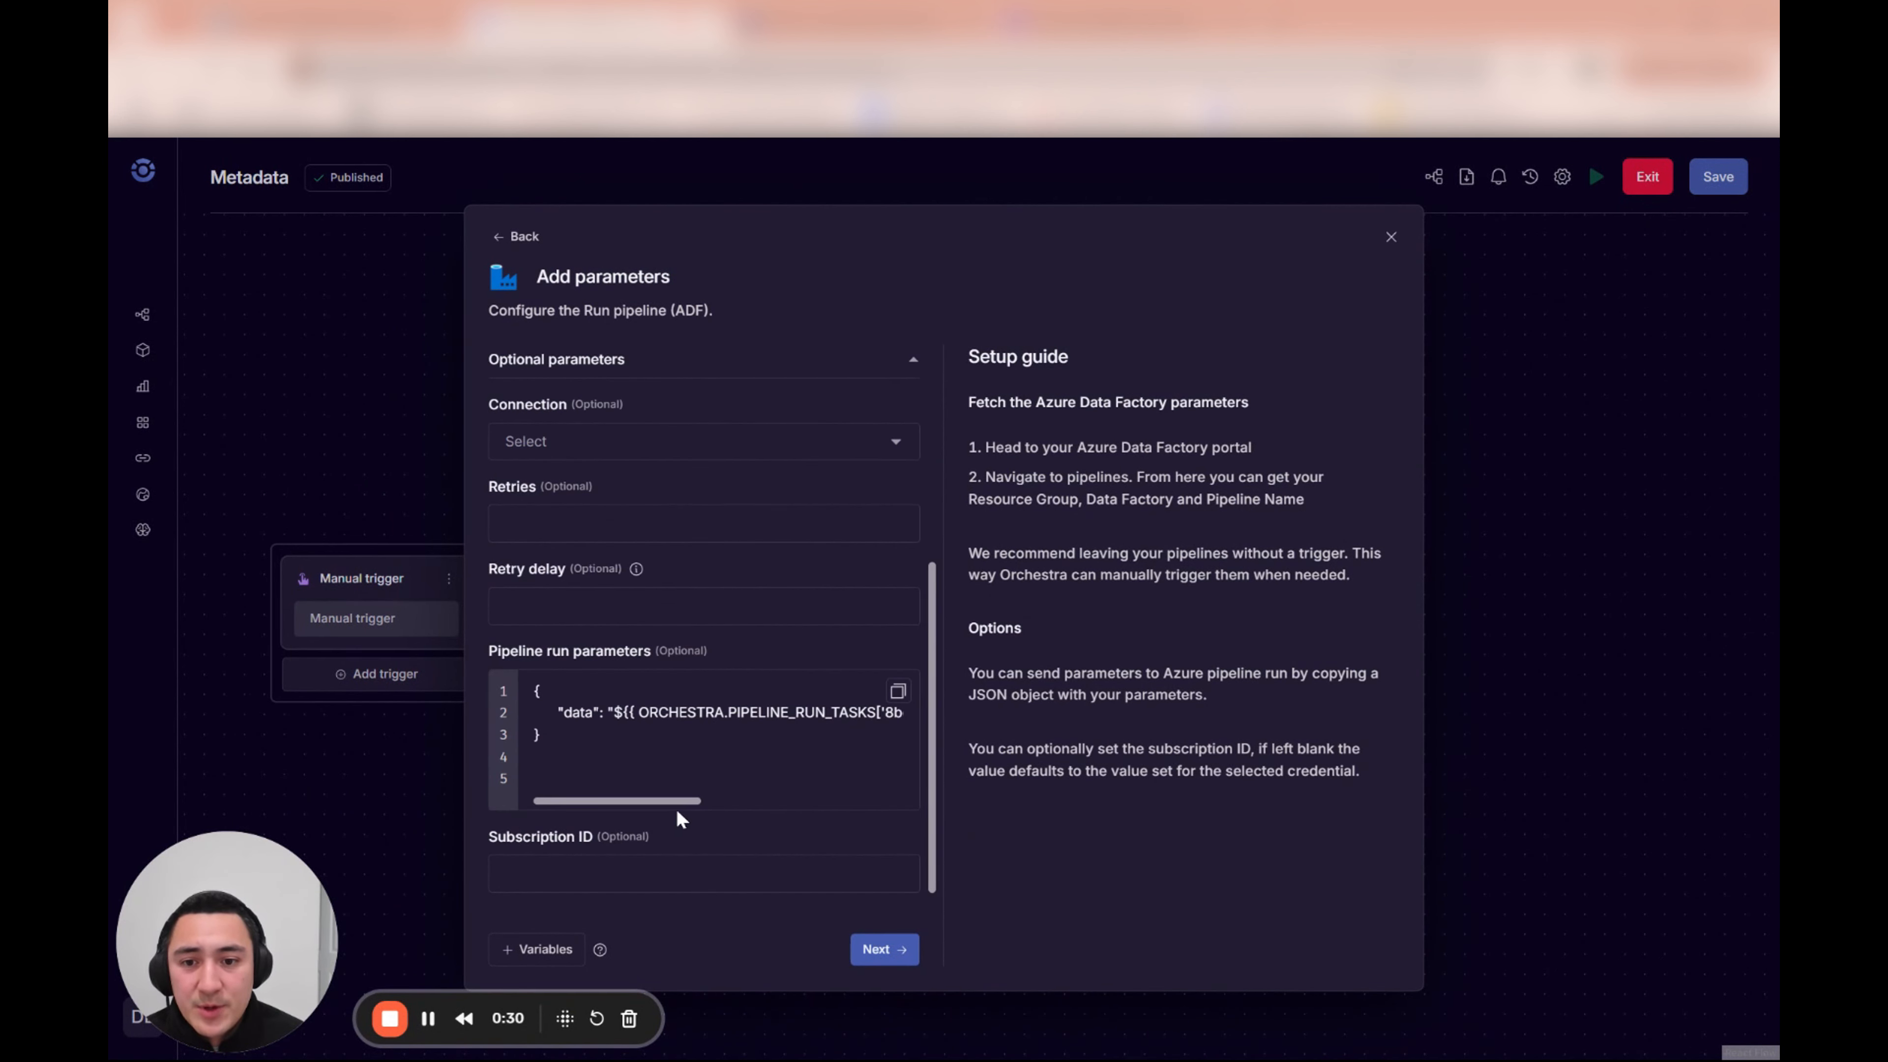
scroll(691, 728, right, 5)
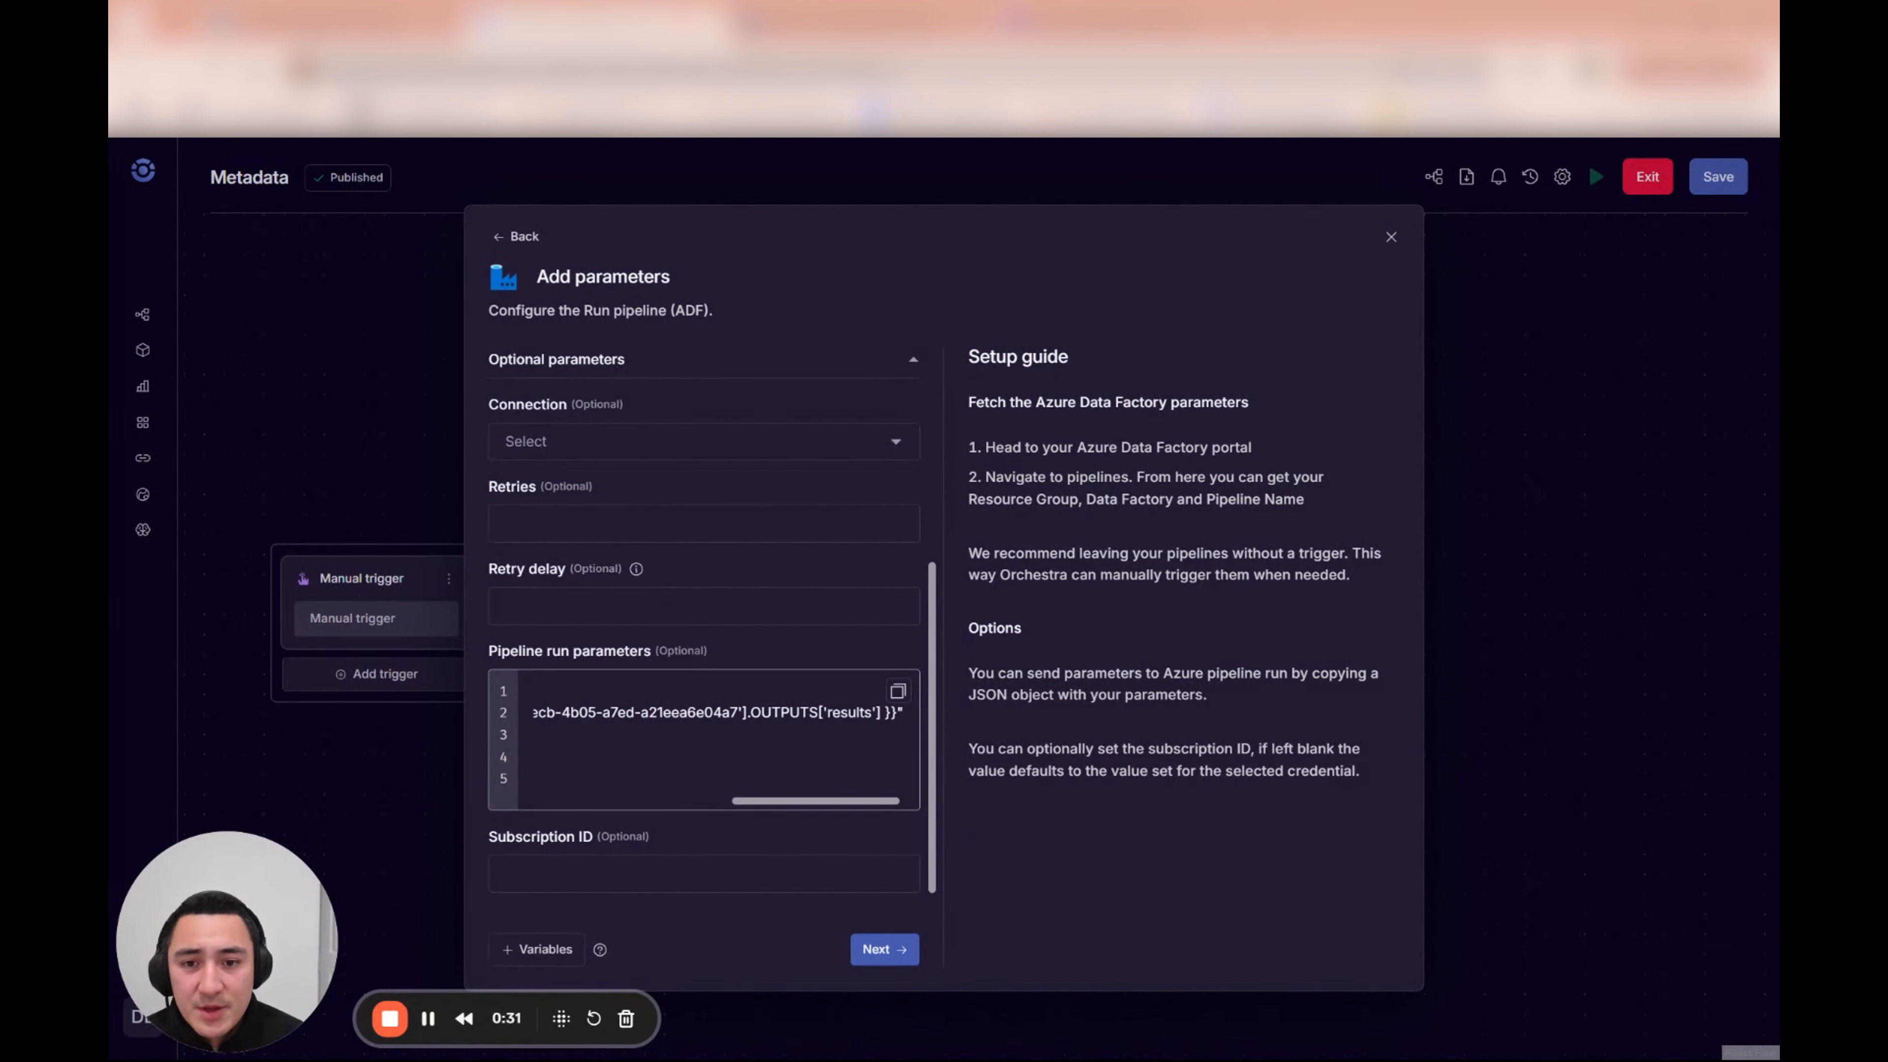
scroll(703, 736, left, 5)
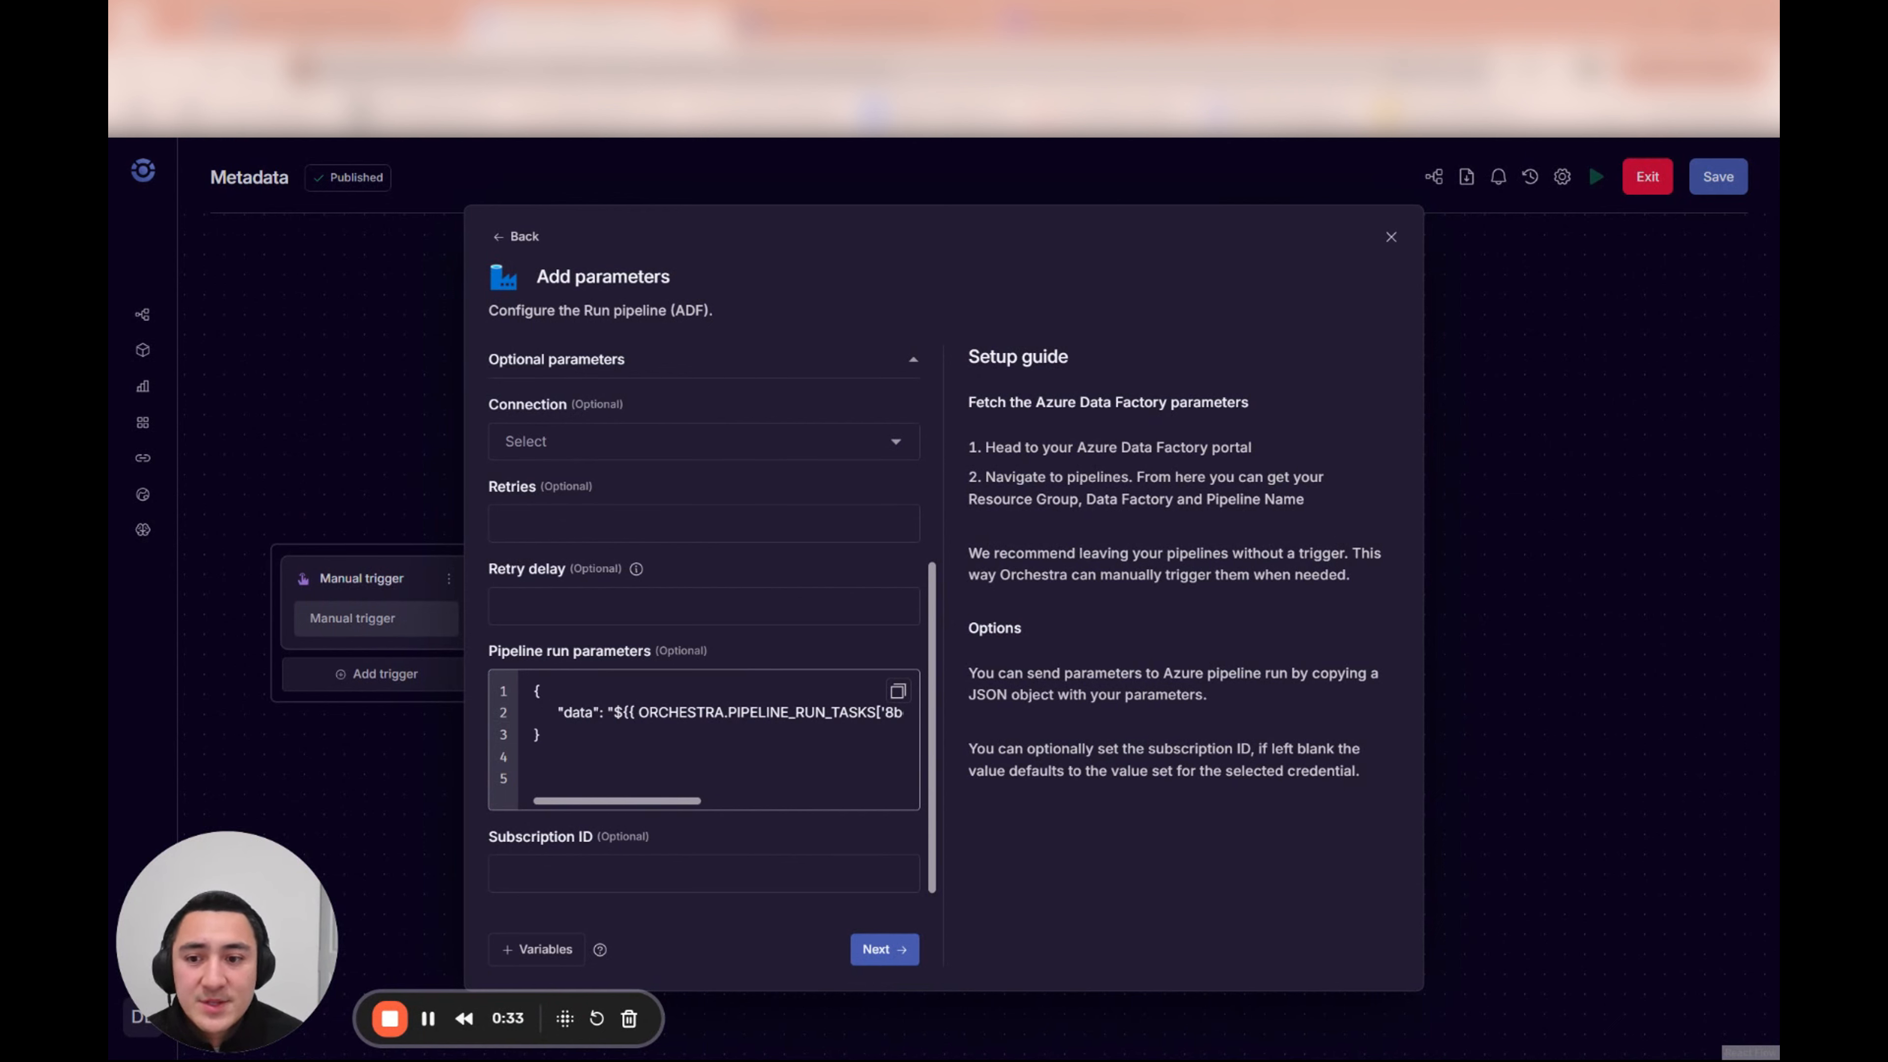
scroll(703, 735, right, 5)
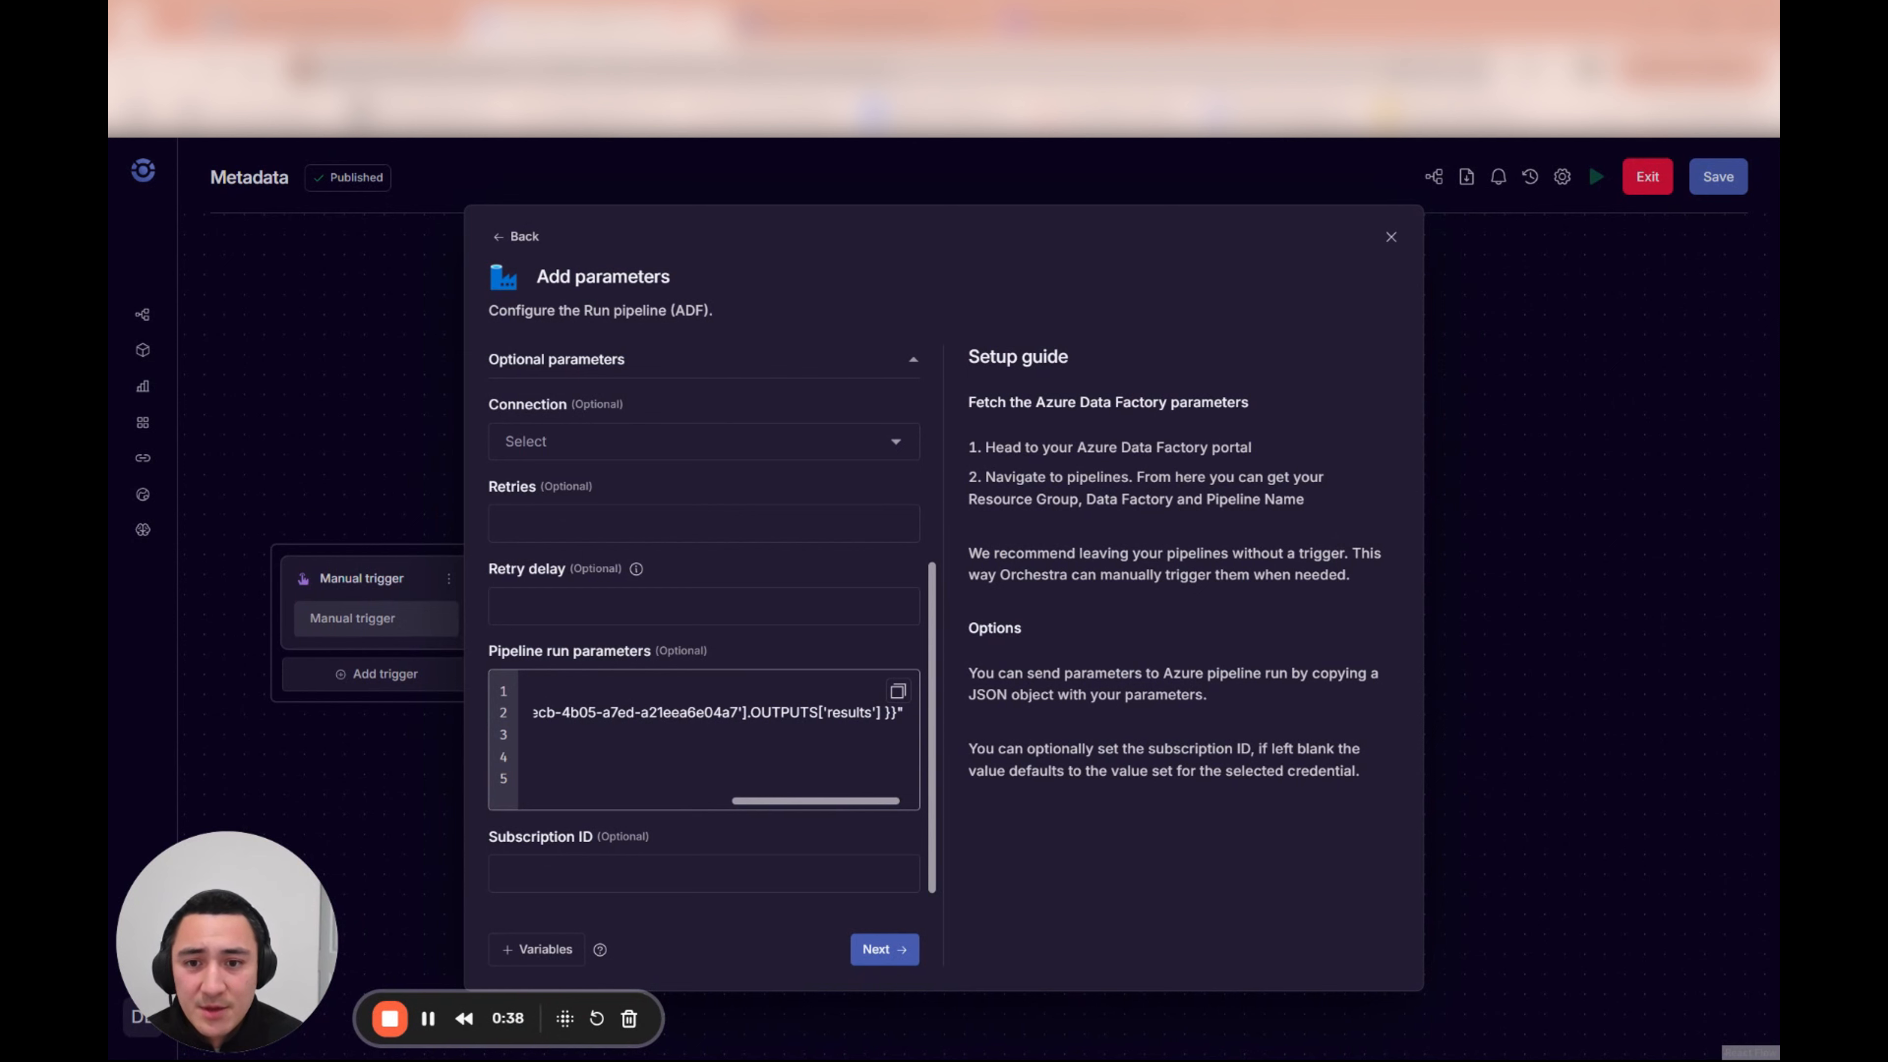
scroll(703, 736, left, 5)
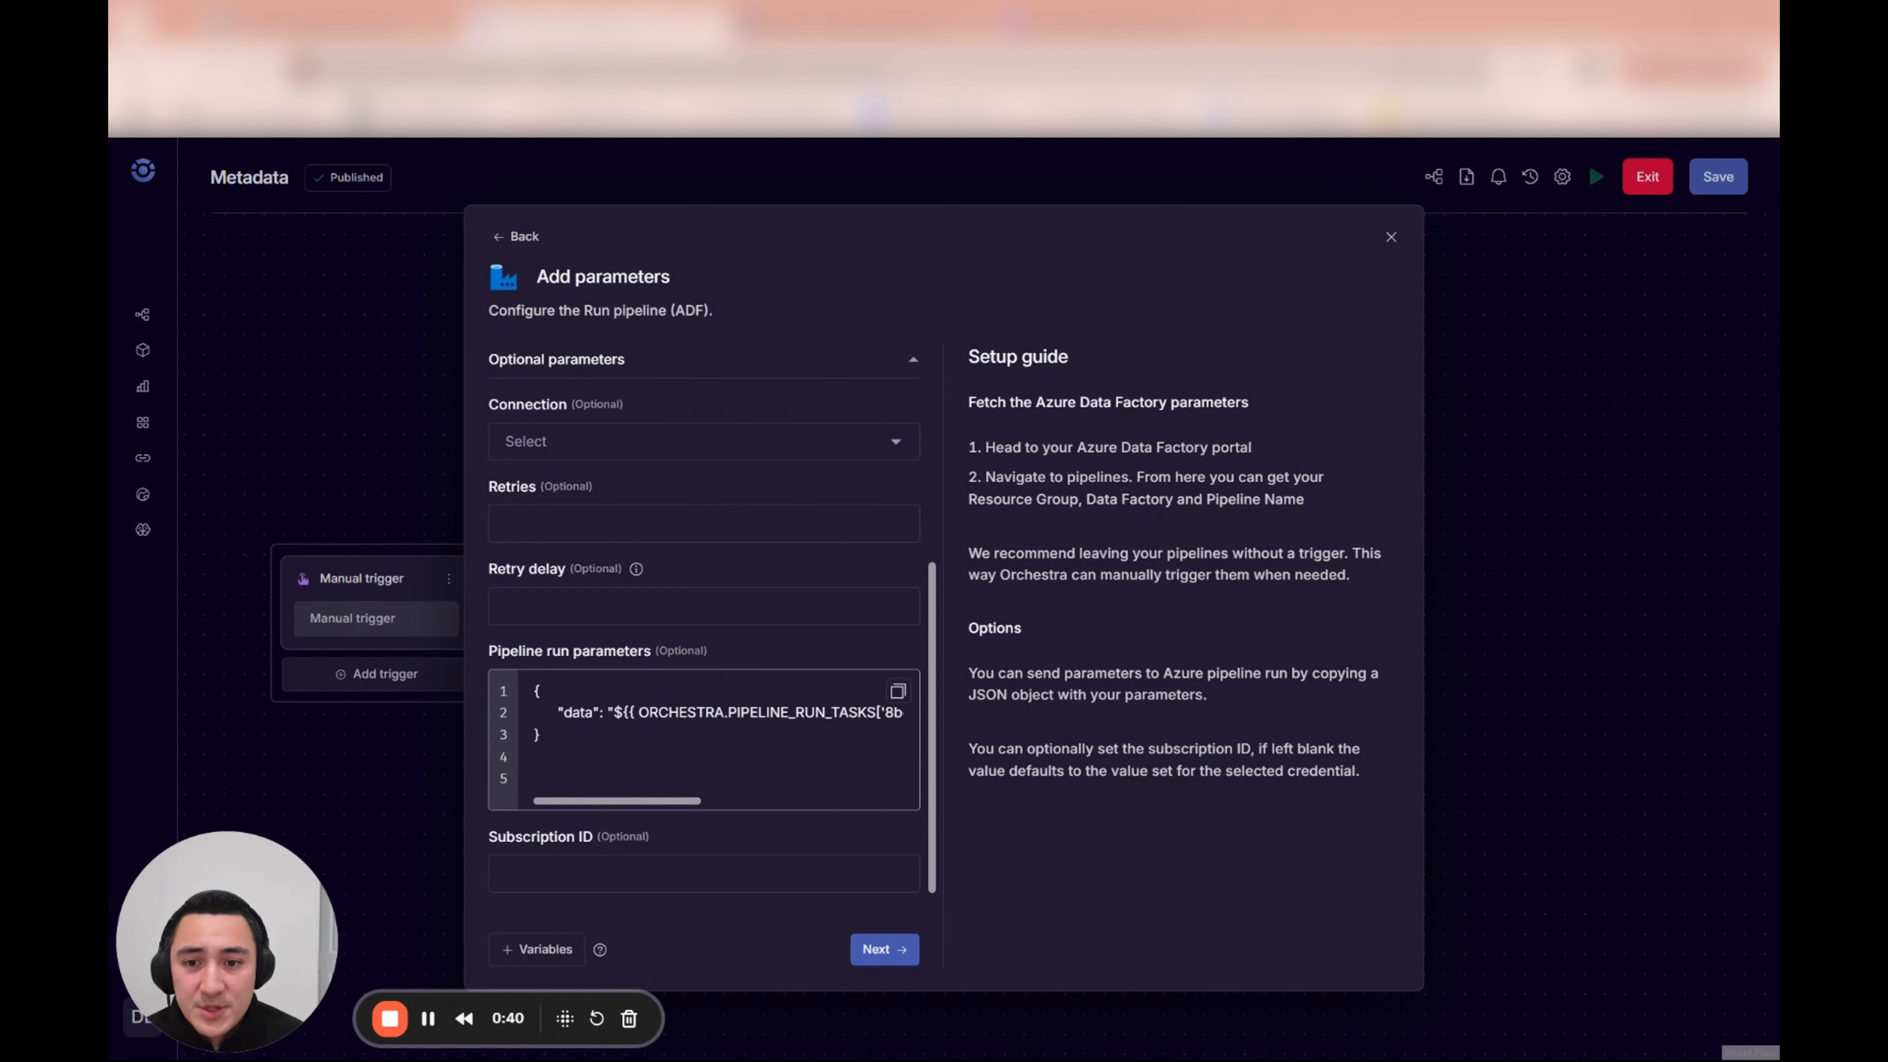
Step: Highlight the data key in the pipeline run parameters, followed by its value and the results and OUTPUTS parts of the reference
double_click(577, 712)
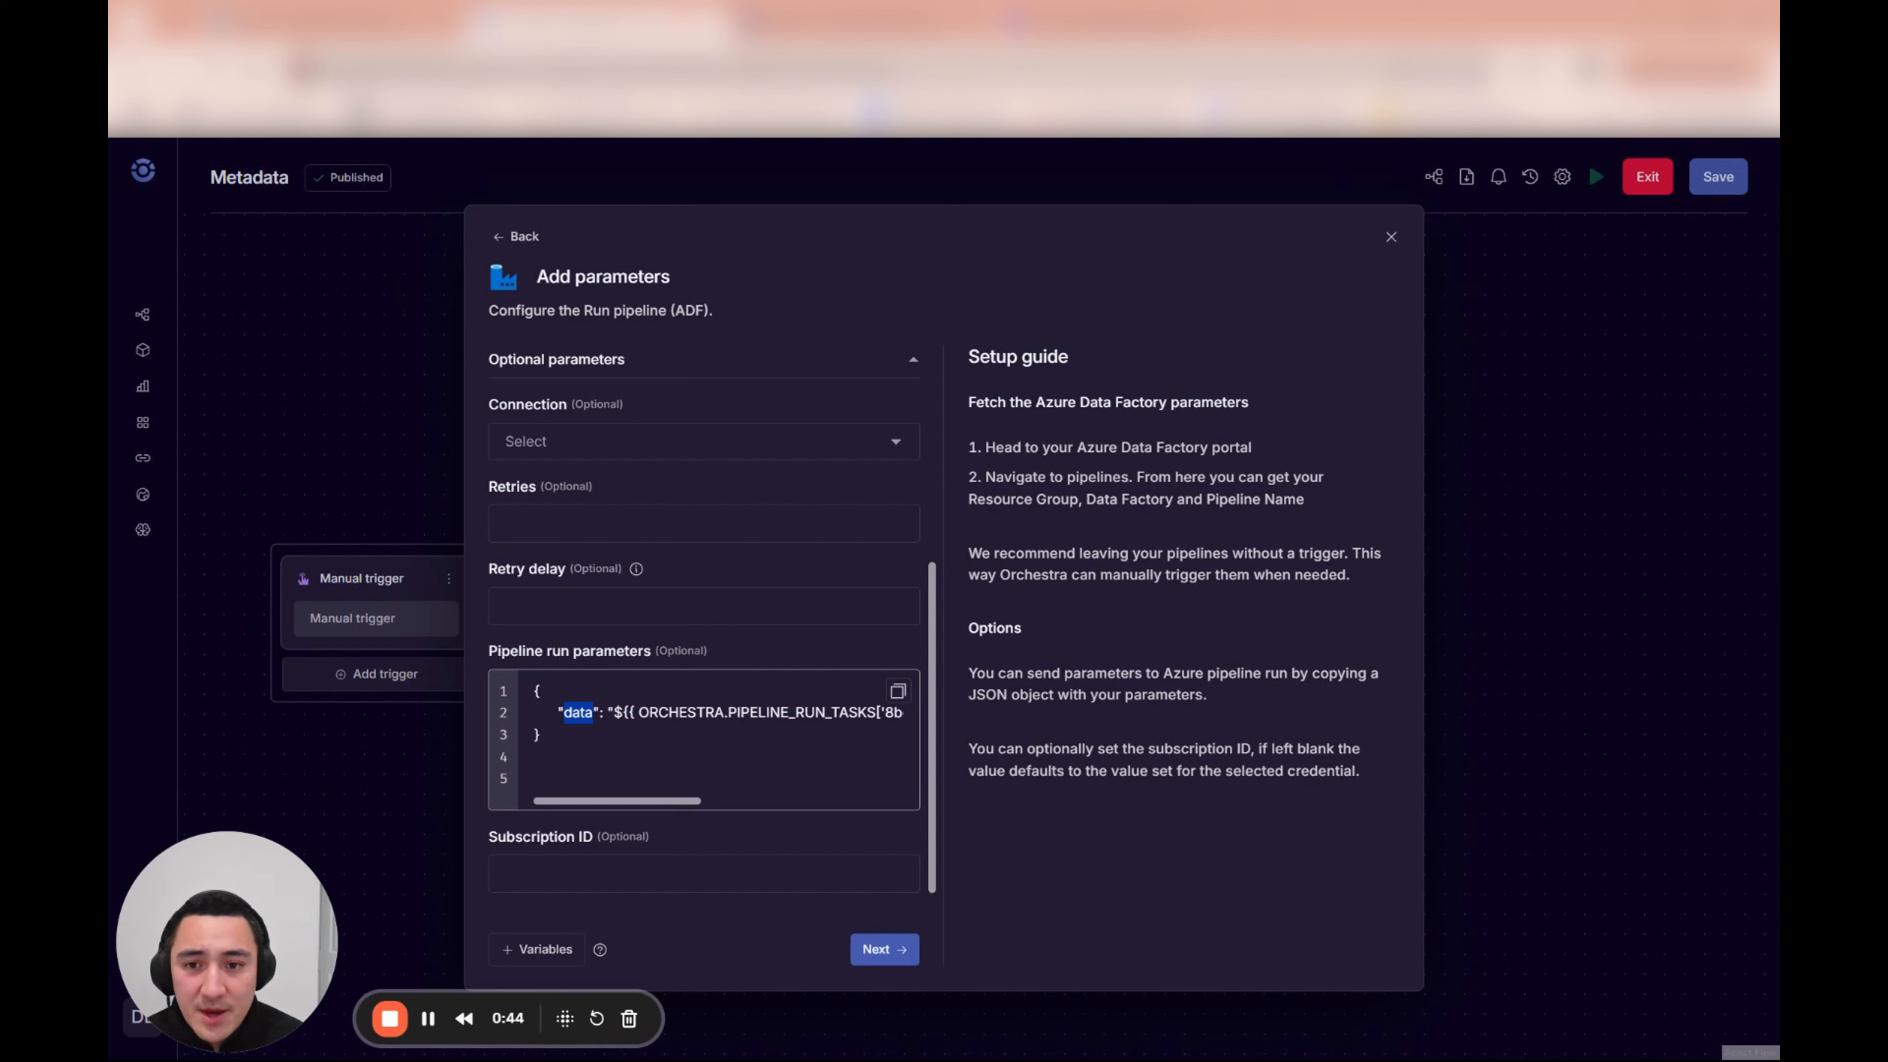
drag(610, 712, 970, 720)
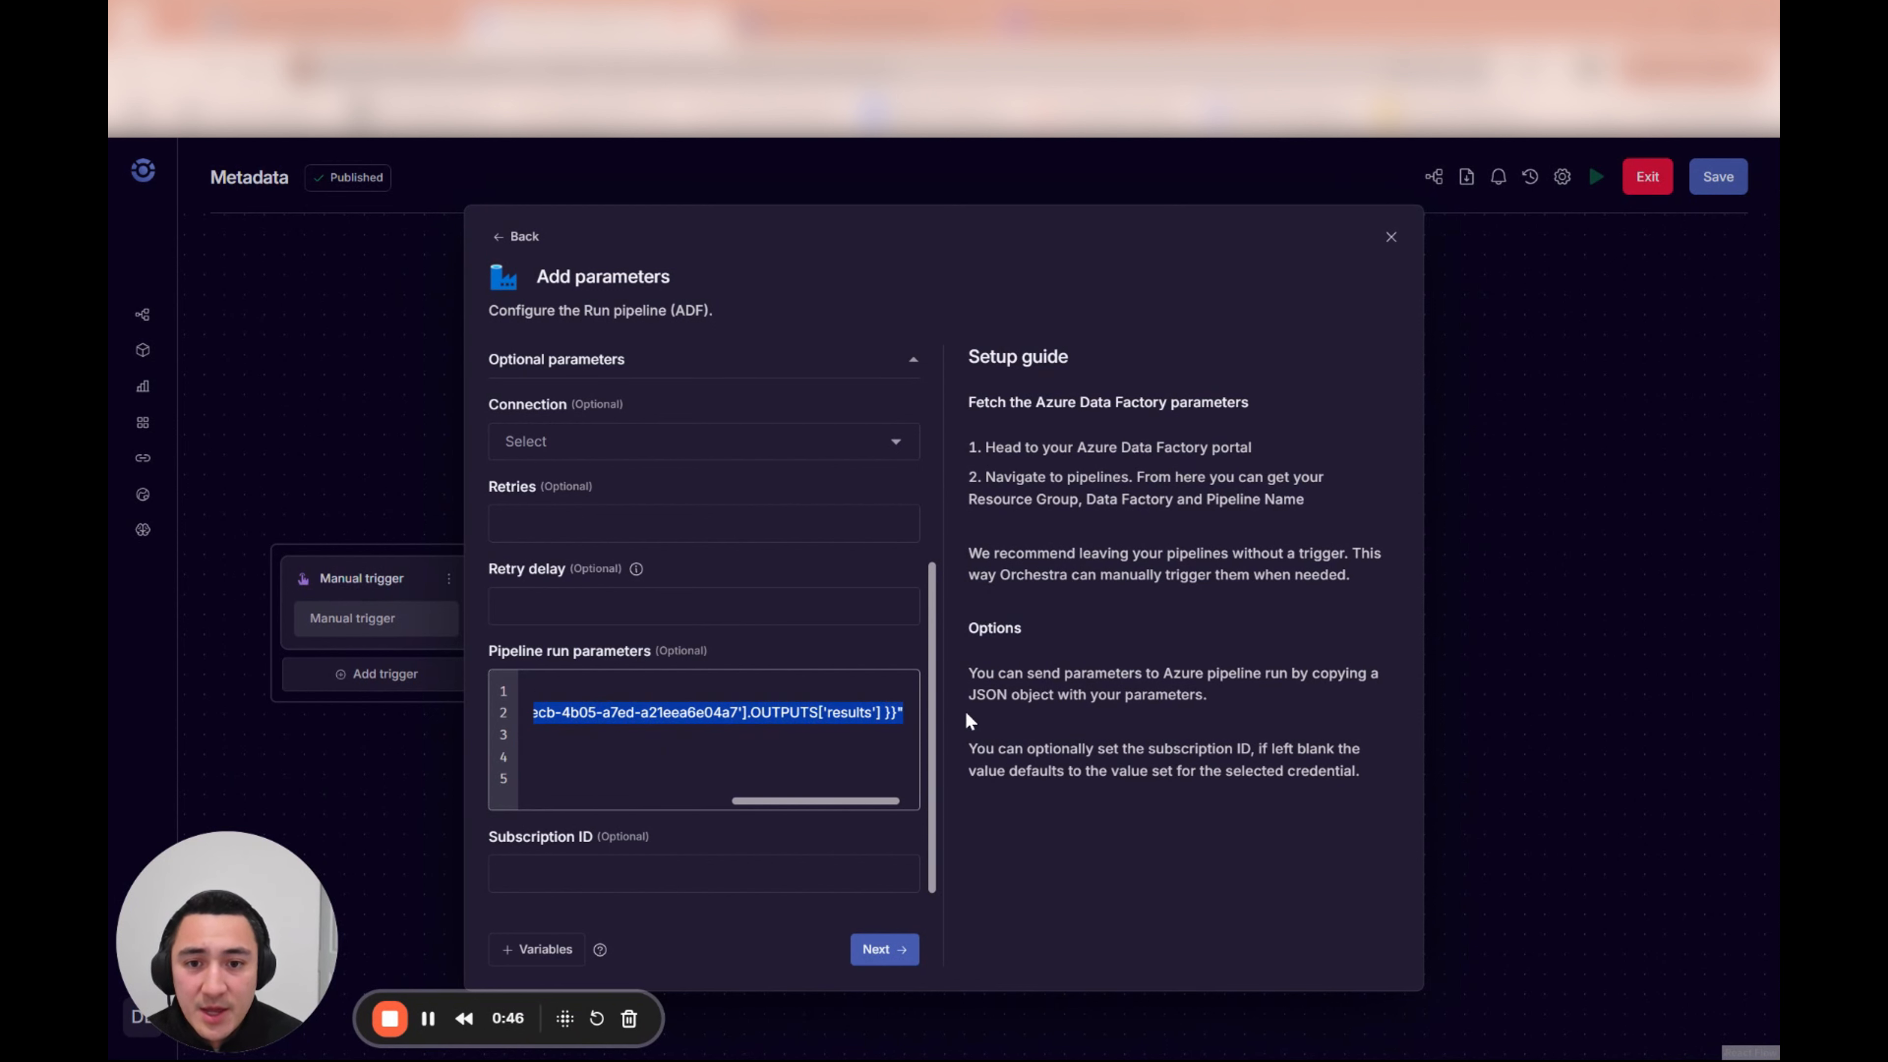
double_click(848, 712)
double_click(784, 713)
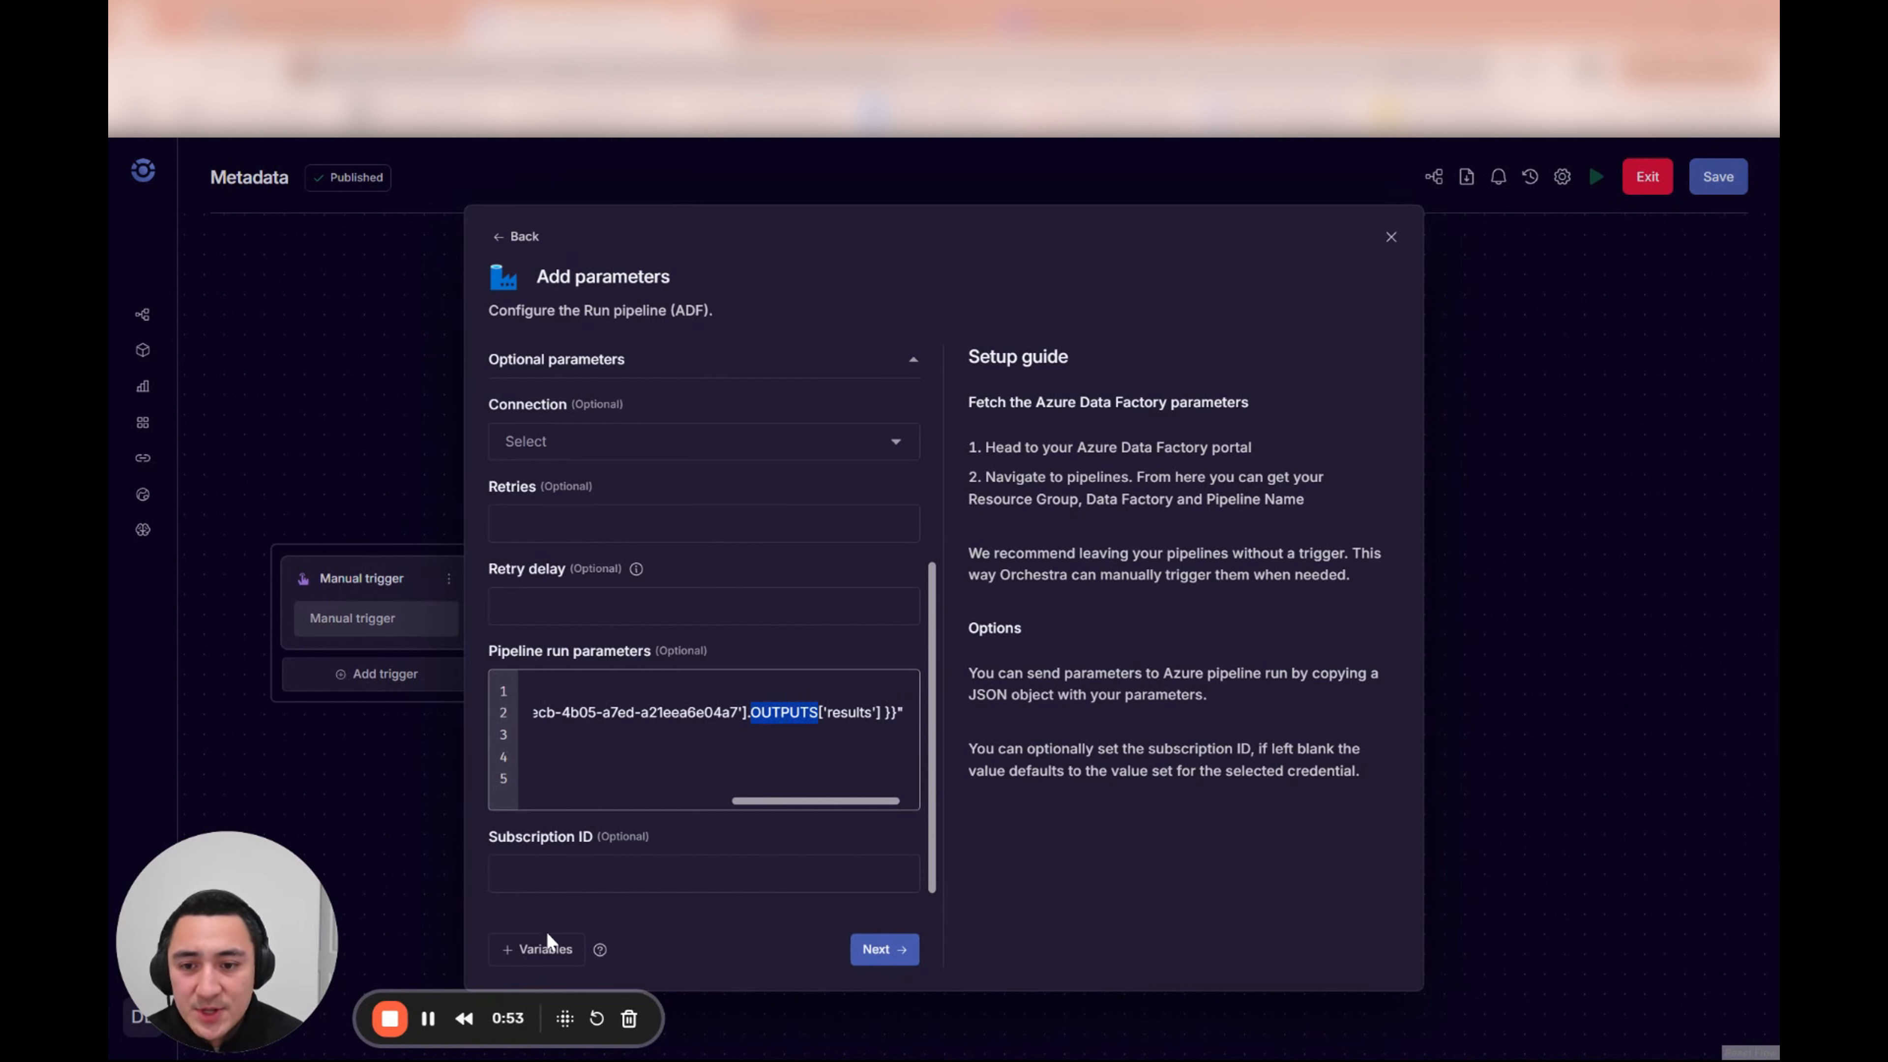
Step: Copy the Fetch Metadata task outputs variable from the previous task run results and paste it below the pipeline run parameters JSON
click(539, 949)
mouse_move(632, 911)
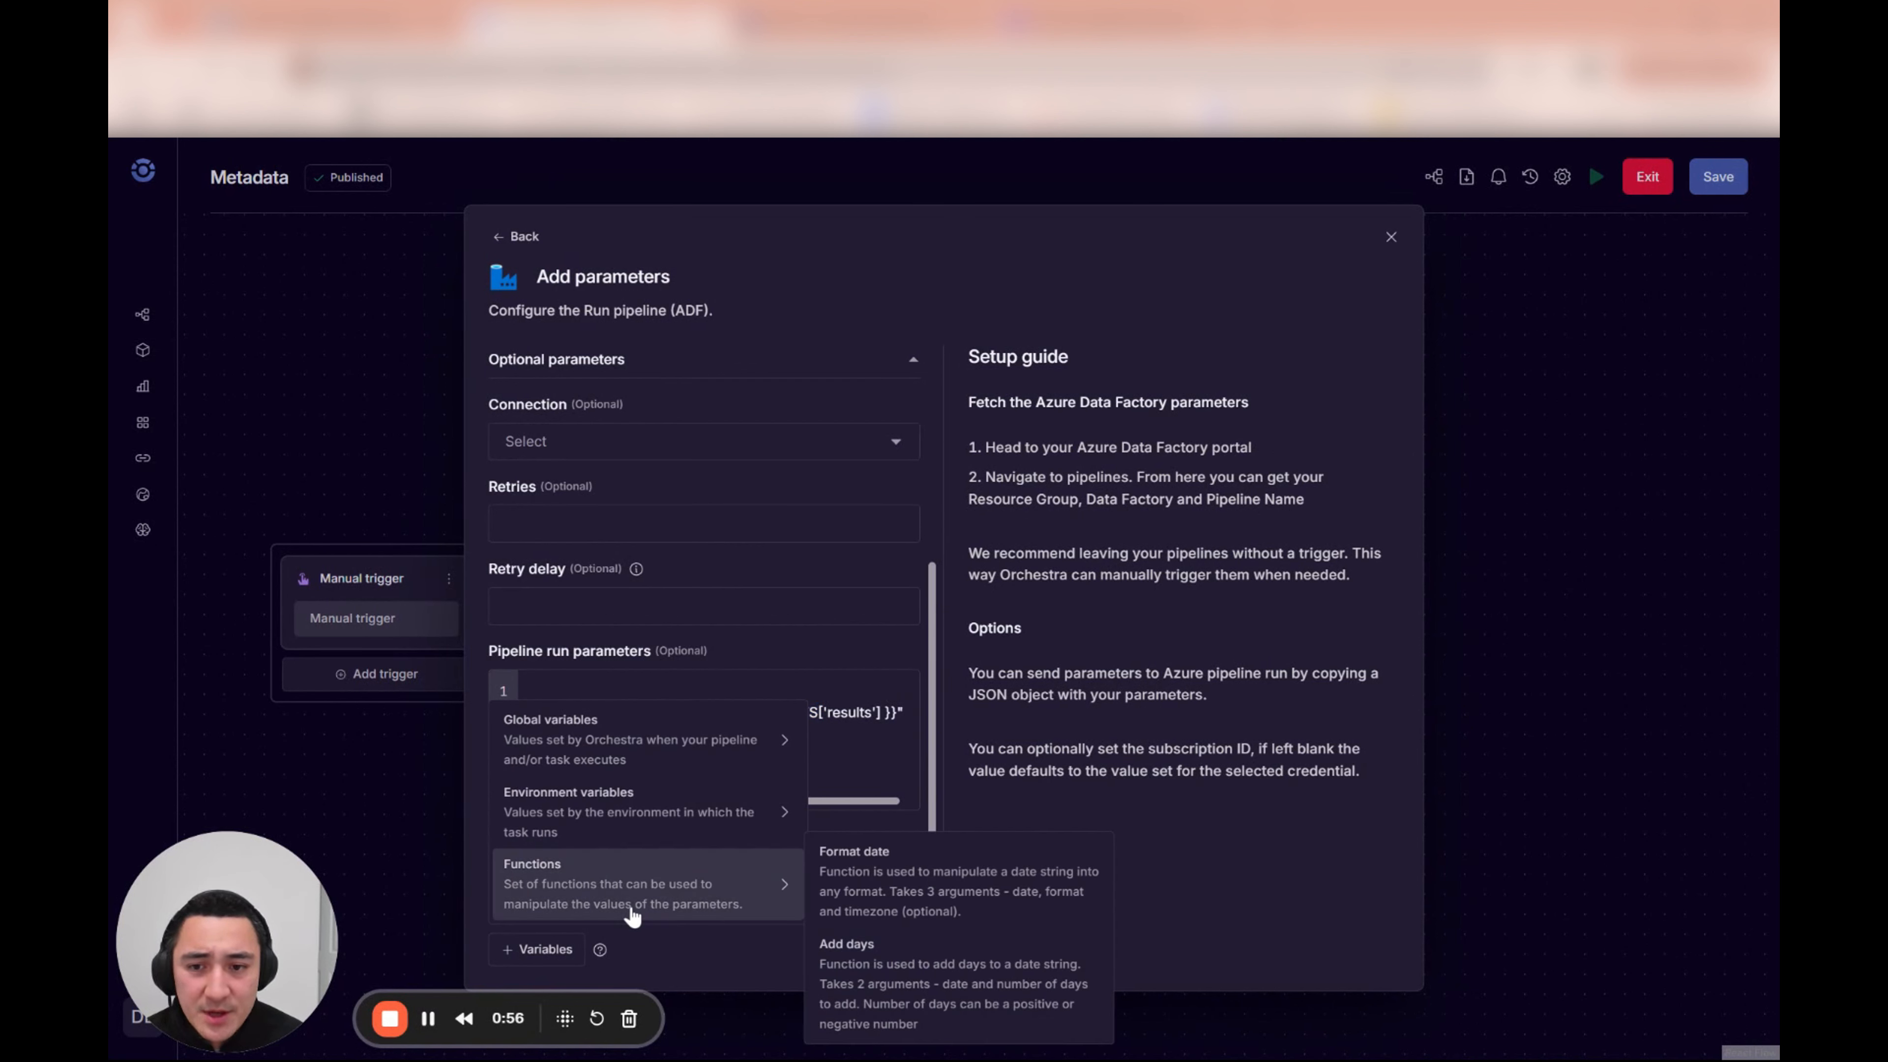
mouse_move(654, 747)
mouse_move(937, 923)
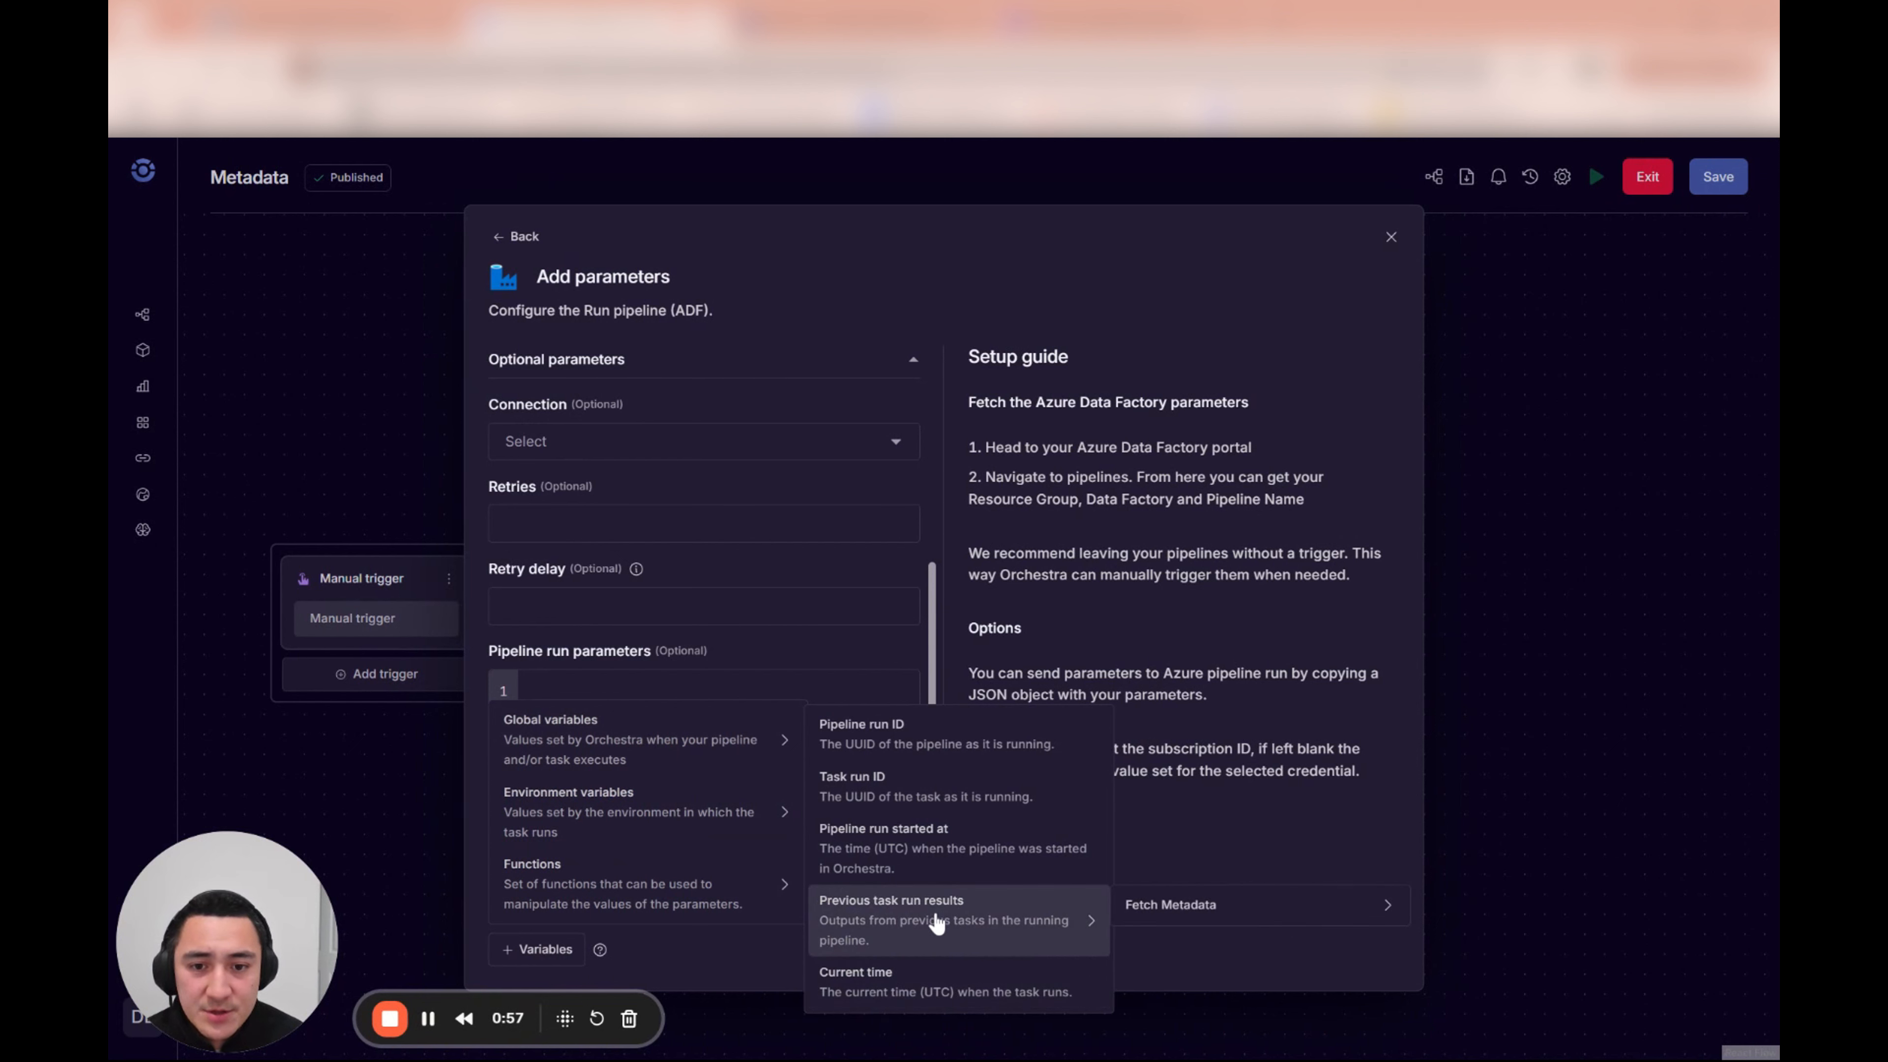
mouse_move(1382, 907)
click(1441, 1012)
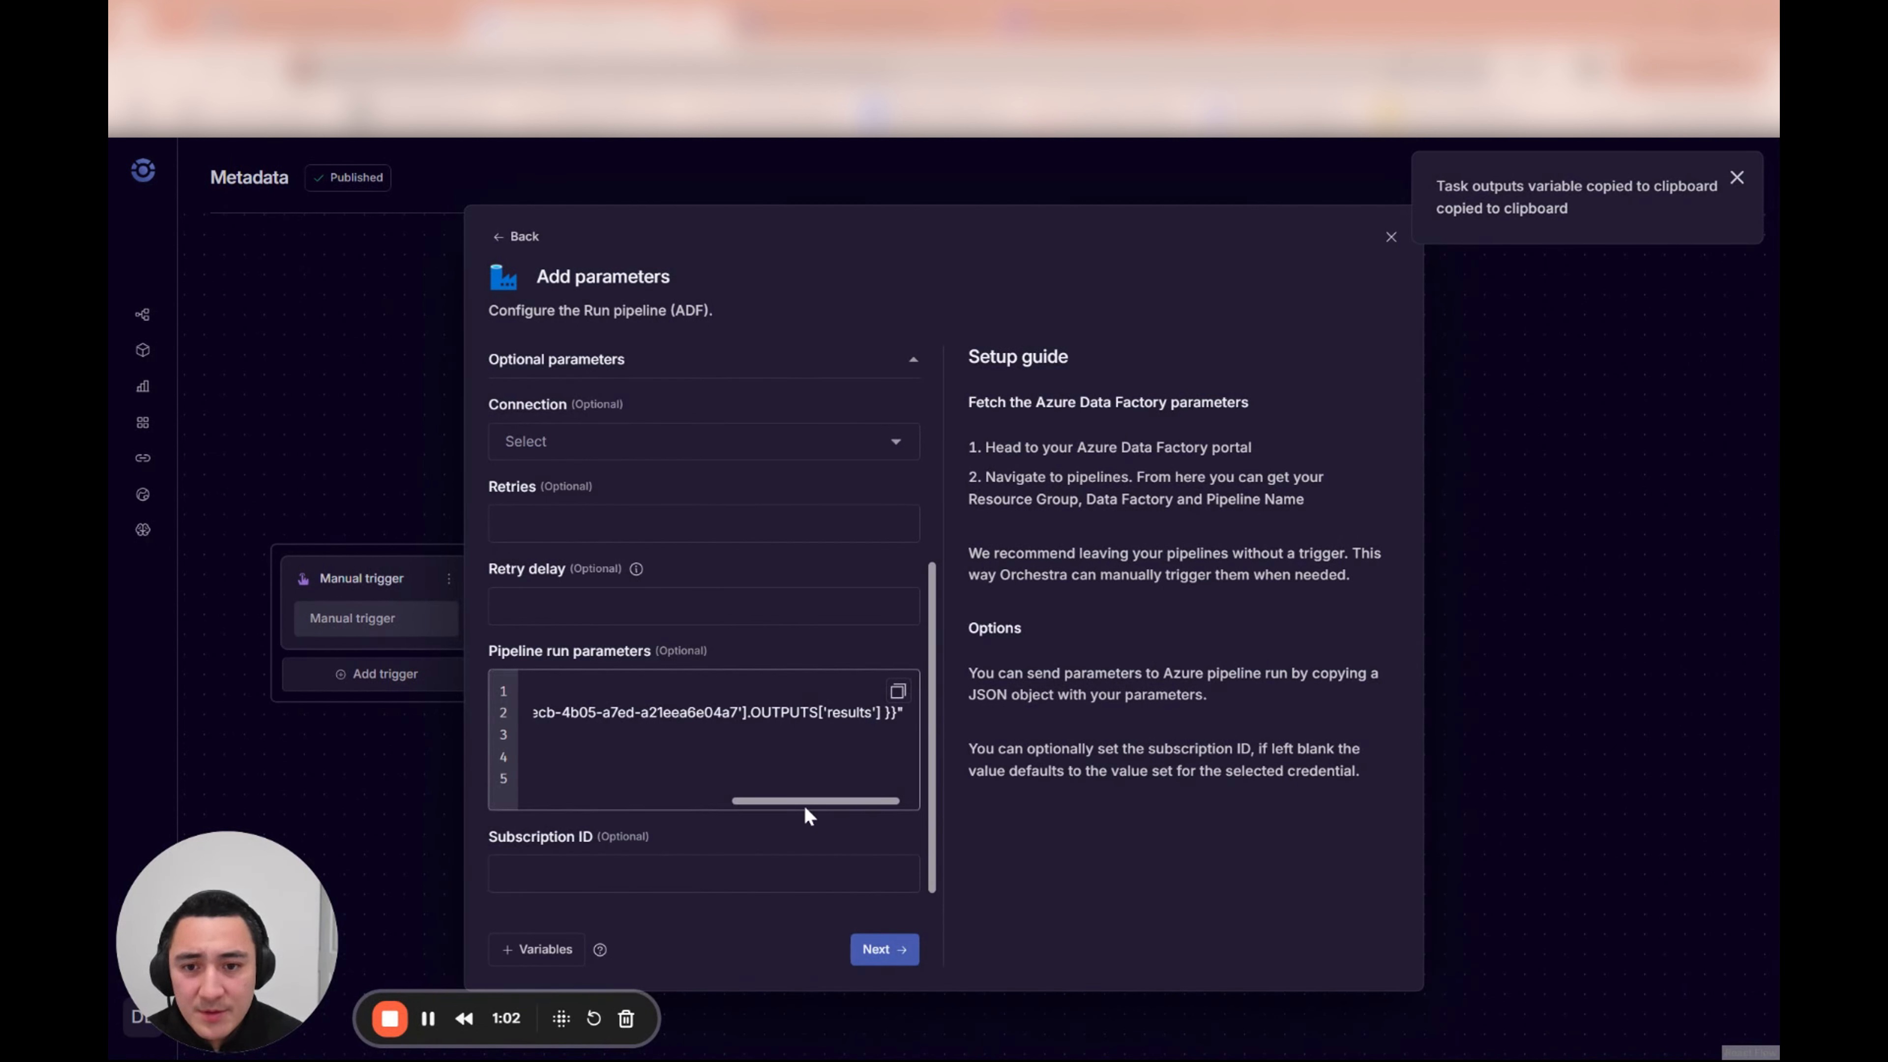
scroll(704, 744, left, 5)
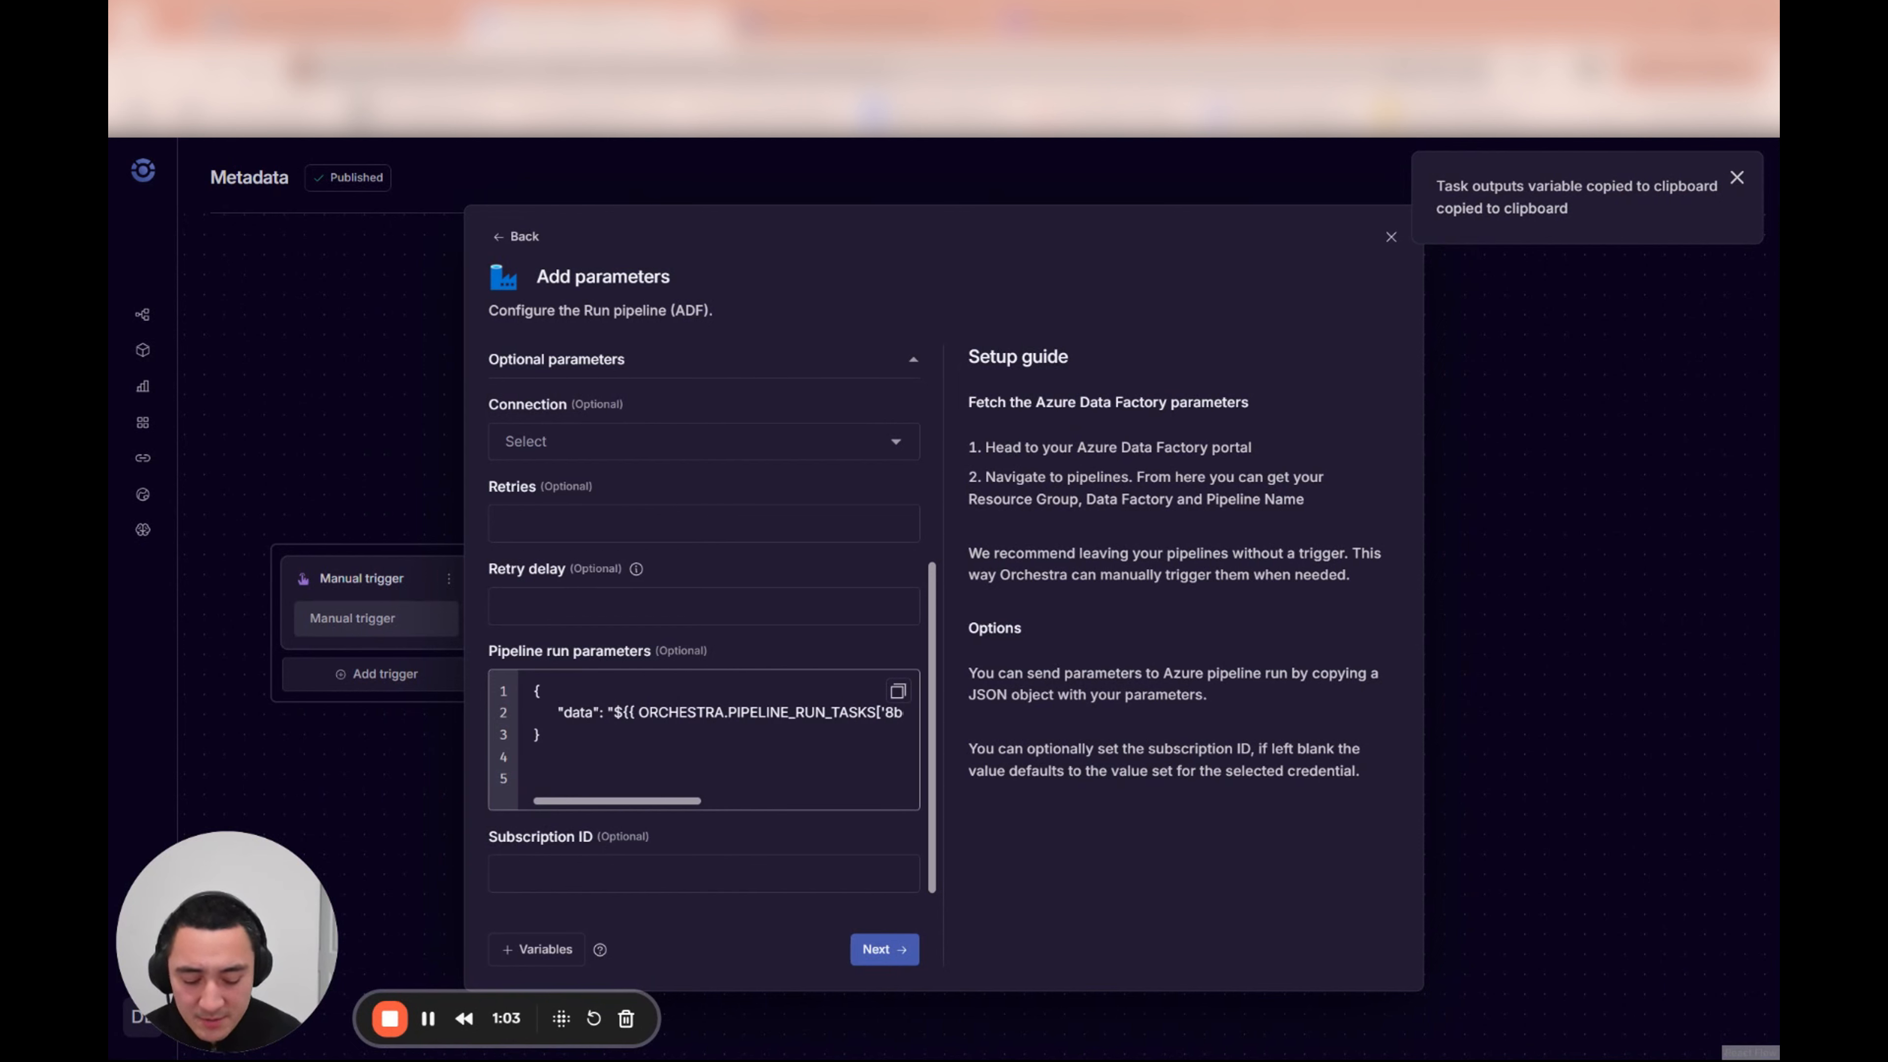
key(ctrl+v)
double_click(802, 779)
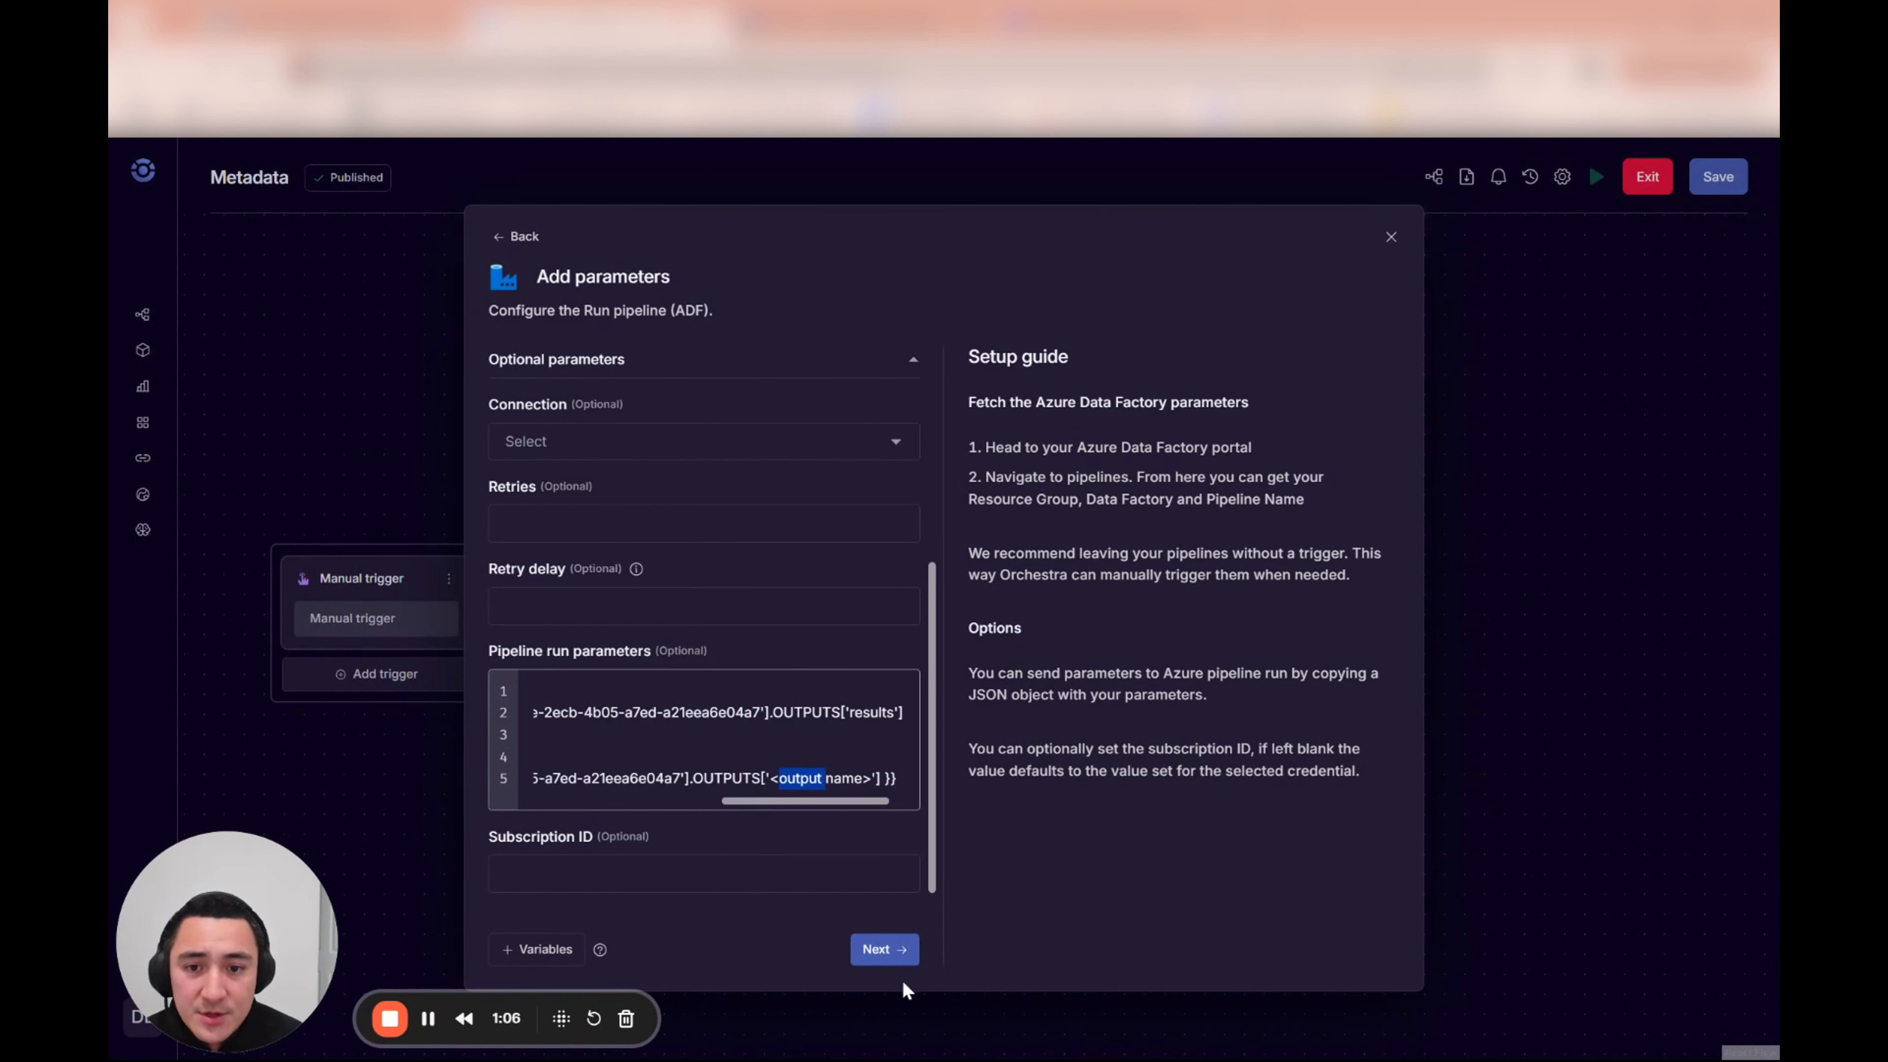
Step: Delete the pasted outputs variable from the pipeline run parameters and close the task configuration
drag(898, 779, 948, 790)
click(678, 777)
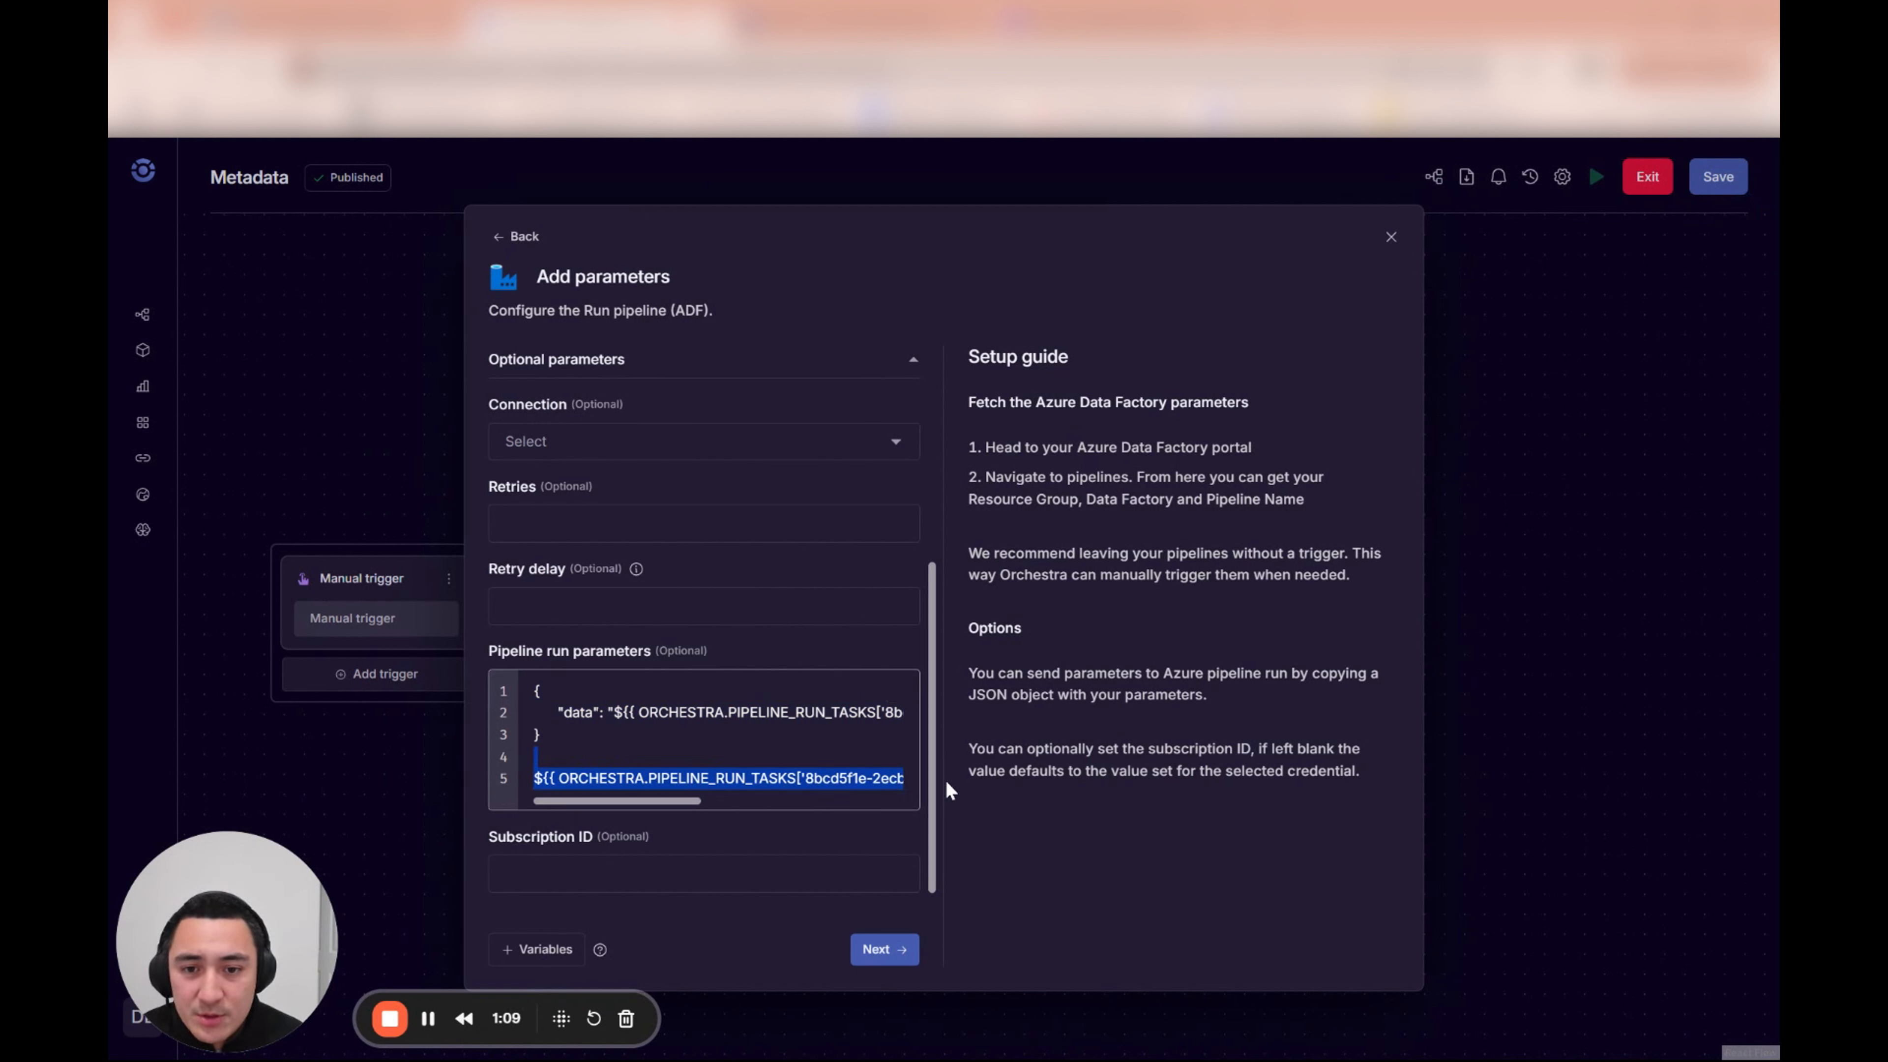
key(BackSpace)
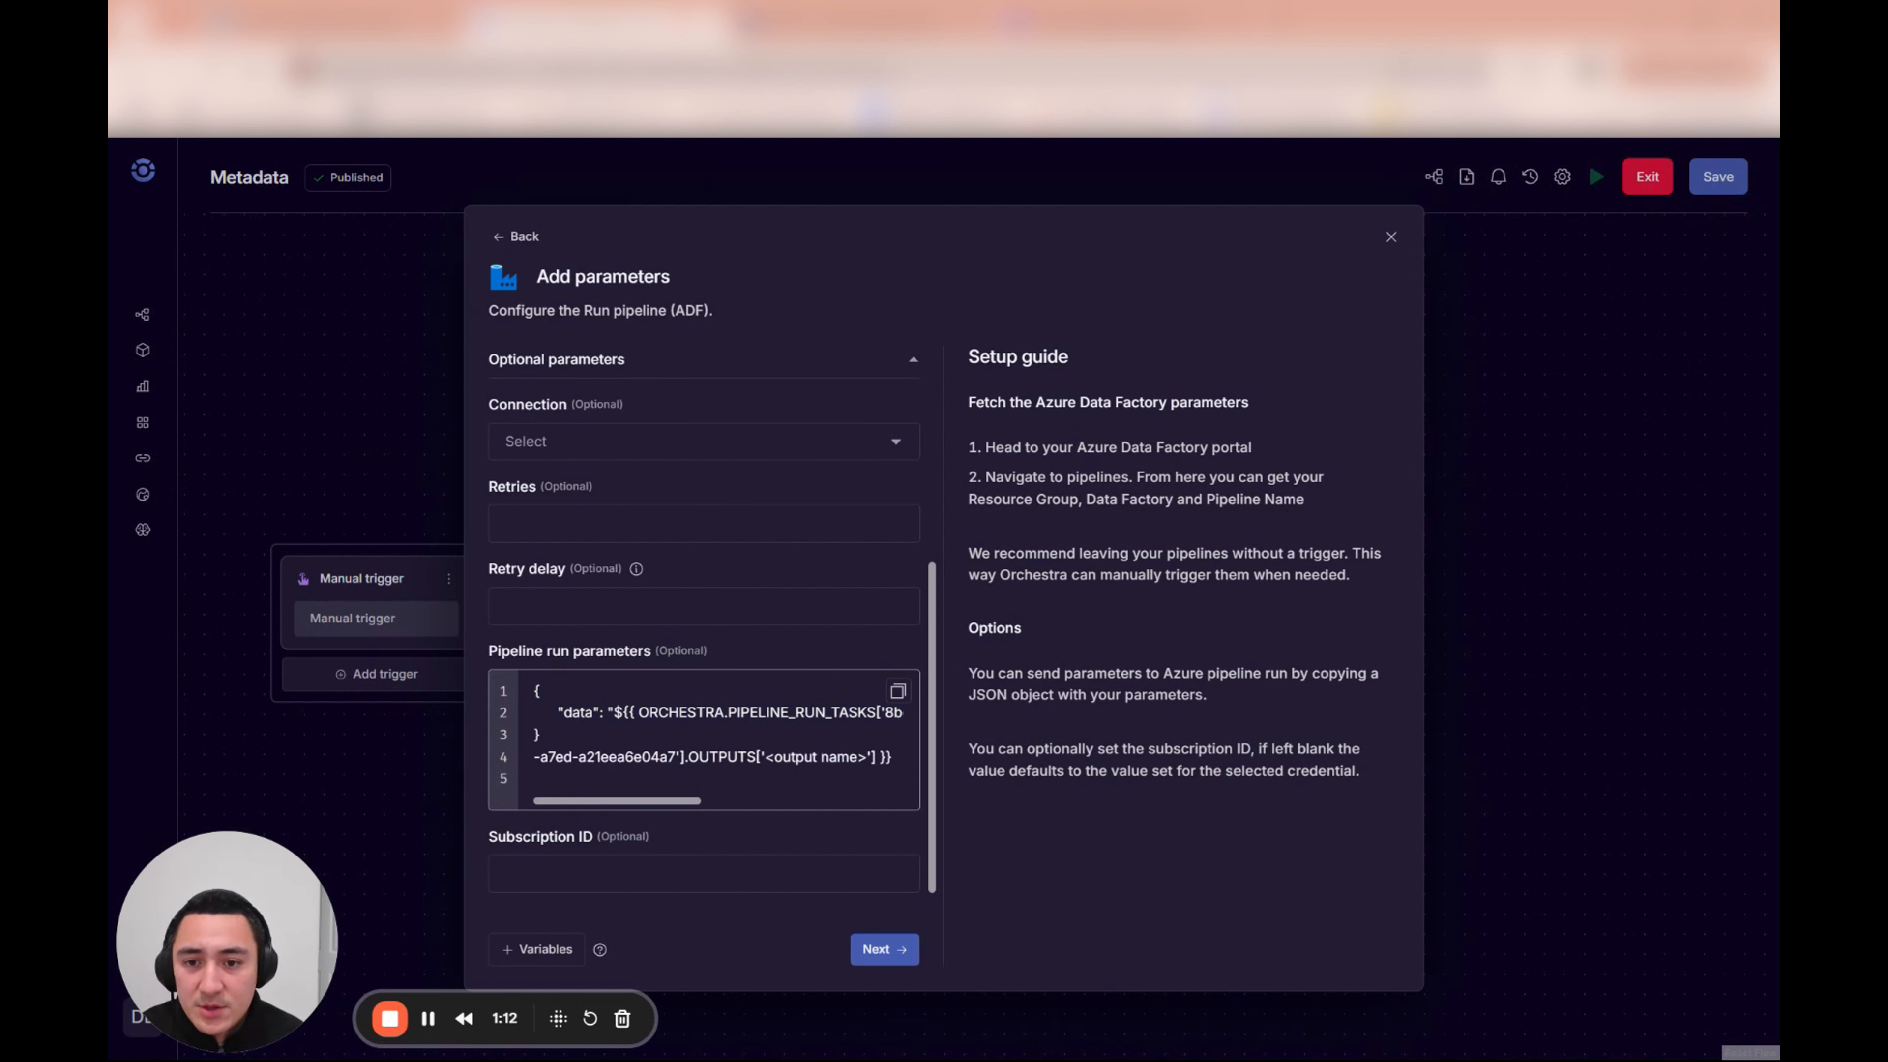
drag(894, 757, 467, 762)
key(BackSpace)
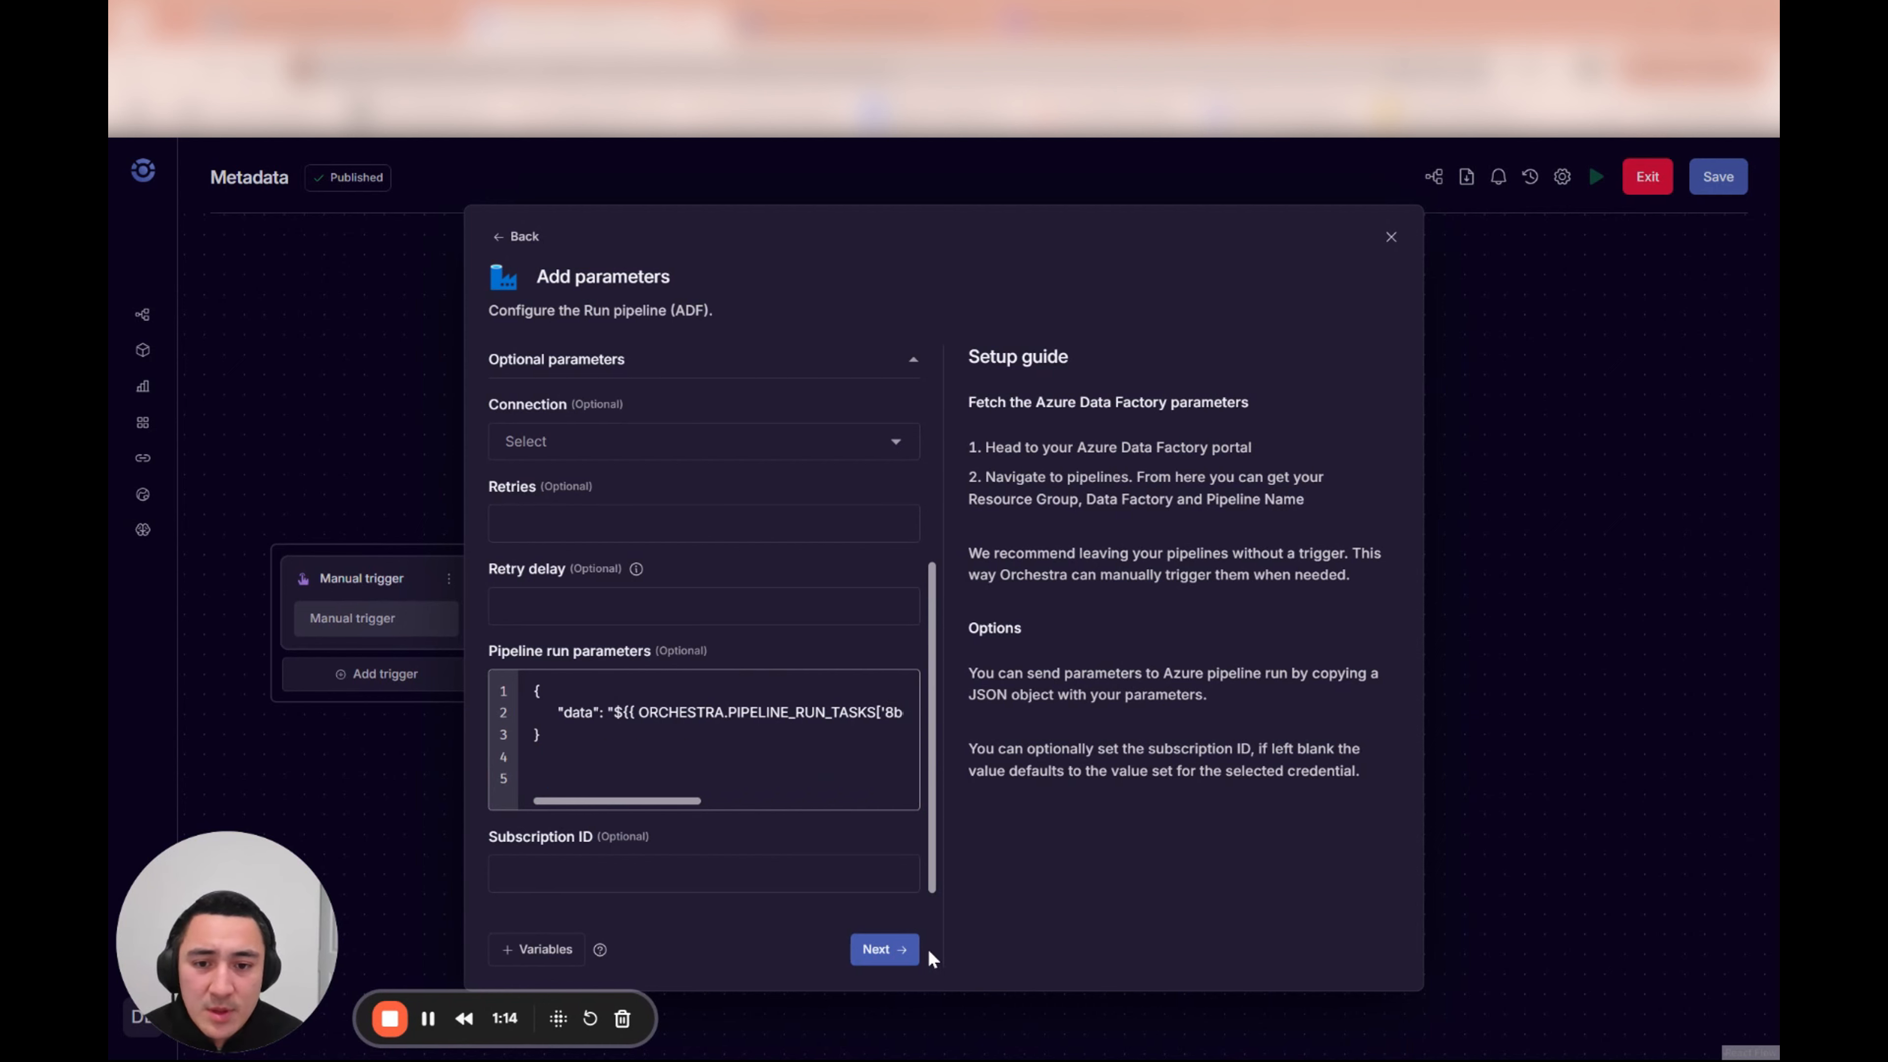
click(1391, 237)
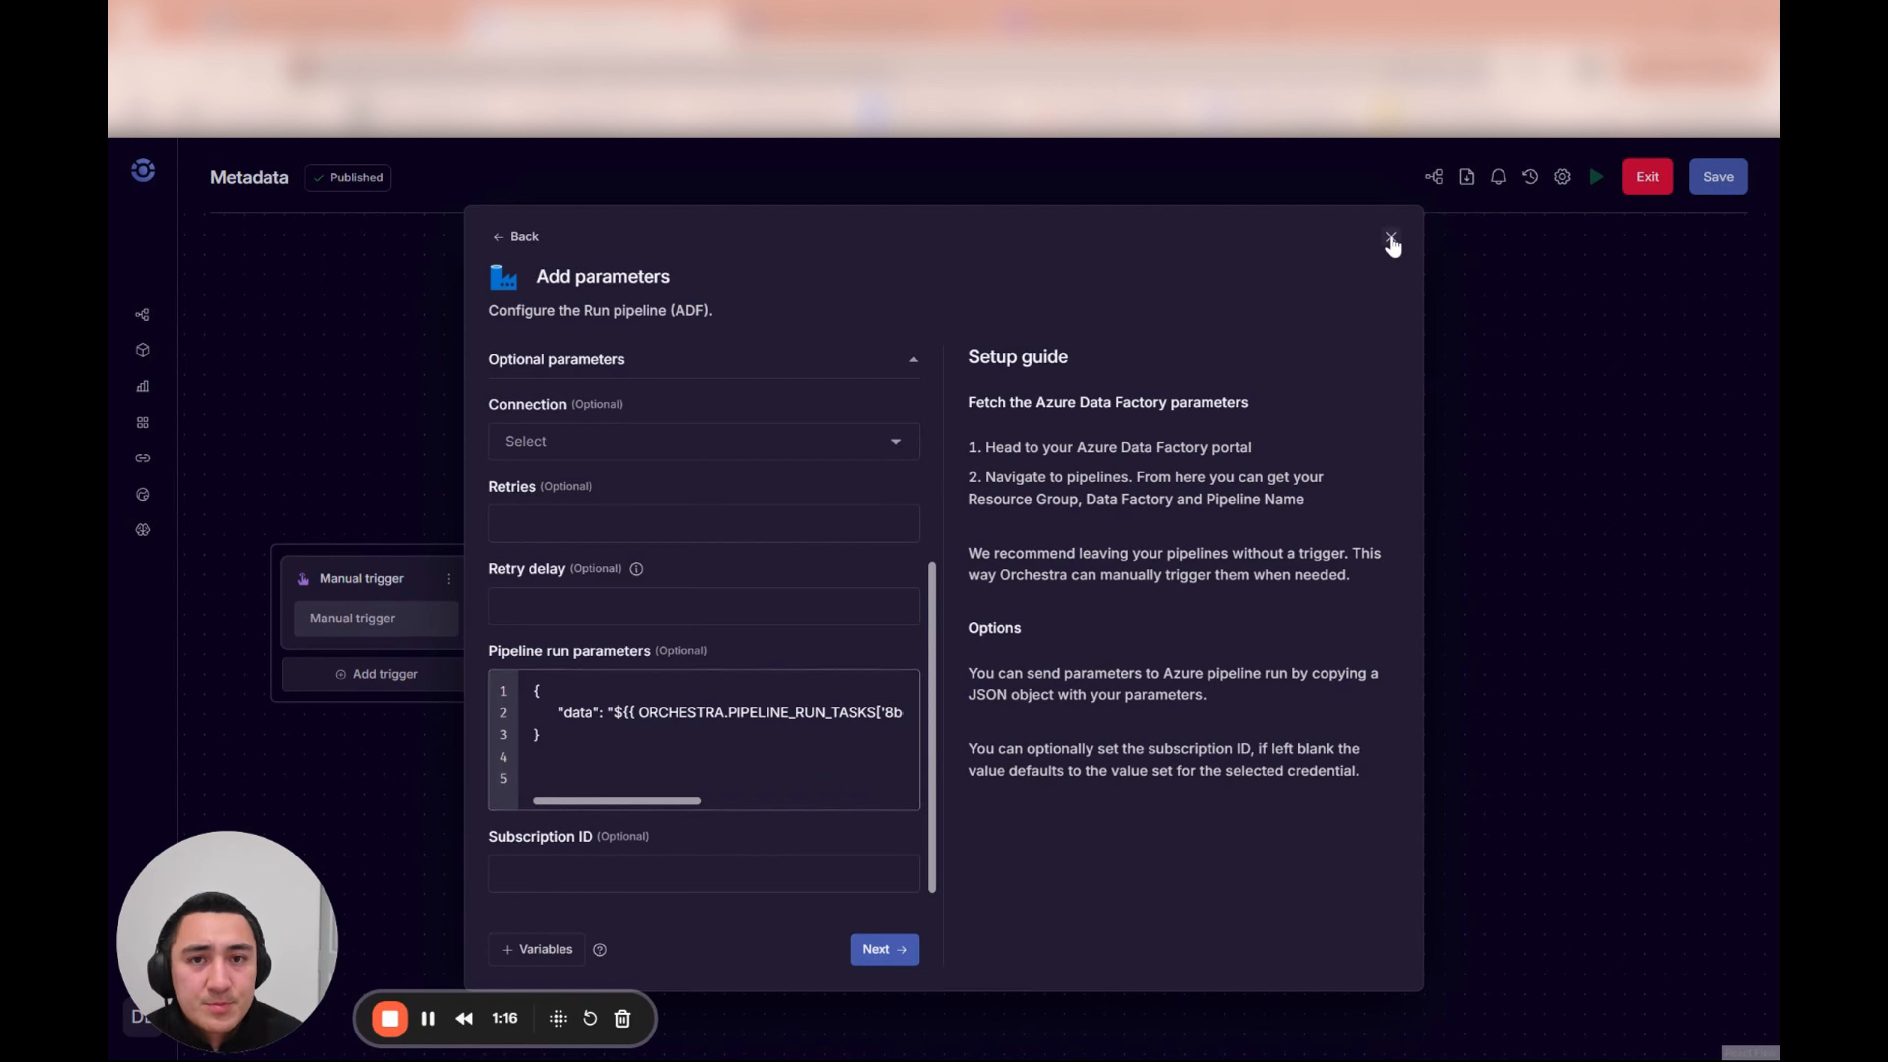
Step: Switch to Azure Data Factory, open the create_dynamic_pipelines pipeline and examine its data parameter
click(862, 24)
click(249, 672)
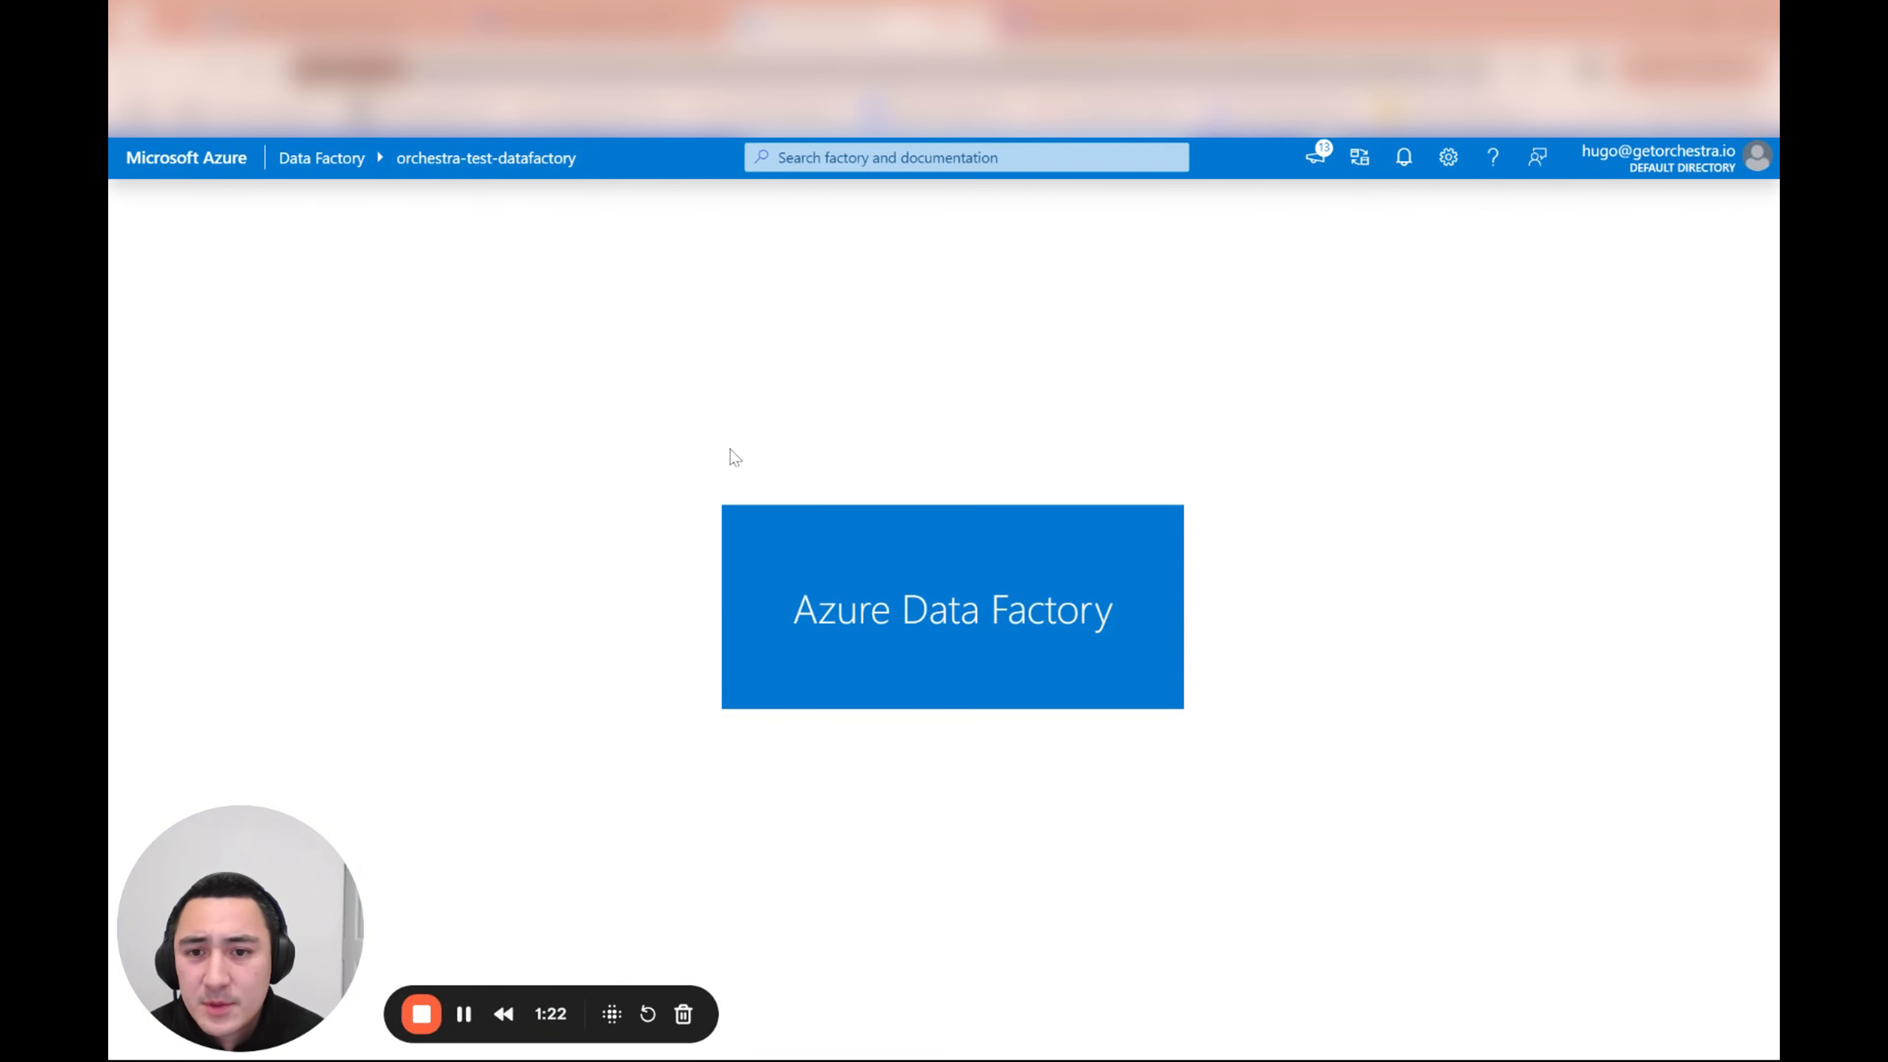
click(266, 372)
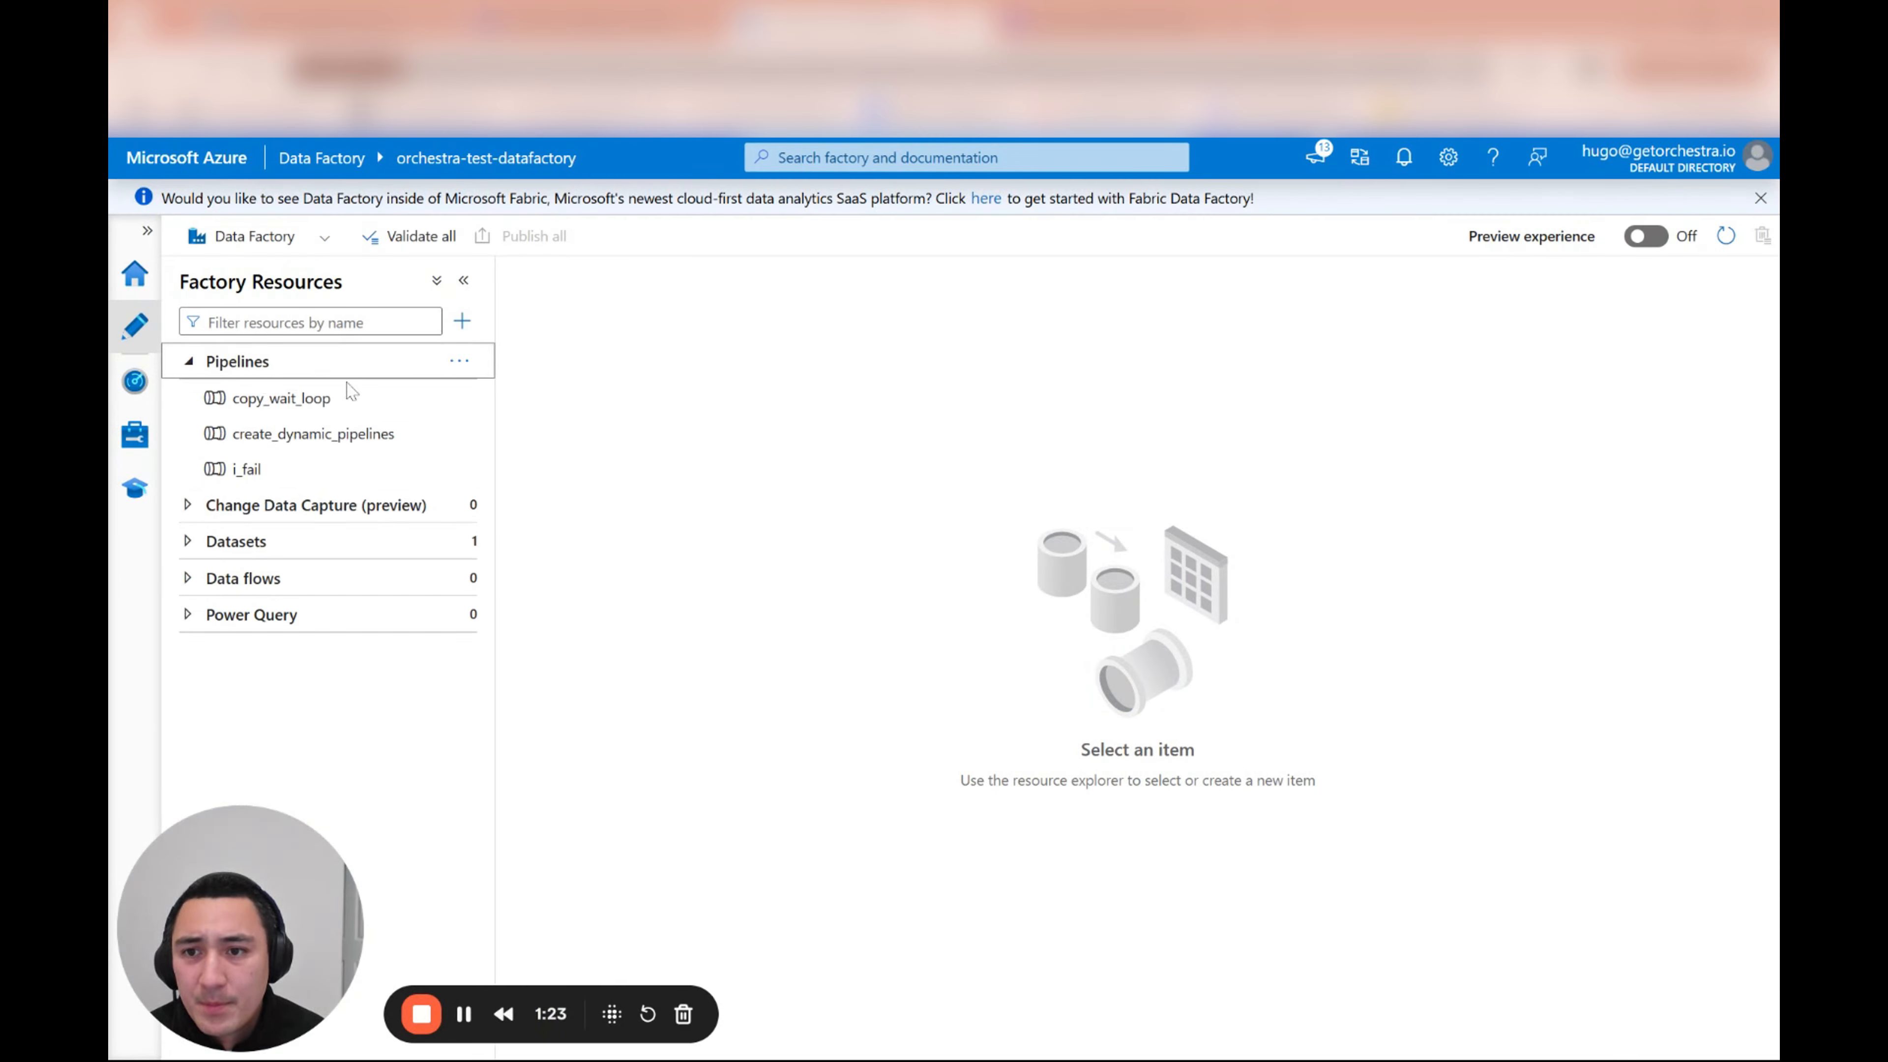
click(364, 435)
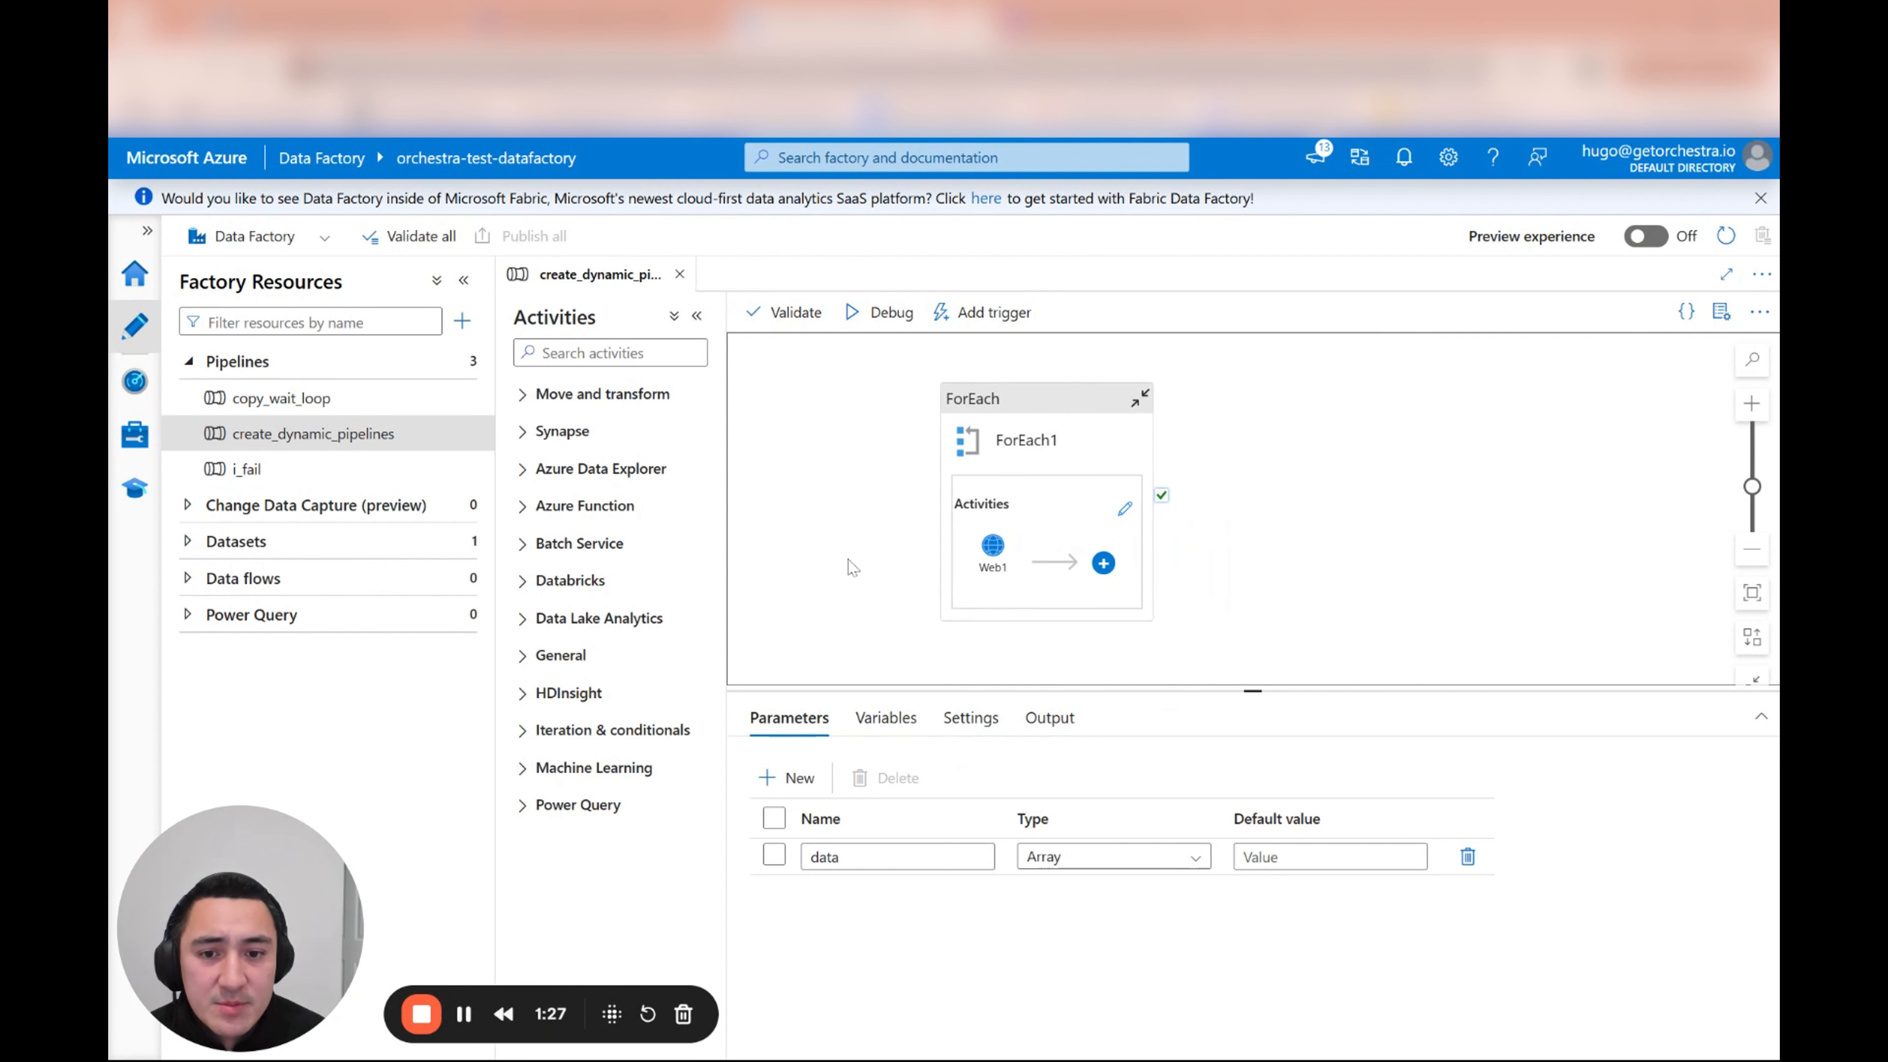
click(868, 857)
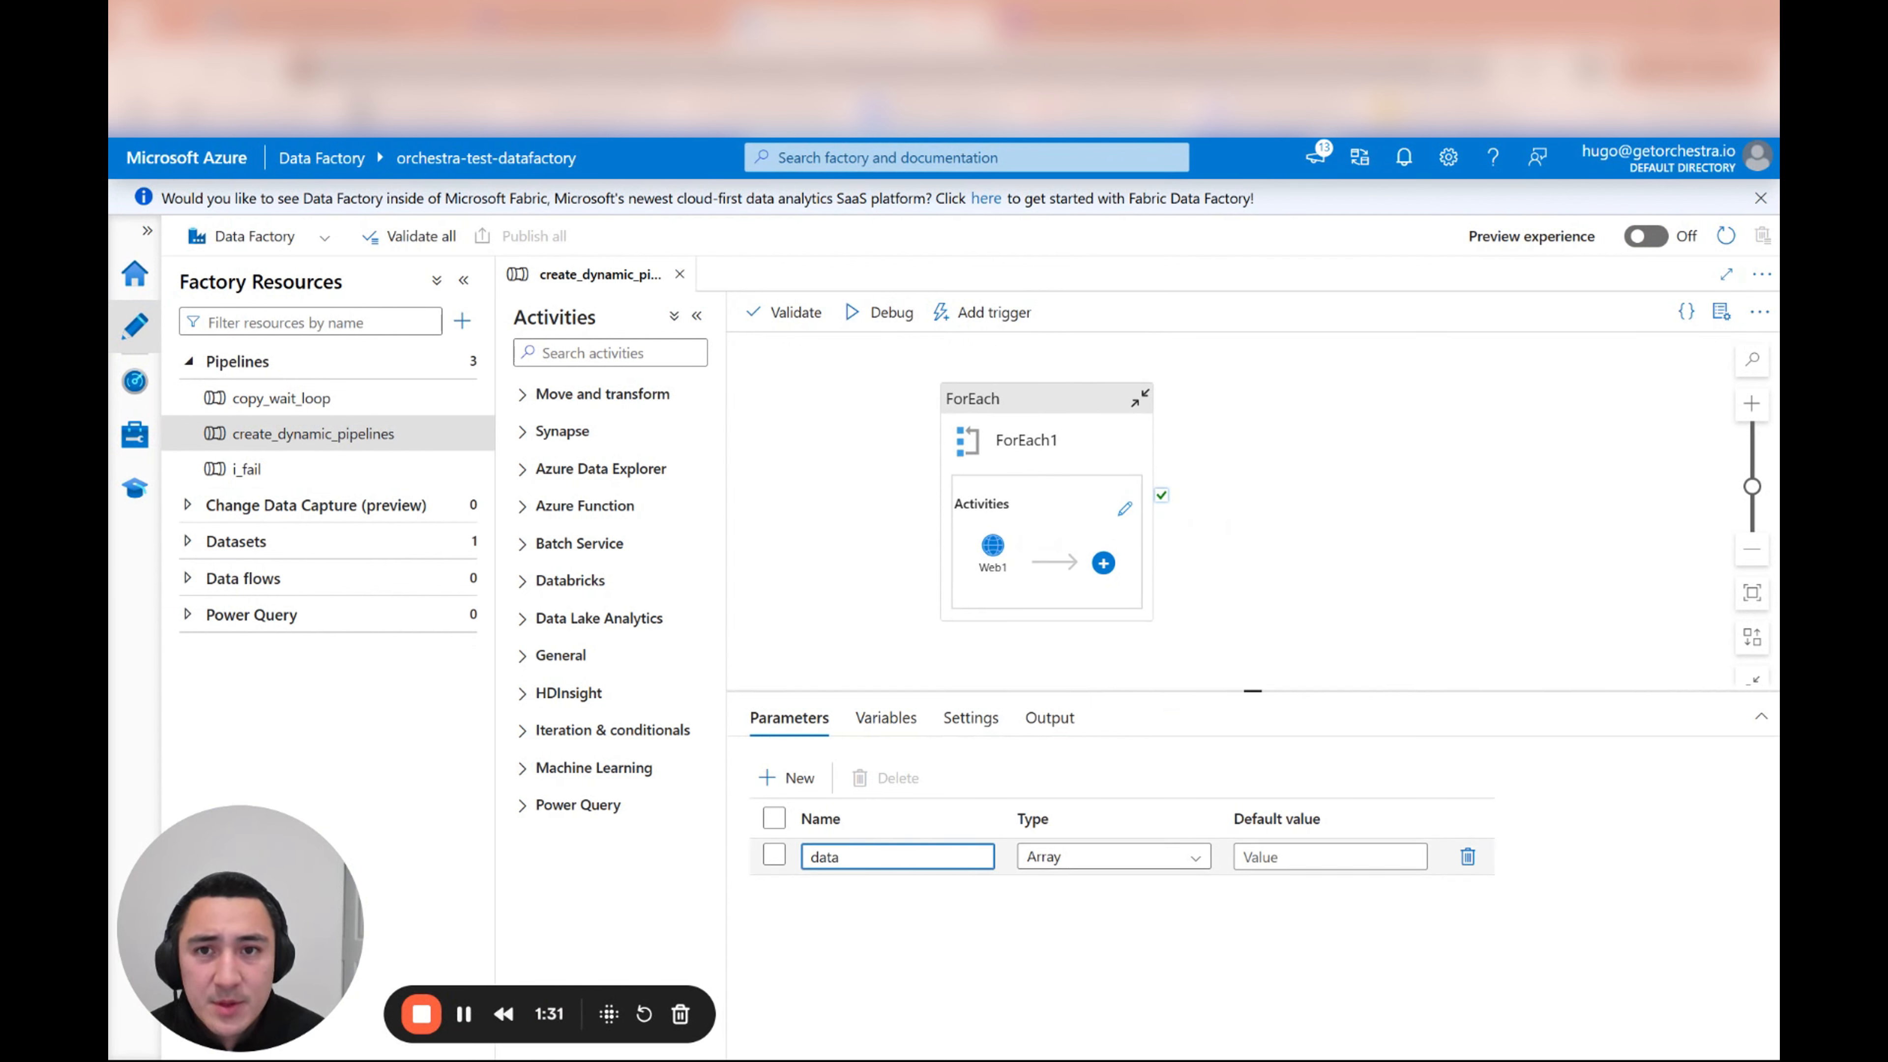
Step: Switch back to Orchestra, reopen the Dynamic Pipelines task's optional parameters and highlight the data key in the pipeline run parameters
click(603, 20)
click(992, 583)
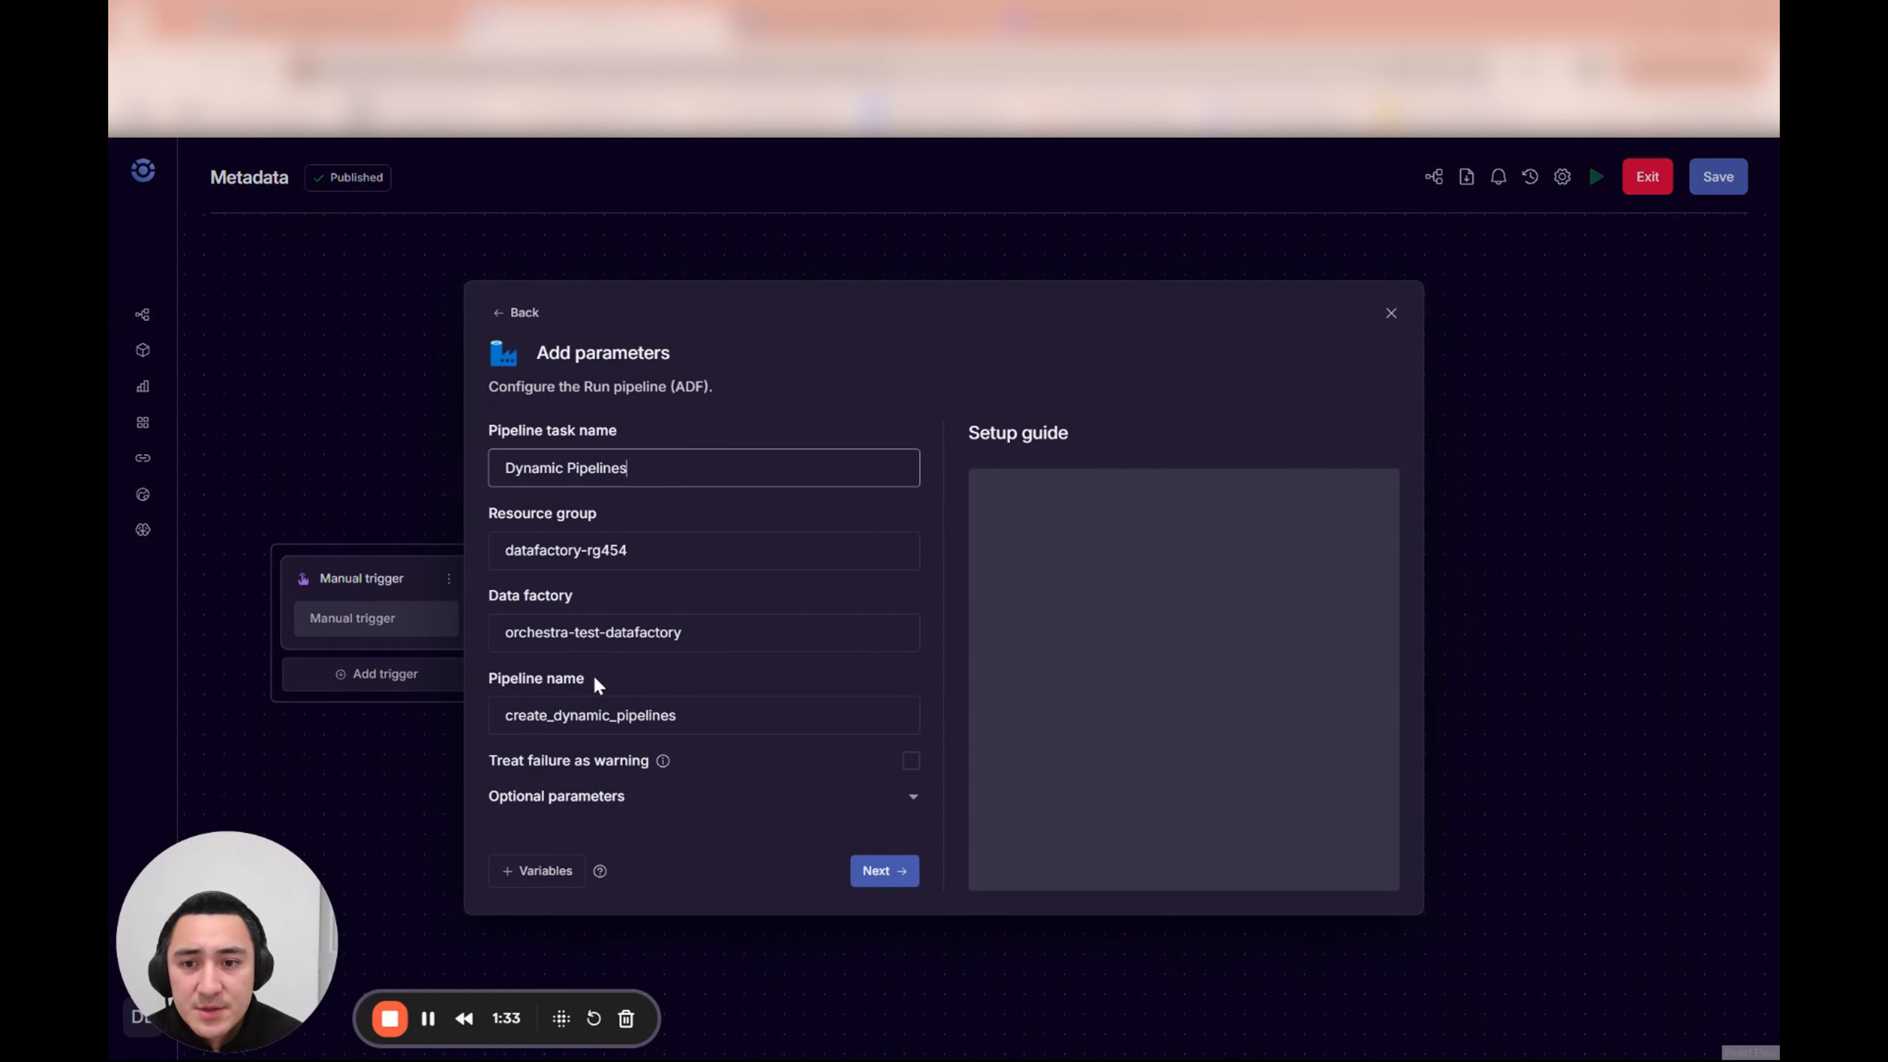
click(606, 794)
scroll(669, 725, down, 5)
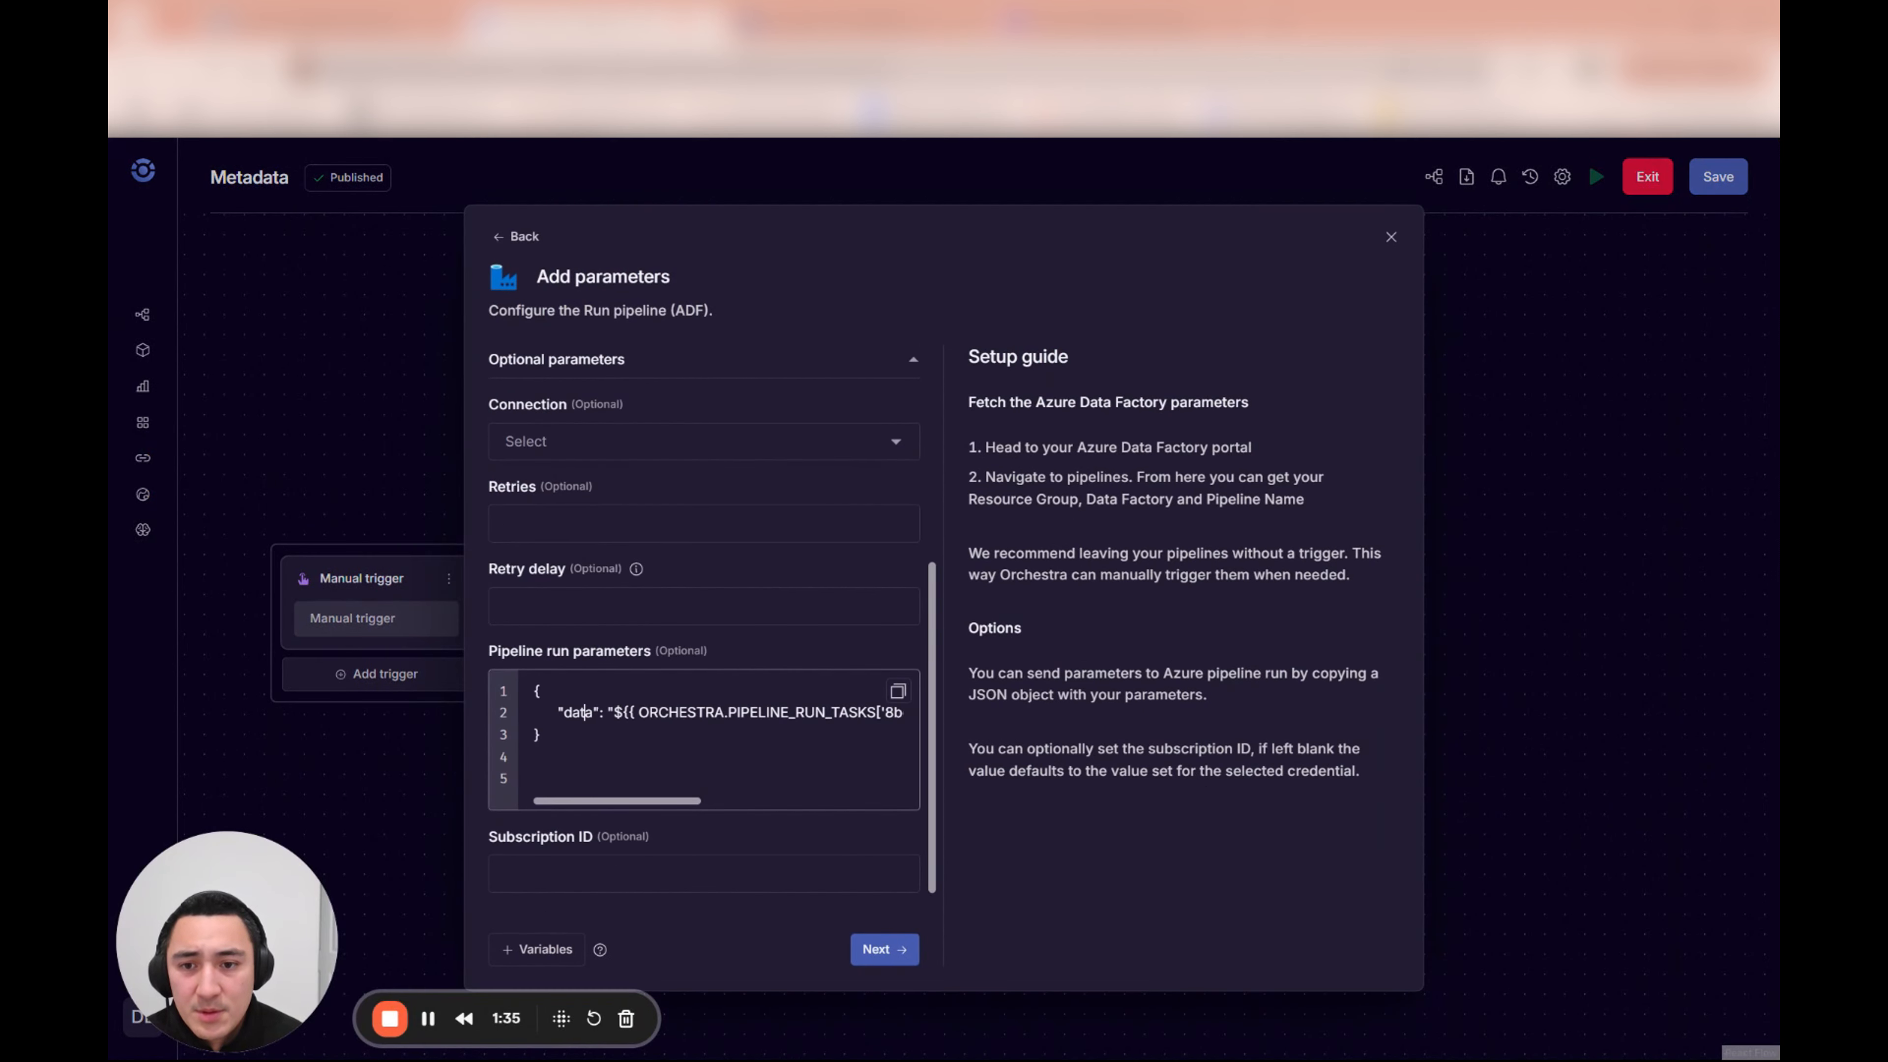
double_click(584, 712)
Step: Return to Azure Data Factory, check the pipeline's settings and display the settings of the ForEach1 activity
click(862, 21)
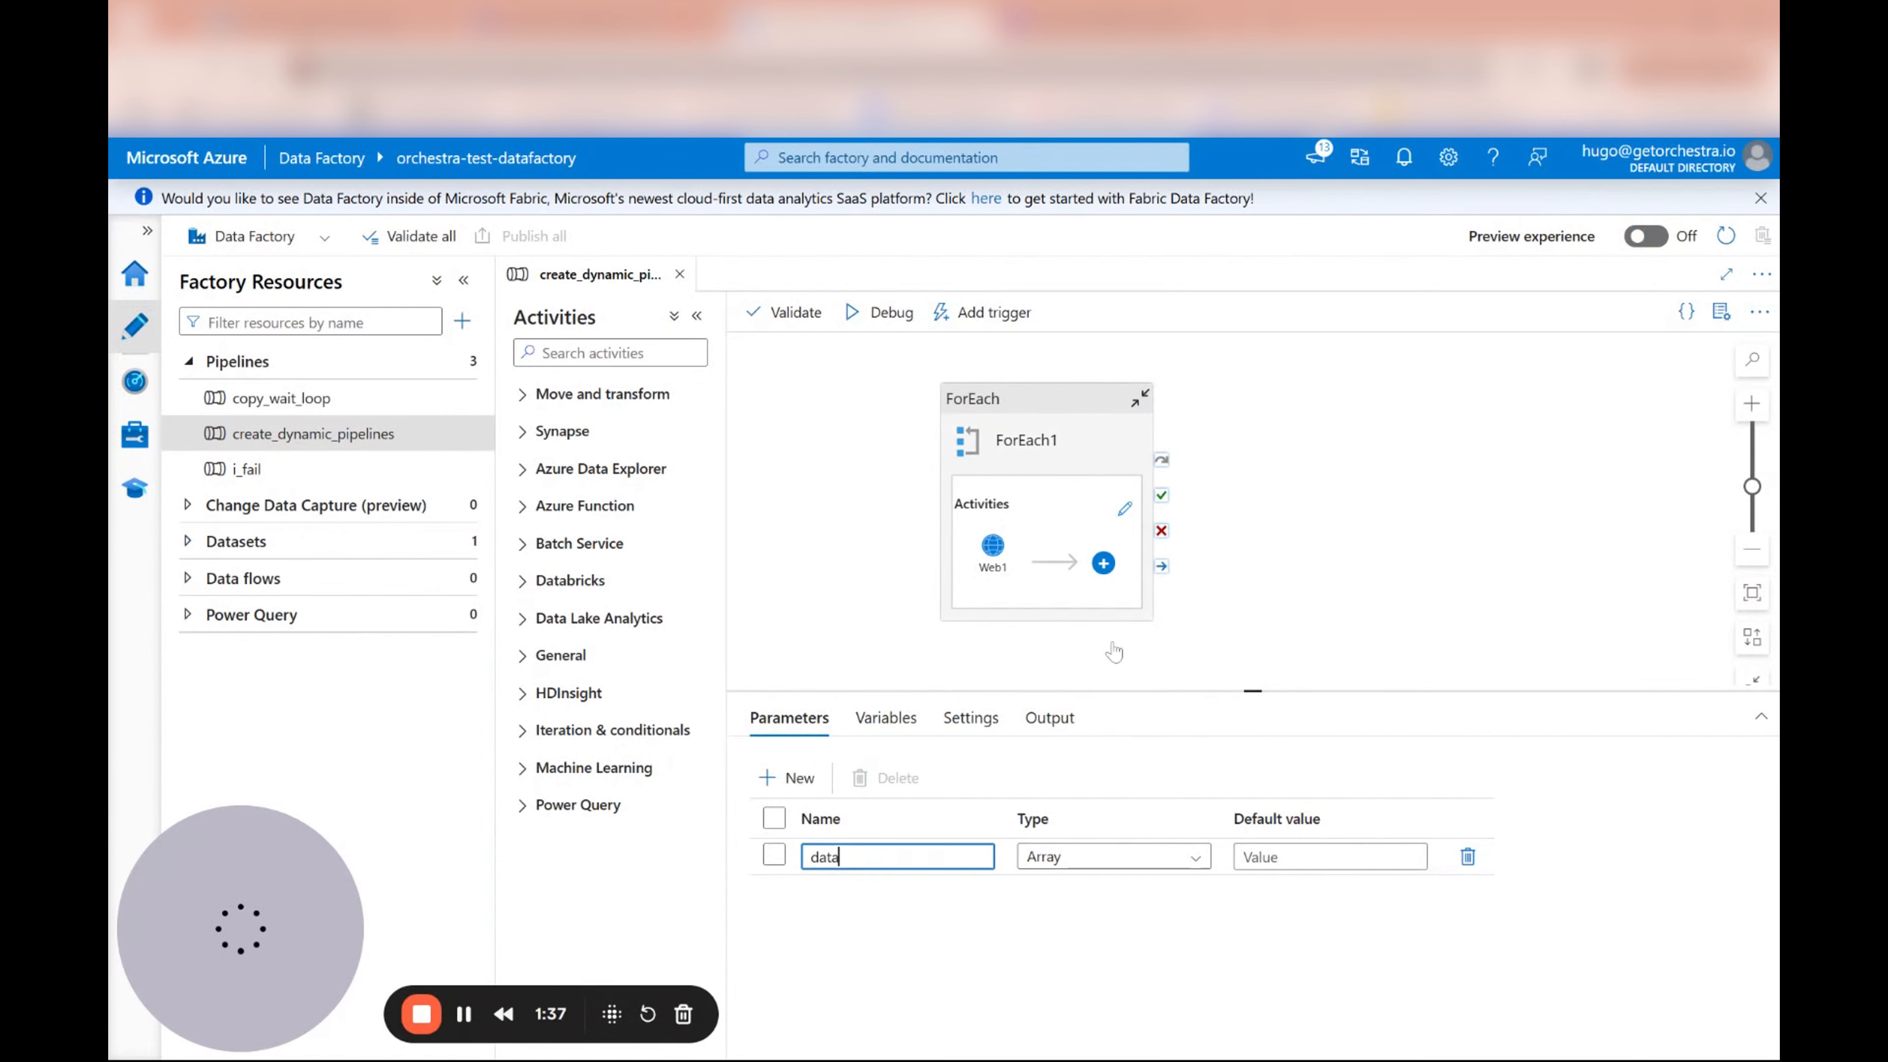
click(895, 730)
click(969, 718)
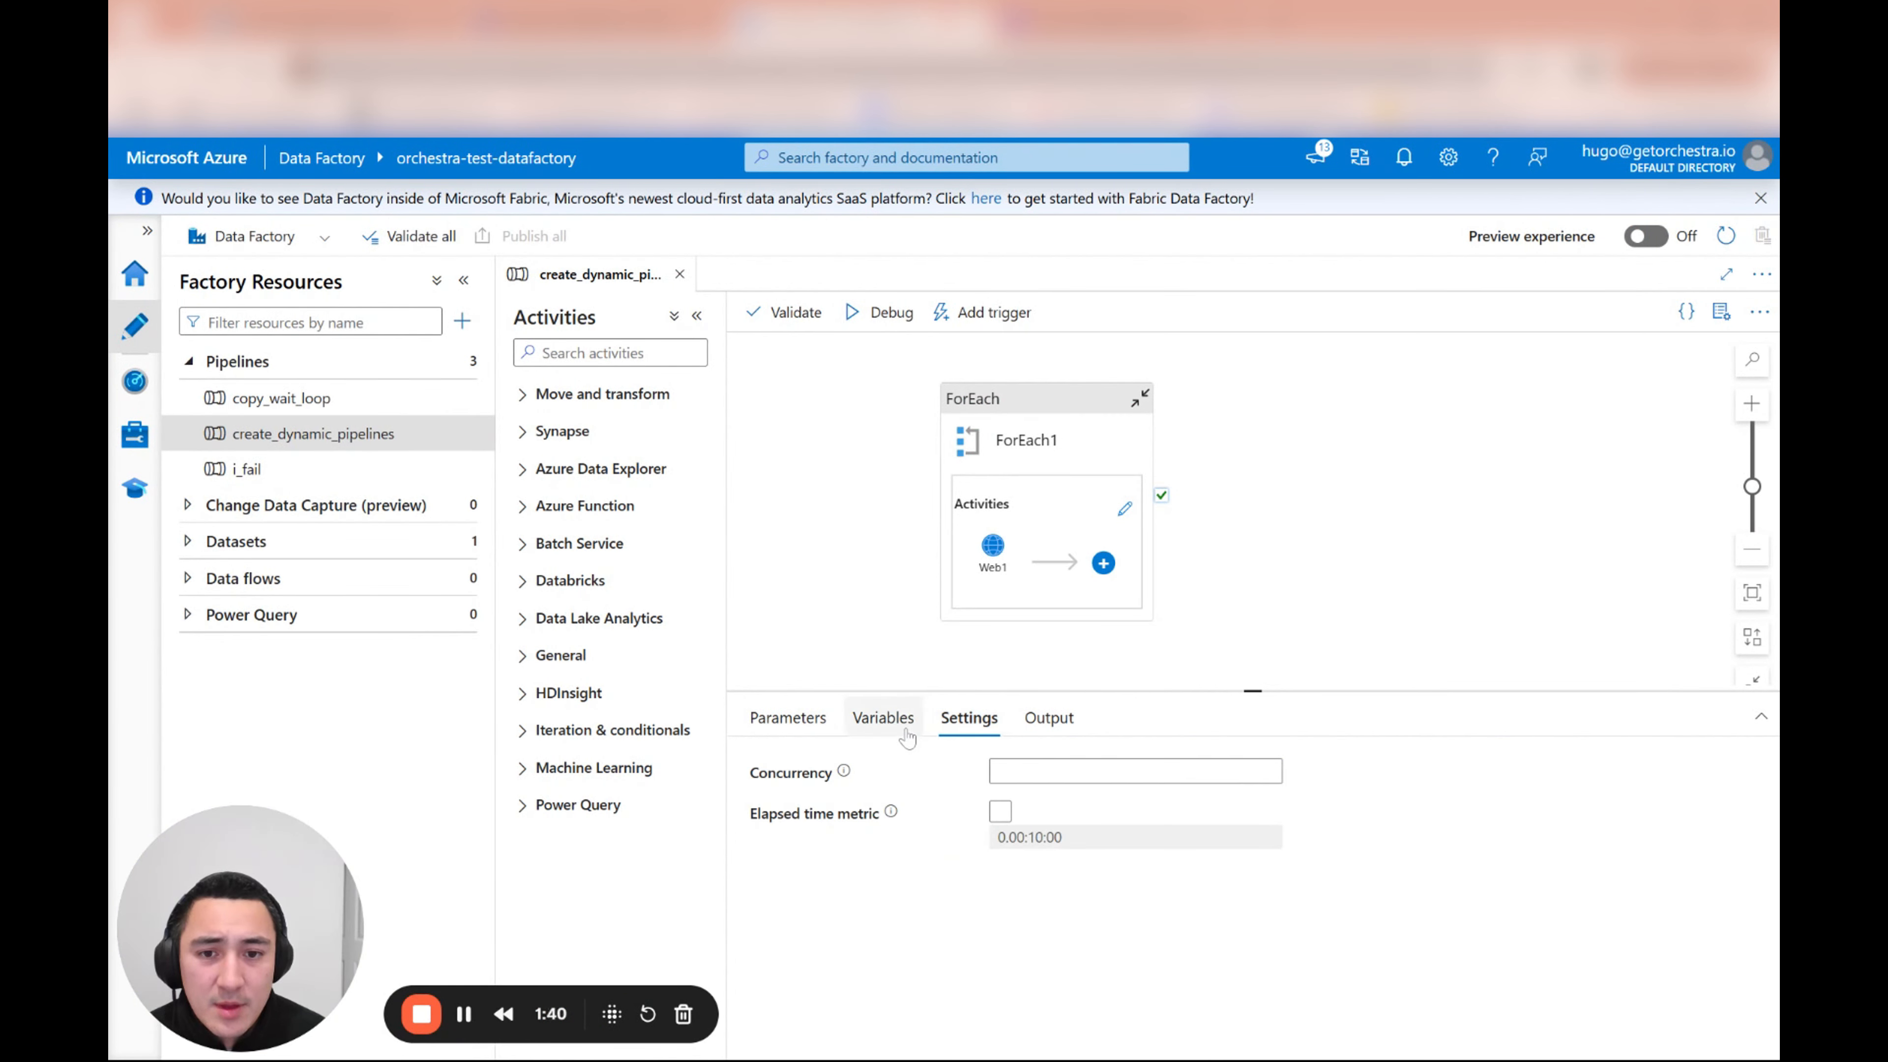
click(1015, 419)
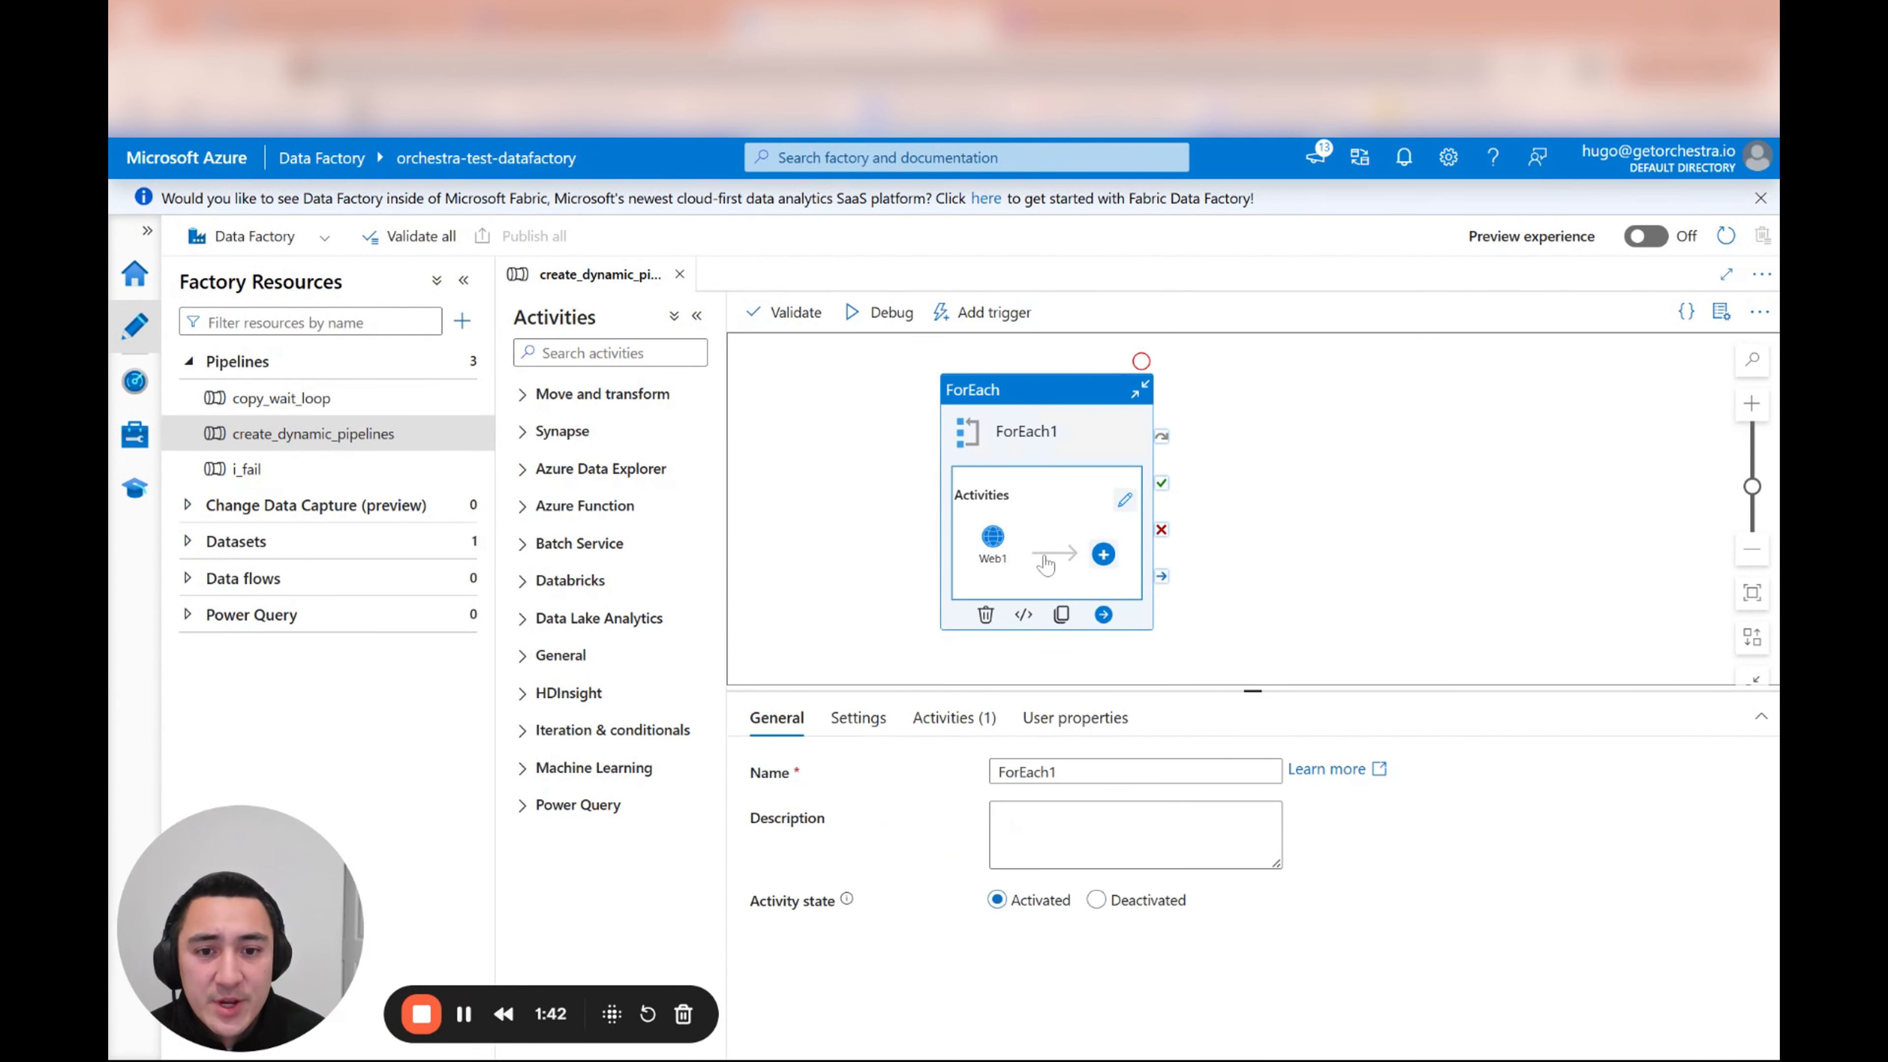
click(858, 718)
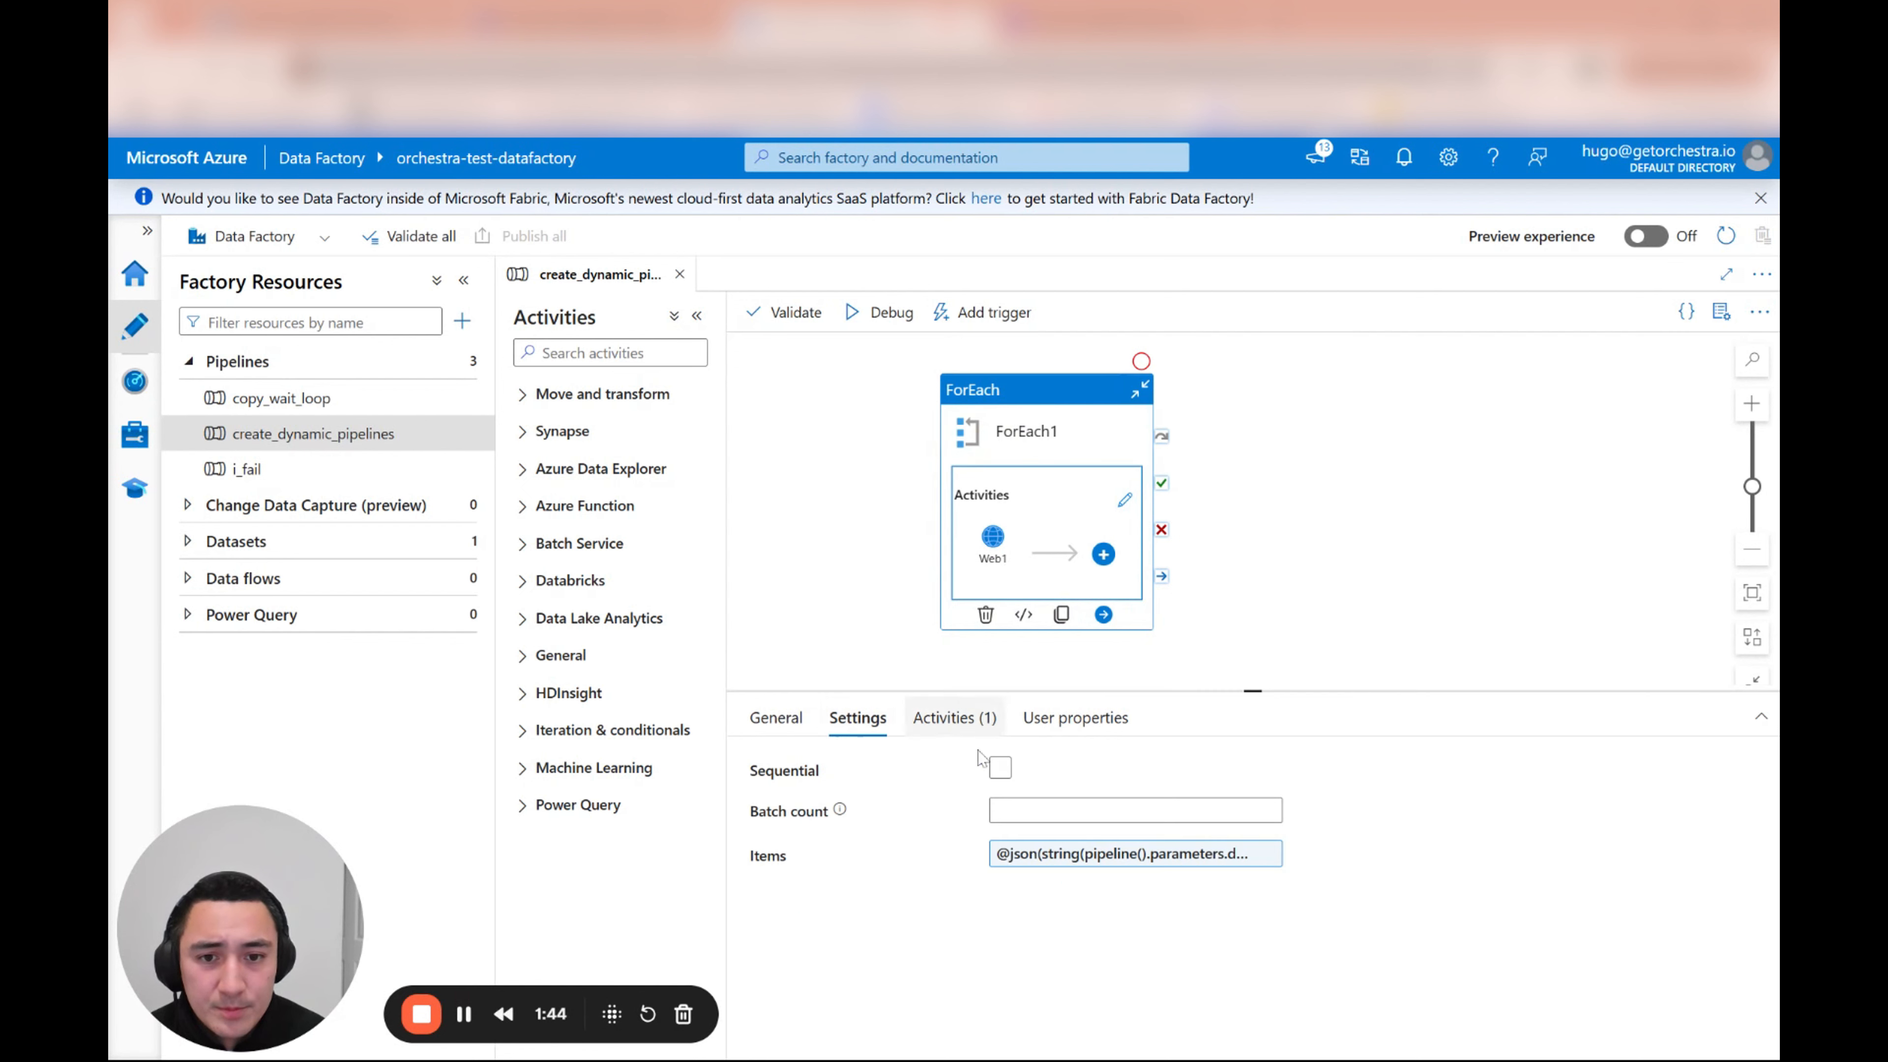
Step: Open ForEach1's Items expression in the expression builder and examine its pipeline parameter reference and the string and json functions
click(1135, 854)
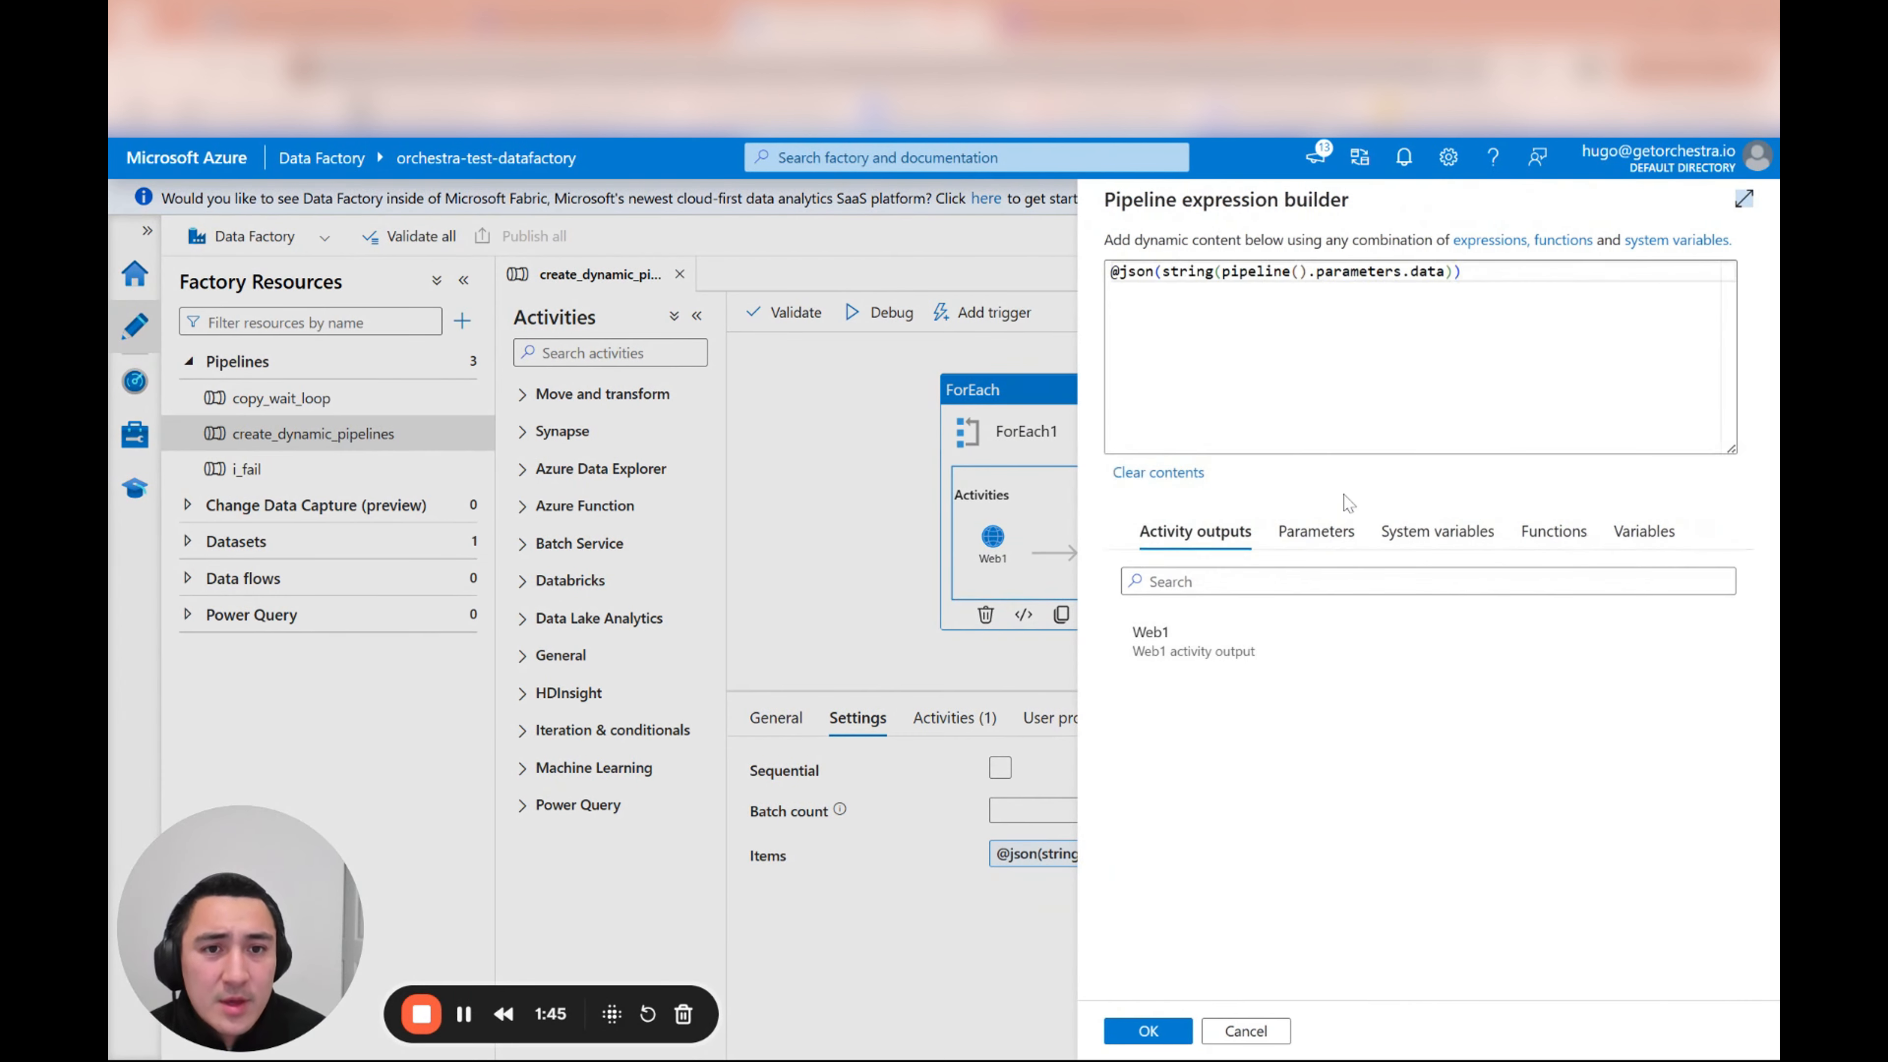
drag(1467, 274, 1111, 273)
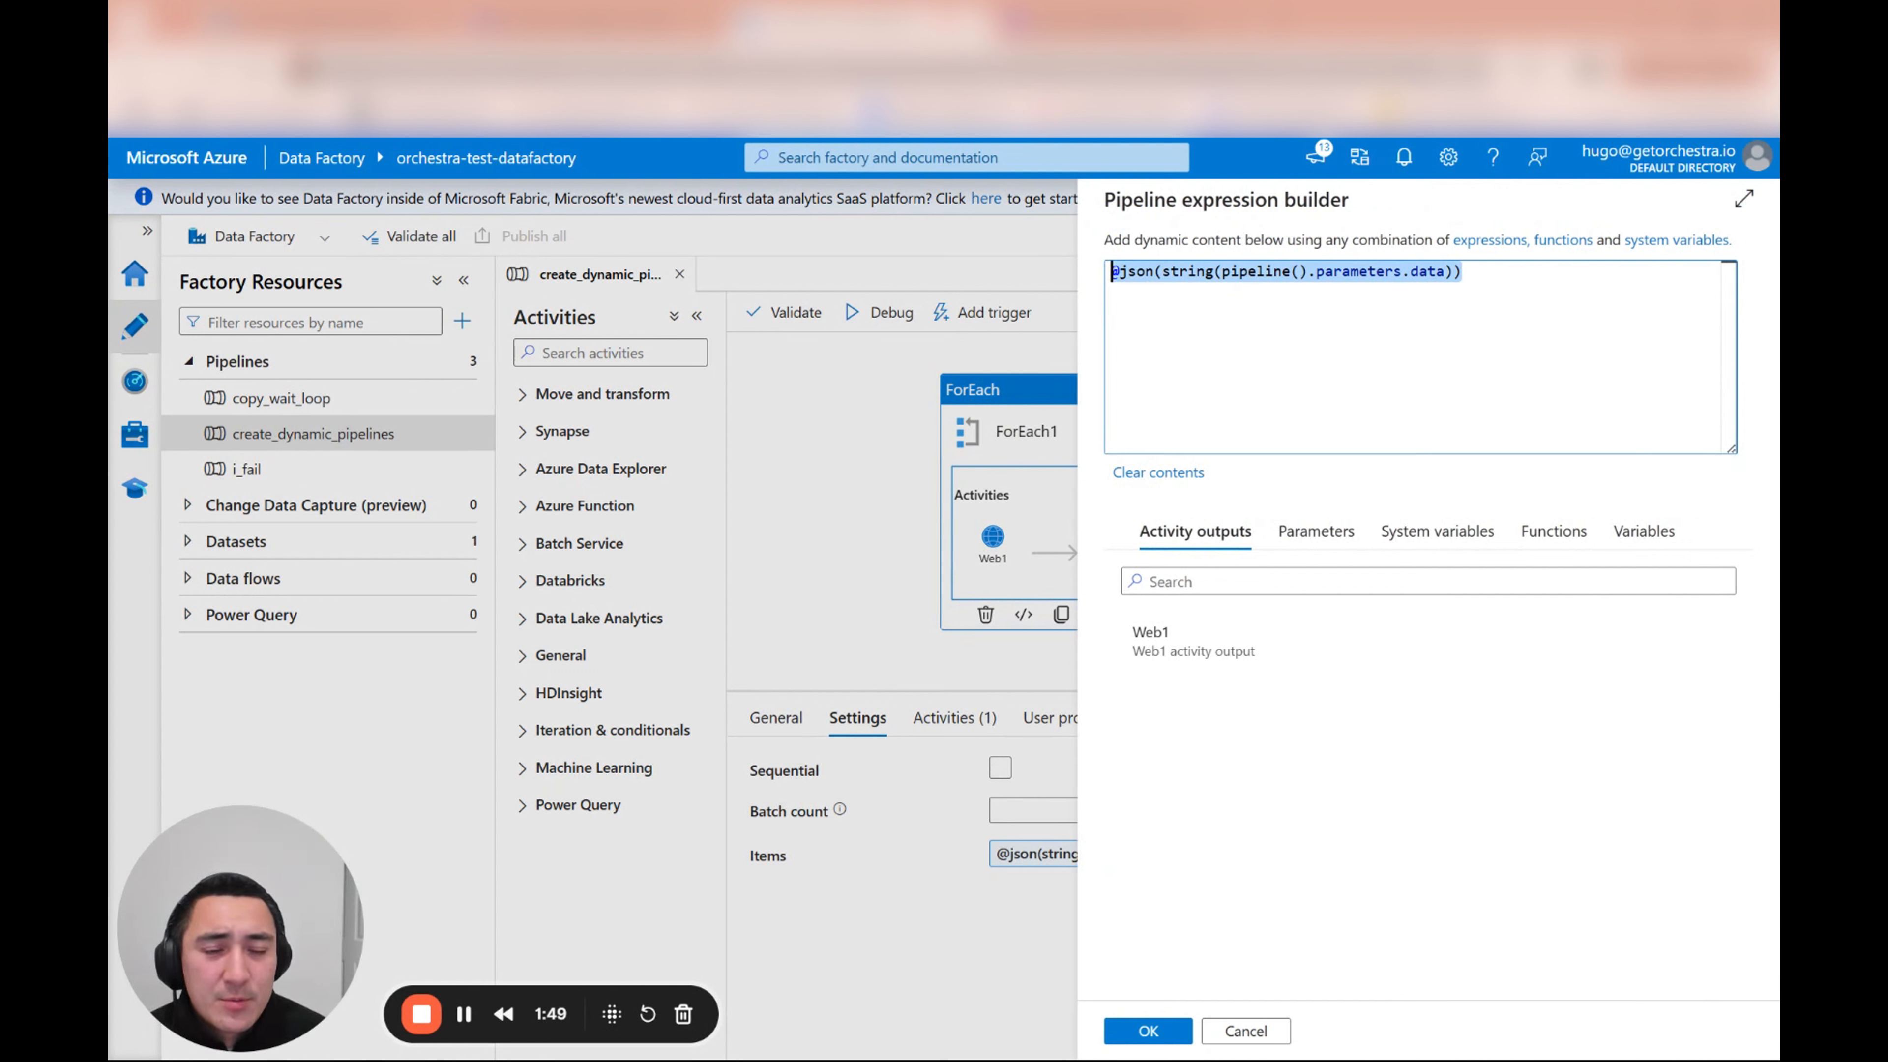
click(1463, 272)
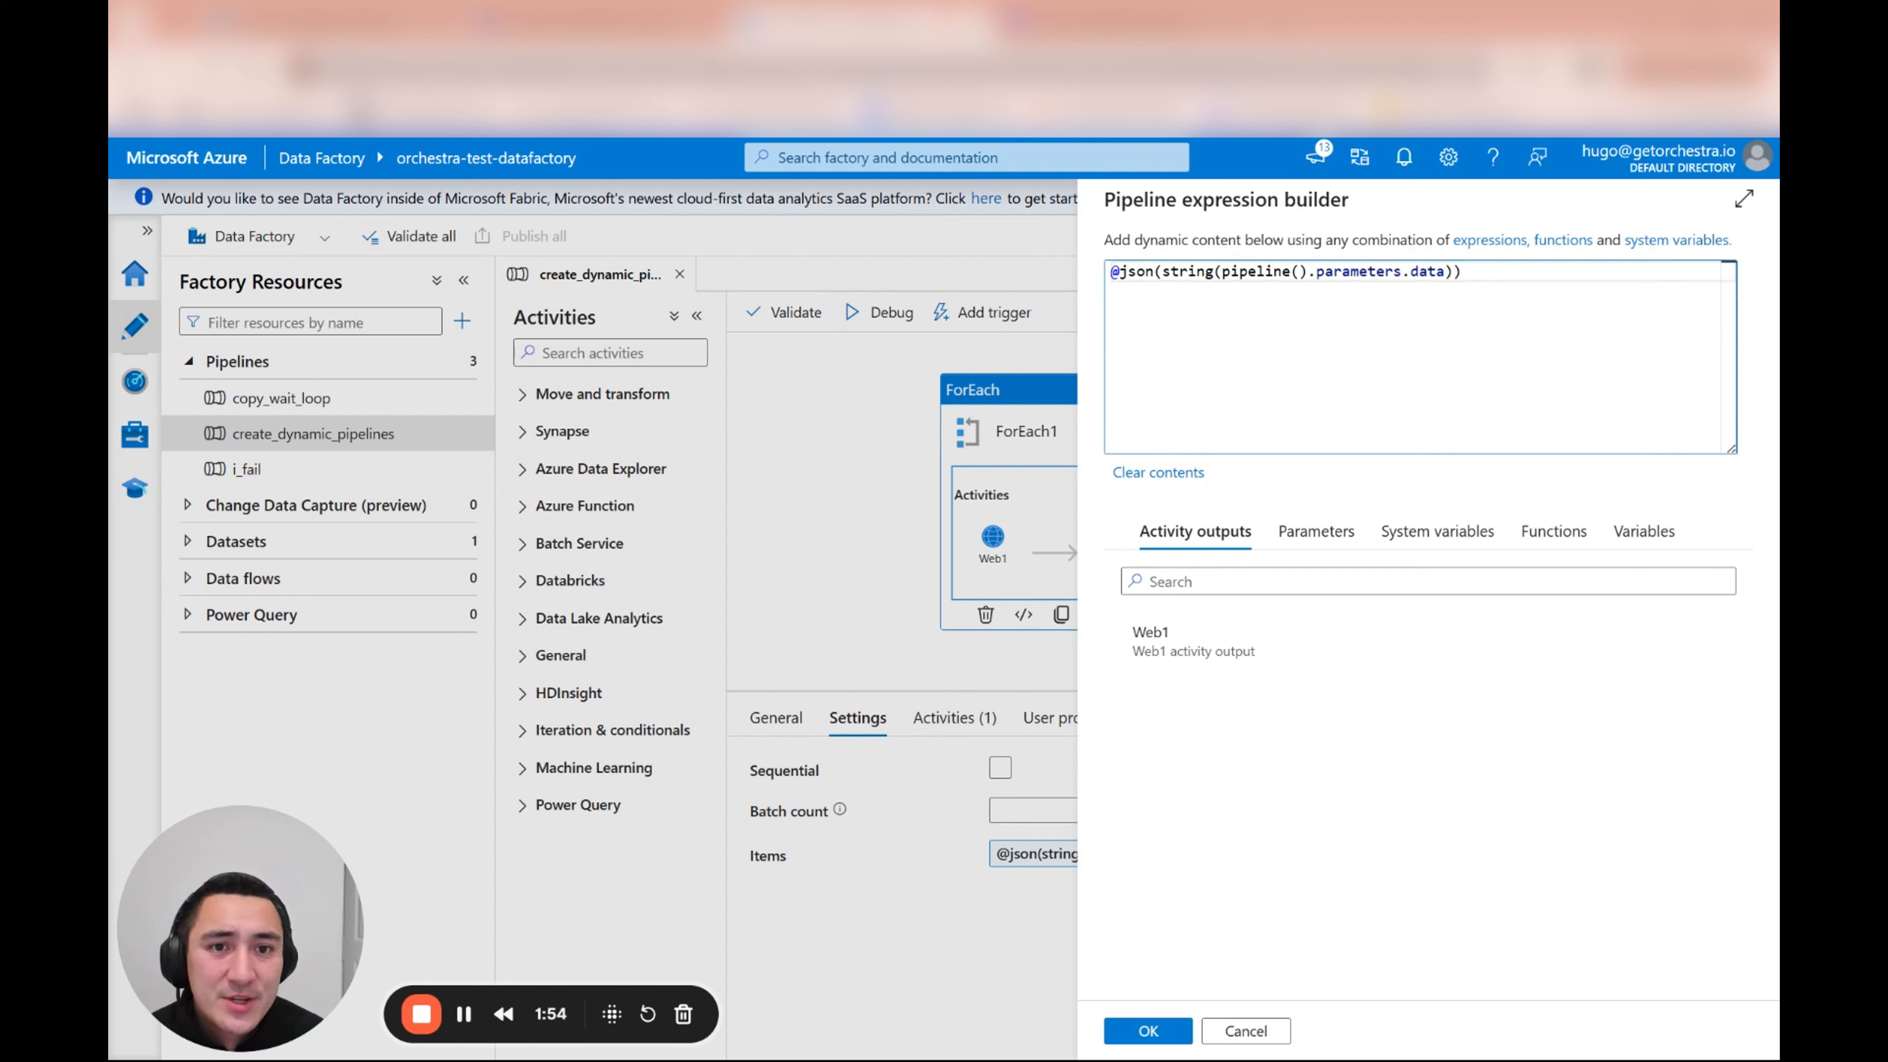
drag(1221, 272, 1453, 272)
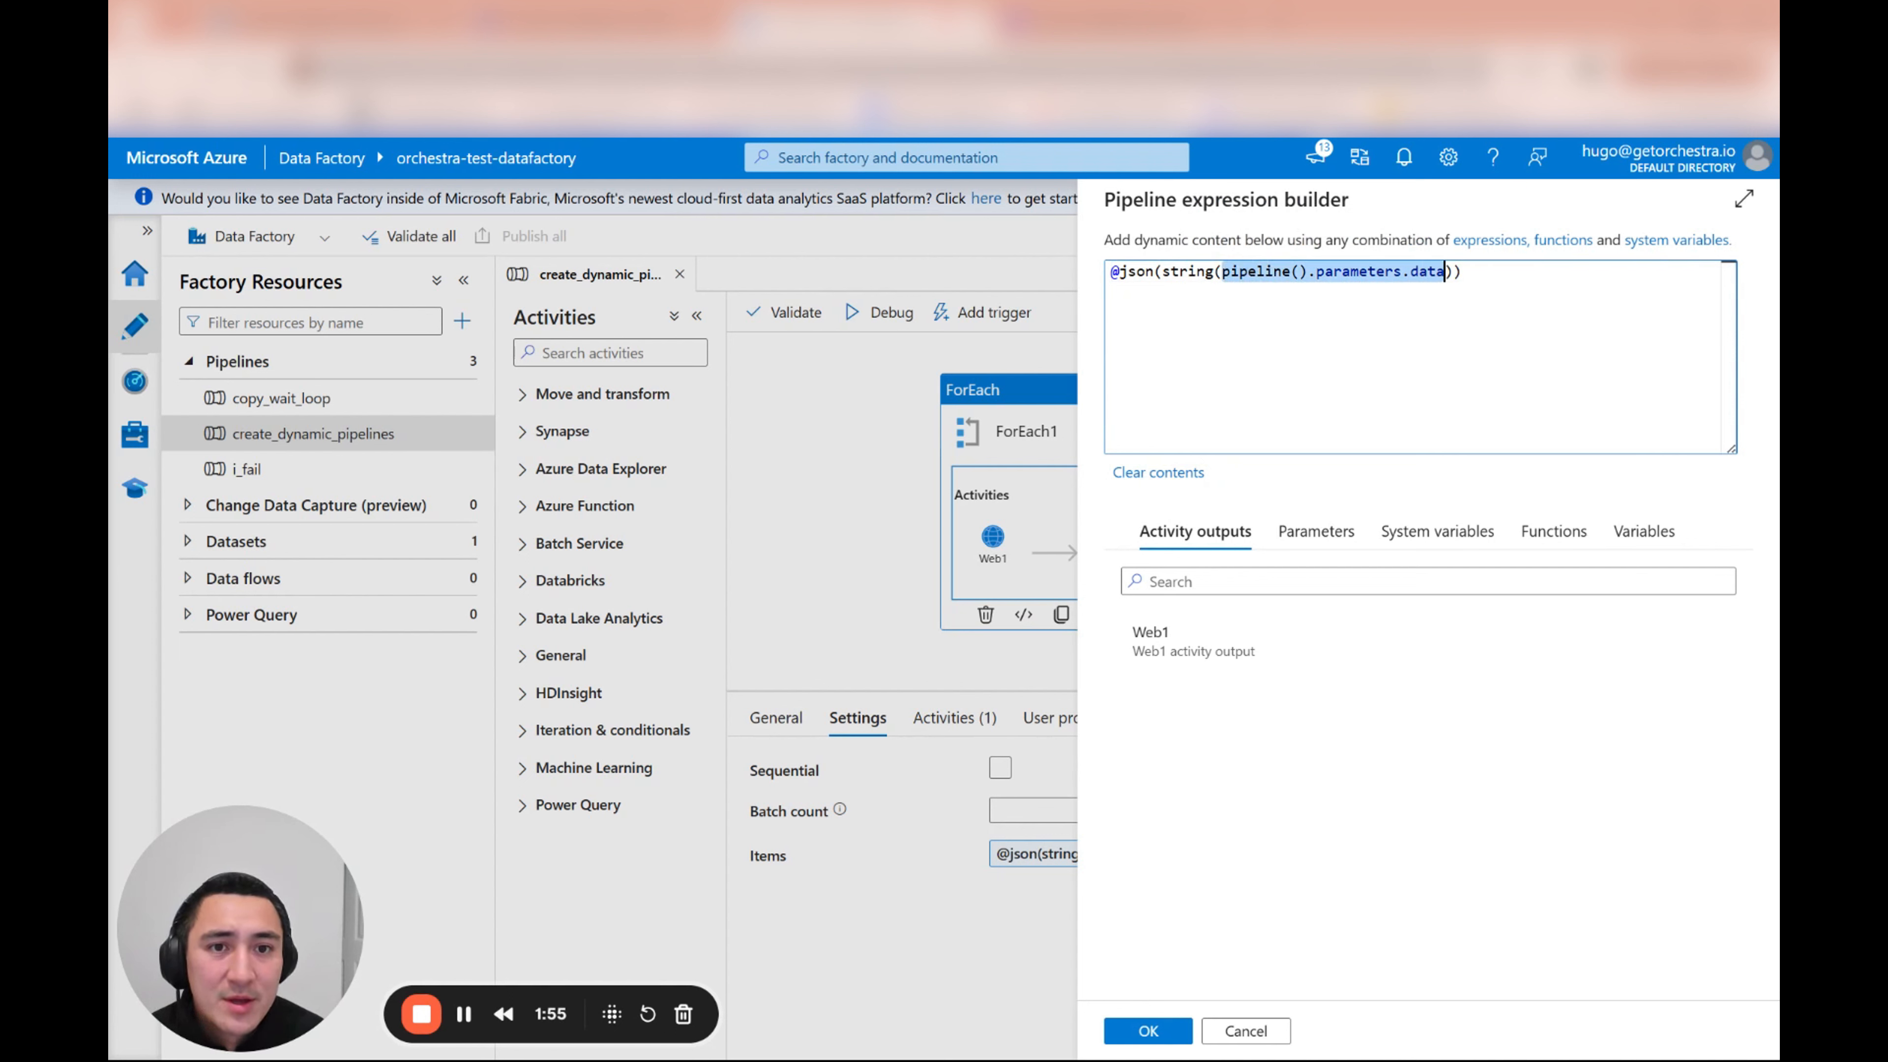
double_click(1188, 273)
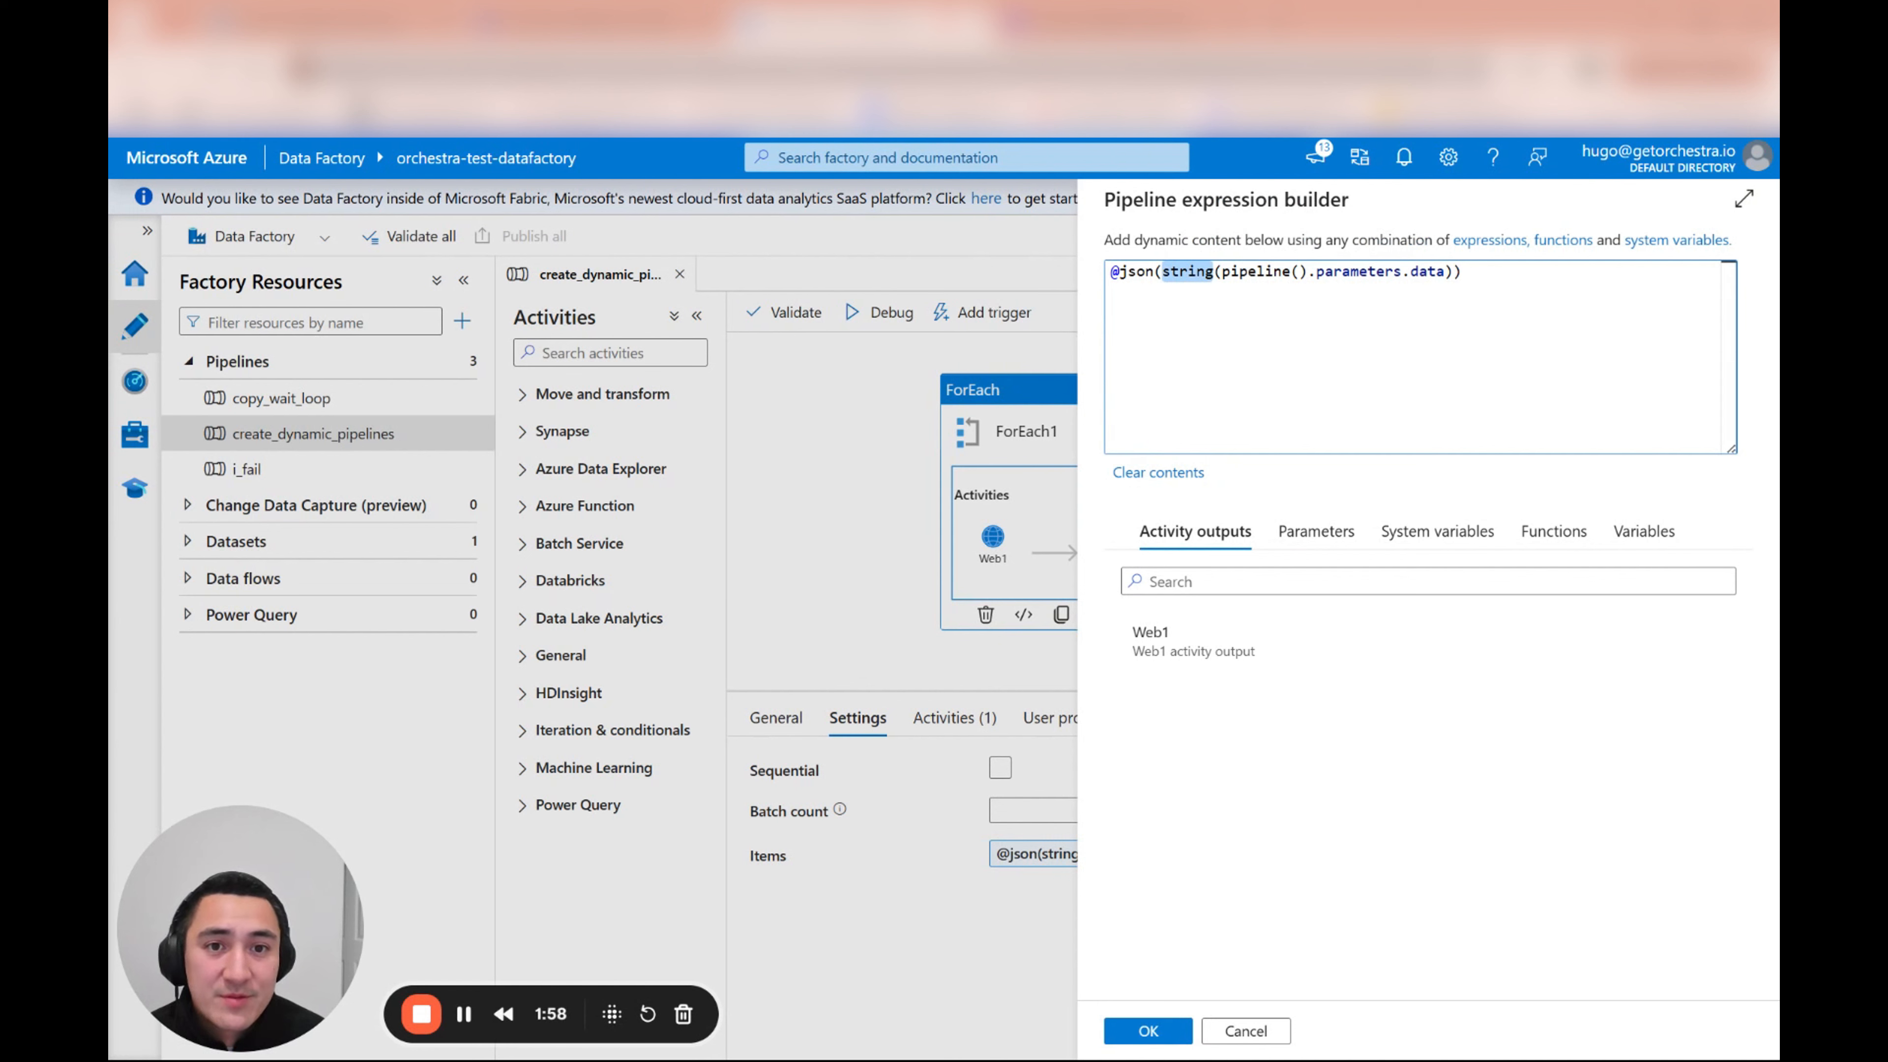
double_click(1137, 272)
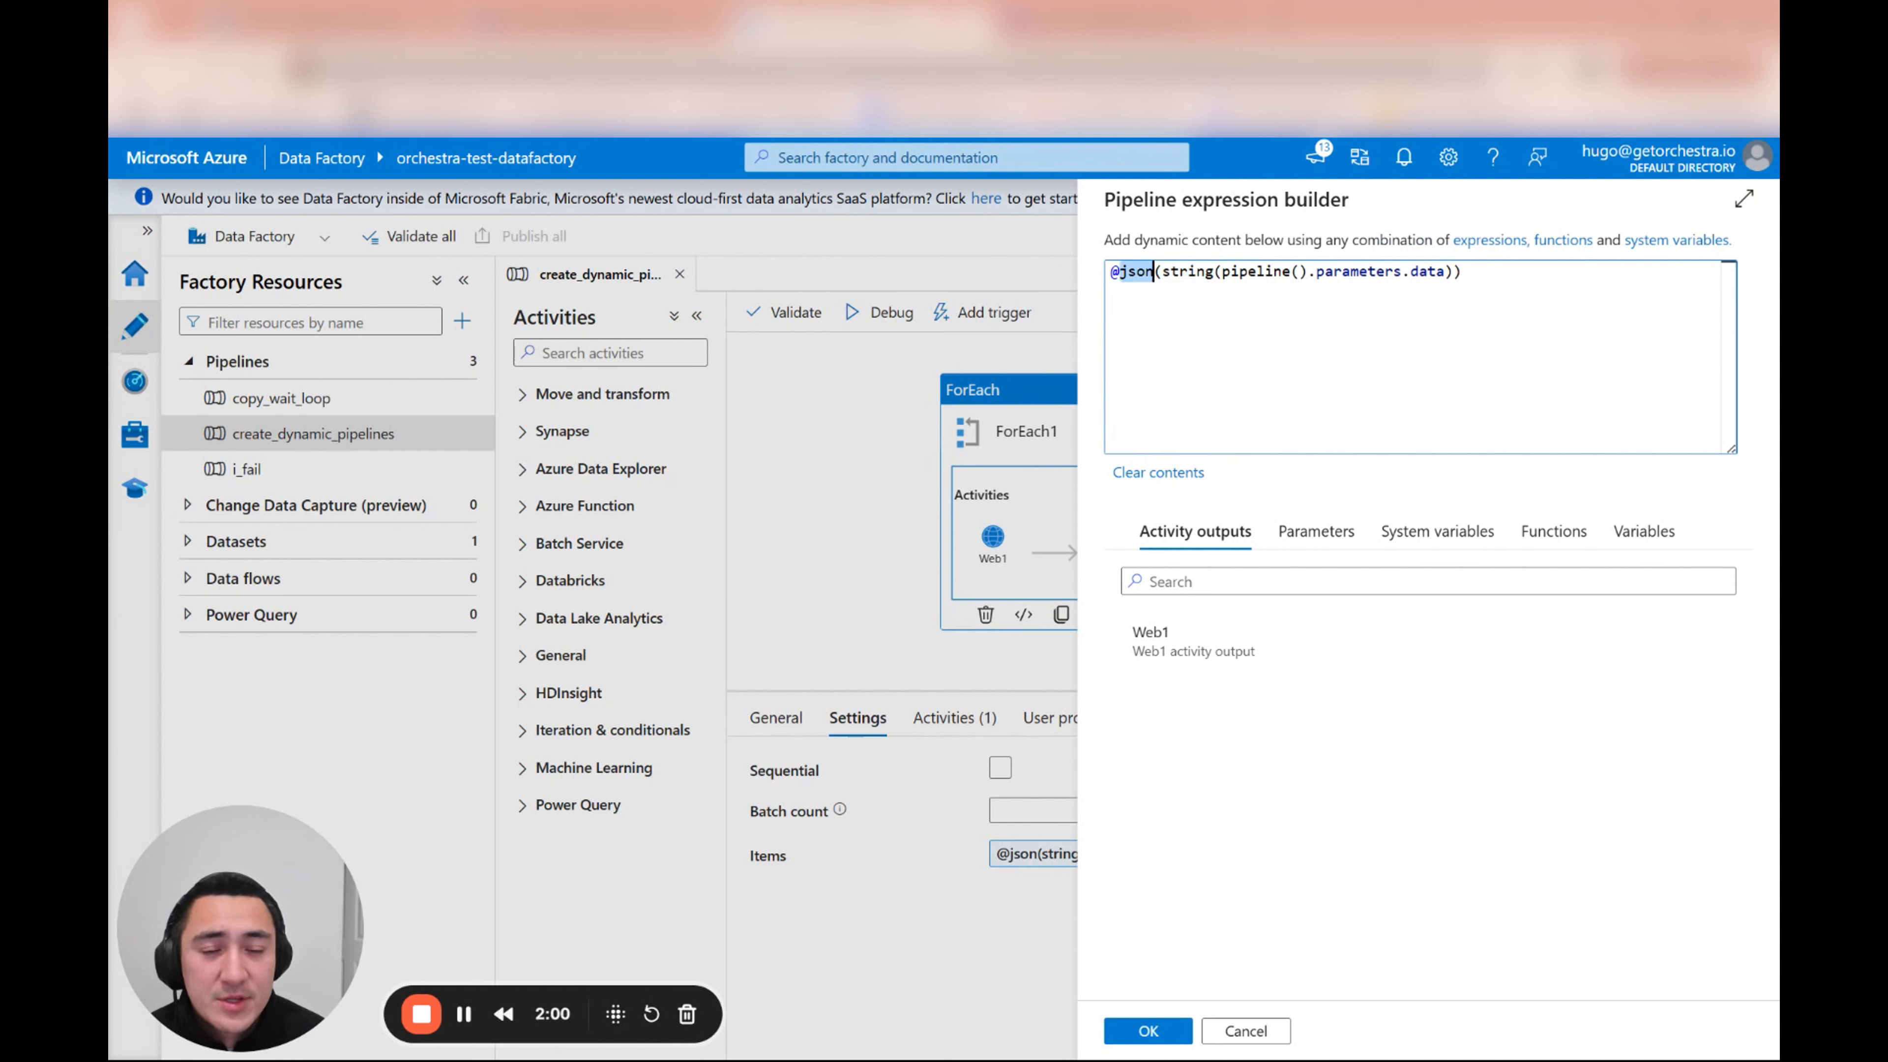
click(1462, 272)
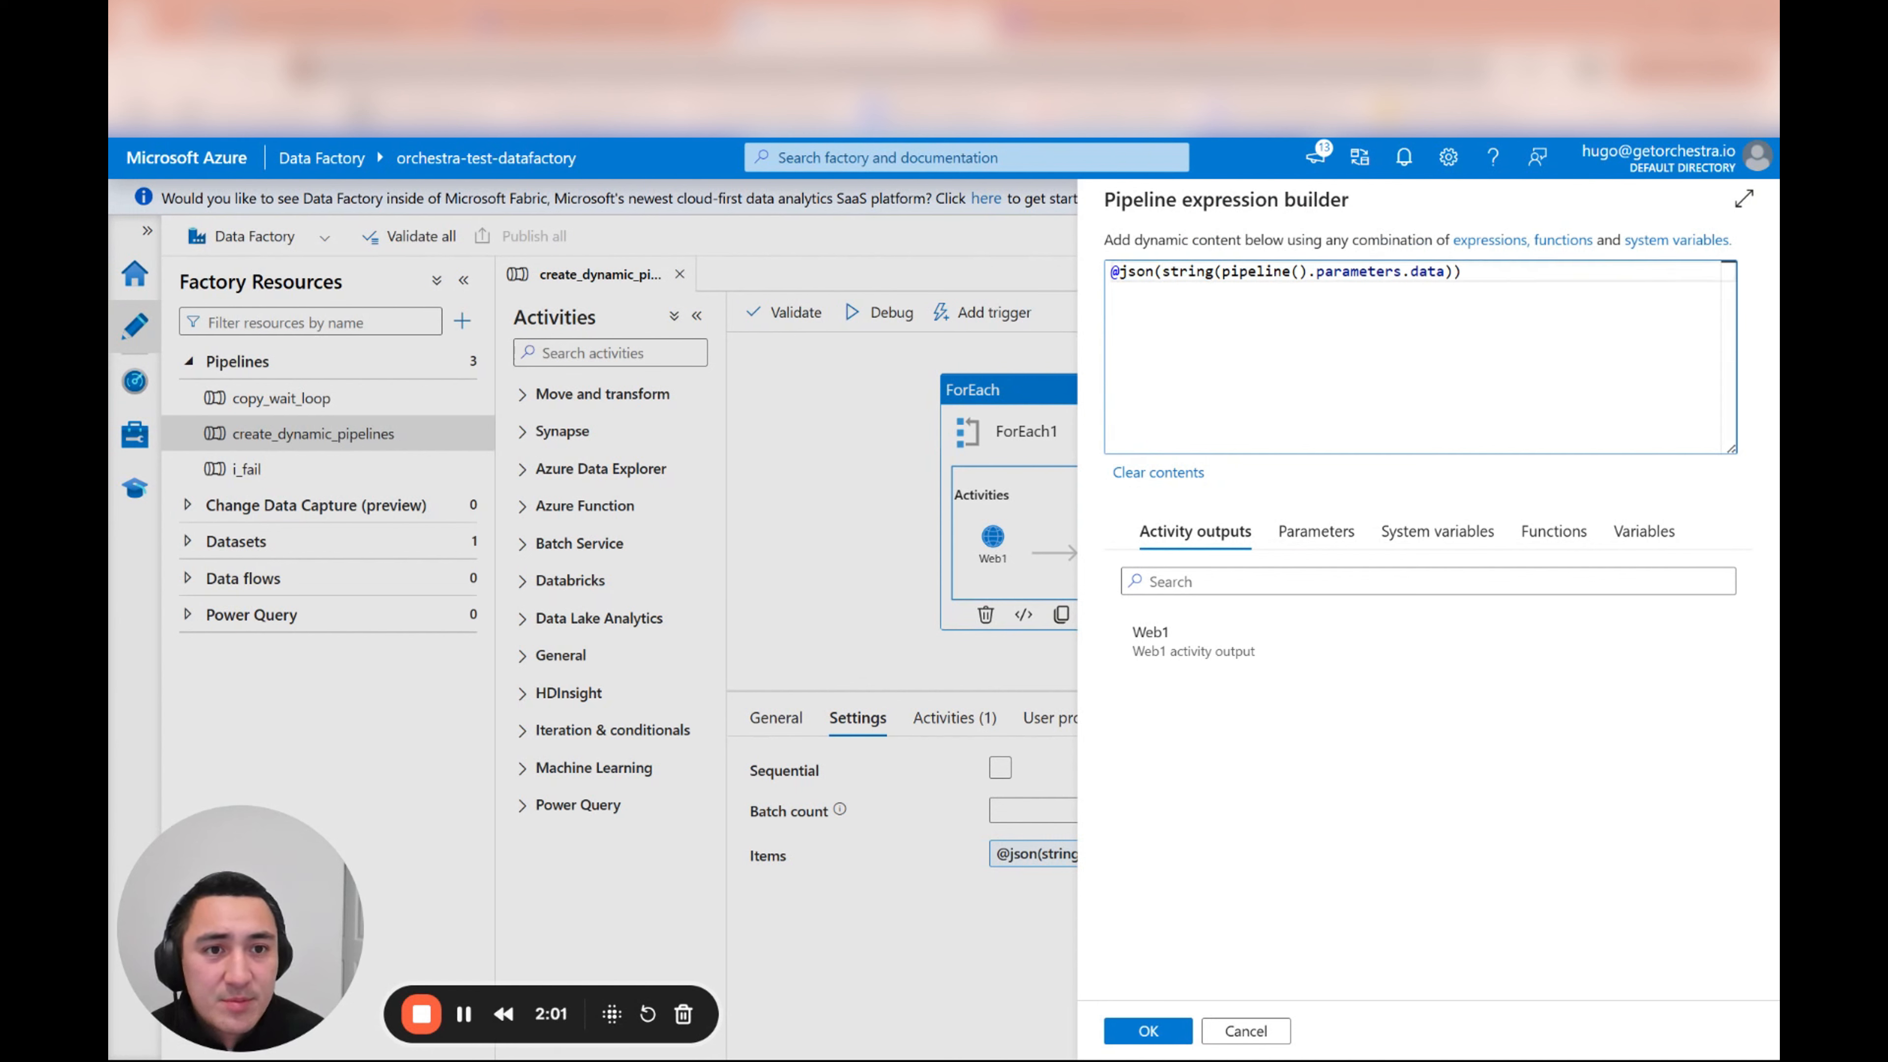
drag(1462, 272, 1124, 273)
click(1166, 1040)
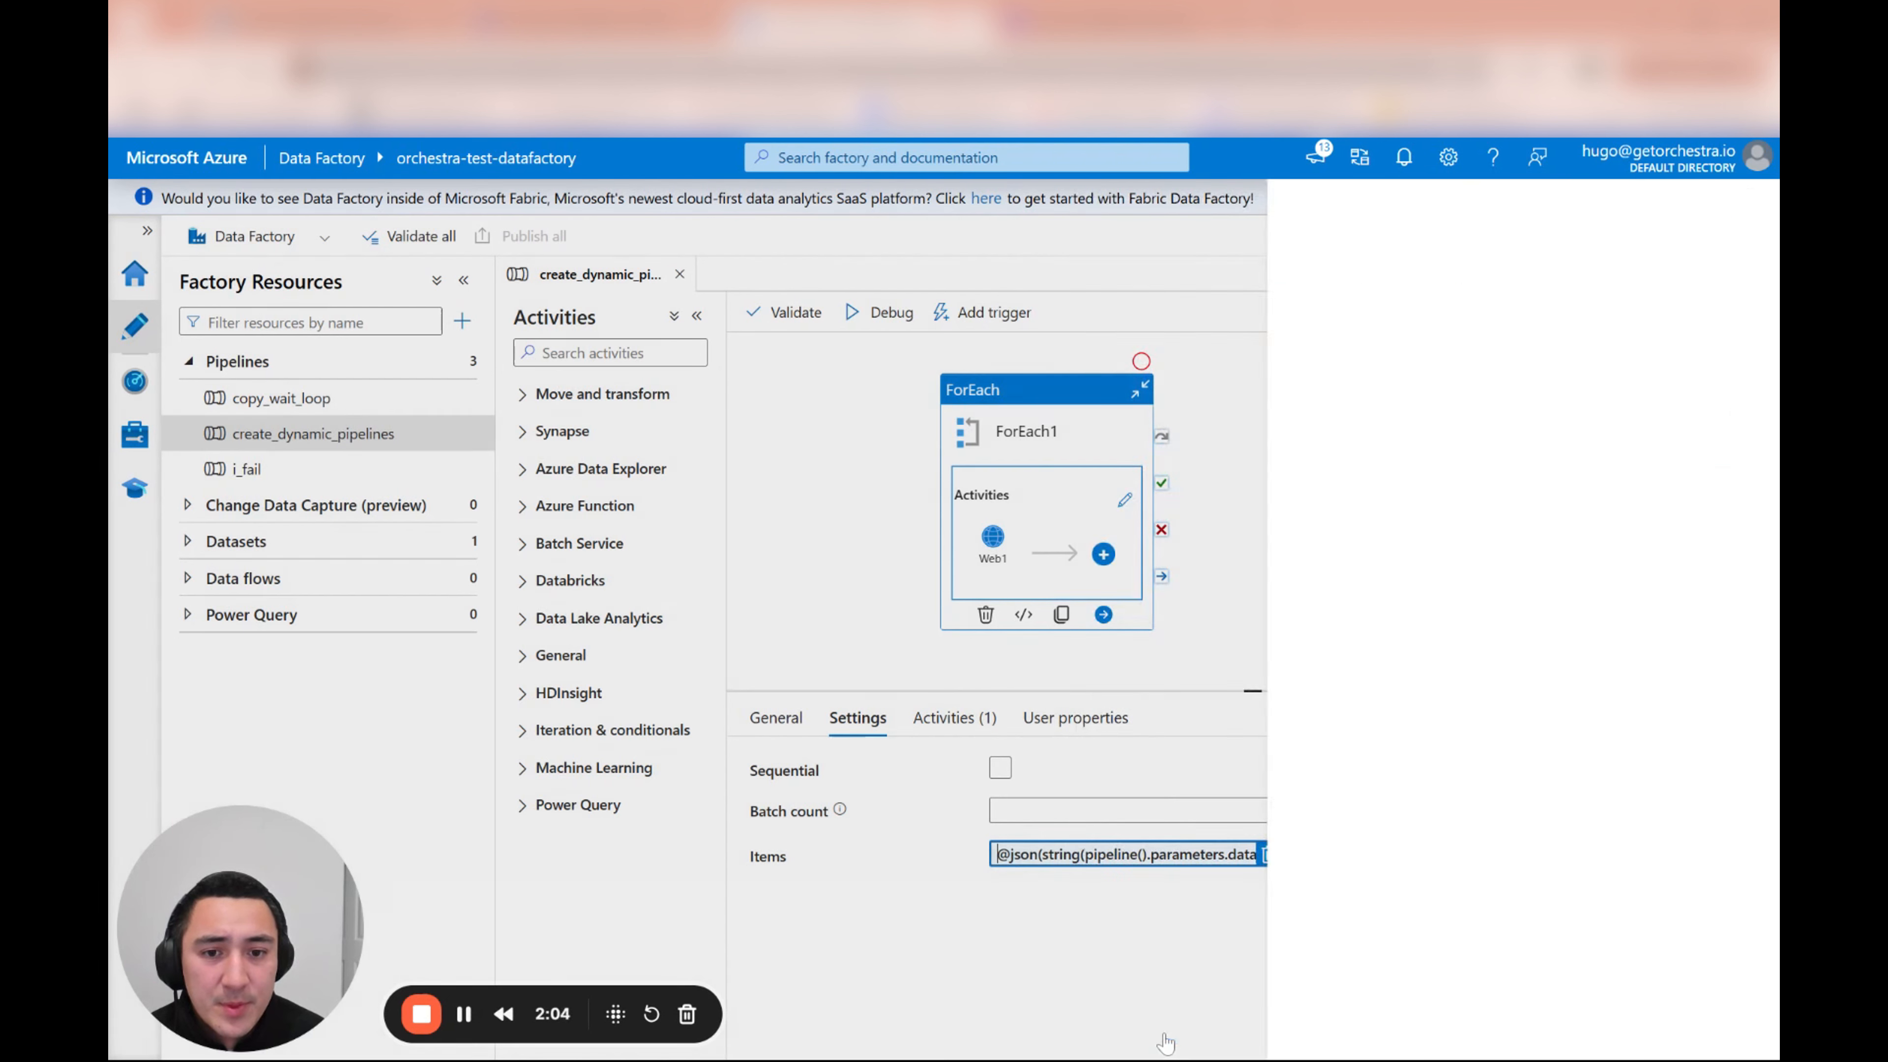
click(958, 720)
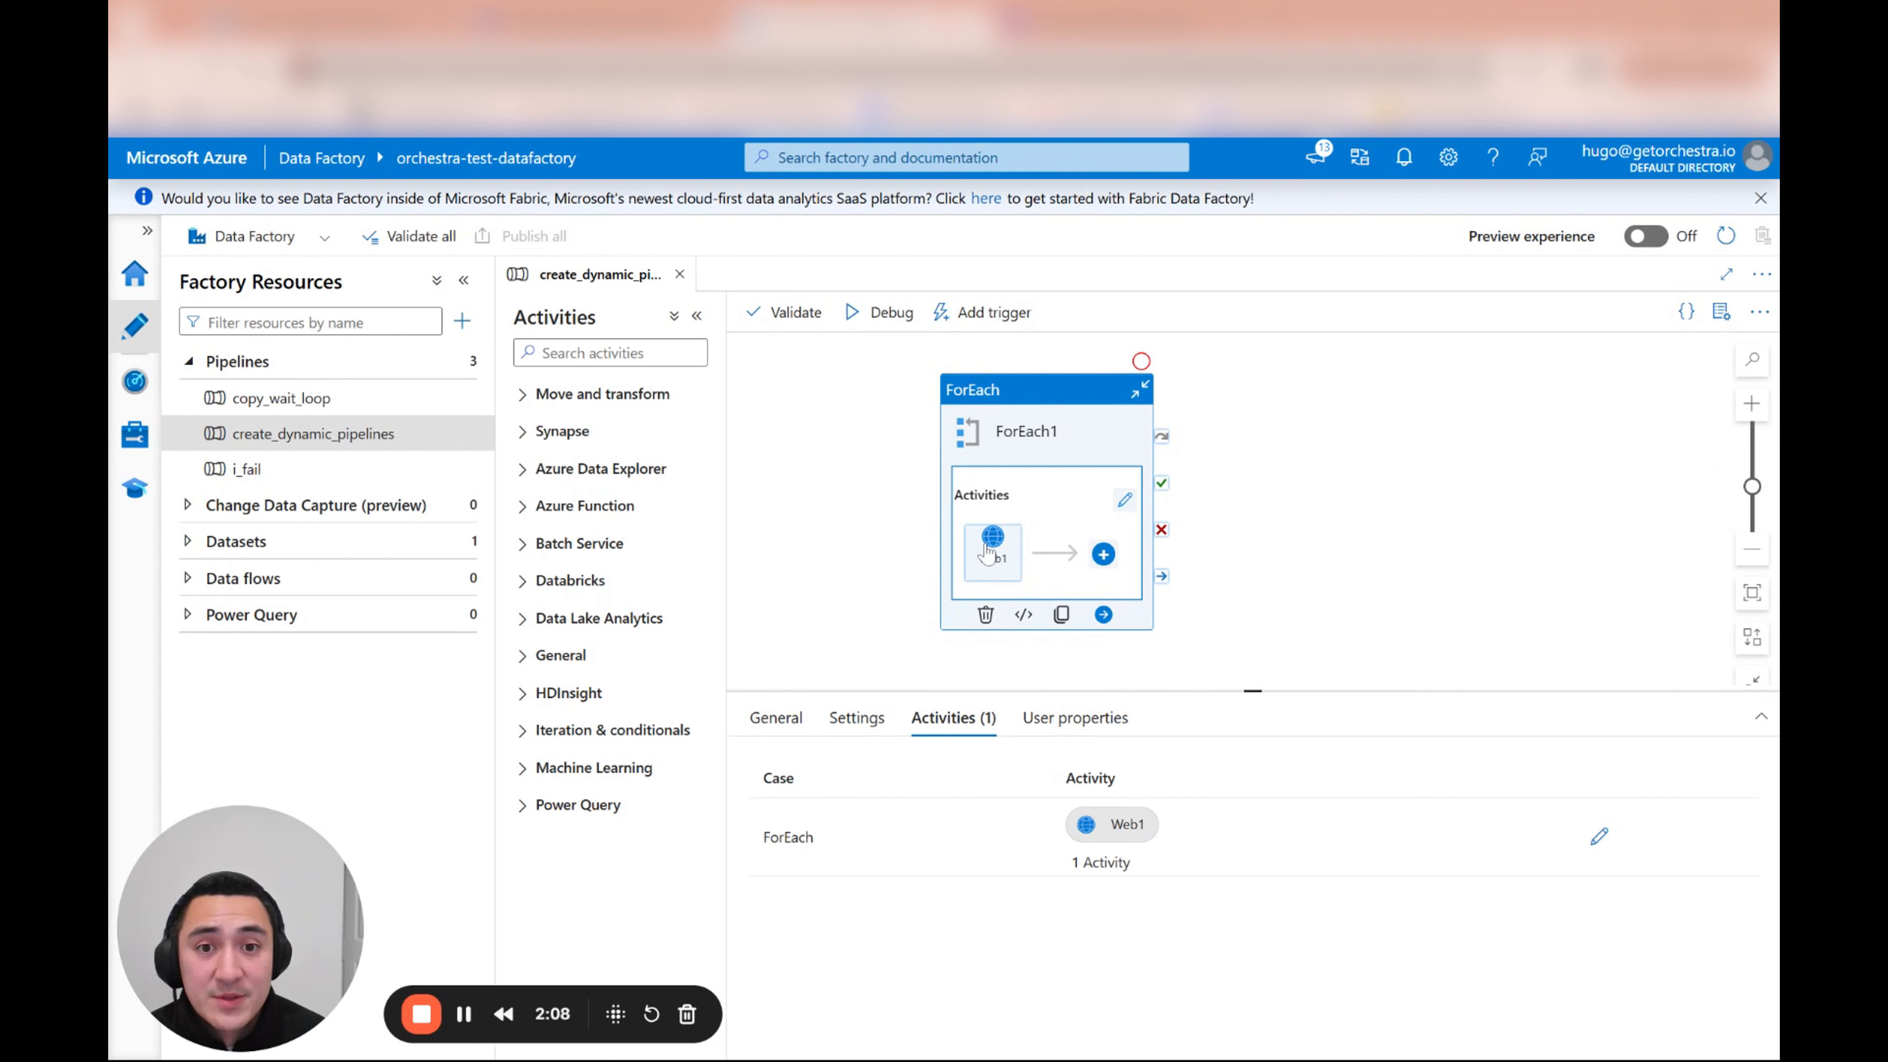
Step: Search the available activities for copy, replacing that search with one for notebook
click(571, 355)
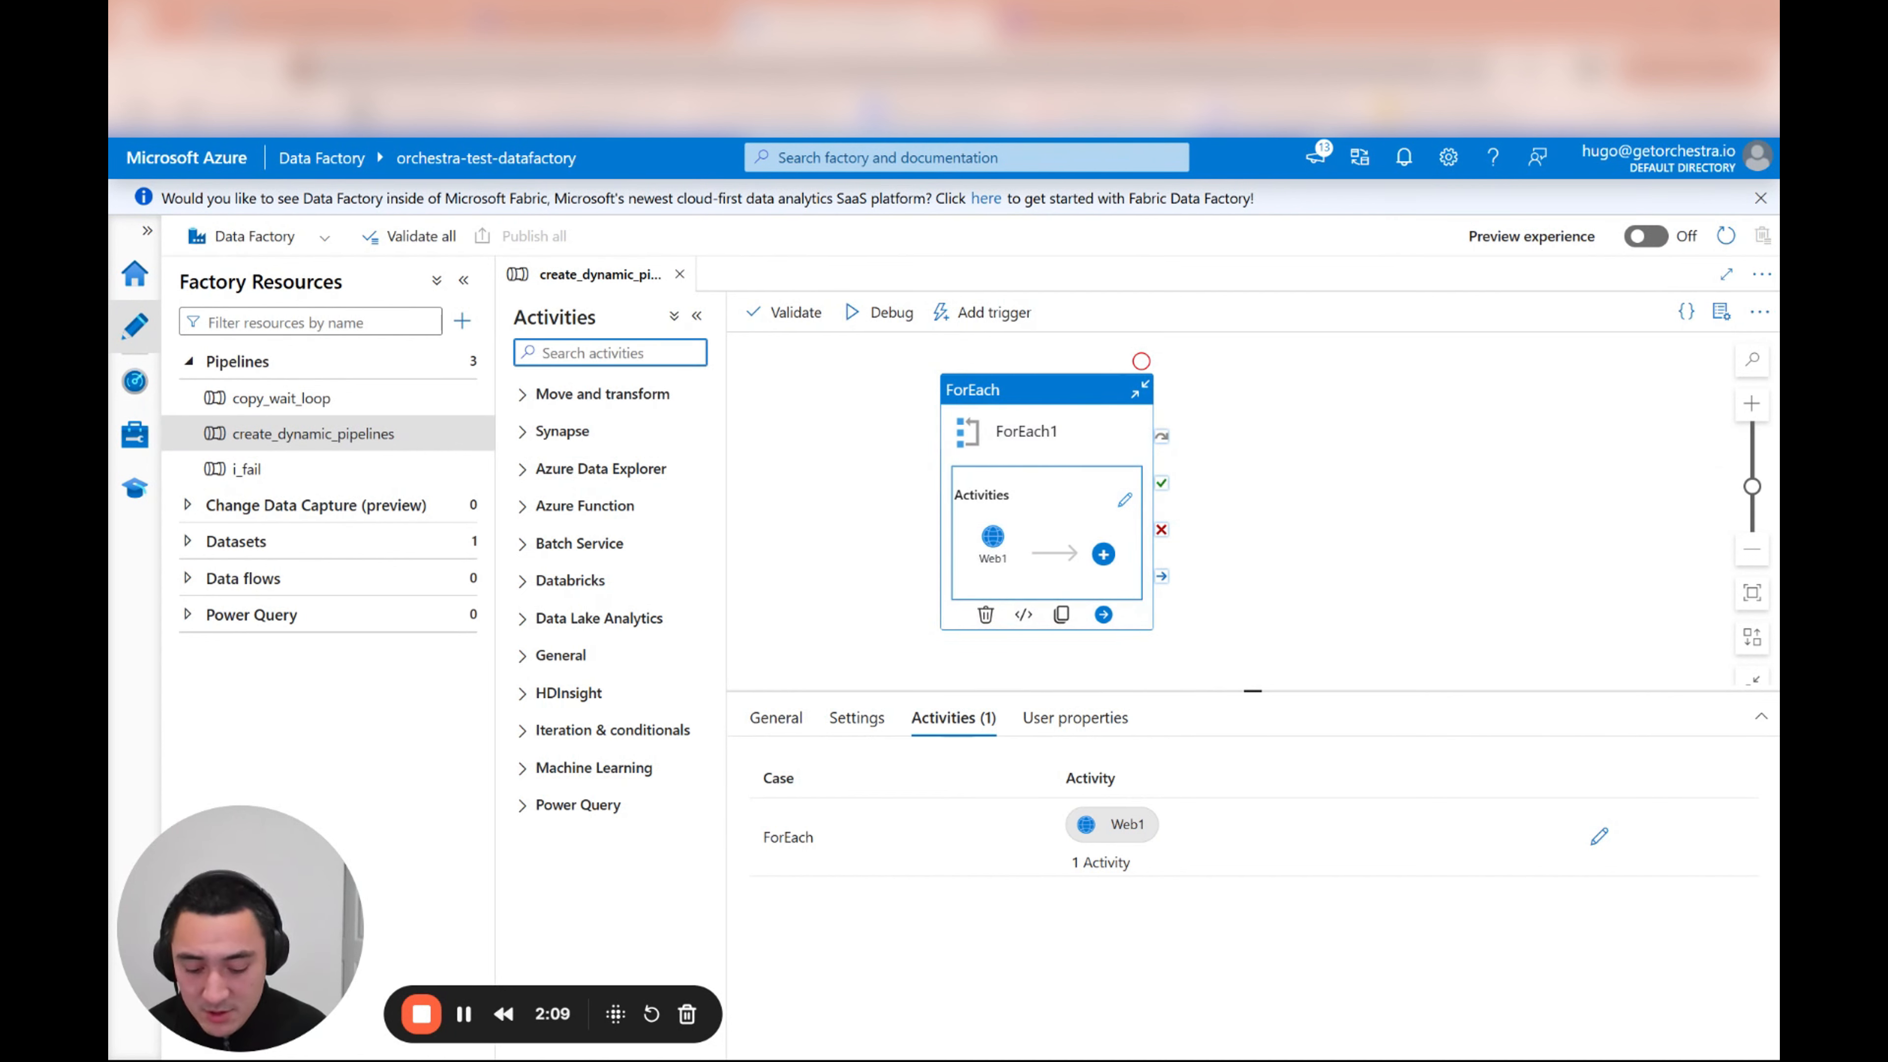
text(copy)
key(ctrl+a)
text(noteboo)
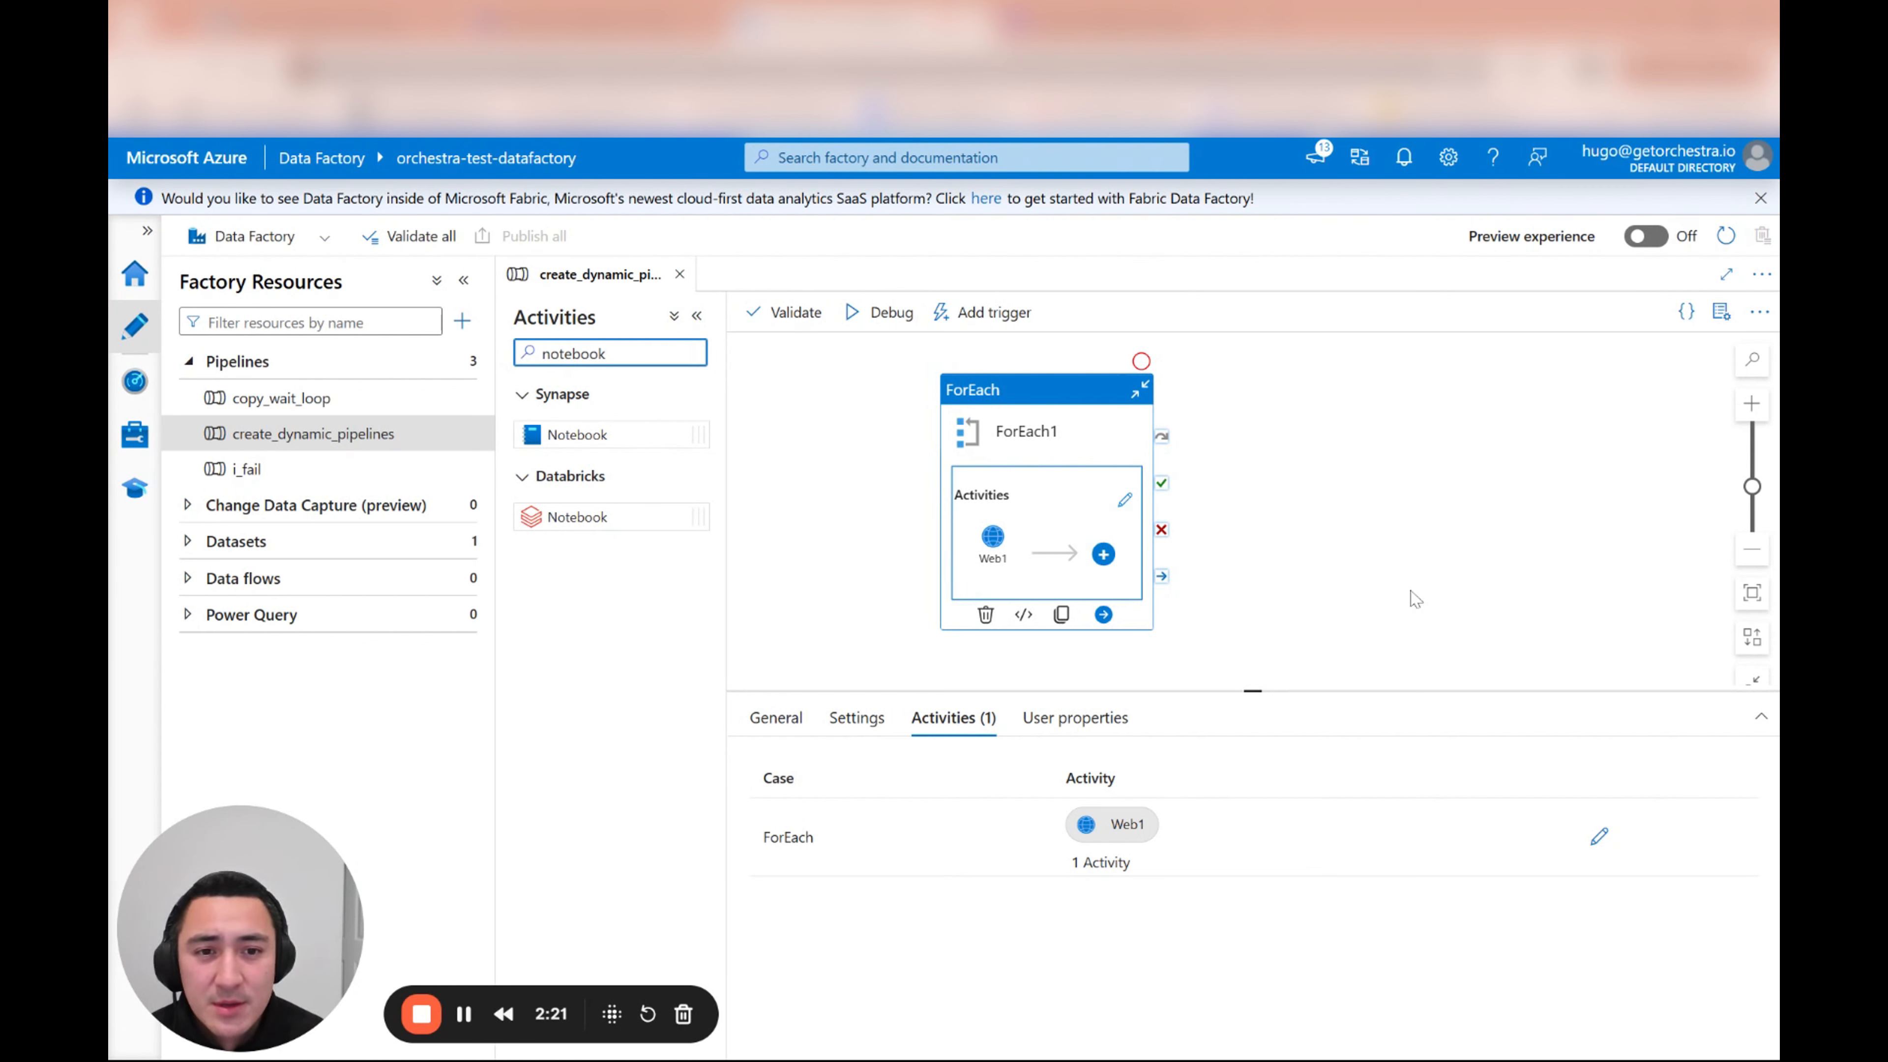
click(1023, 537)
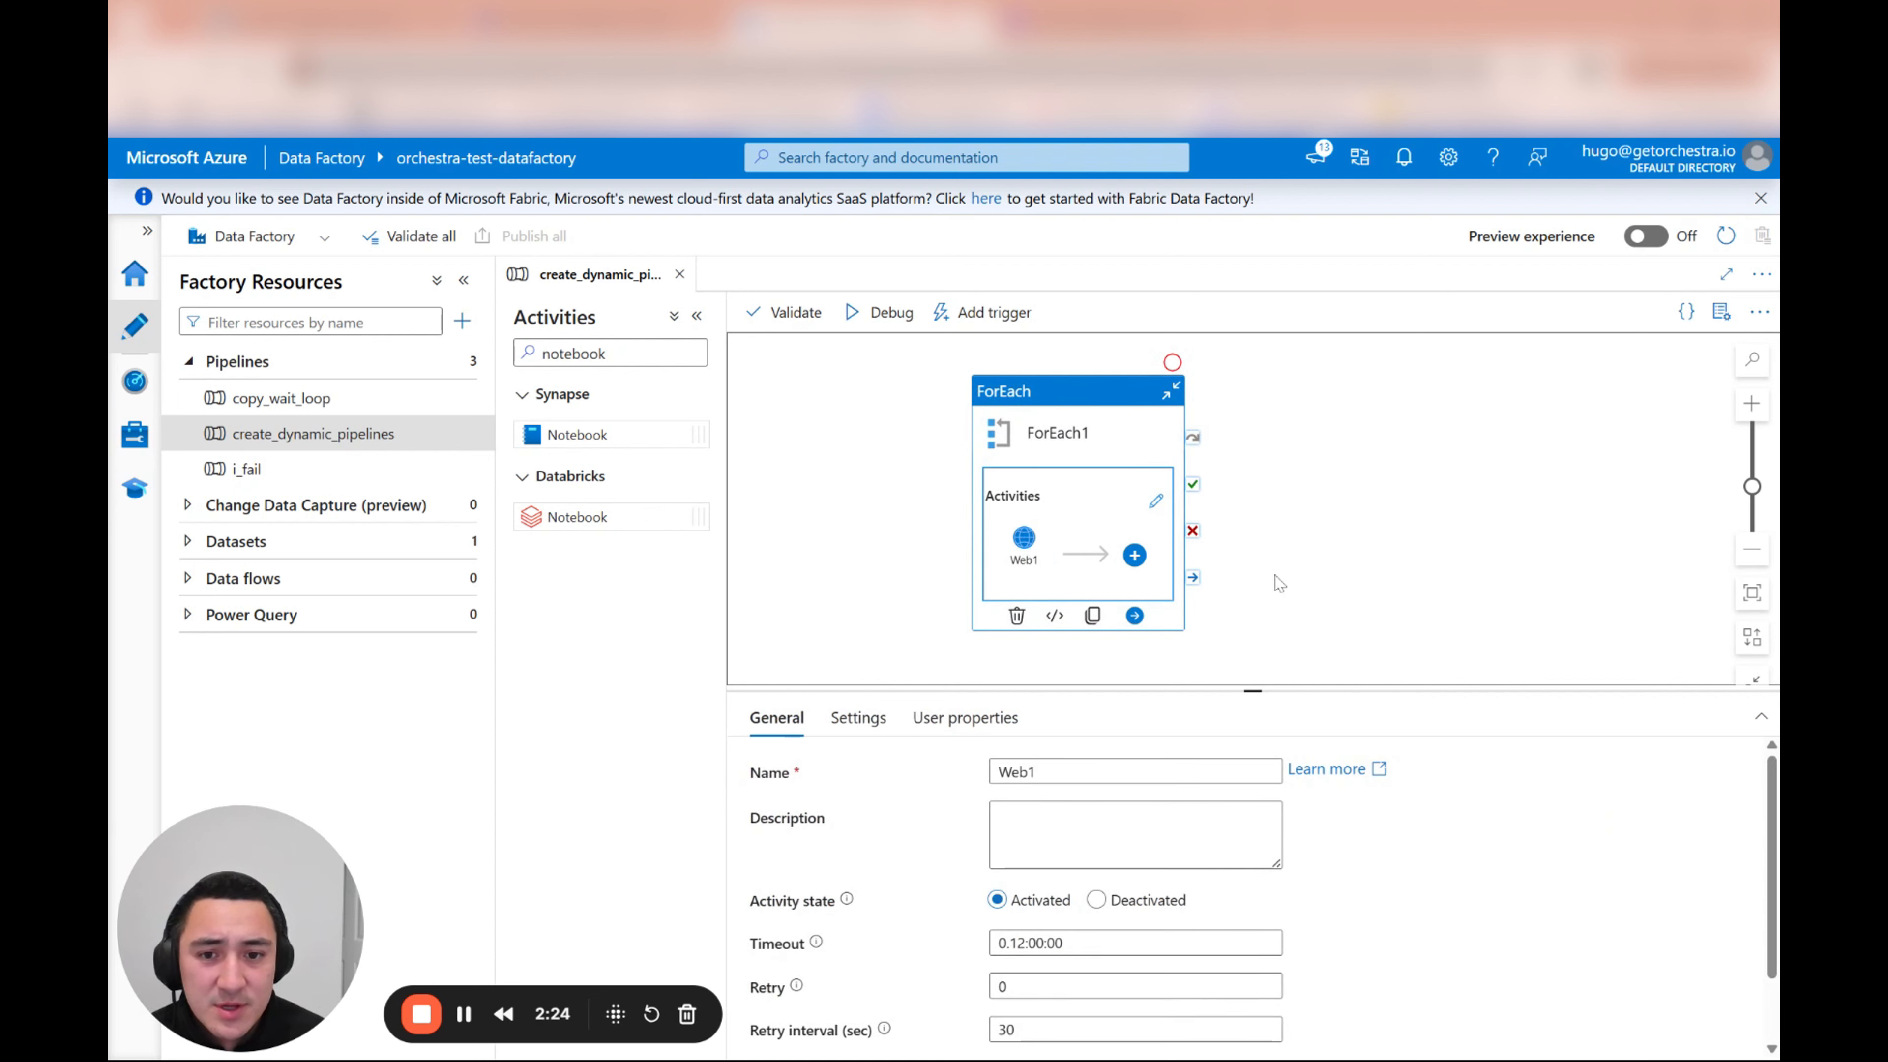
drag(1252, 686, 1266, 520)
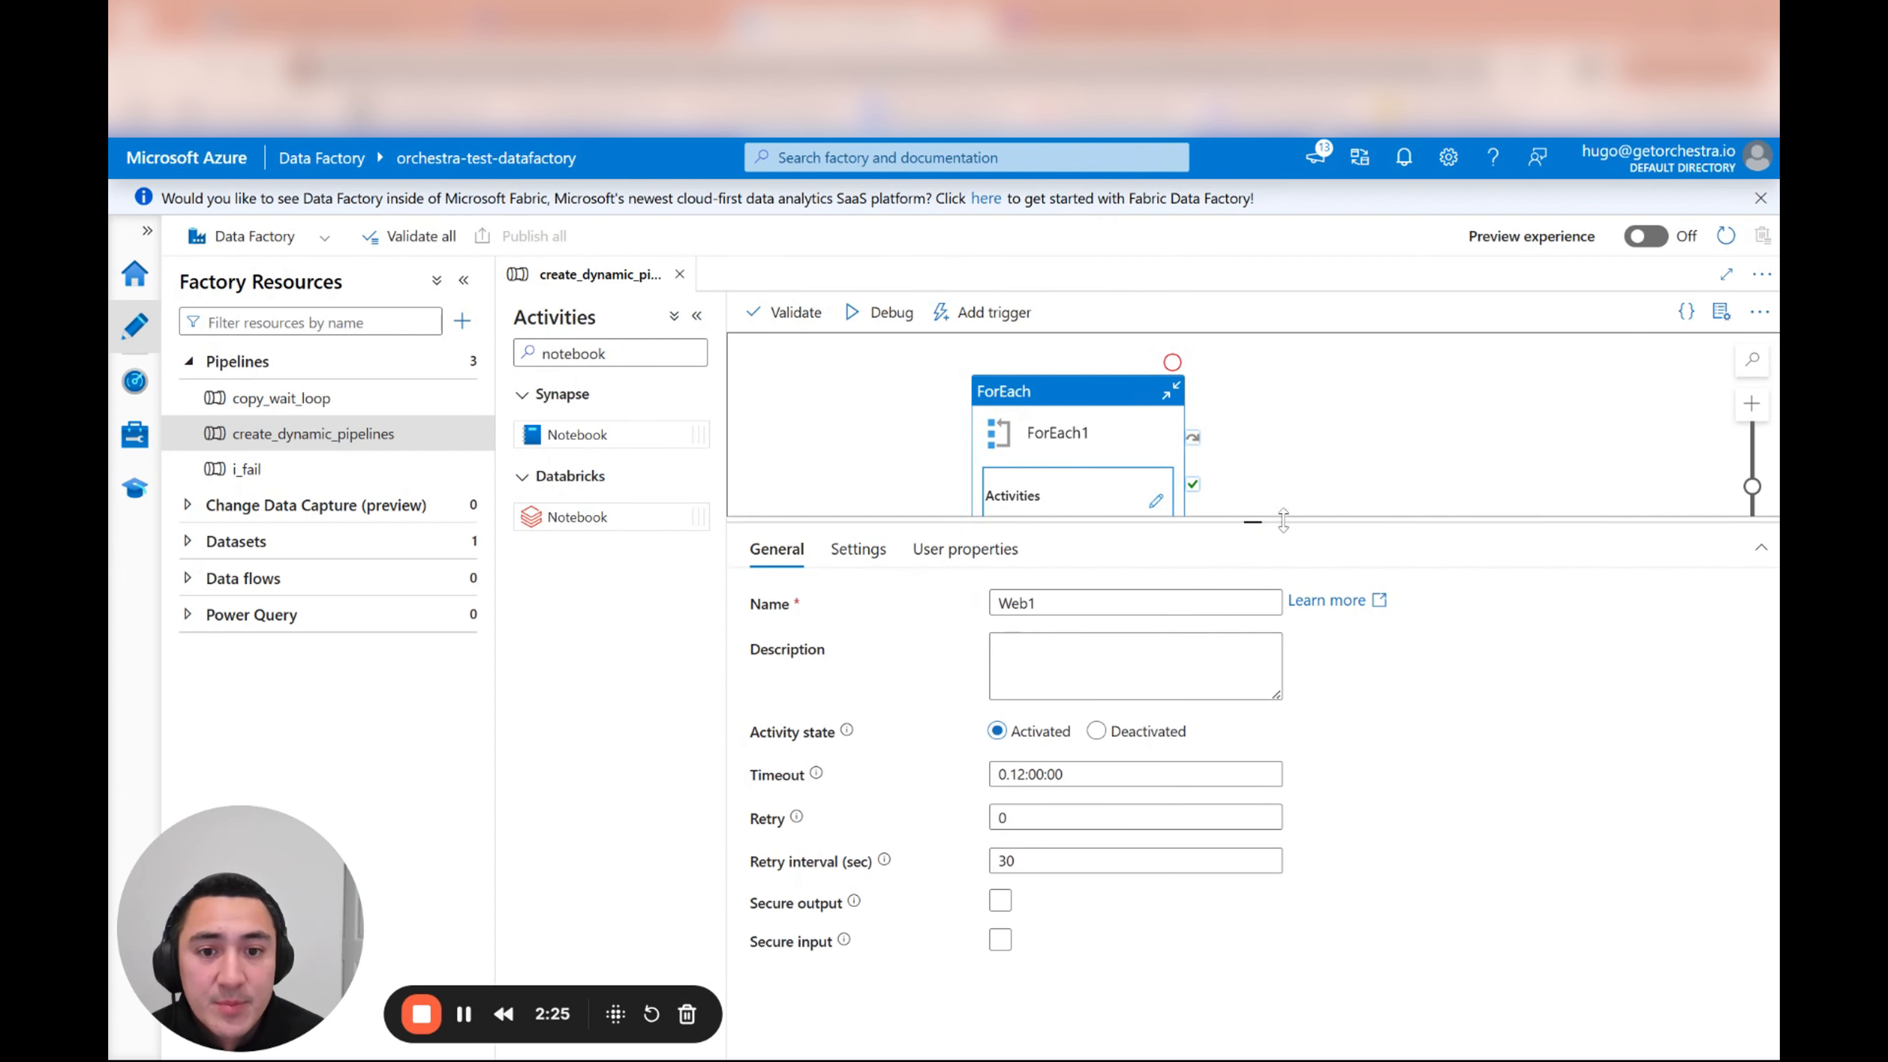
click(883, 564)
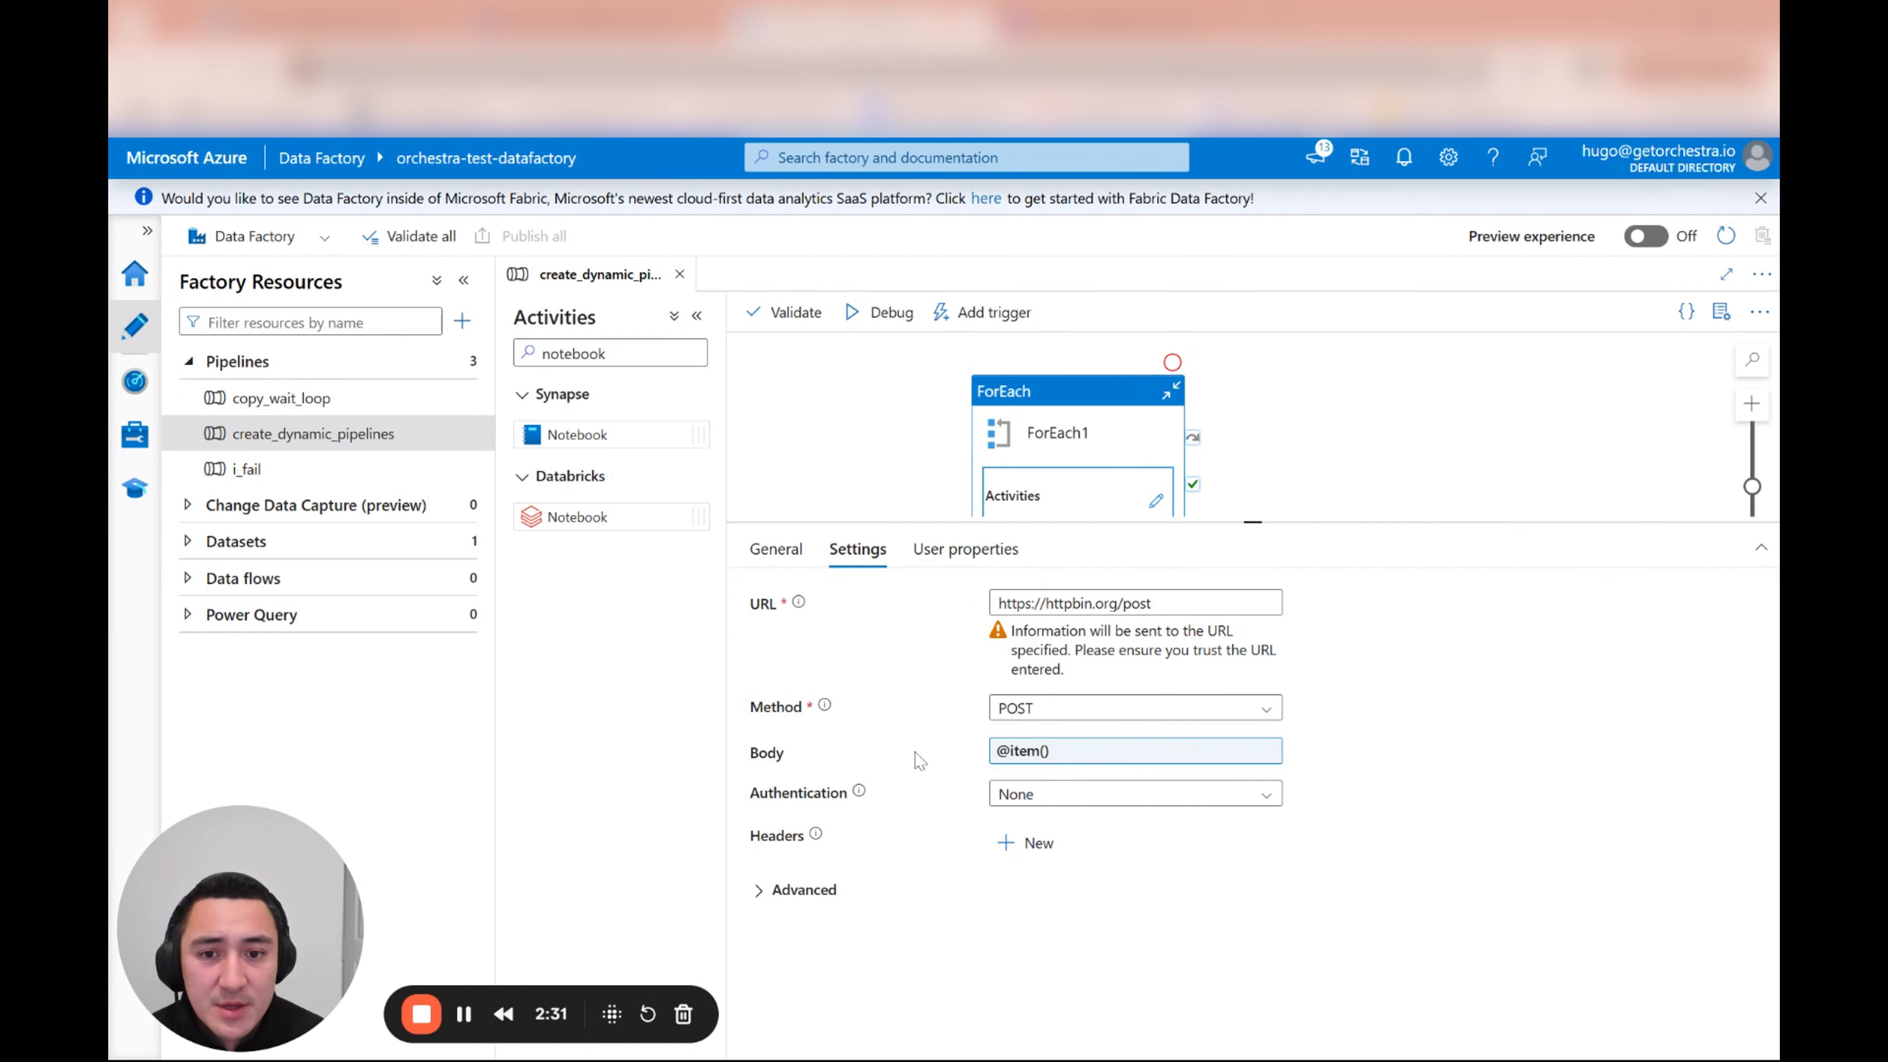
click(1054, 752)
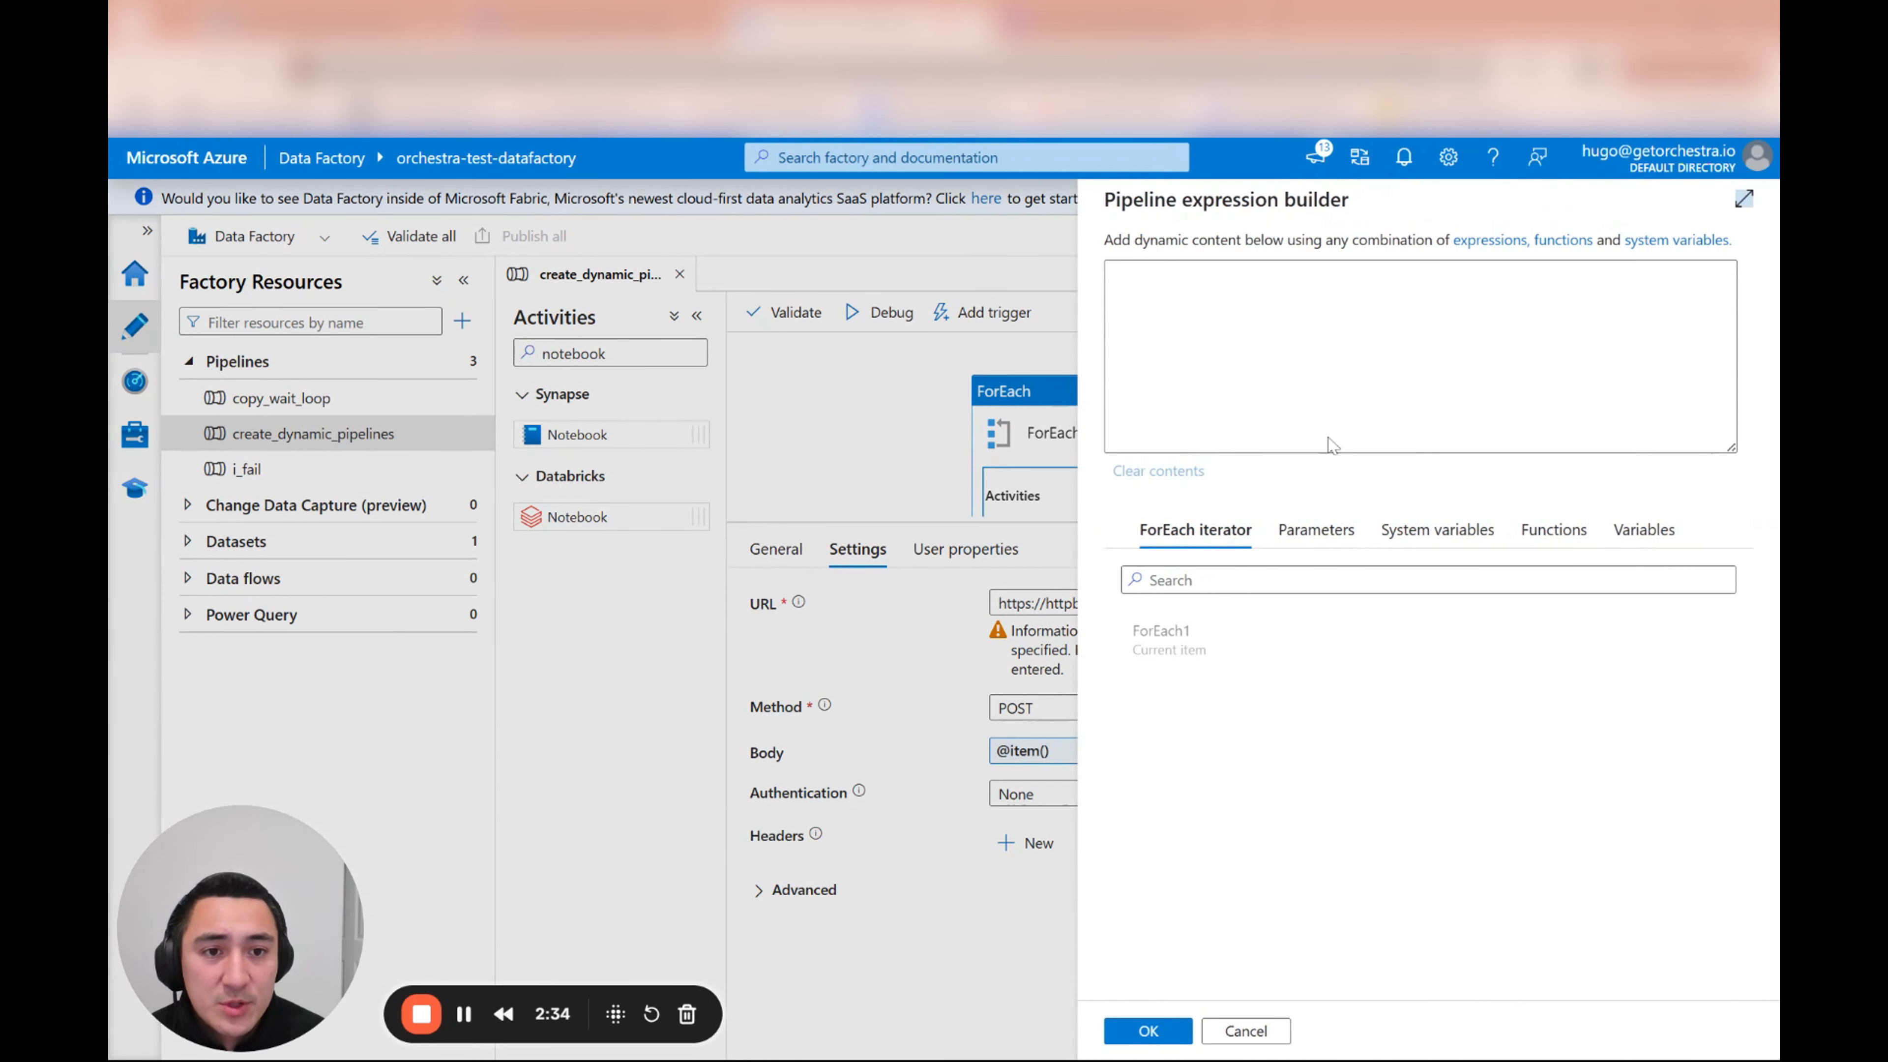
drag(1173, 272, 1120, 272)
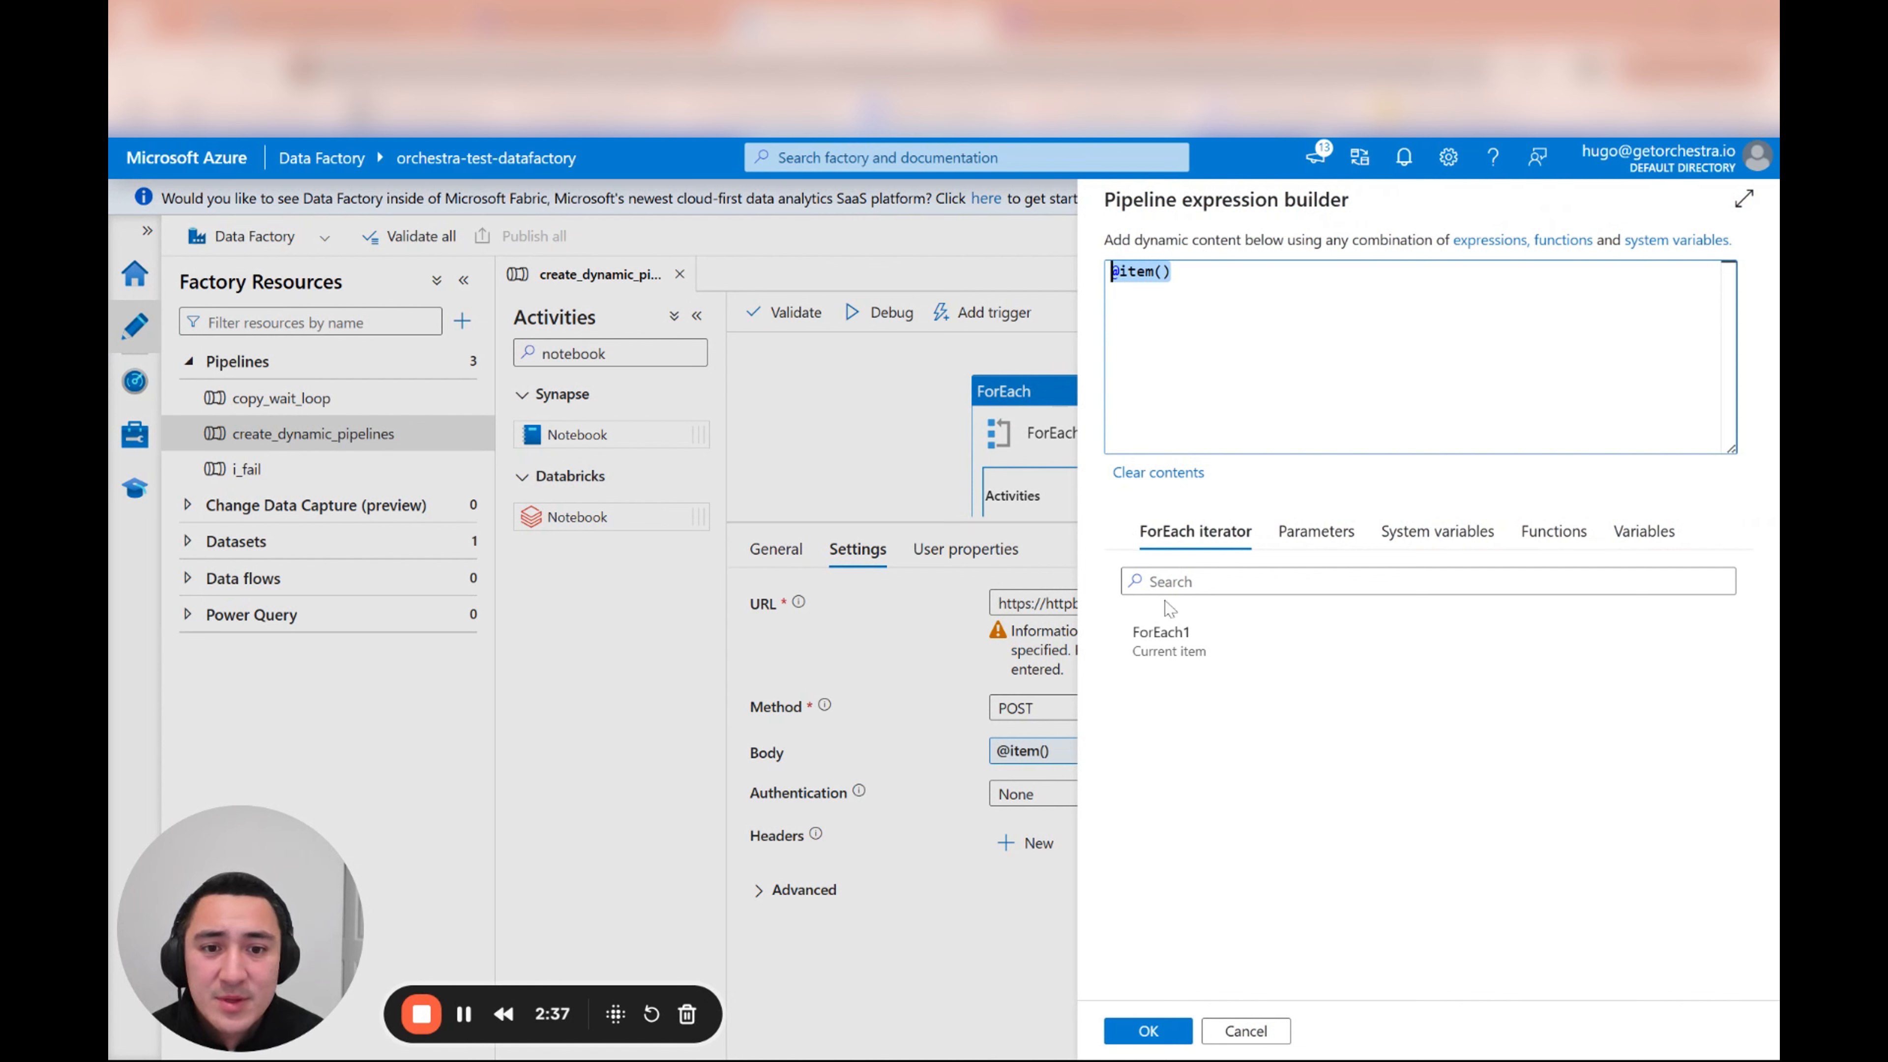
click(1186, 1041)
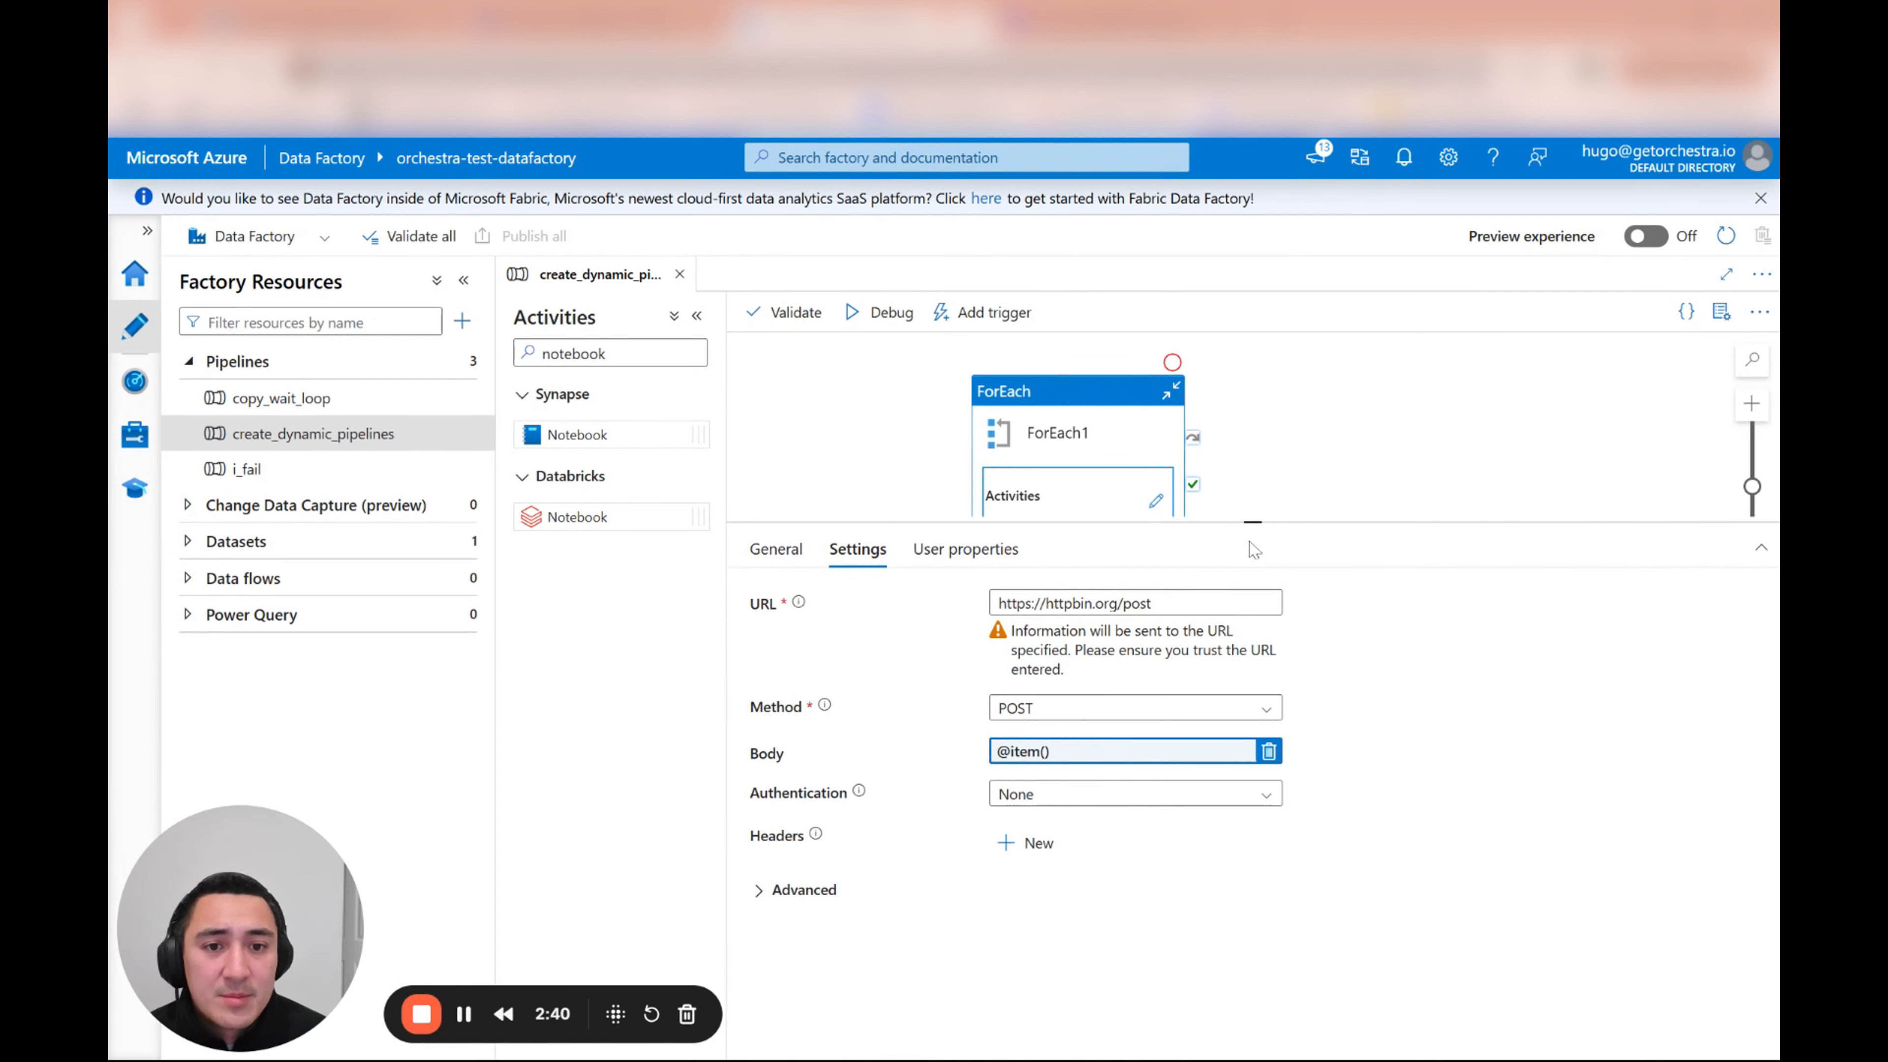
drag(1251, 547, 1251, 652)
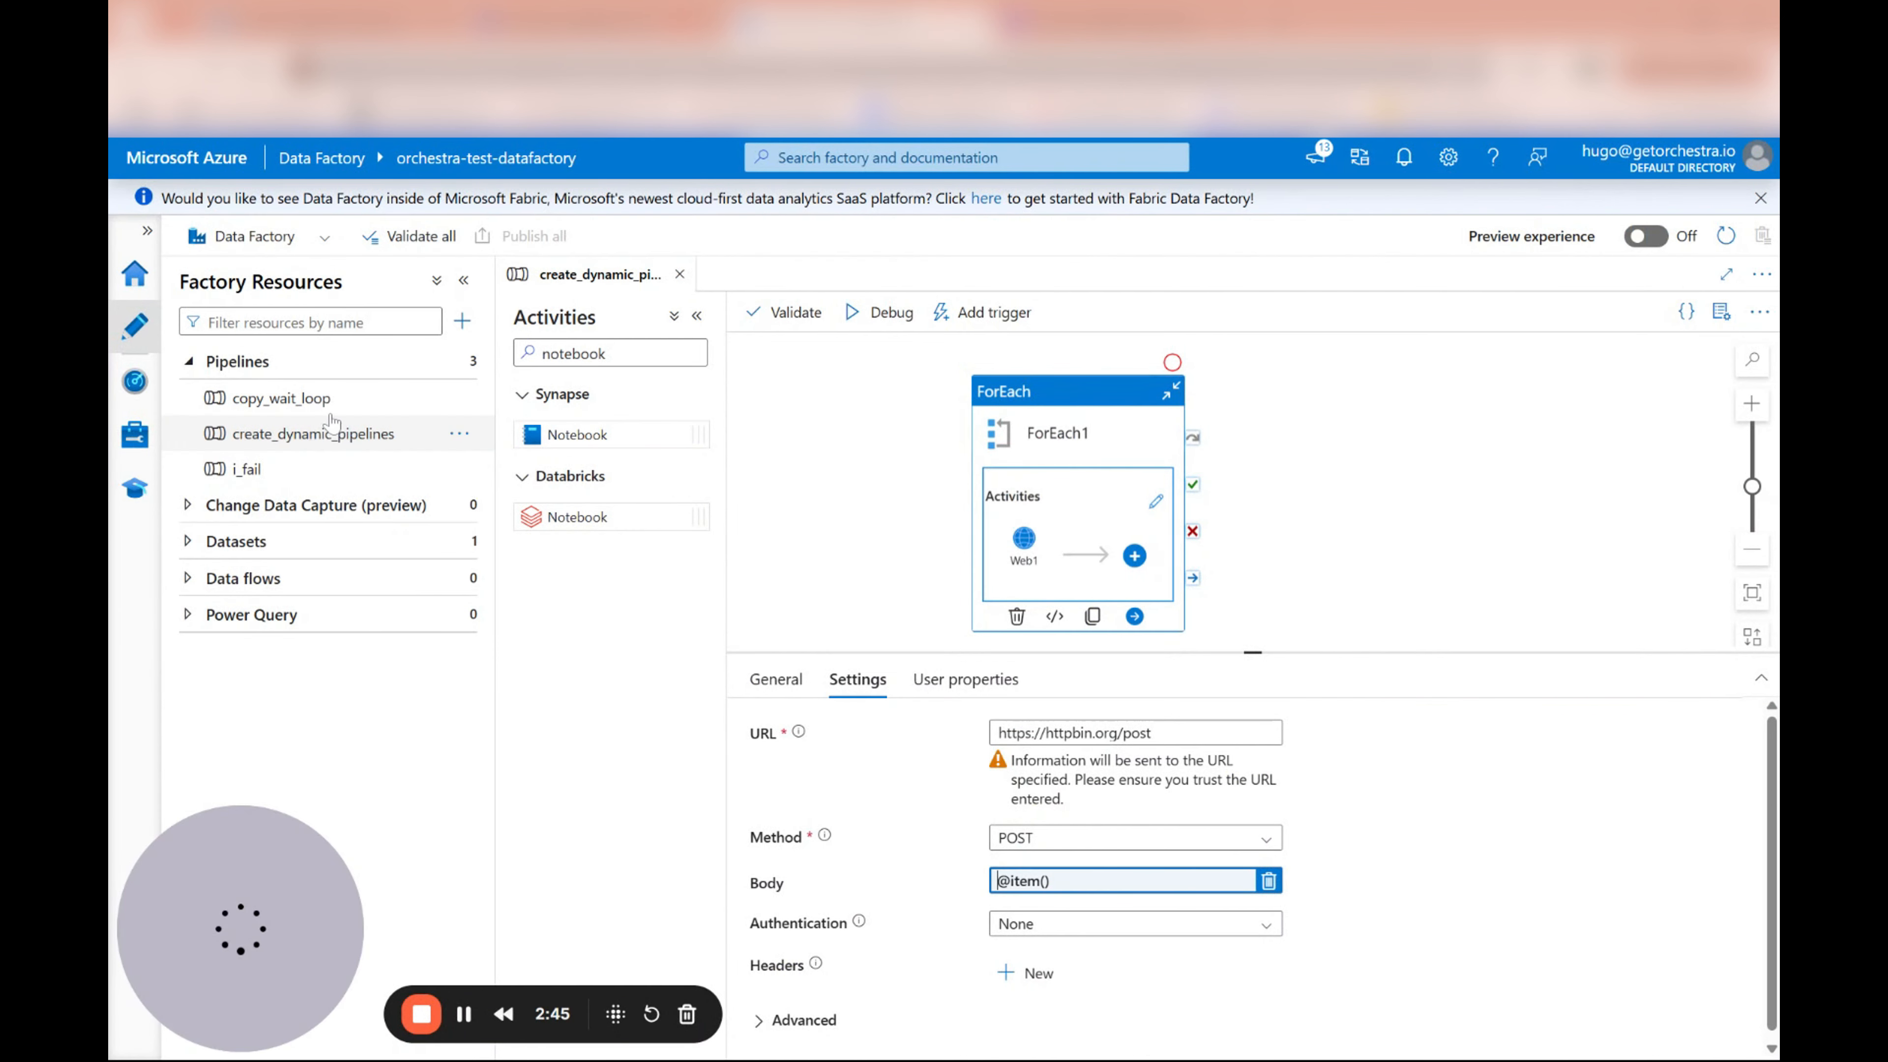
Step: Open the monitored pipeline runs, check the latest copy_wait_loop run's activities and return to the run list
click(135, 382)
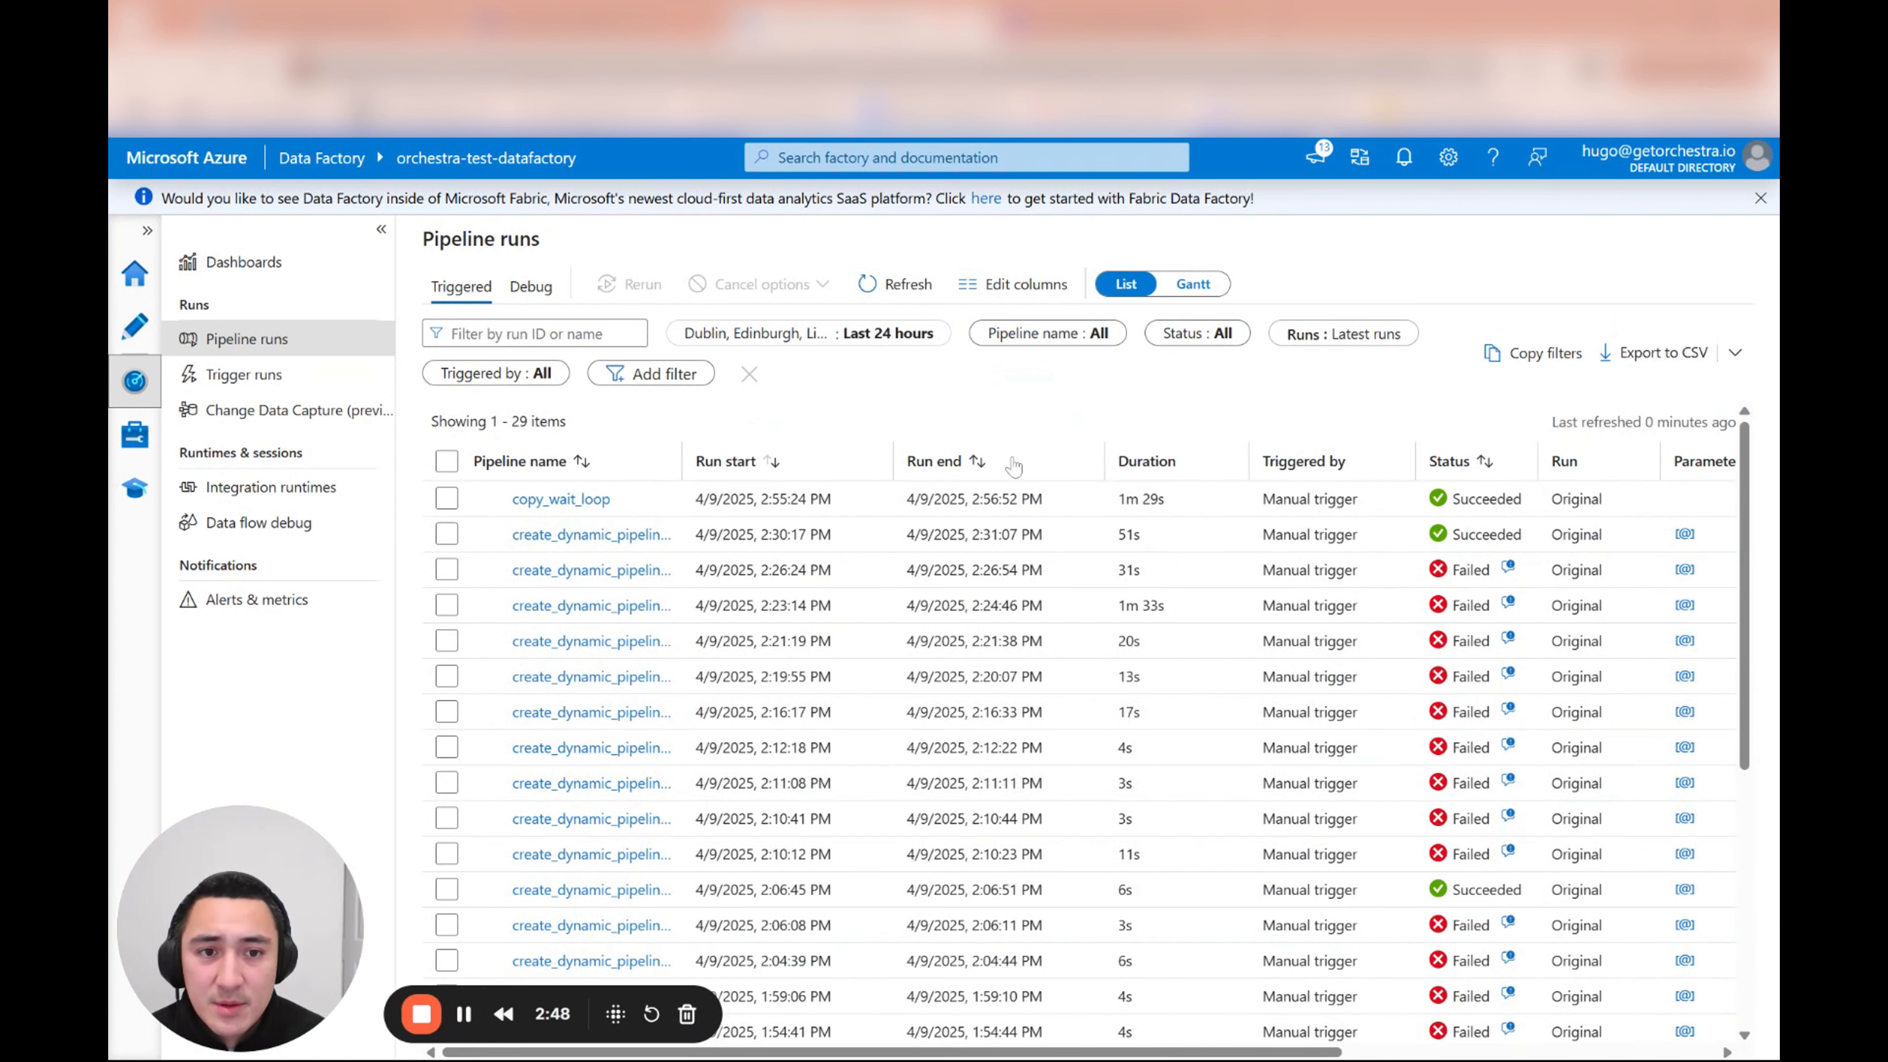
click(559, 500)
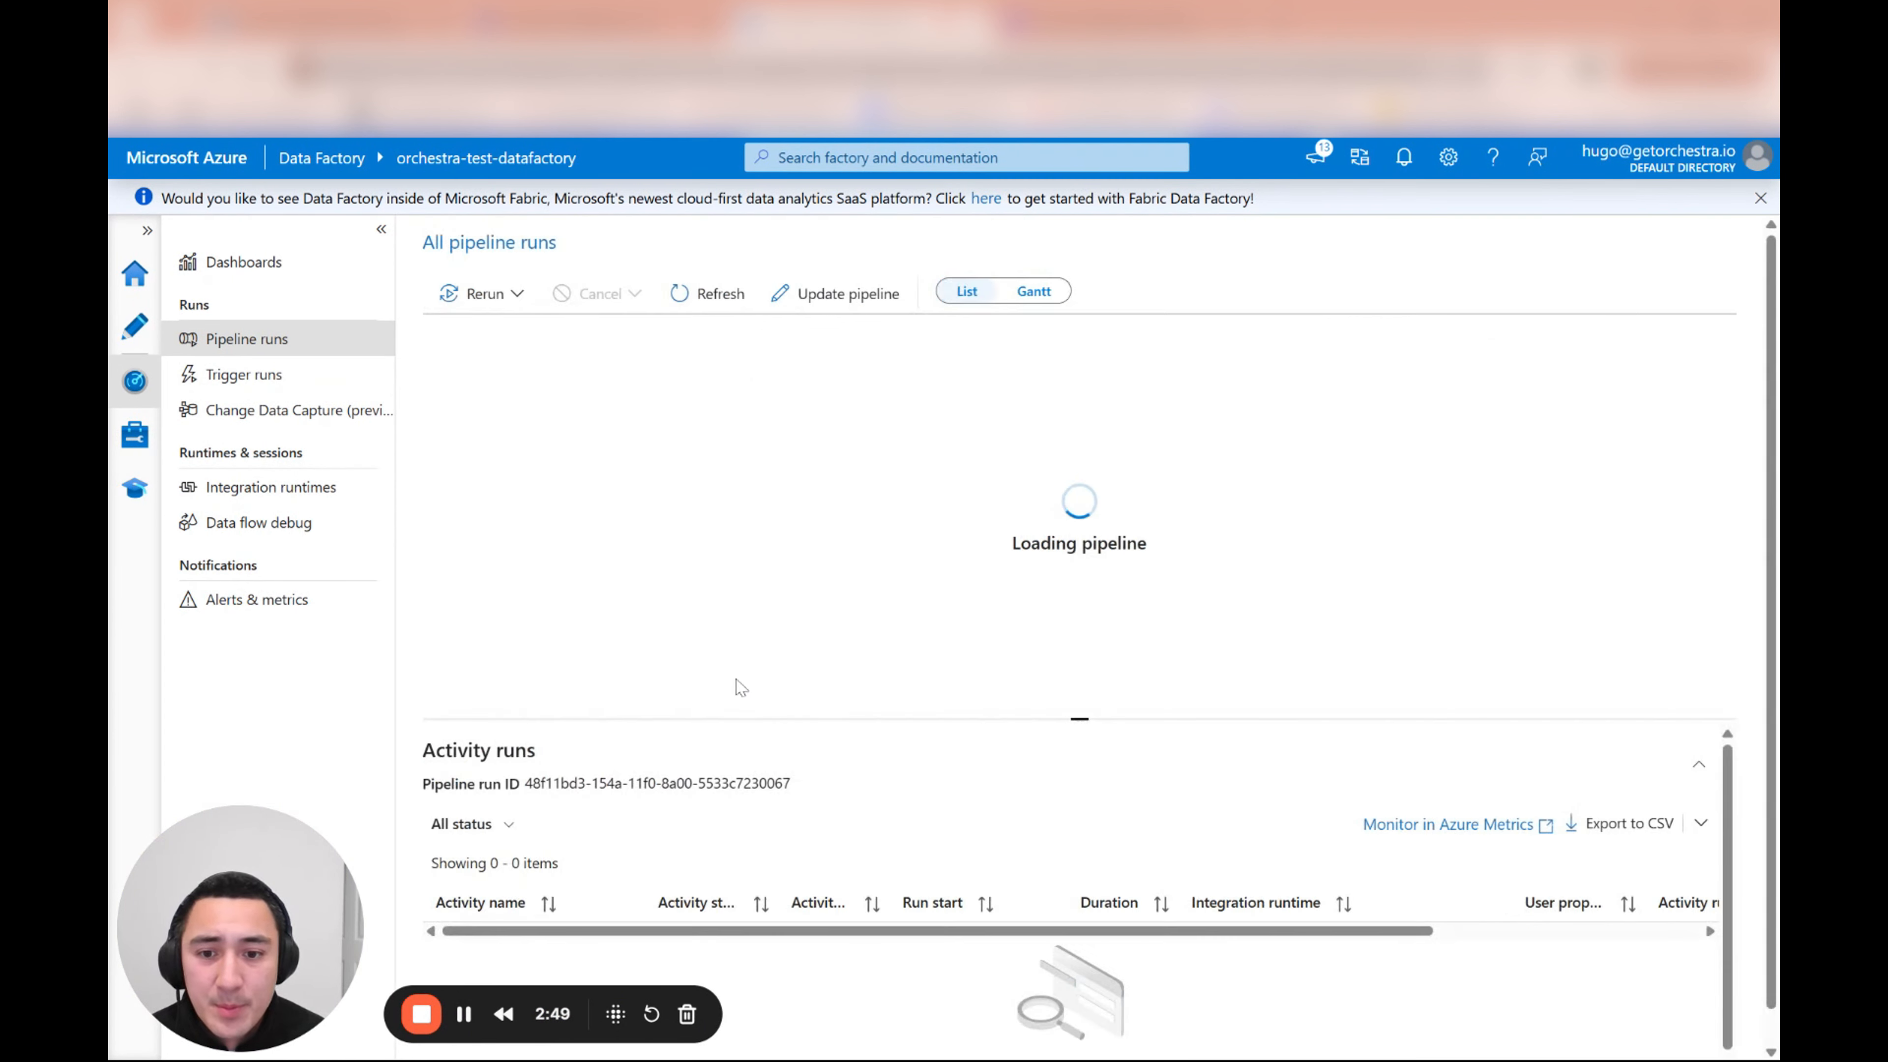
scroll(677, 859, down, 1)
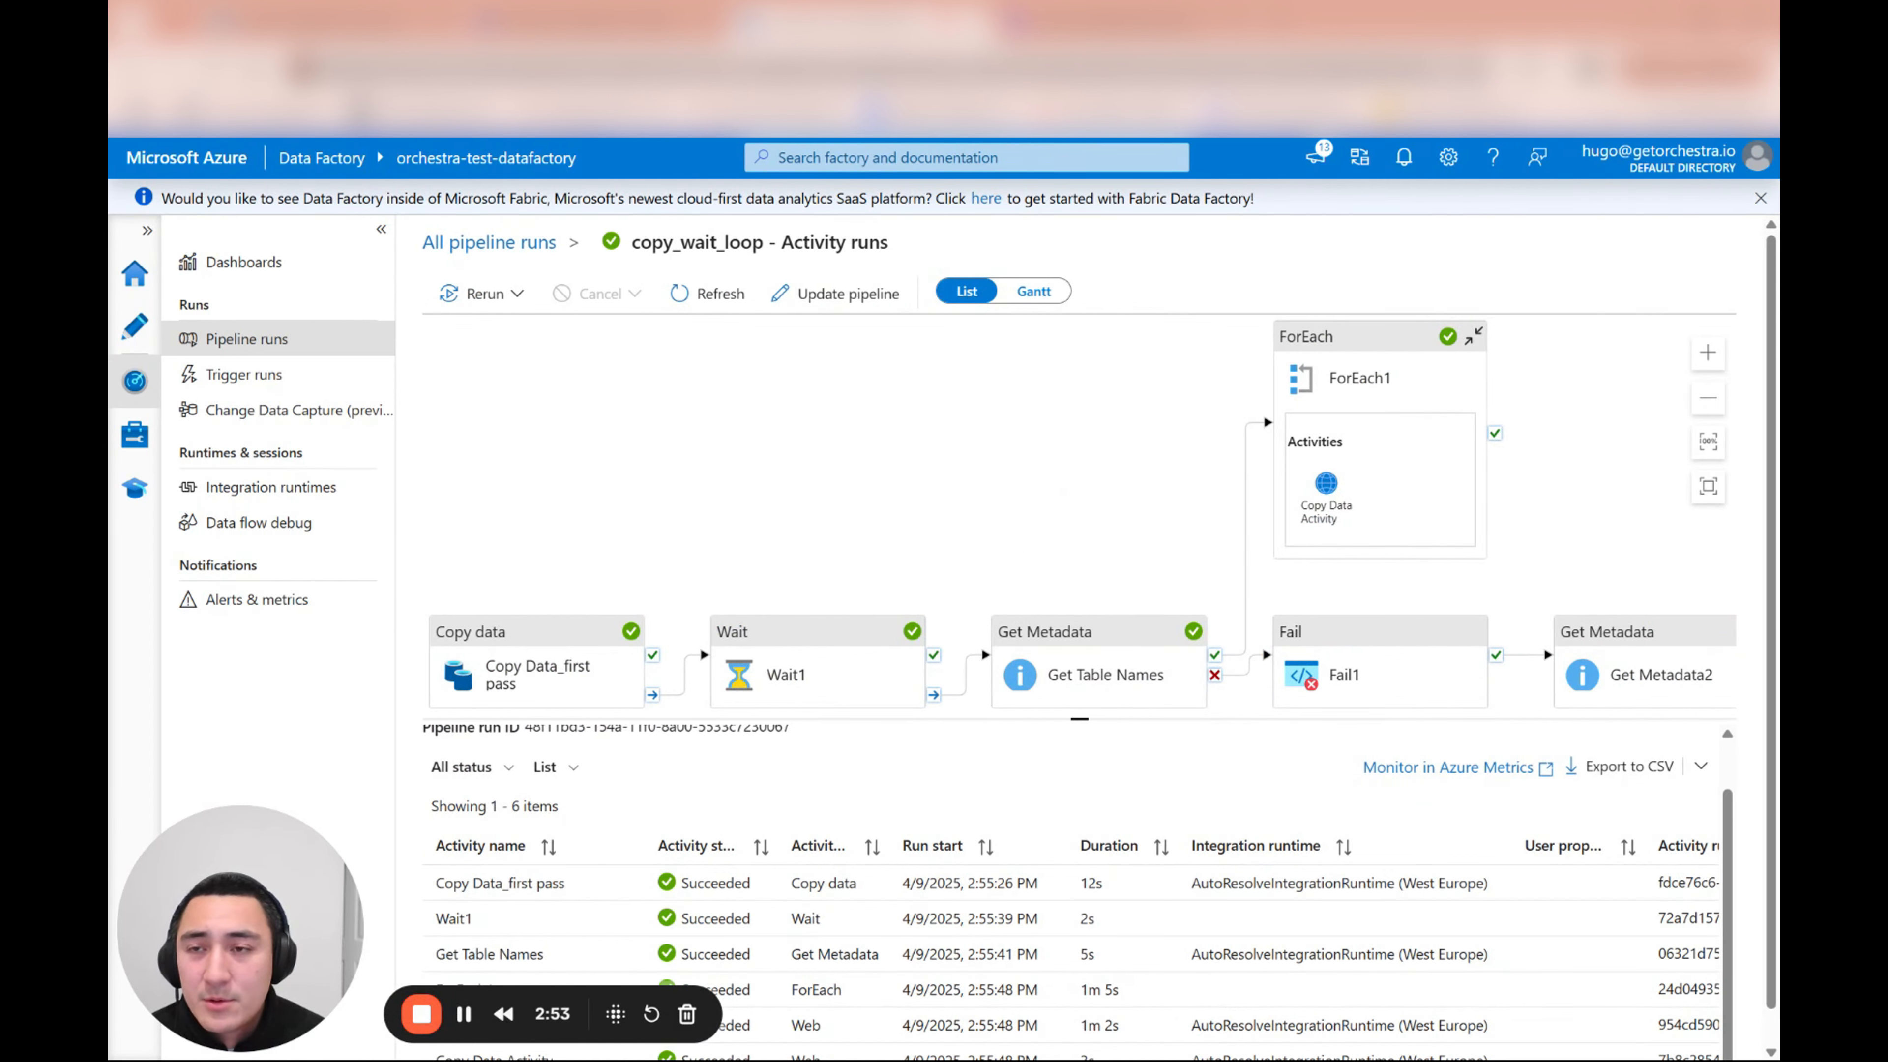
click(135, 69)
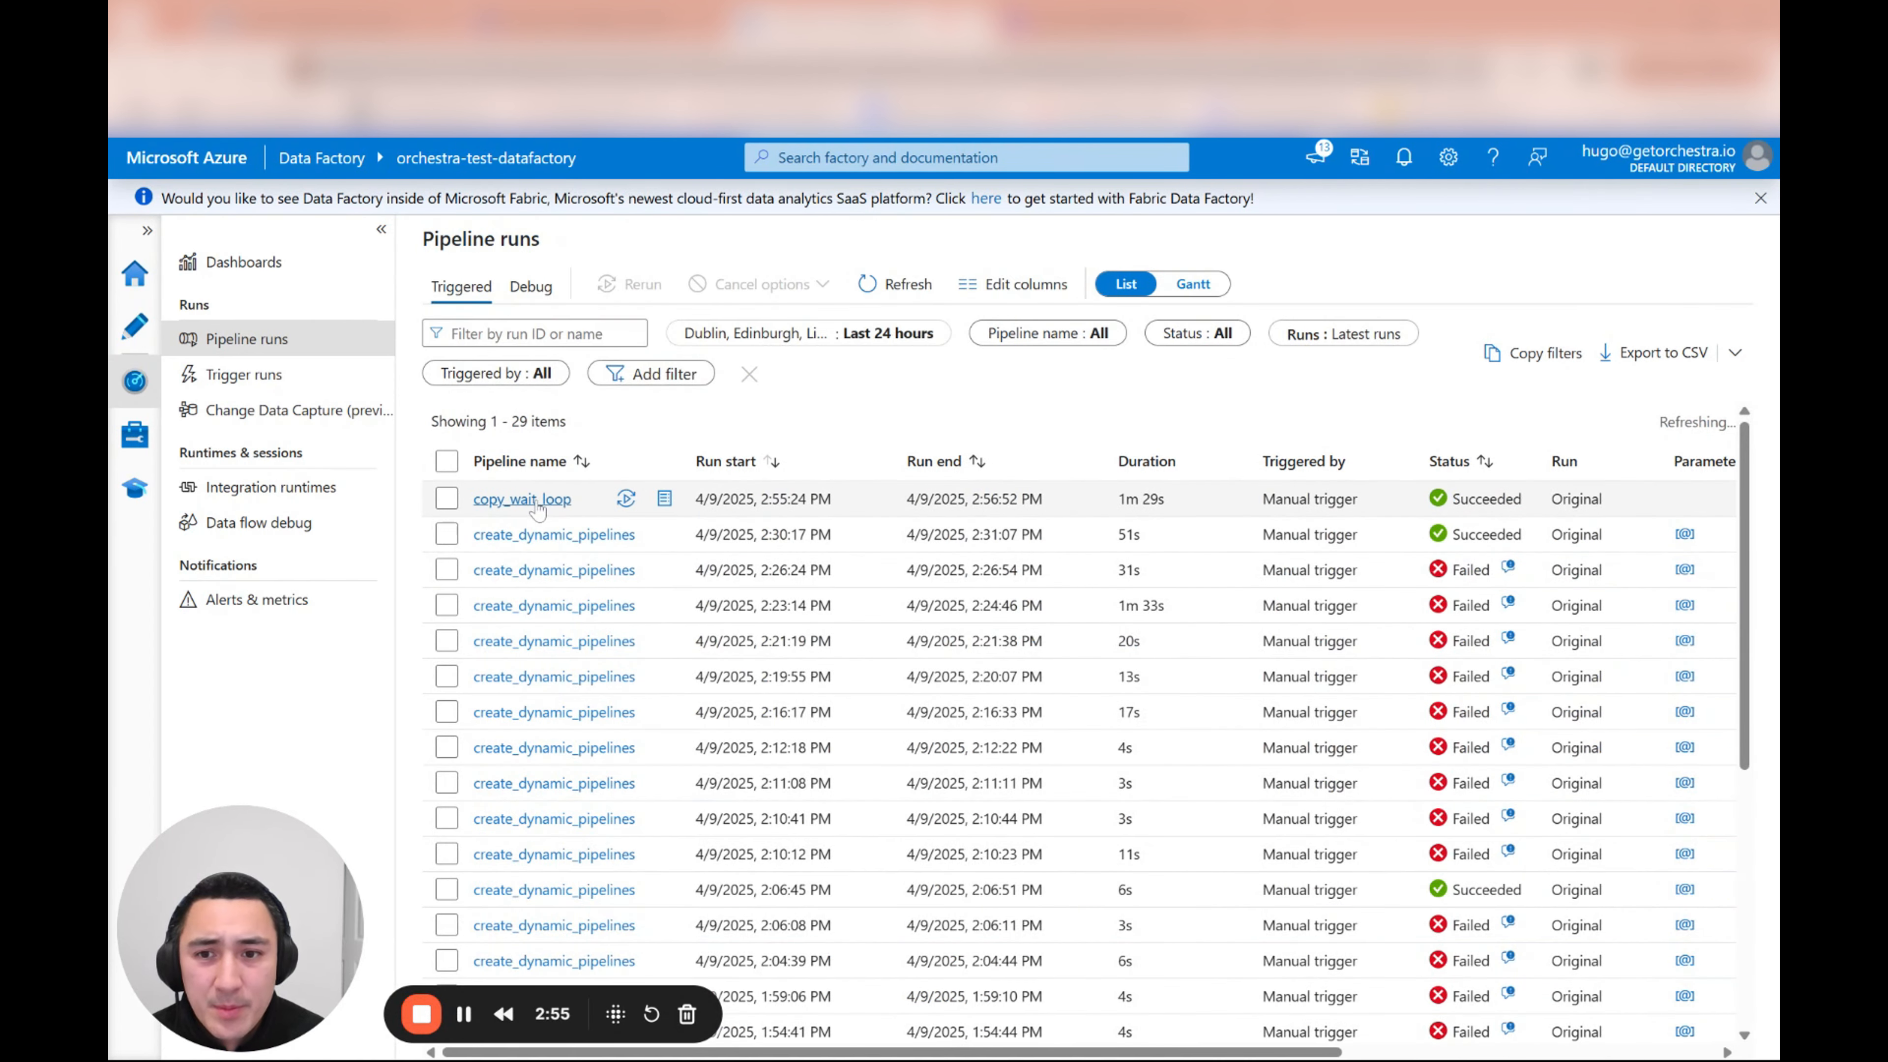
Step: Open the latest create_dynamic_pipelines run and inspect the ItemsCount in ForEach1's activity input
click(537, 534)
scroll(707, 855, down, 3)
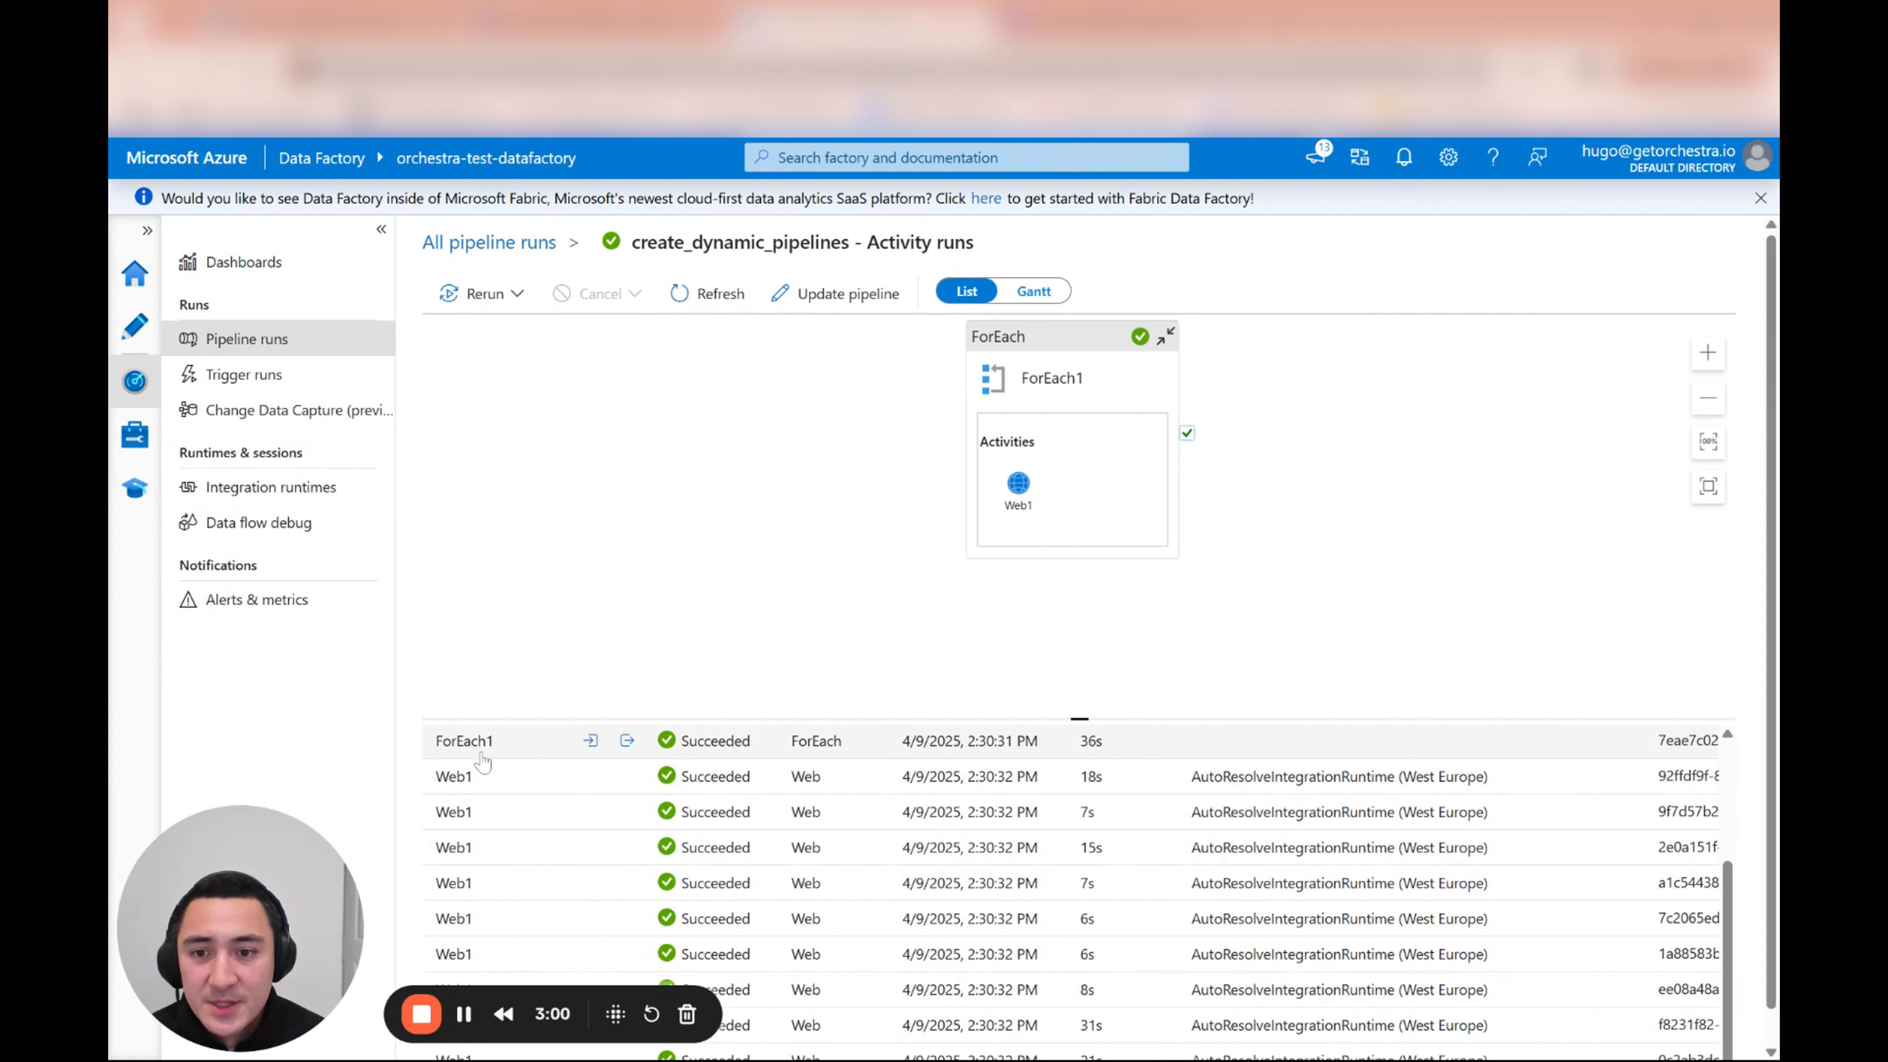
click(589, 741)
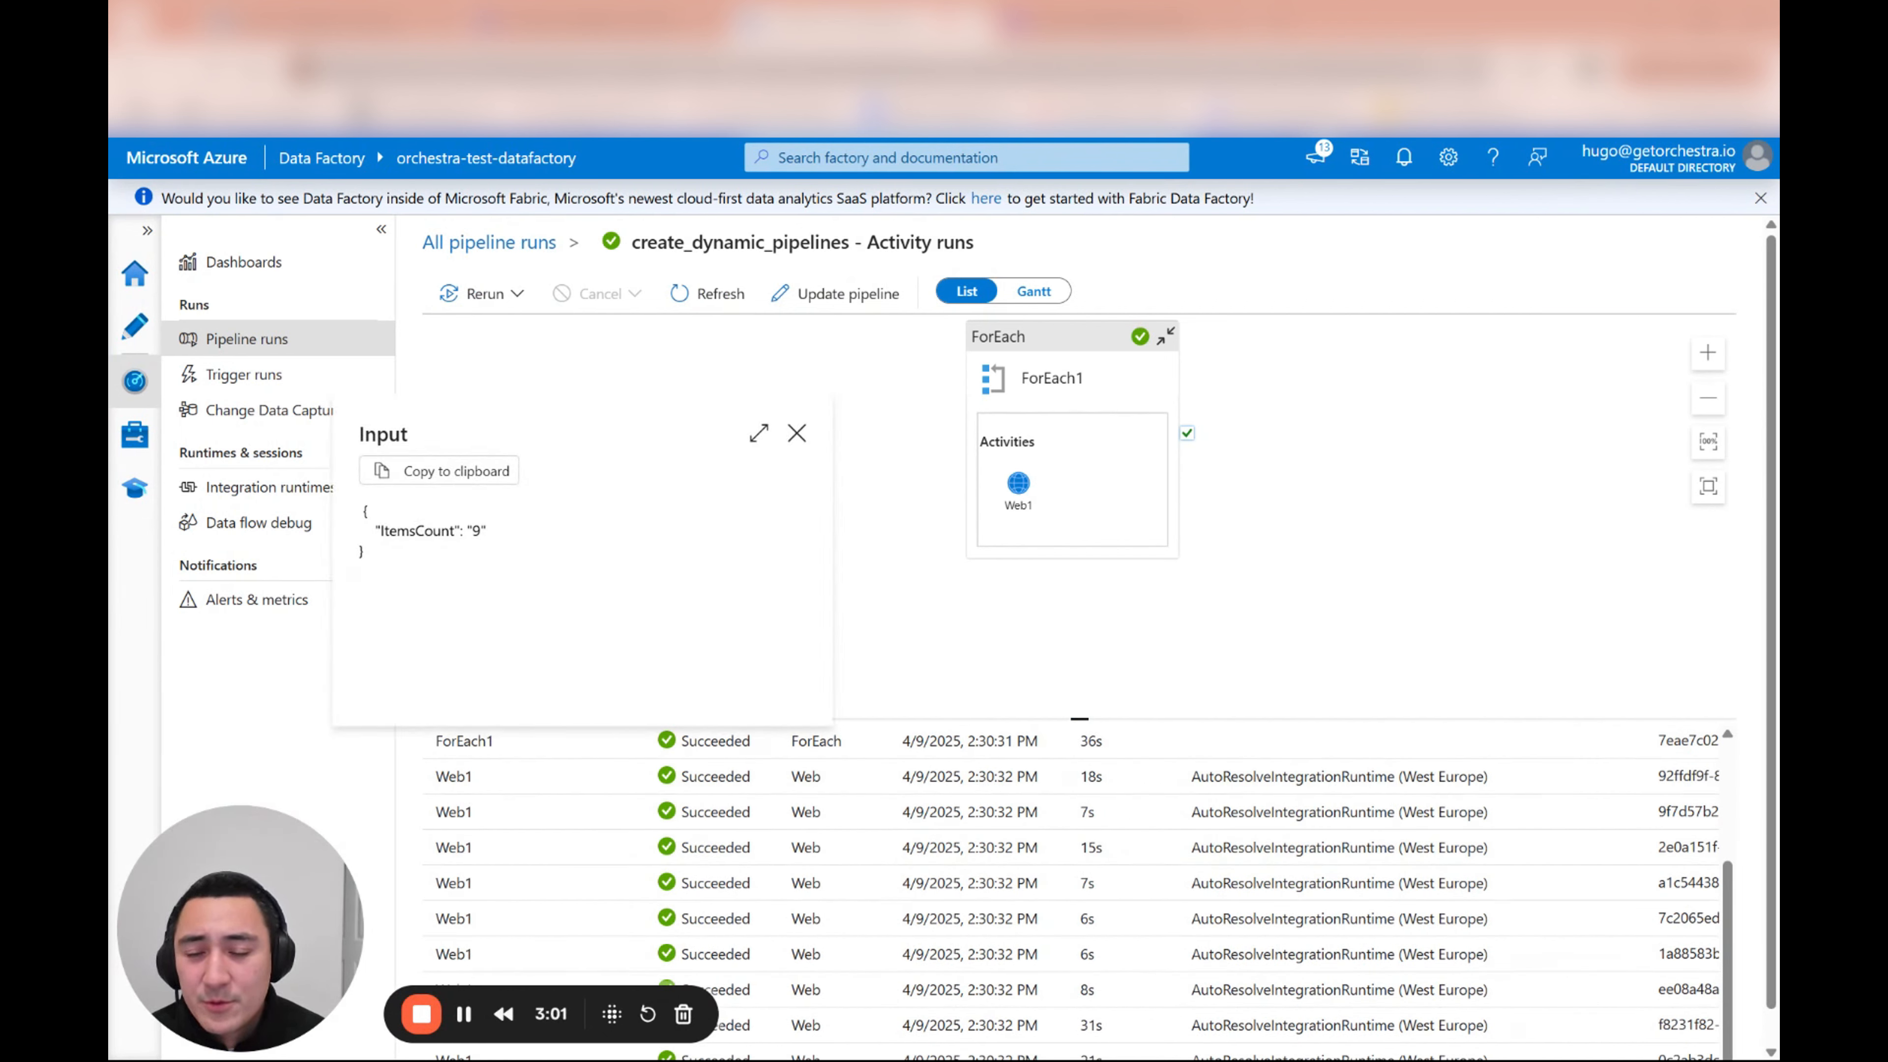
drag(367, 530, 496, 540)
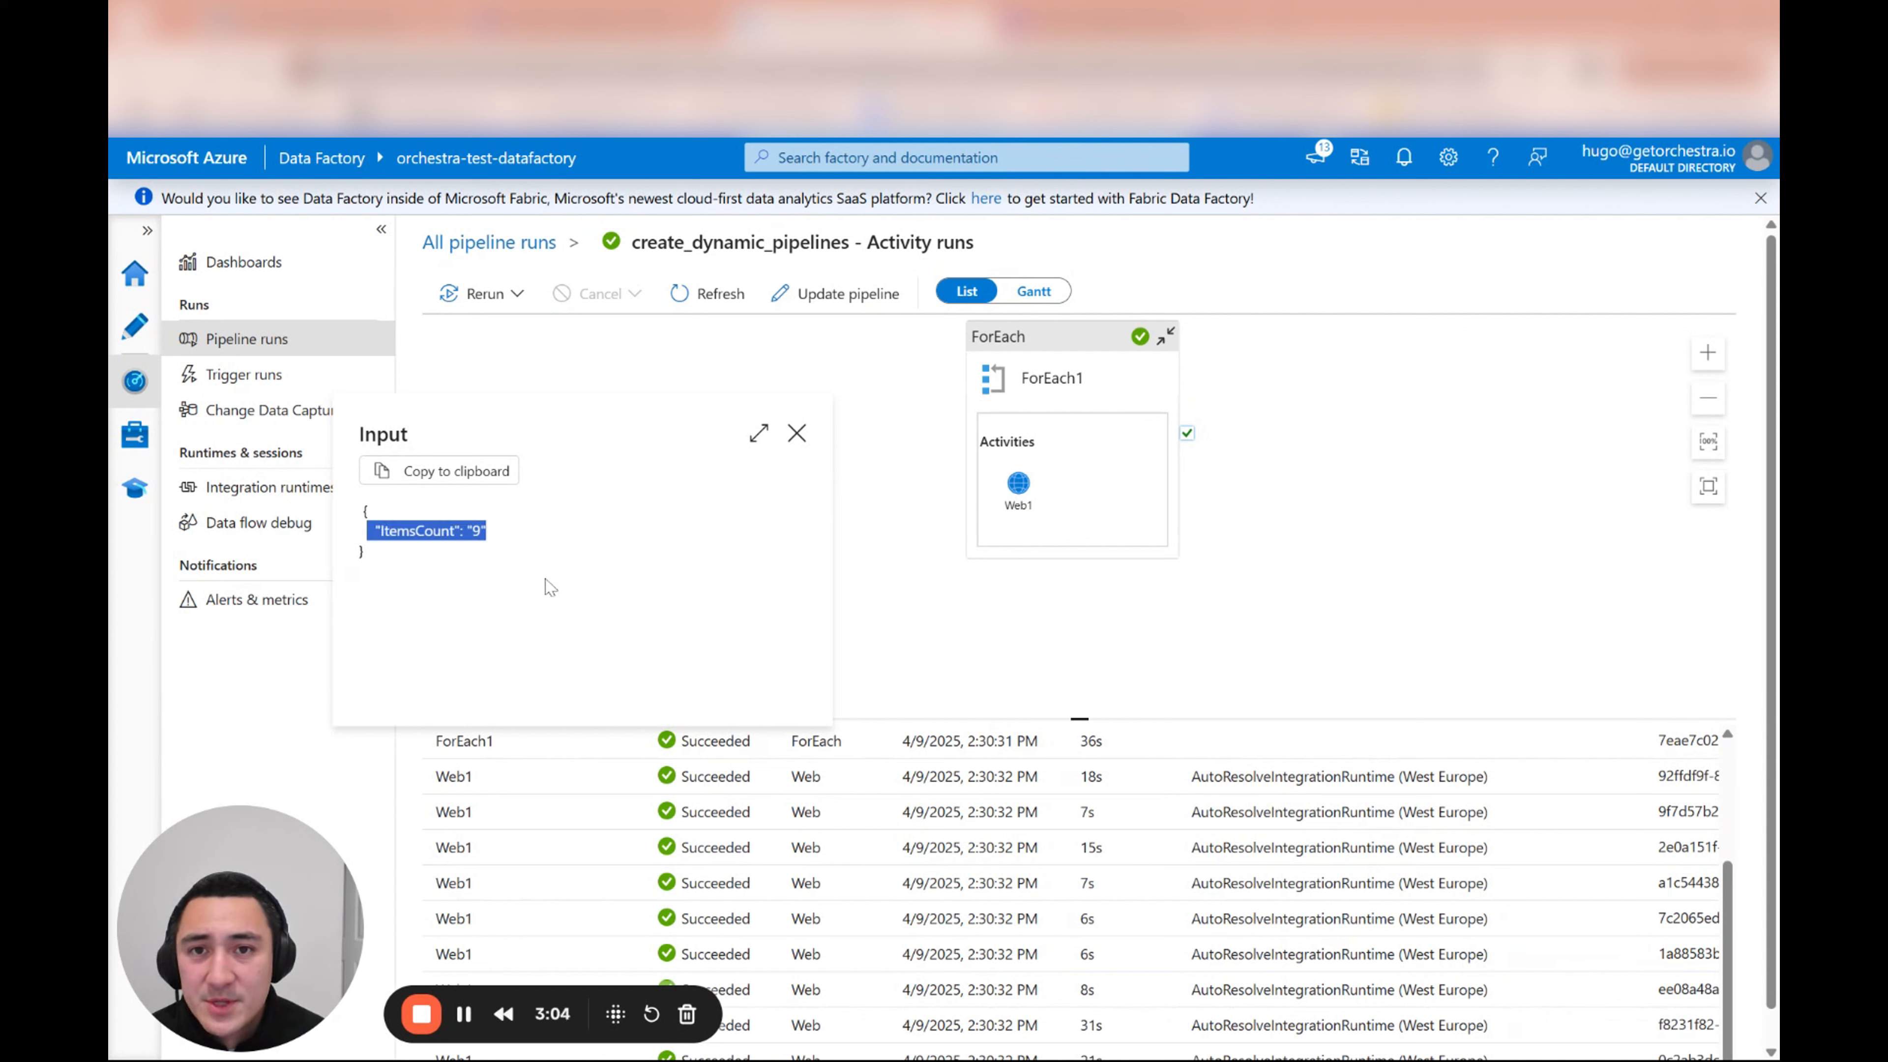
click(932, 633)
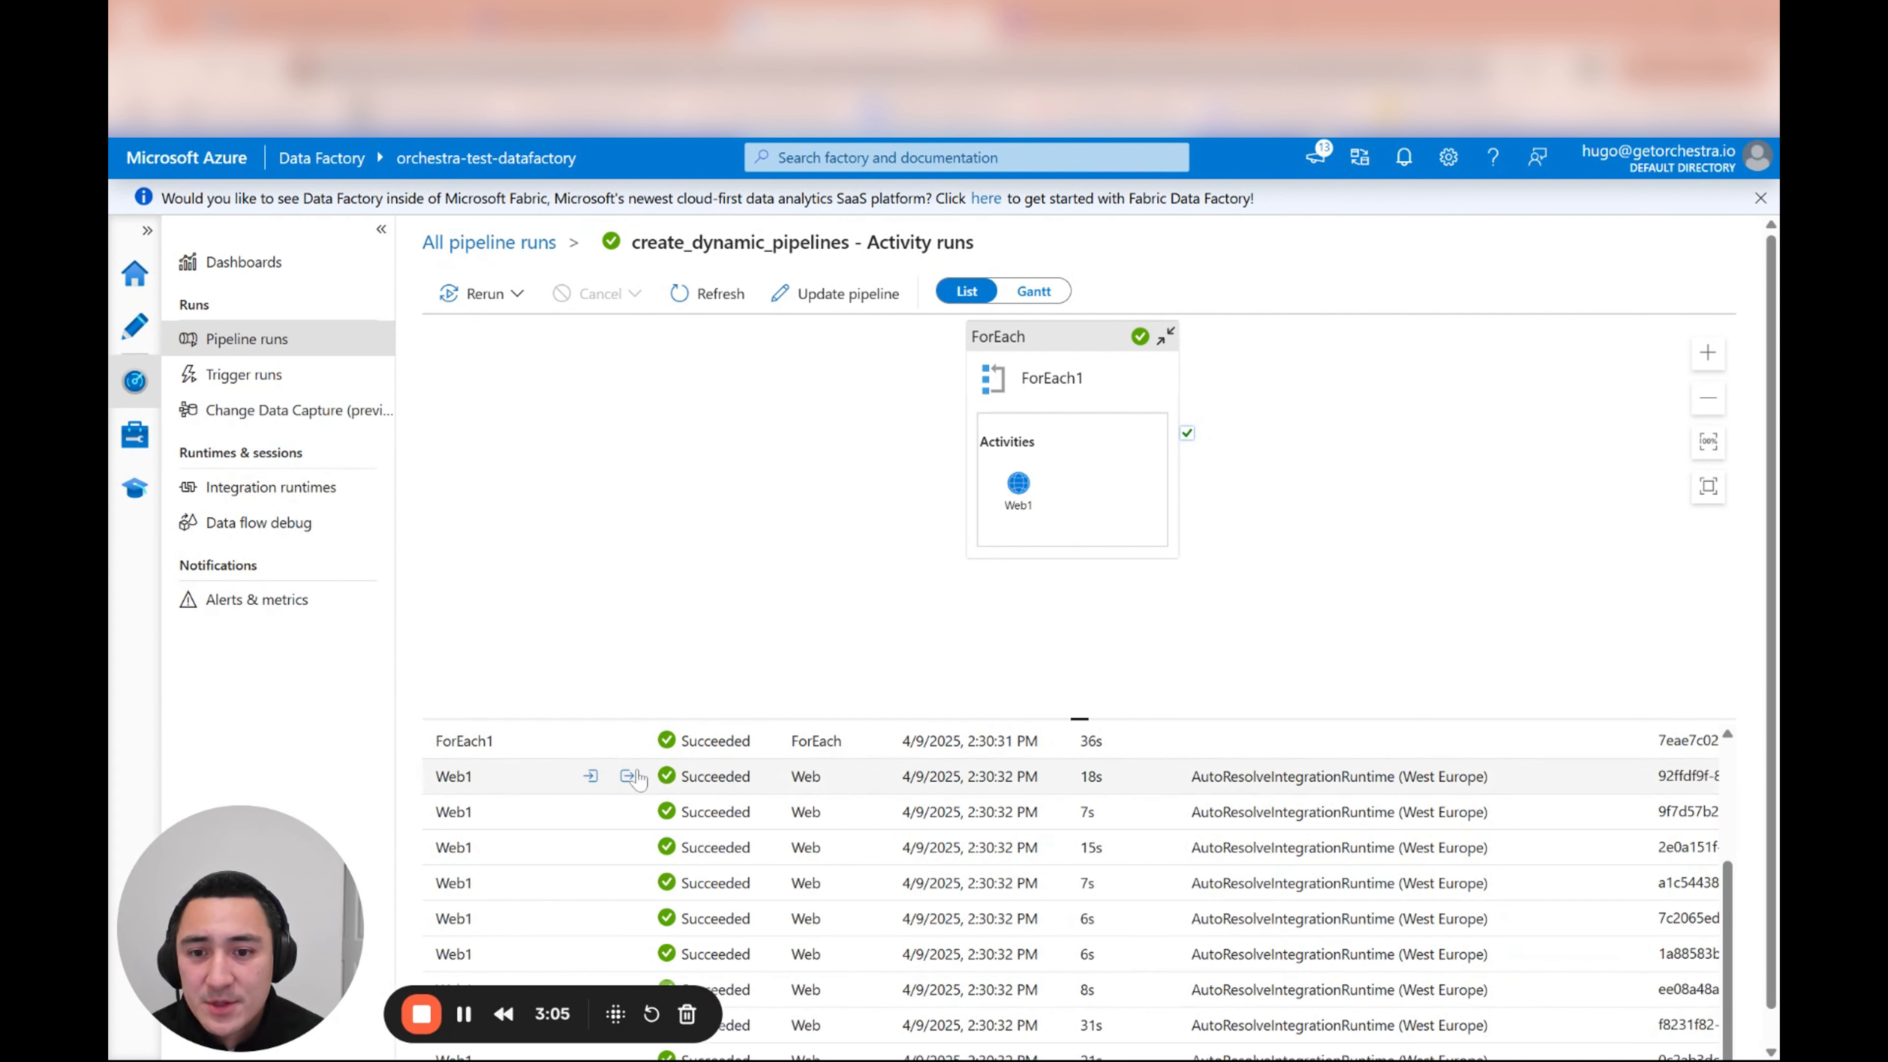
Step: Inspect the first Web1 activity run's input, highlighting the source and table name passed in its body
click(591, 776)
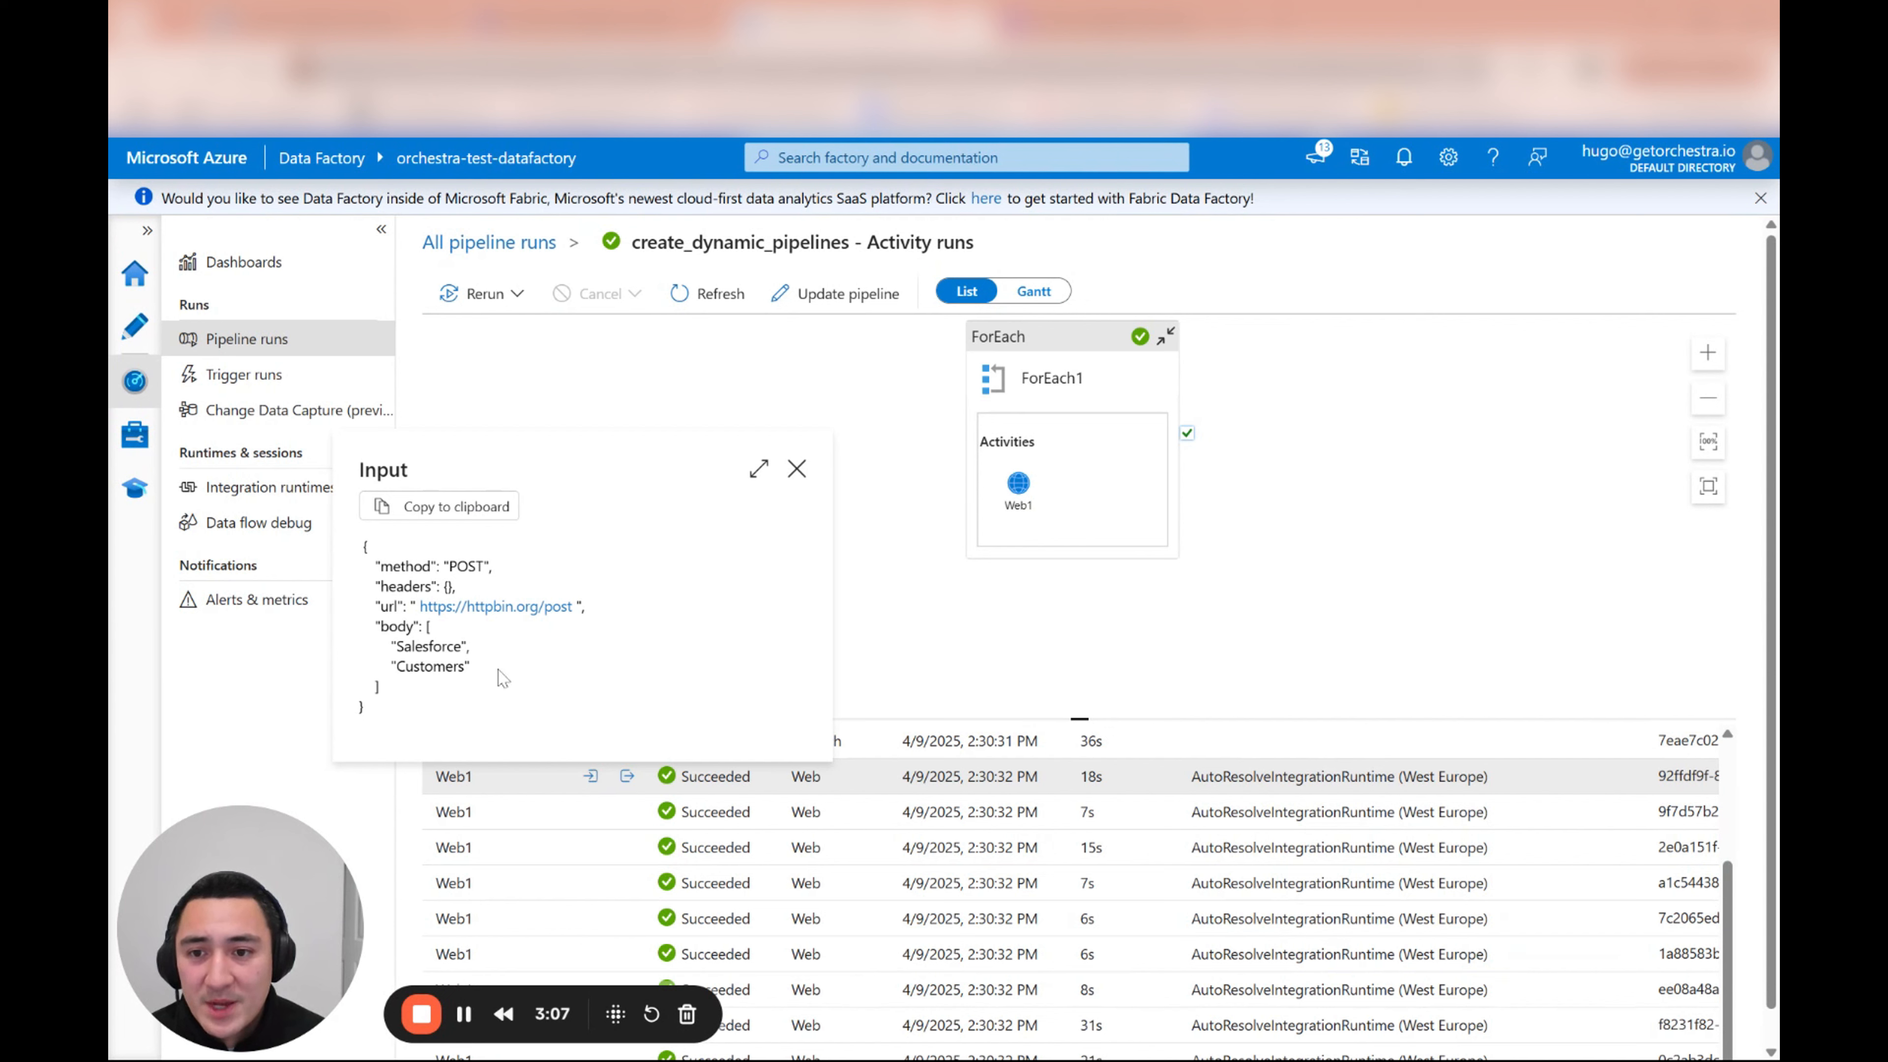
drag(428, 626, 405, 693)
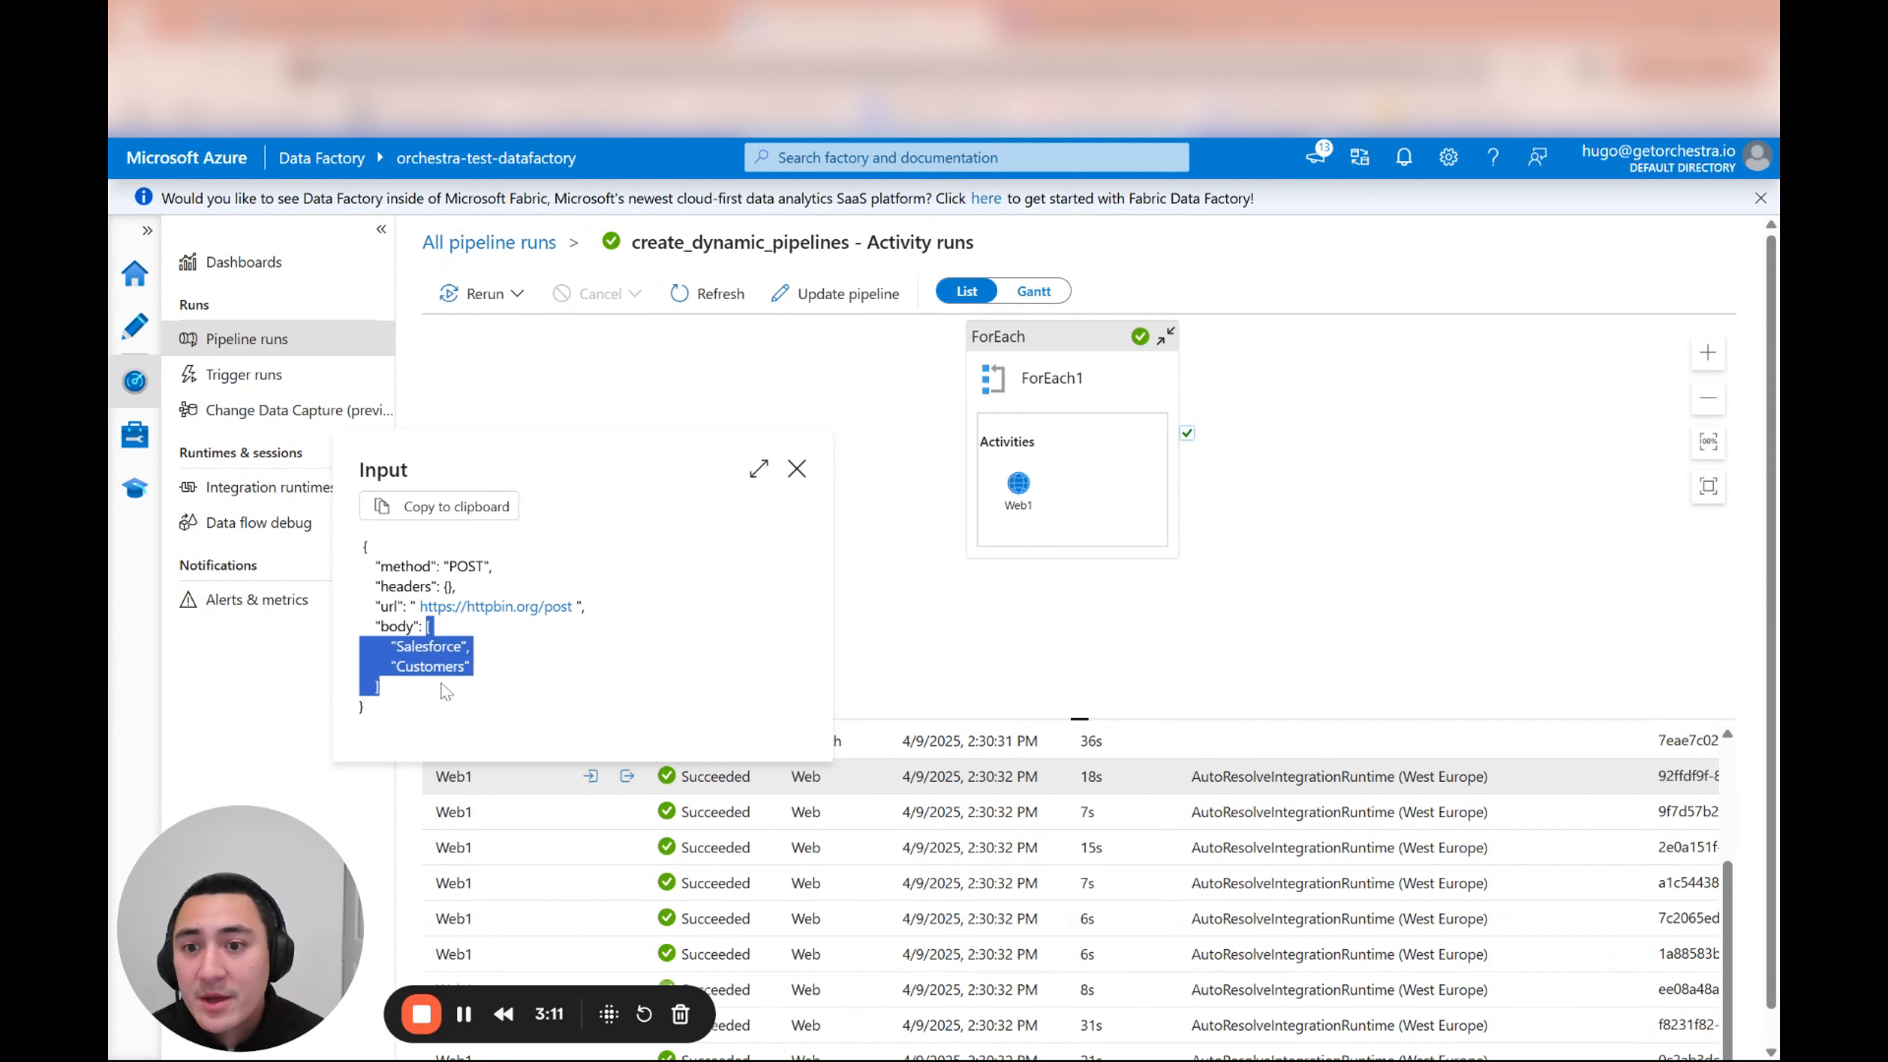
double_click(435, 646)
double_click(435, 666)
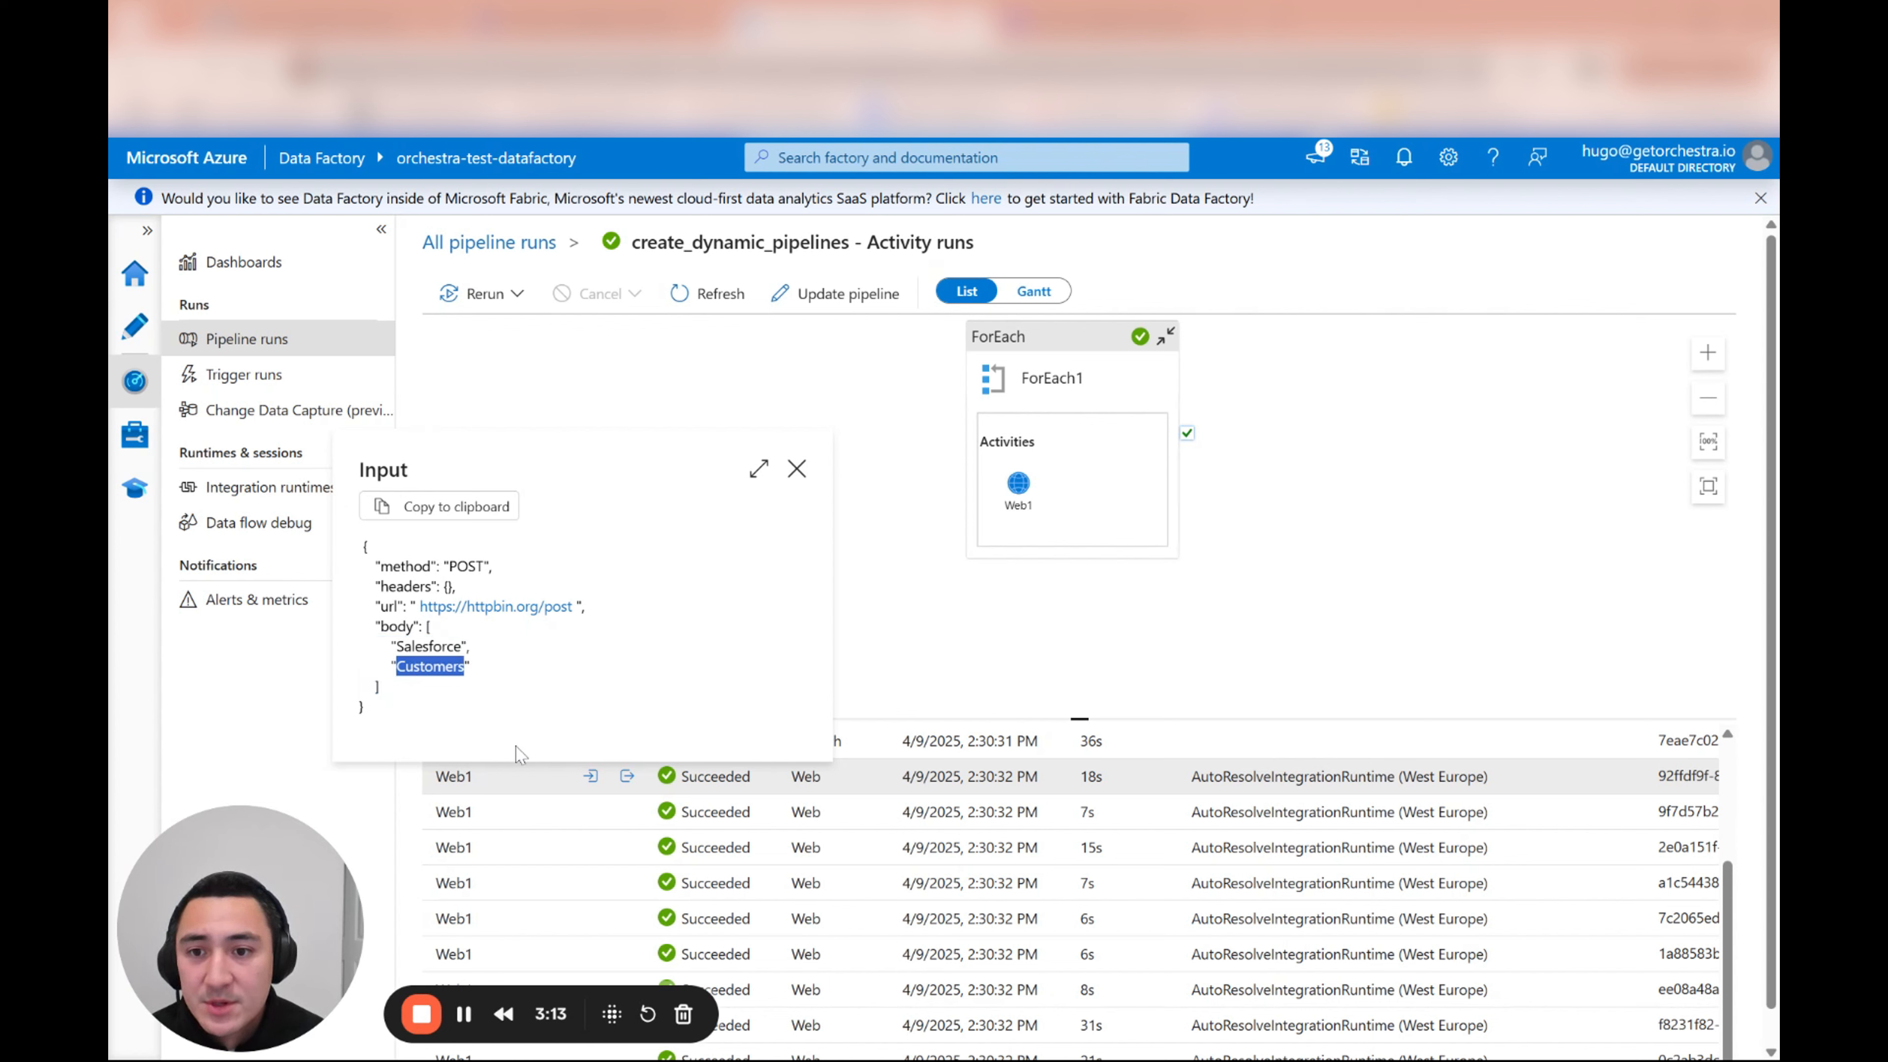
drag(402, 698, 429, 627)
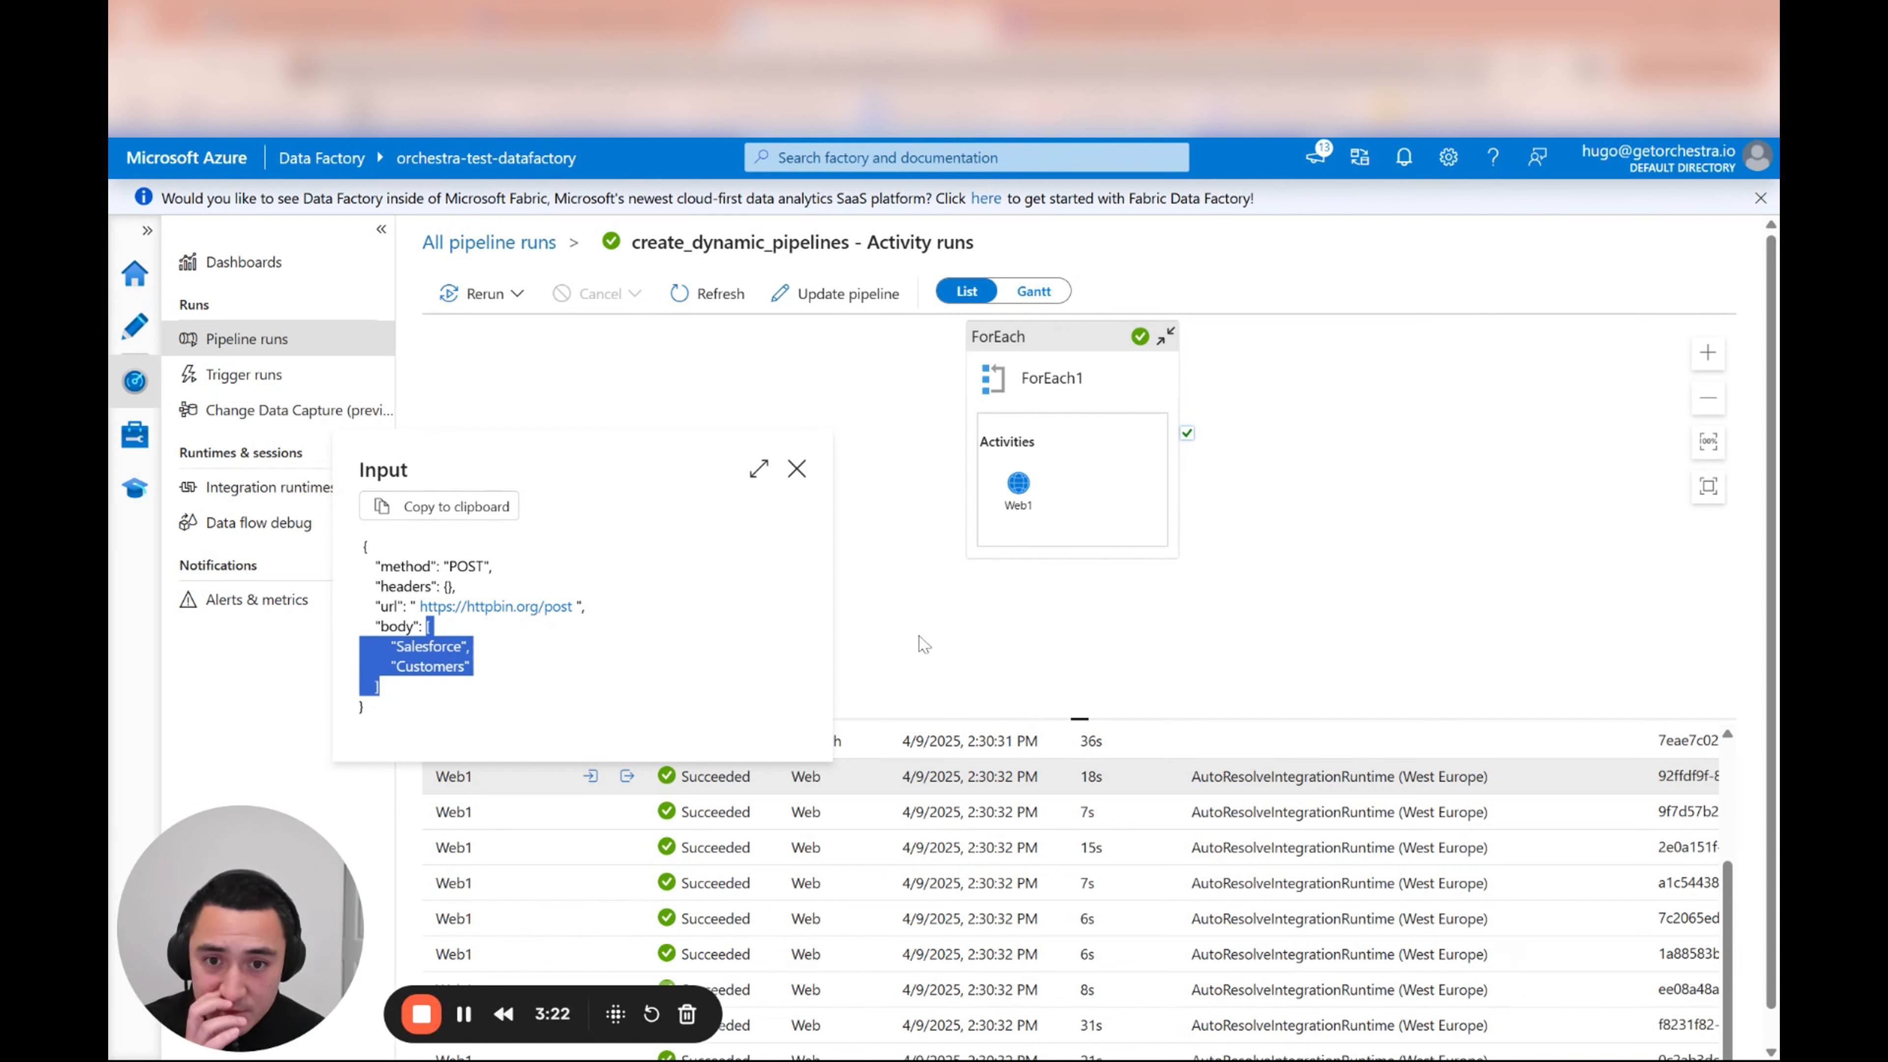
click(960, 644)
Step: Switch to Orchestra, close the task parameters and leave the Metadata editor for its completed run, discarding unsaved changes
click(602, 24)
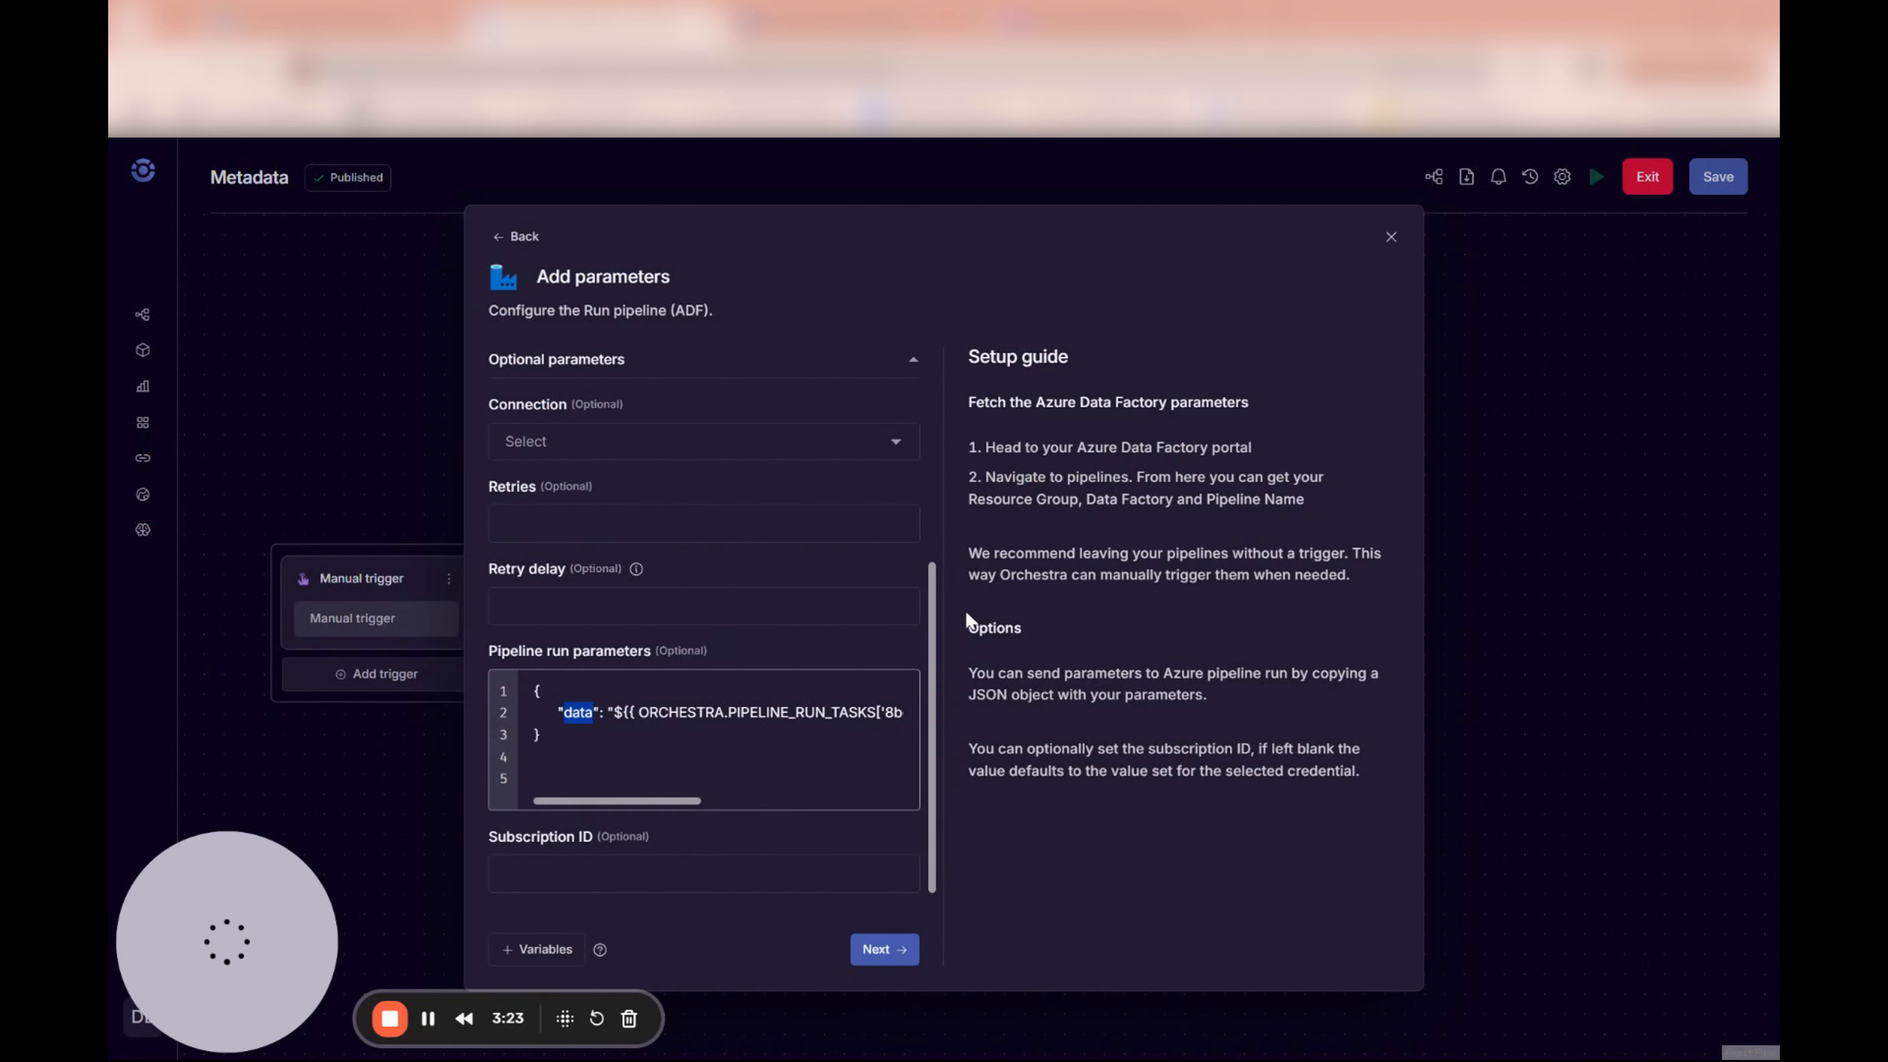
click(1391, 236)
click(1432, 176)
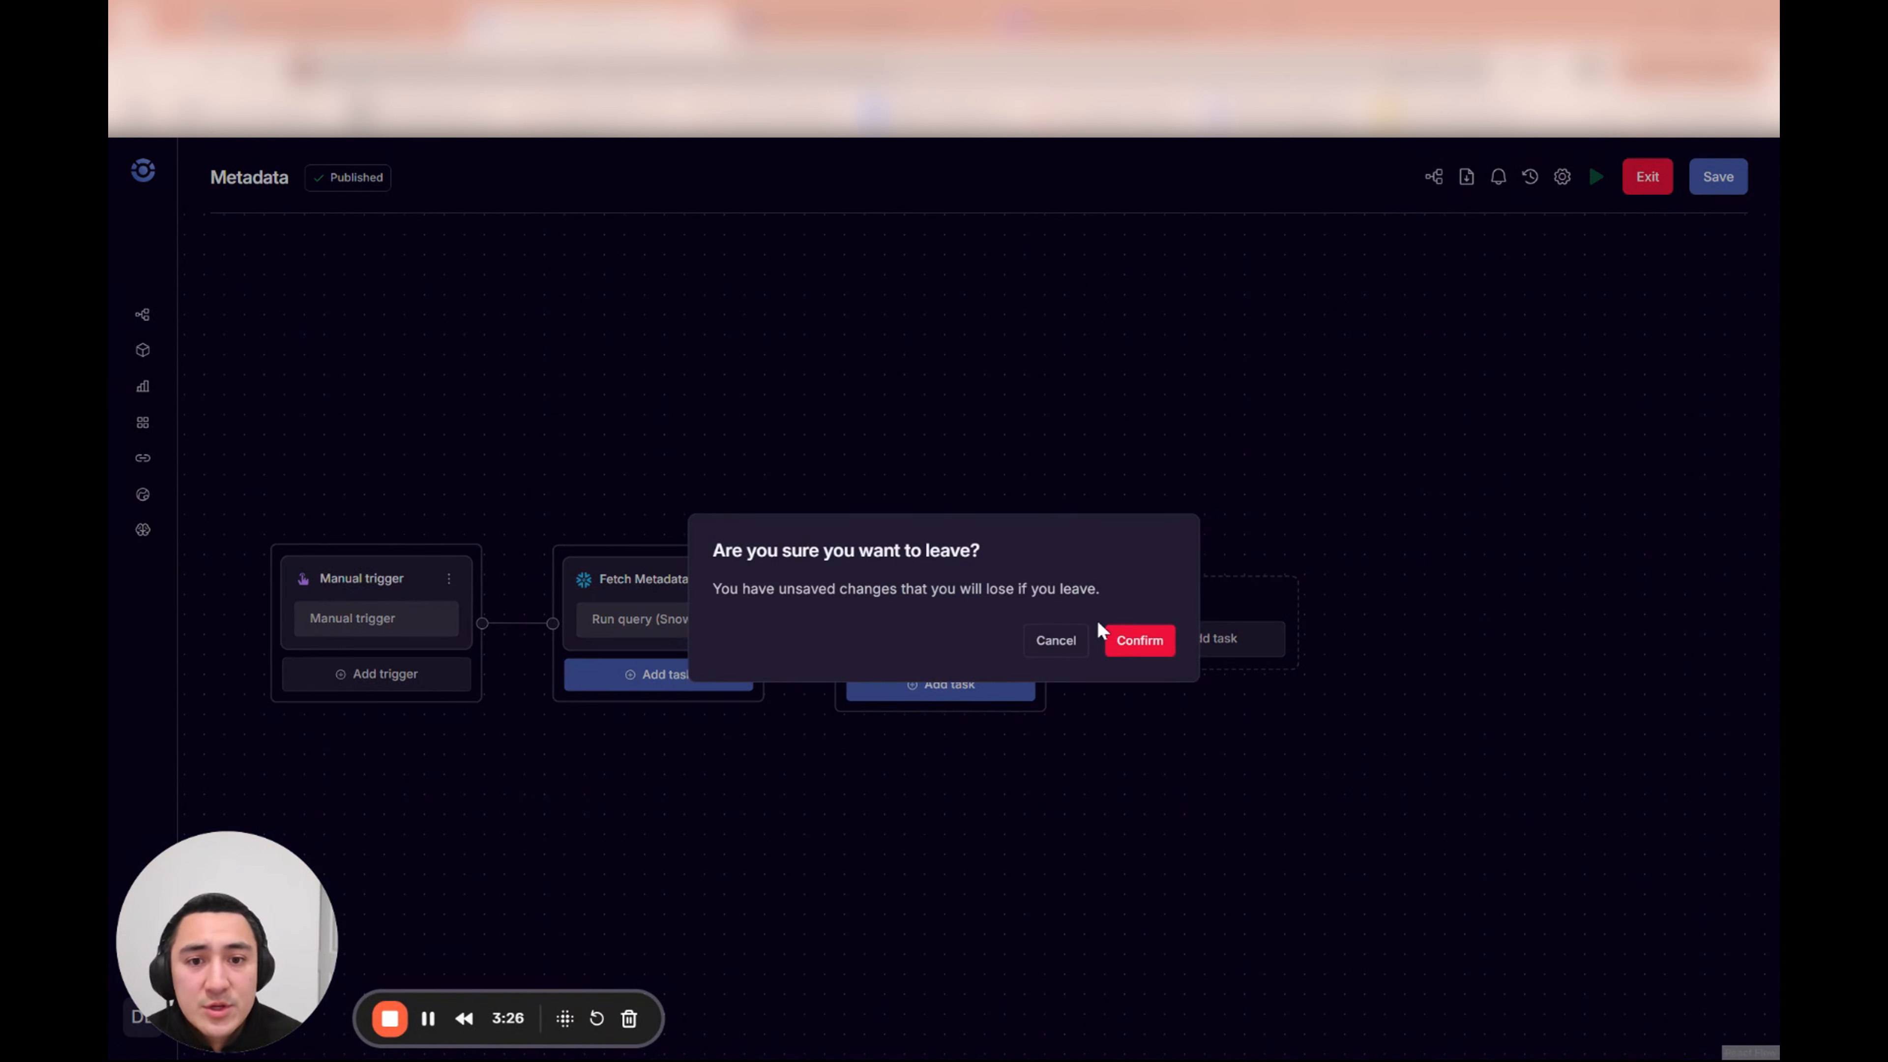
click(1140, 641)
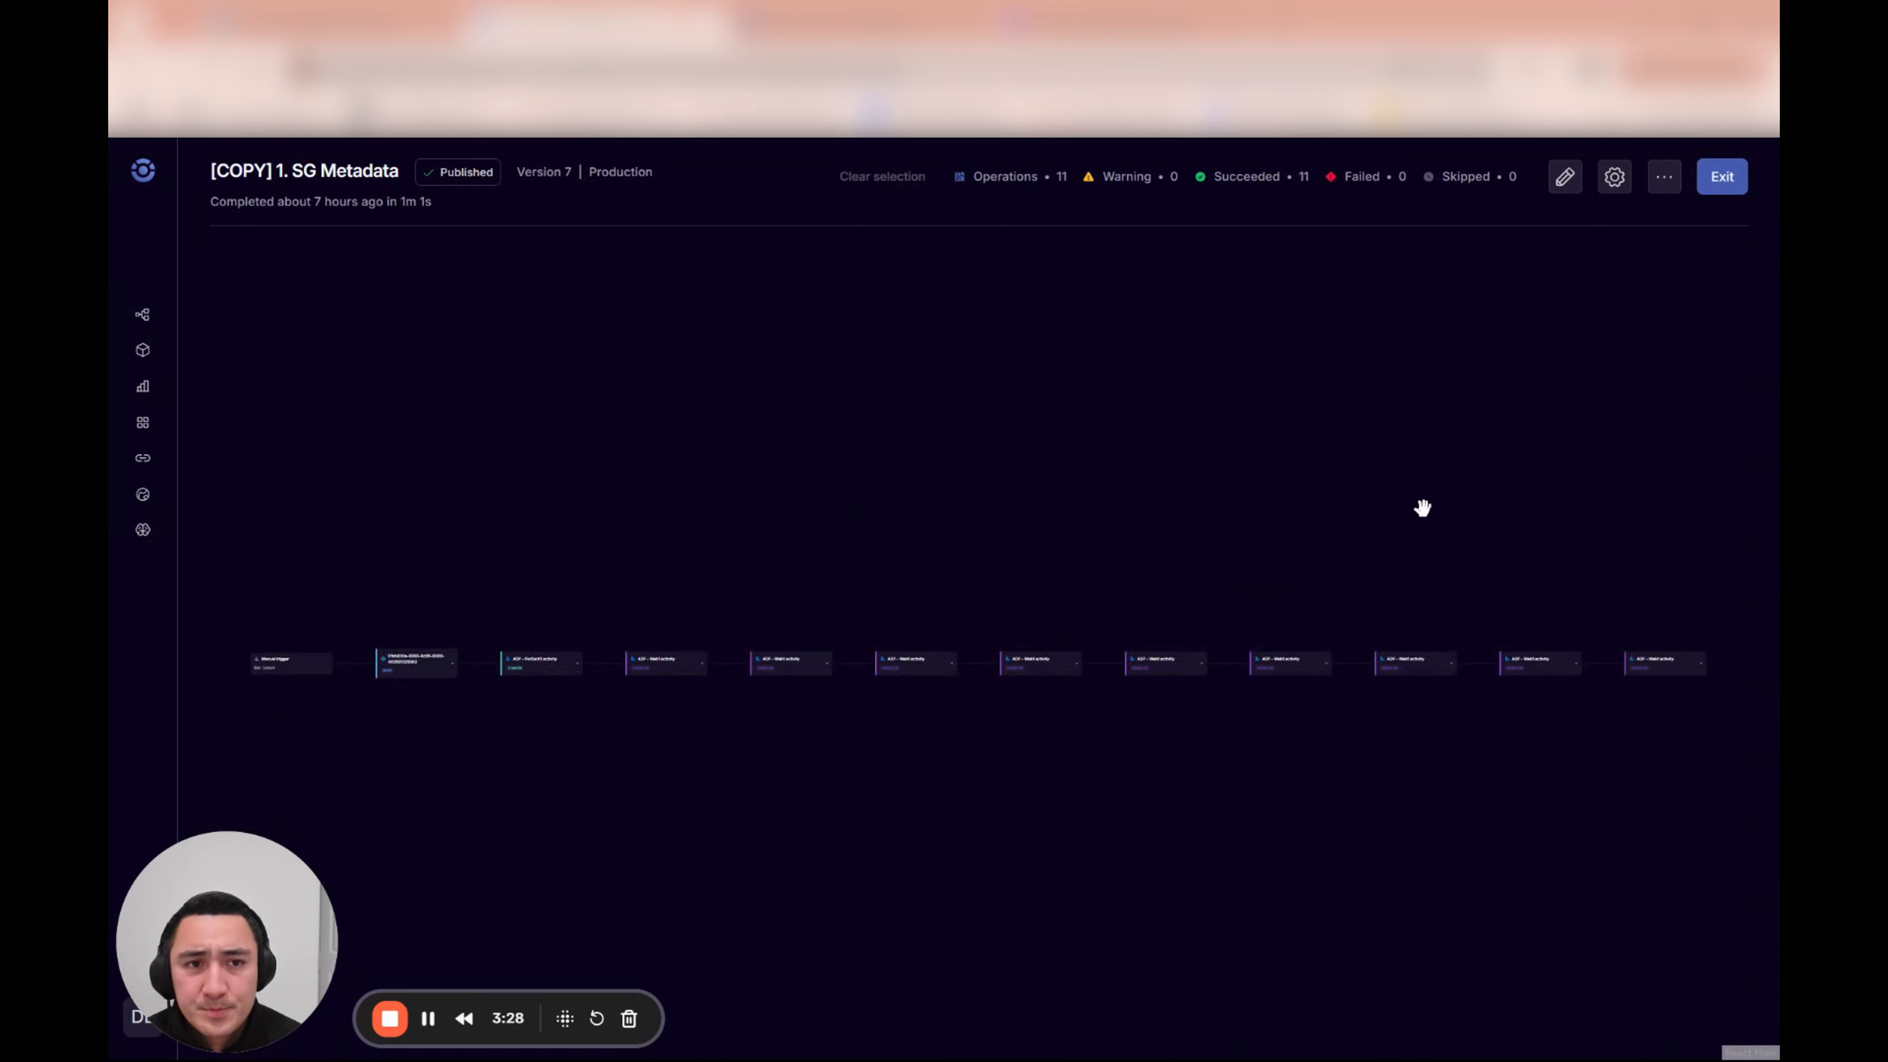
Step: Turn off the display of operations in the run graph so only its tasks are shown
click(1613, 178)
click(1597, 260)
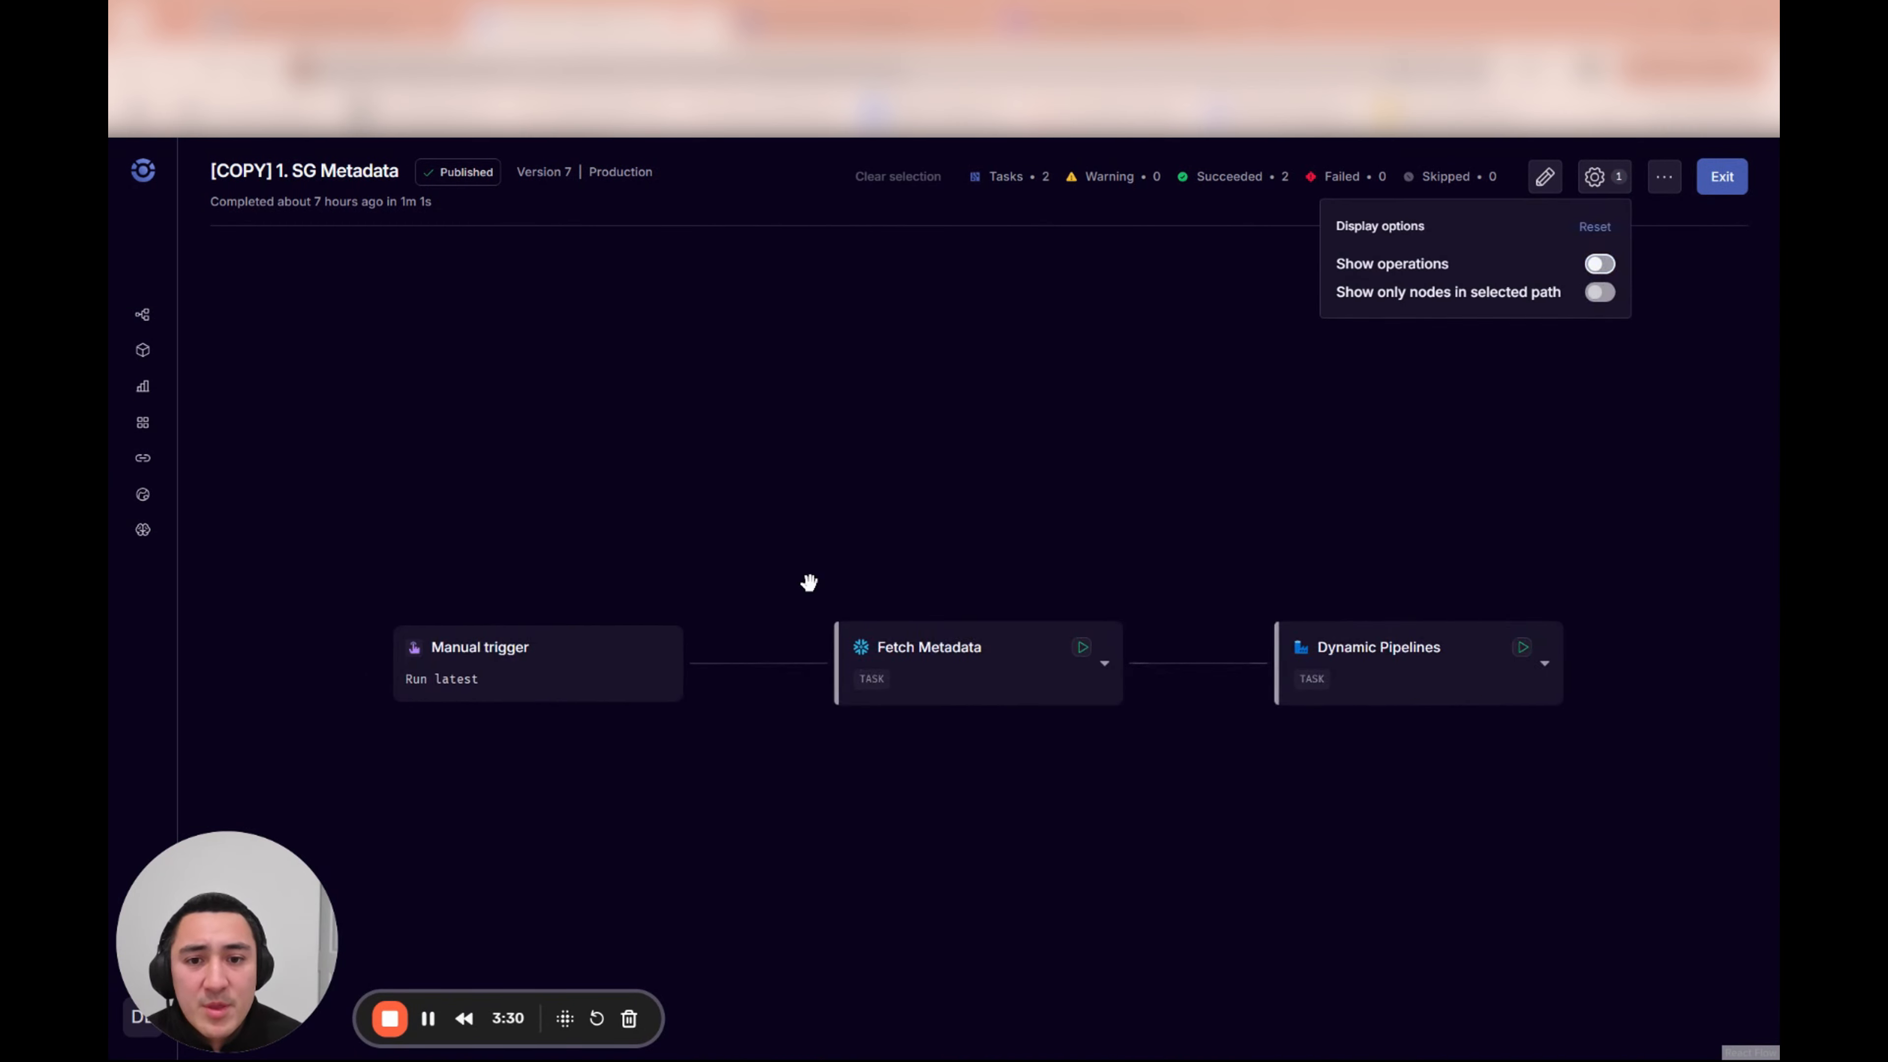
click(1002, 757)
Step: Open the Fetch Metadata task's run details and examine the results array of sources and table names in its outputs
click(811, 600)
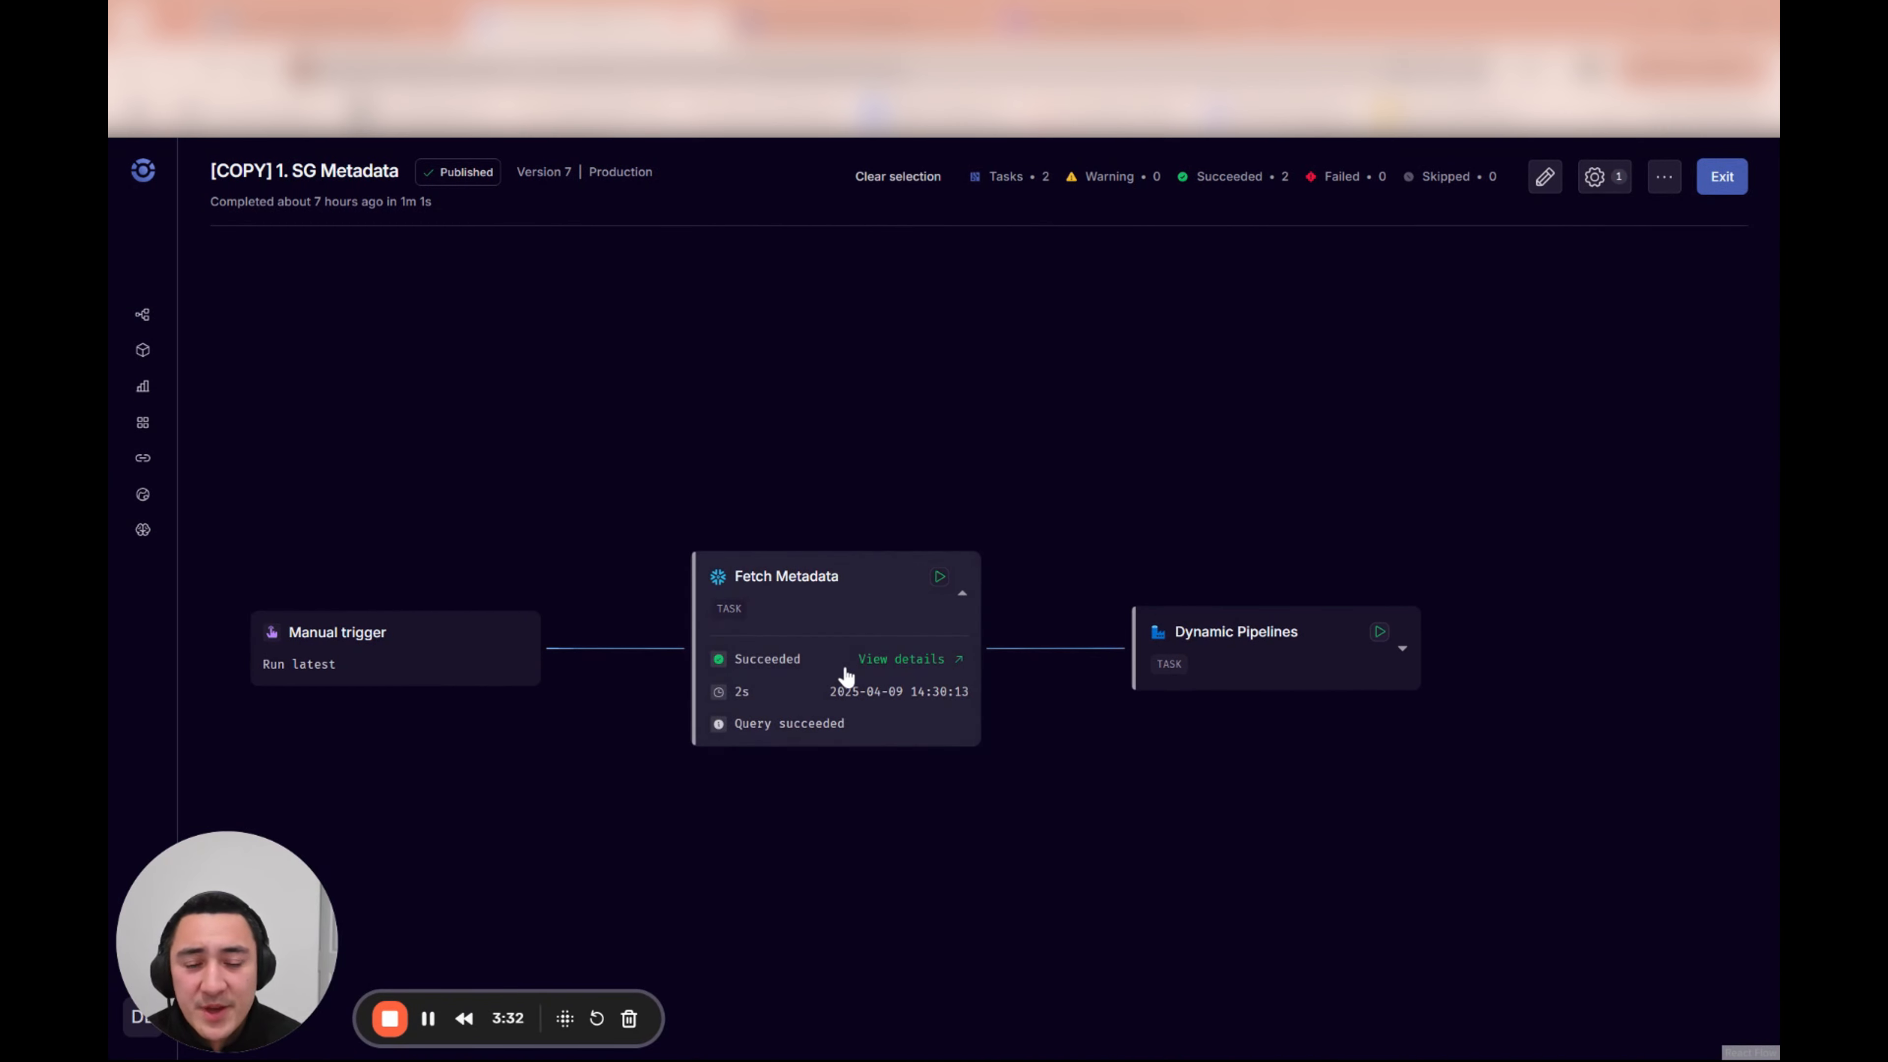
click(877, 667)
click(1403, 814)
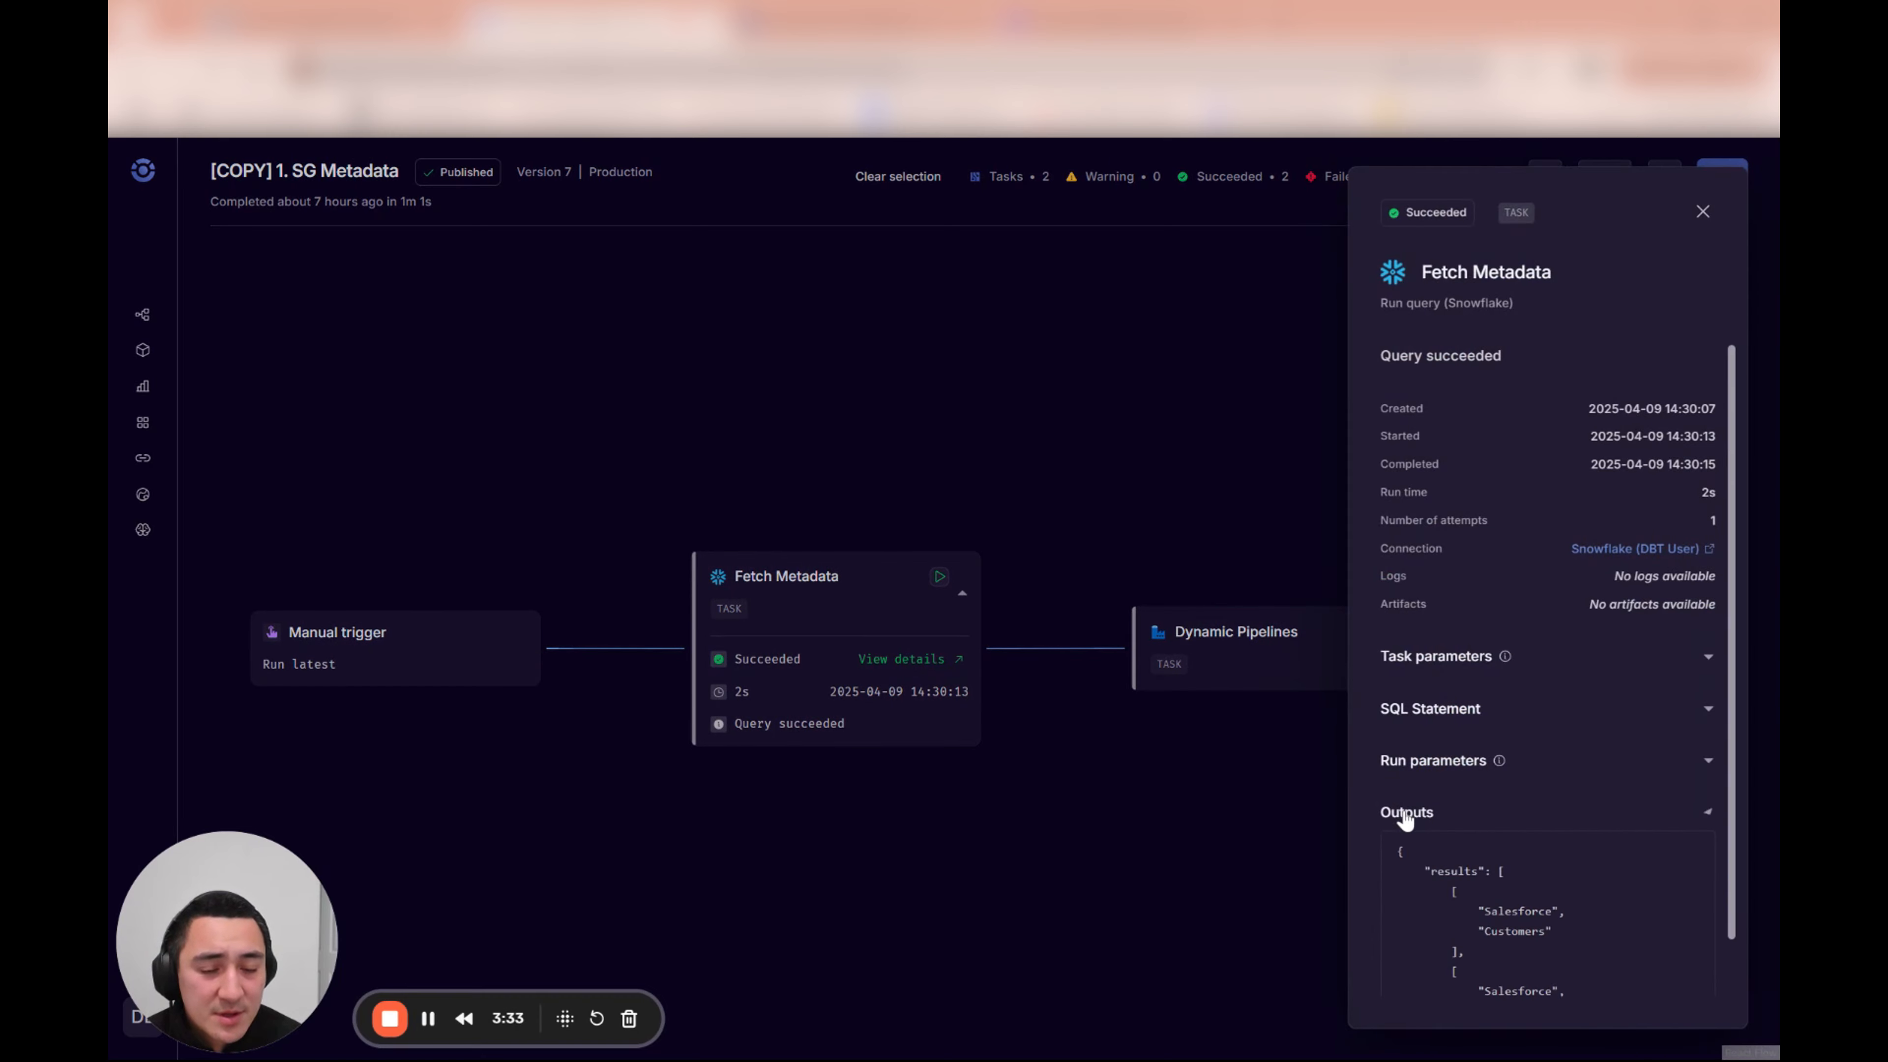
scroll(1597, 827, down, 4)
scroll(1599, 826, down, 2)
scroll(1534, 629, up, 2)
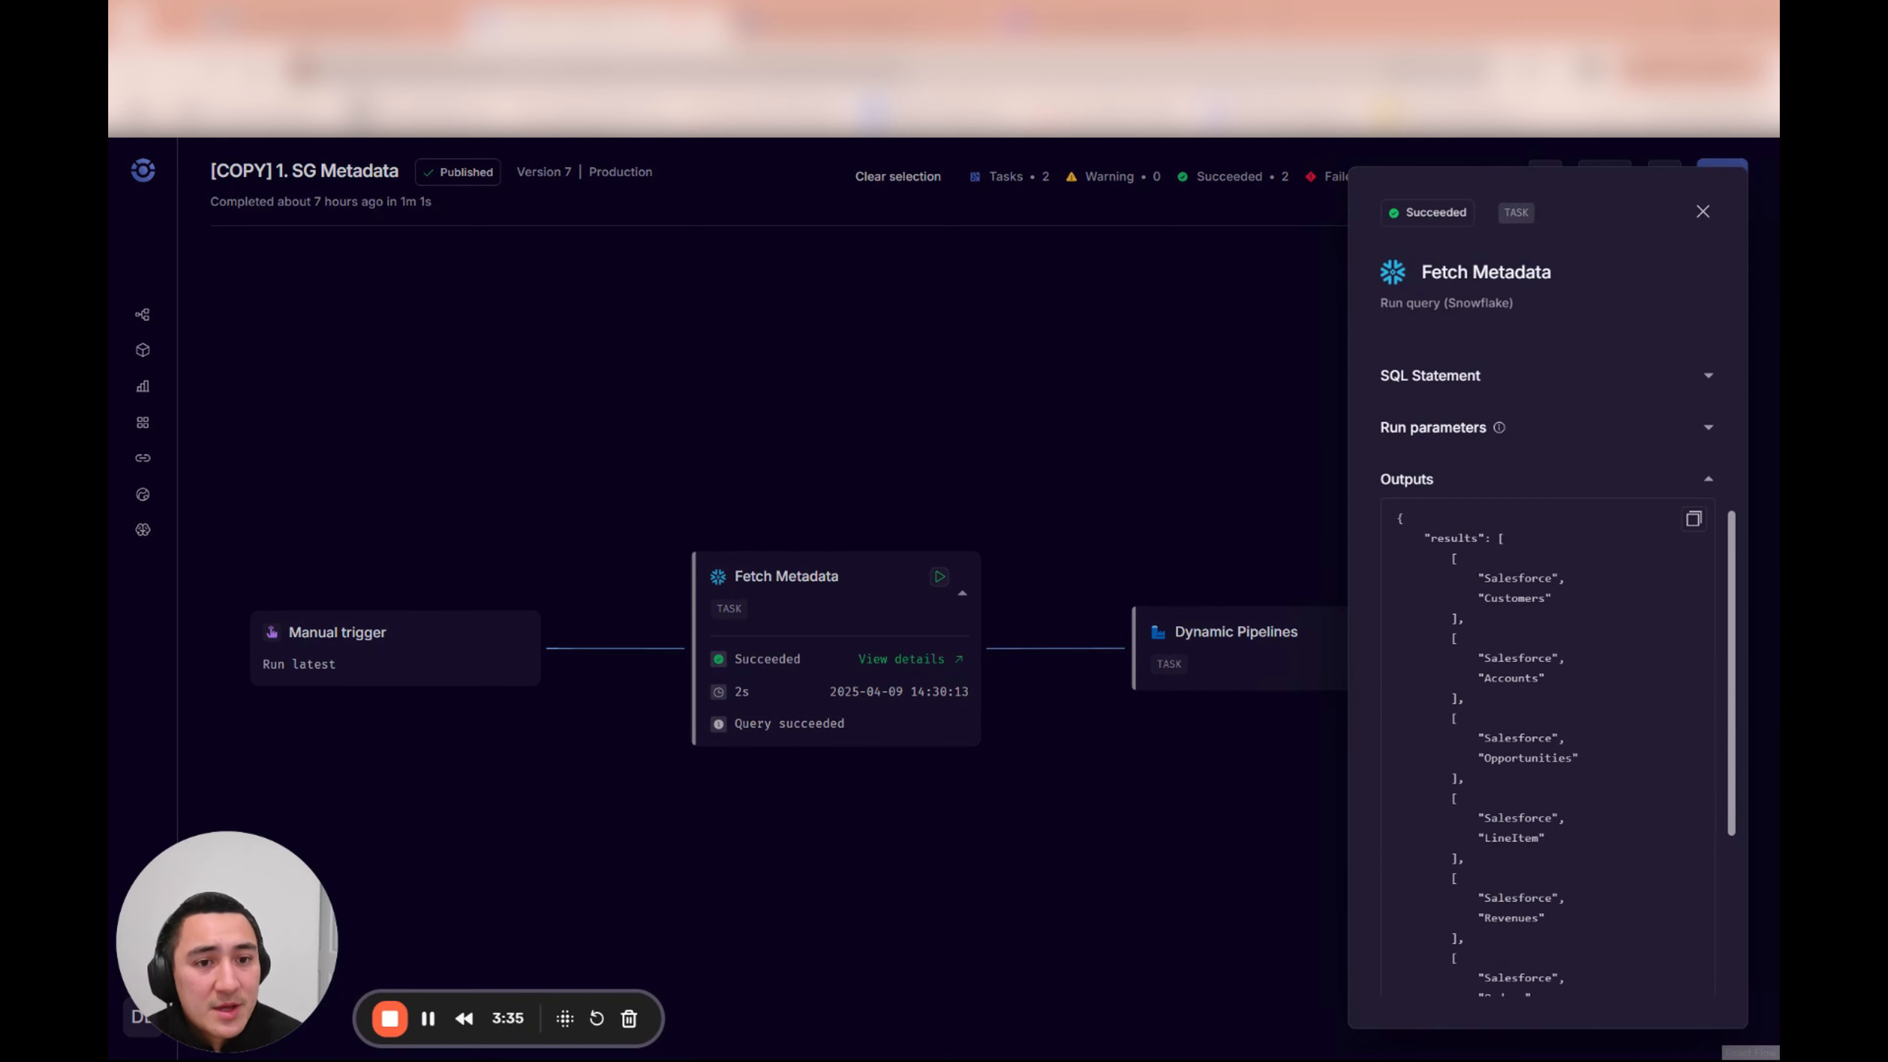
drag(1421, 537, 1557, 706)
click(1568, 738)
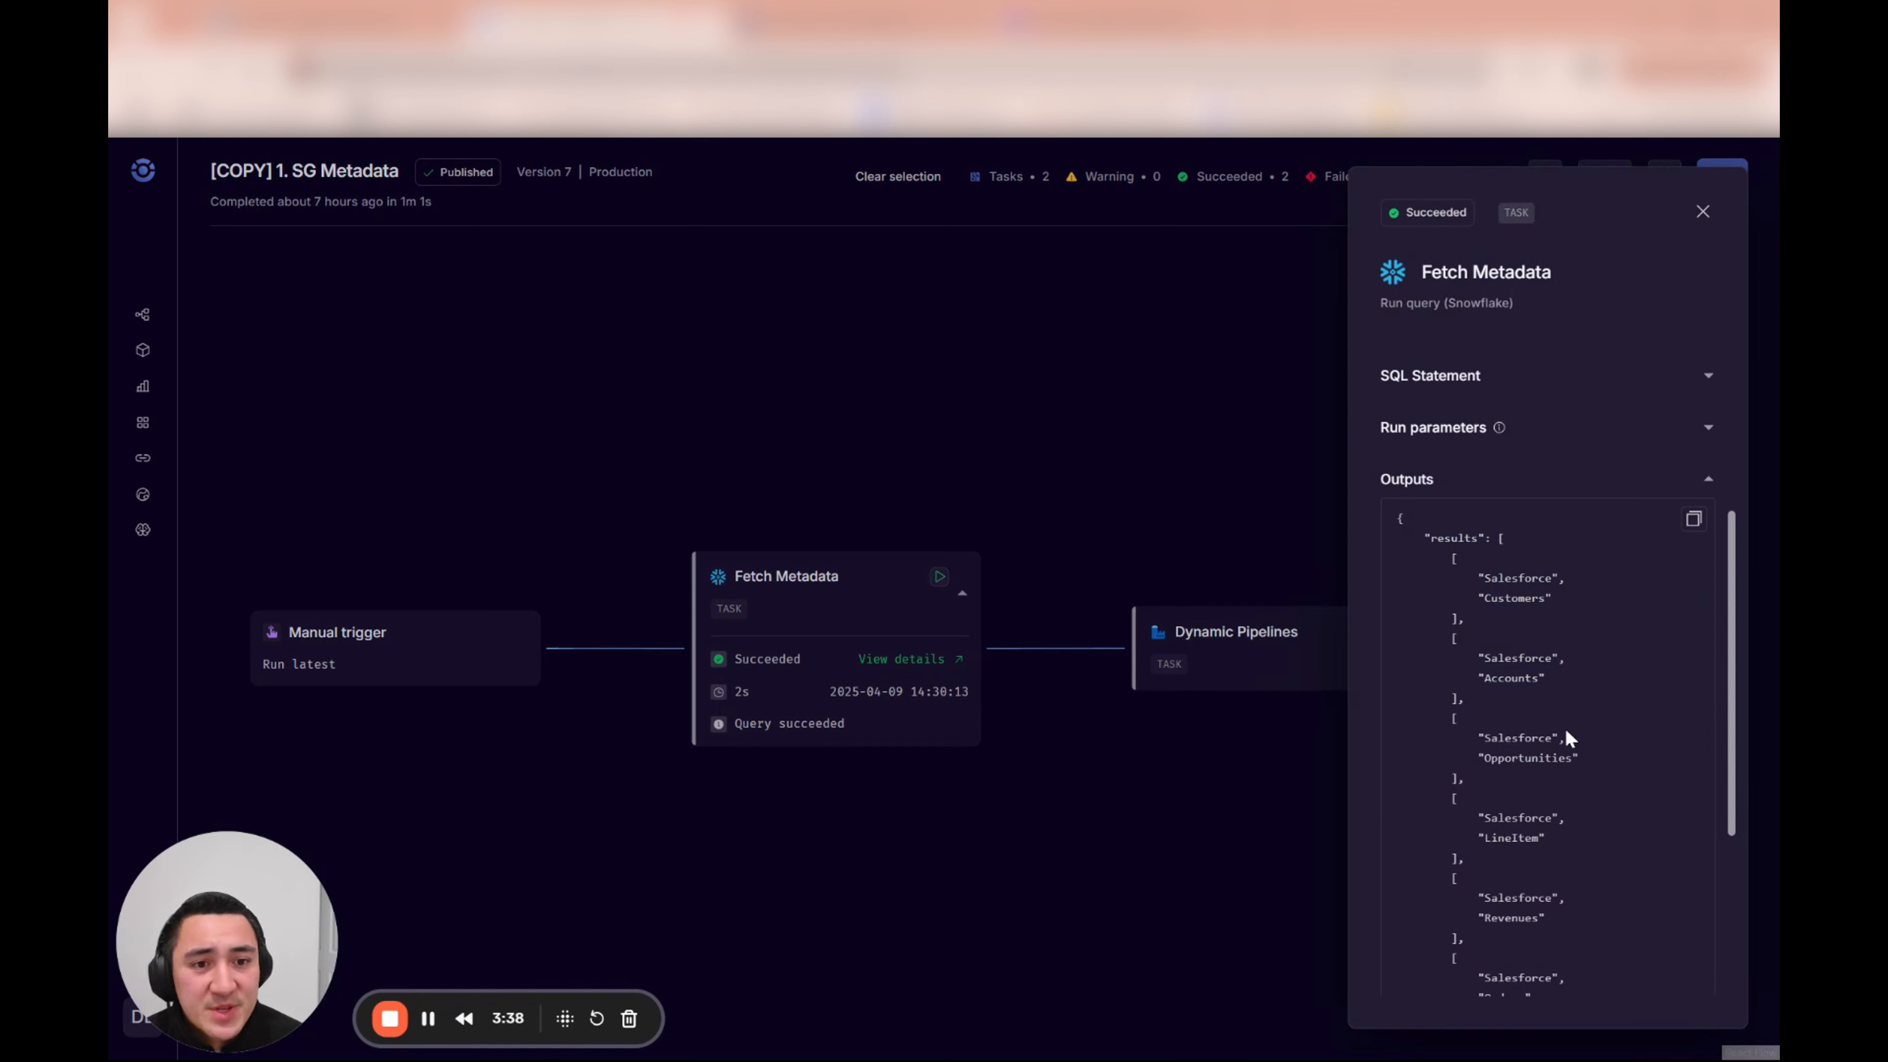
scroll(1538, 801, down, 5)
scroll(1537, 801, up, 10)
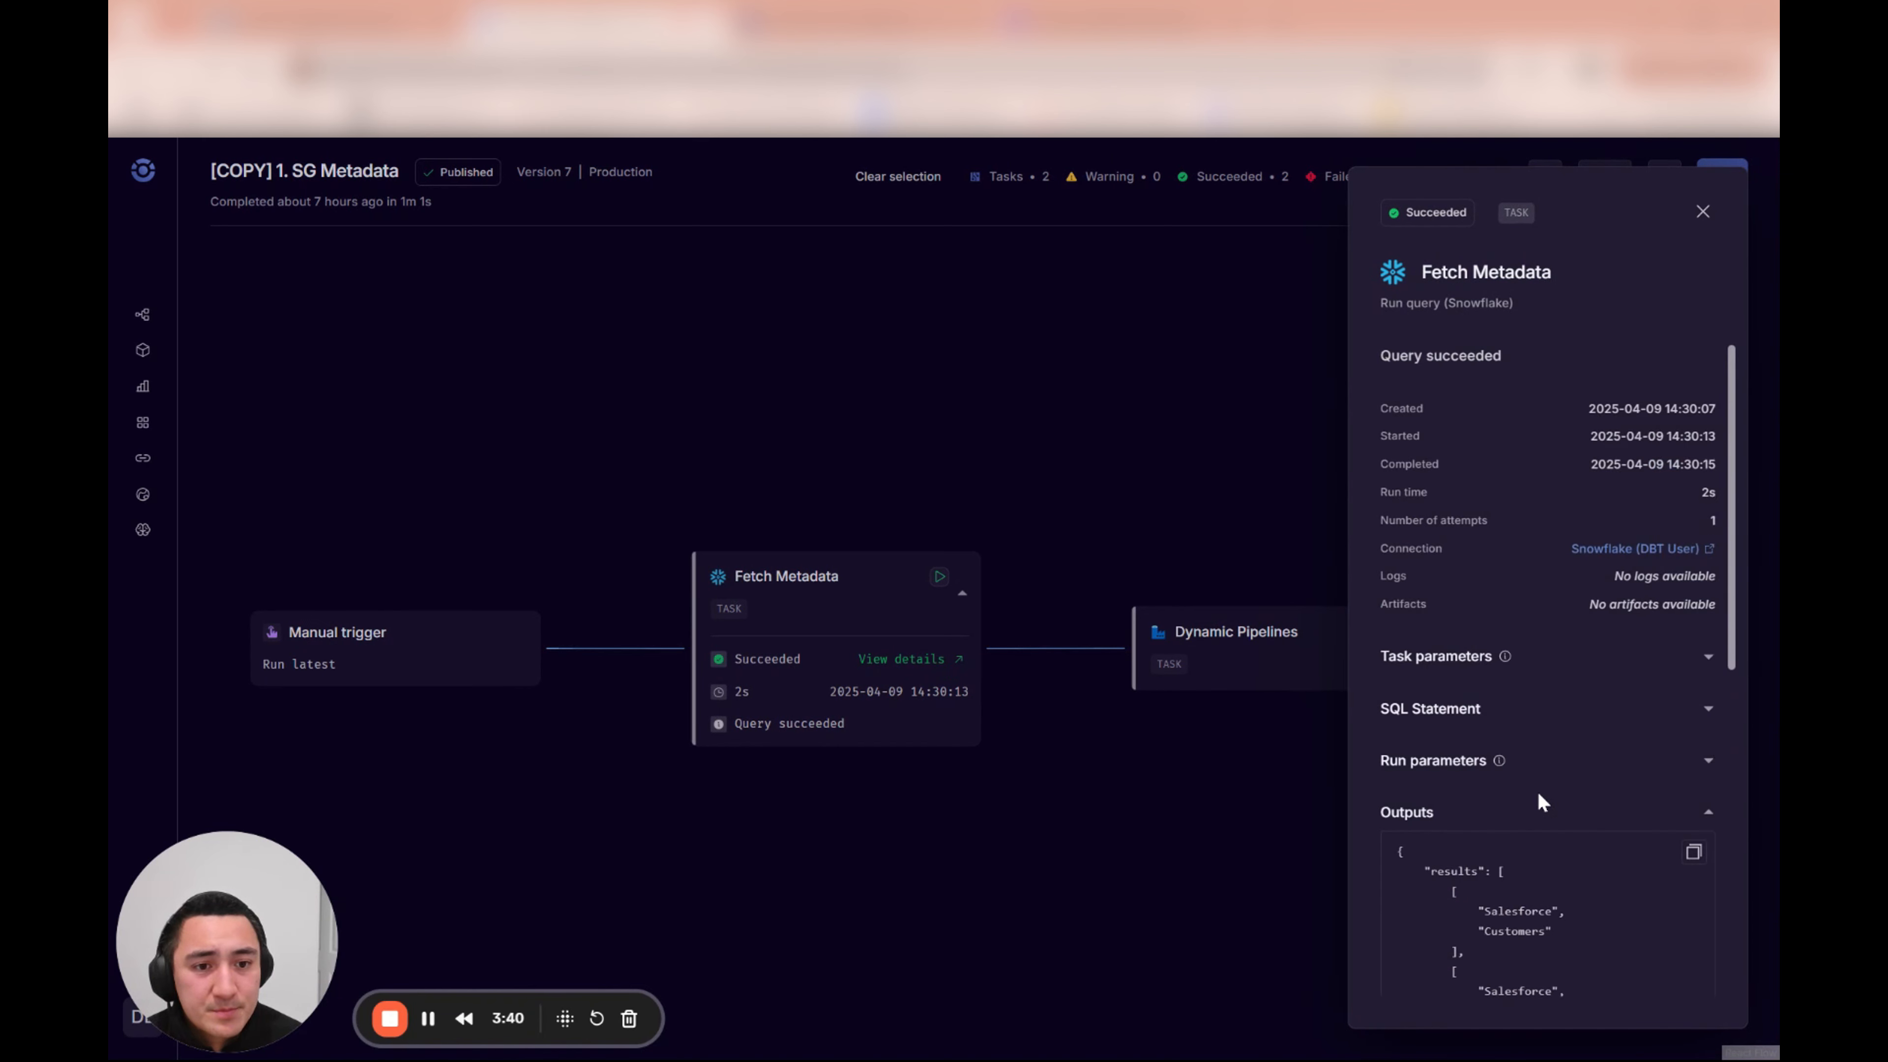
scroll(1531, 811, down, 8)
click(1151, 855)
Step: Open the Dynamic Pipelines task's run details and examine the data value in its pipeline run parameters
drag(1251, 819, 1080, 818)
click(1230, 647)
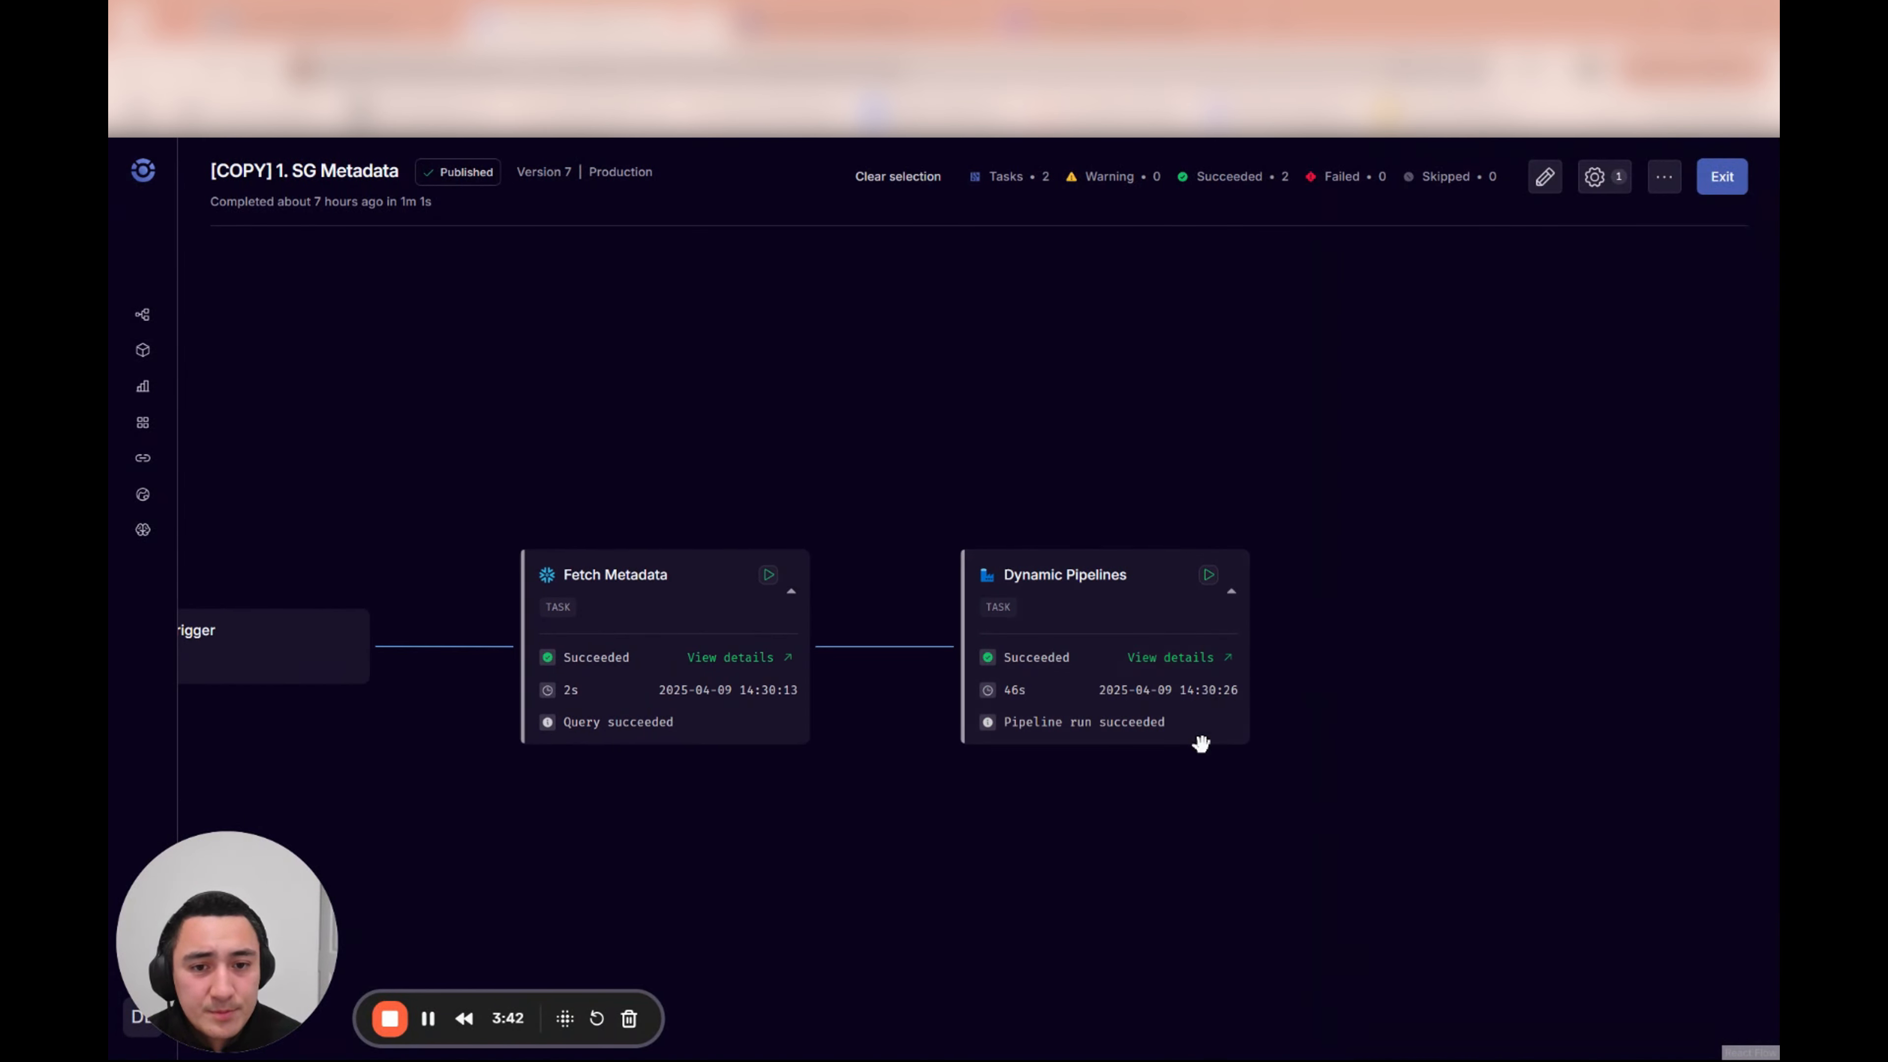
click(1185, 658)
click(1460, 736)
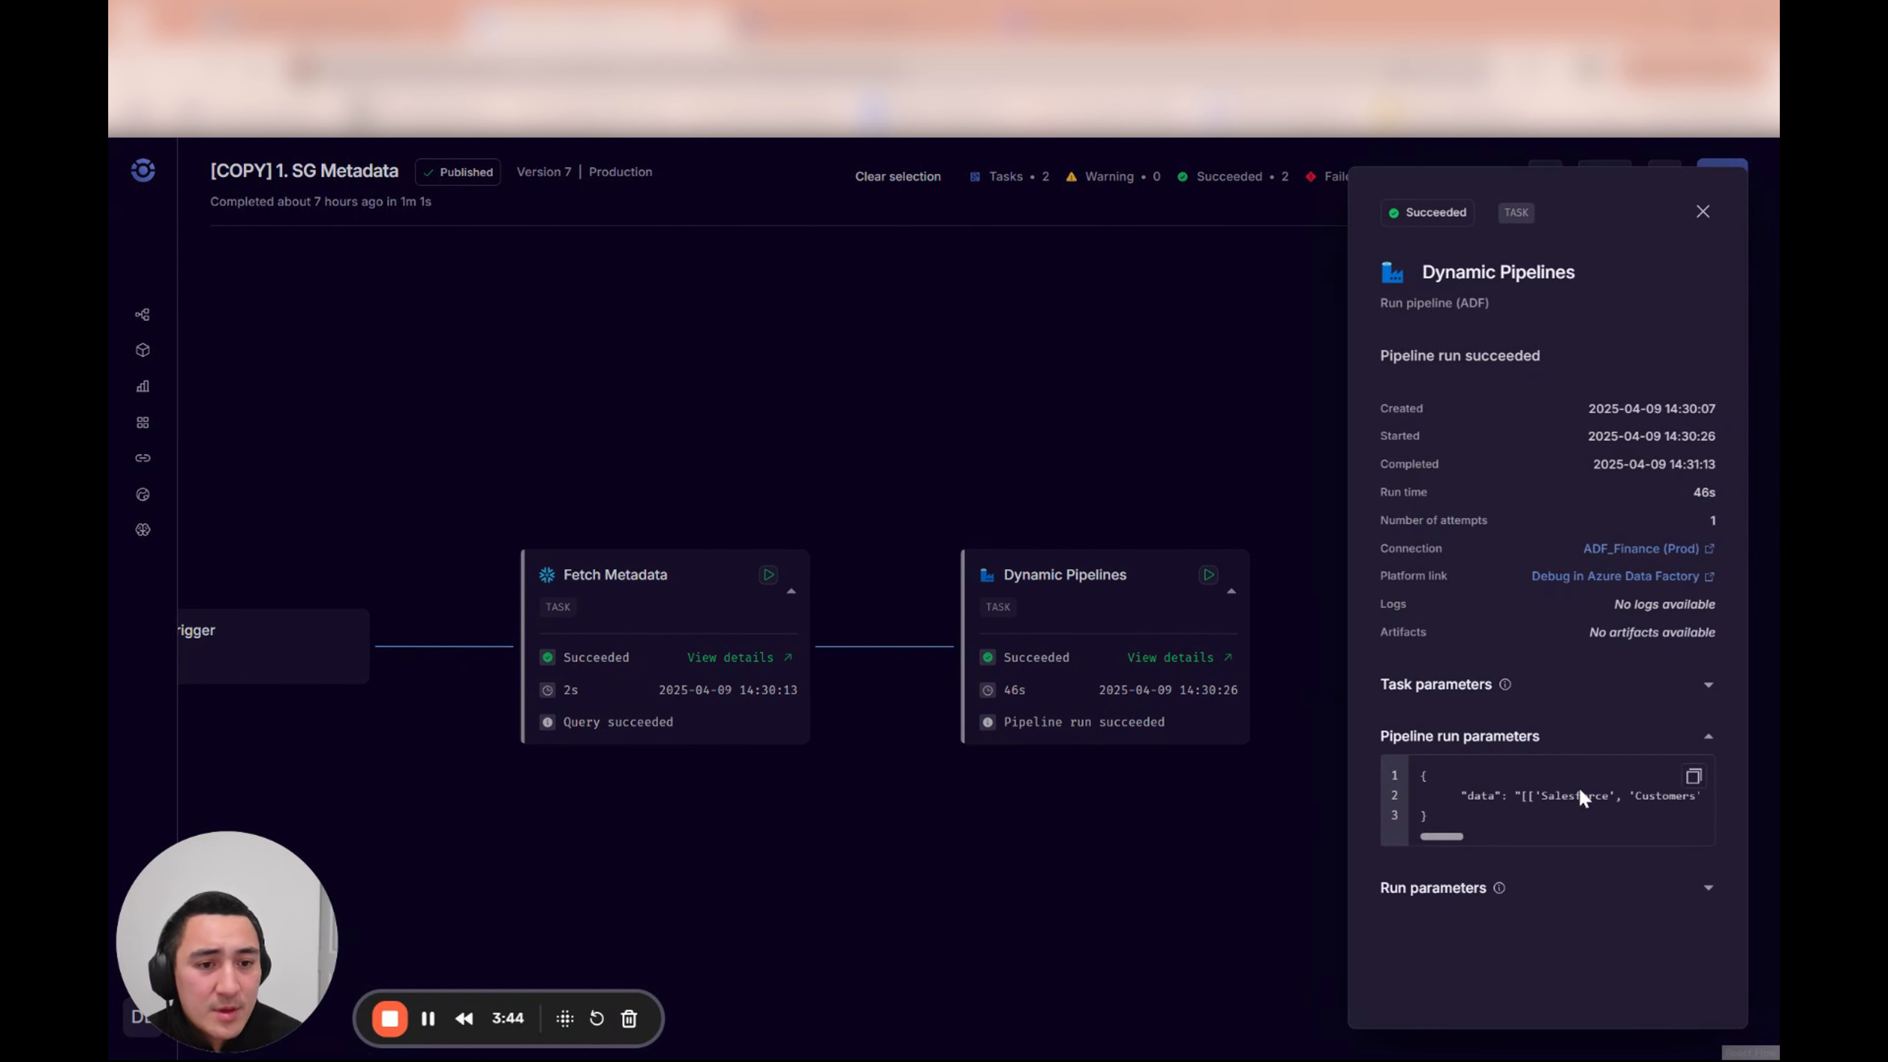
drag(1467, 795, 1594, 798)
click(1504, 826)
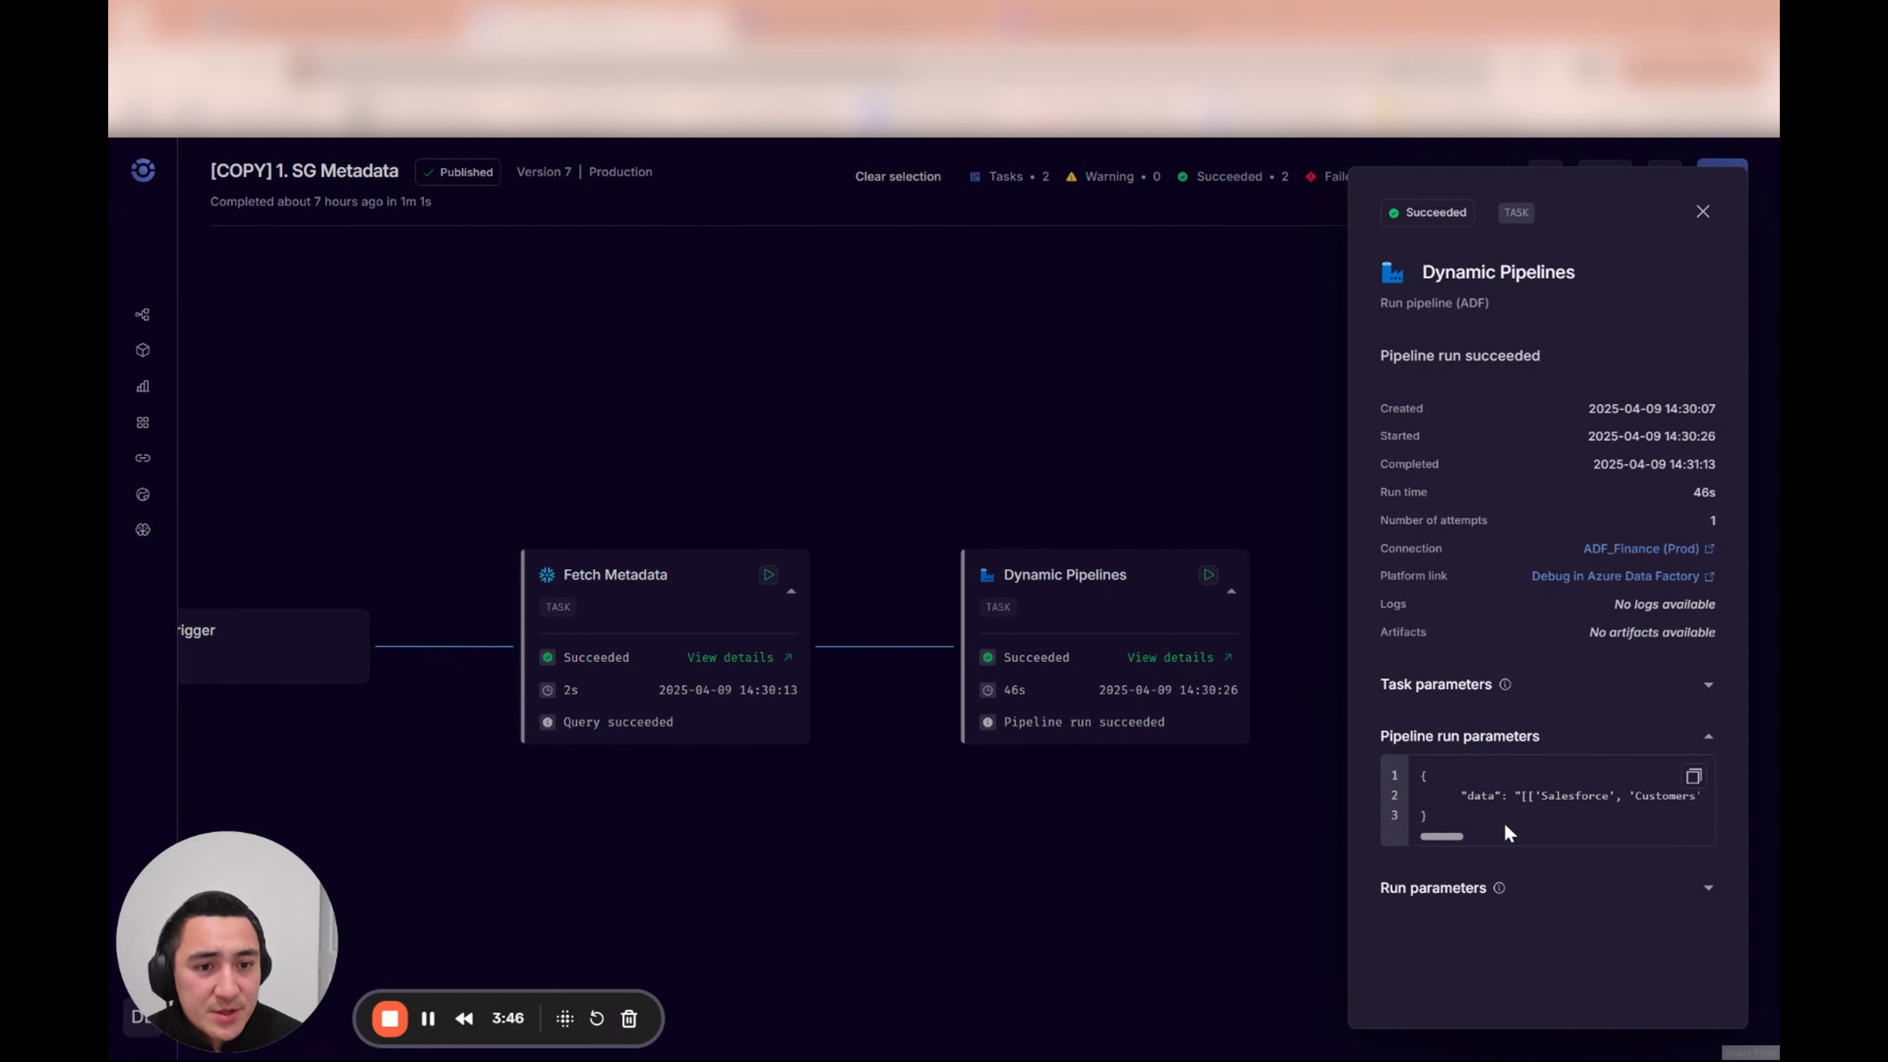
Step: Close the Dynamic Pipelines run details and turn on the display of operations in the run graph
mouse_move(1447, 843)
mouse_down()
mouse_move(1706, 839)
mouse_move(1421, 846)
mouse_up()
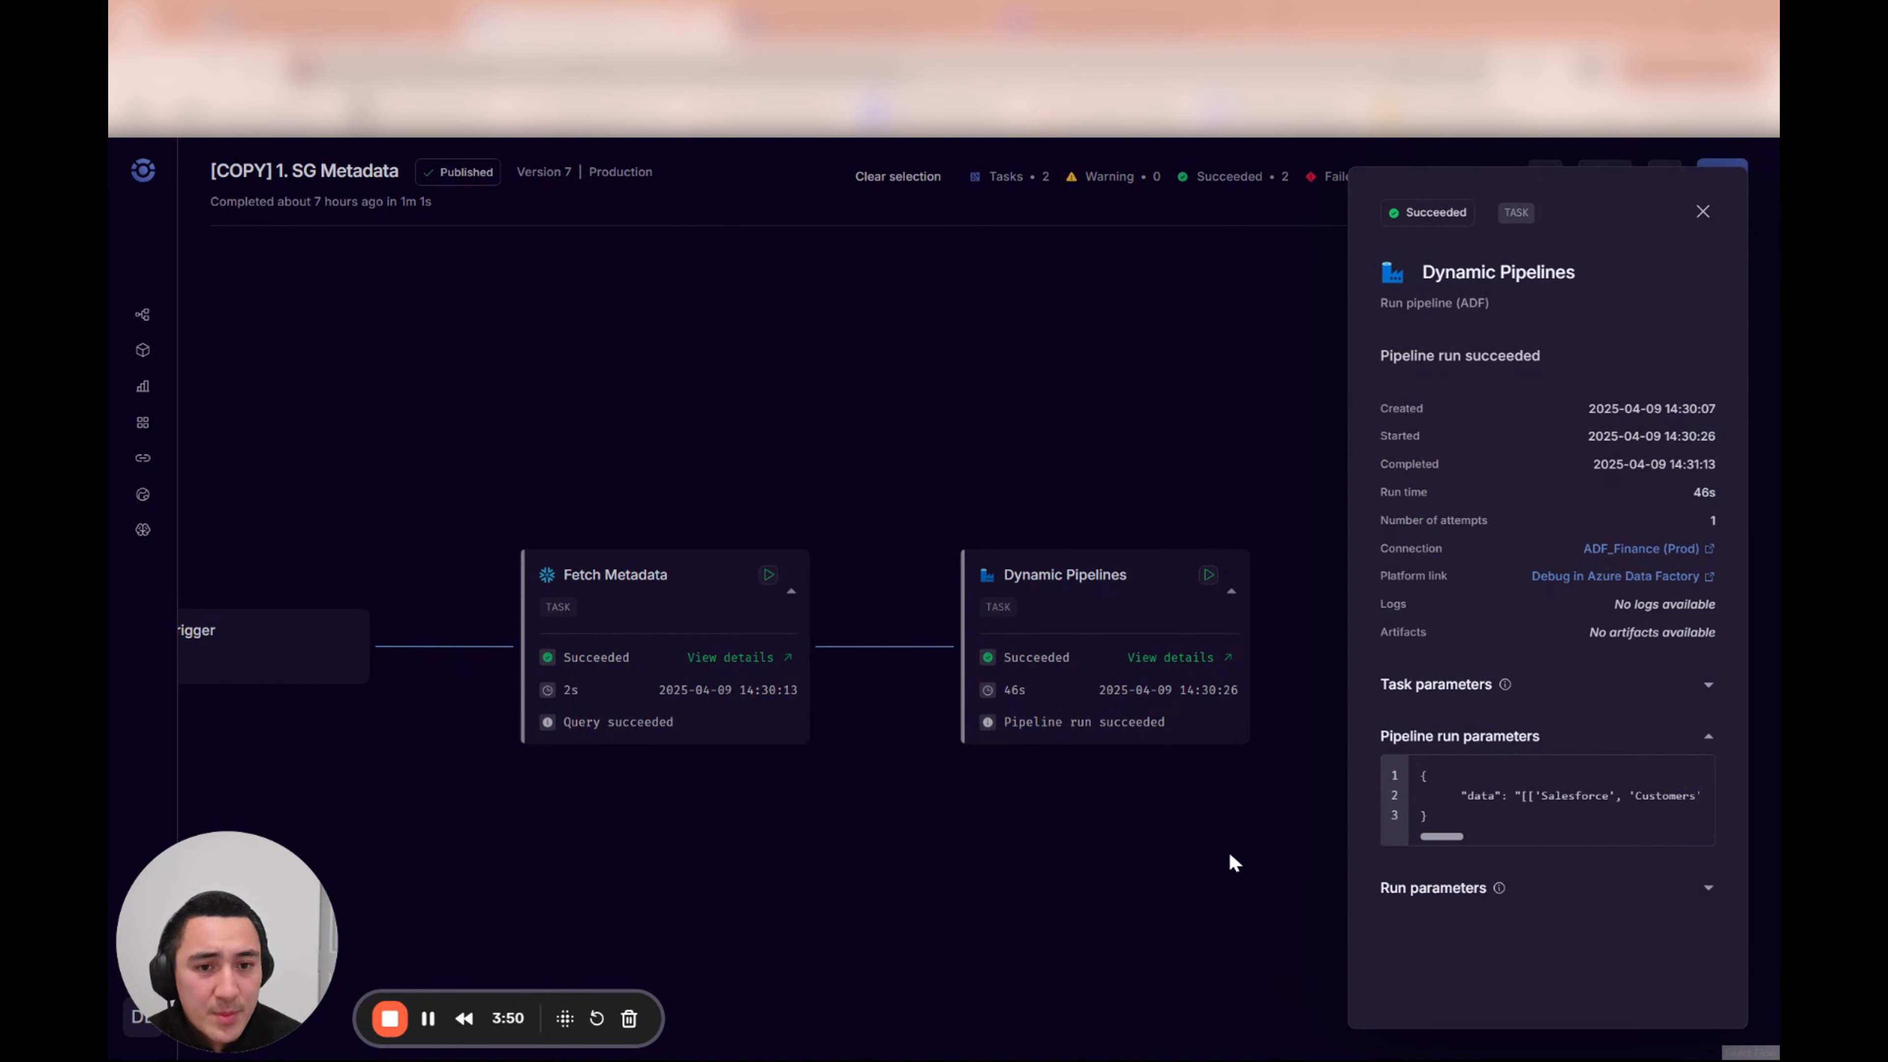
click(1278, 860)
click(1593, 183)
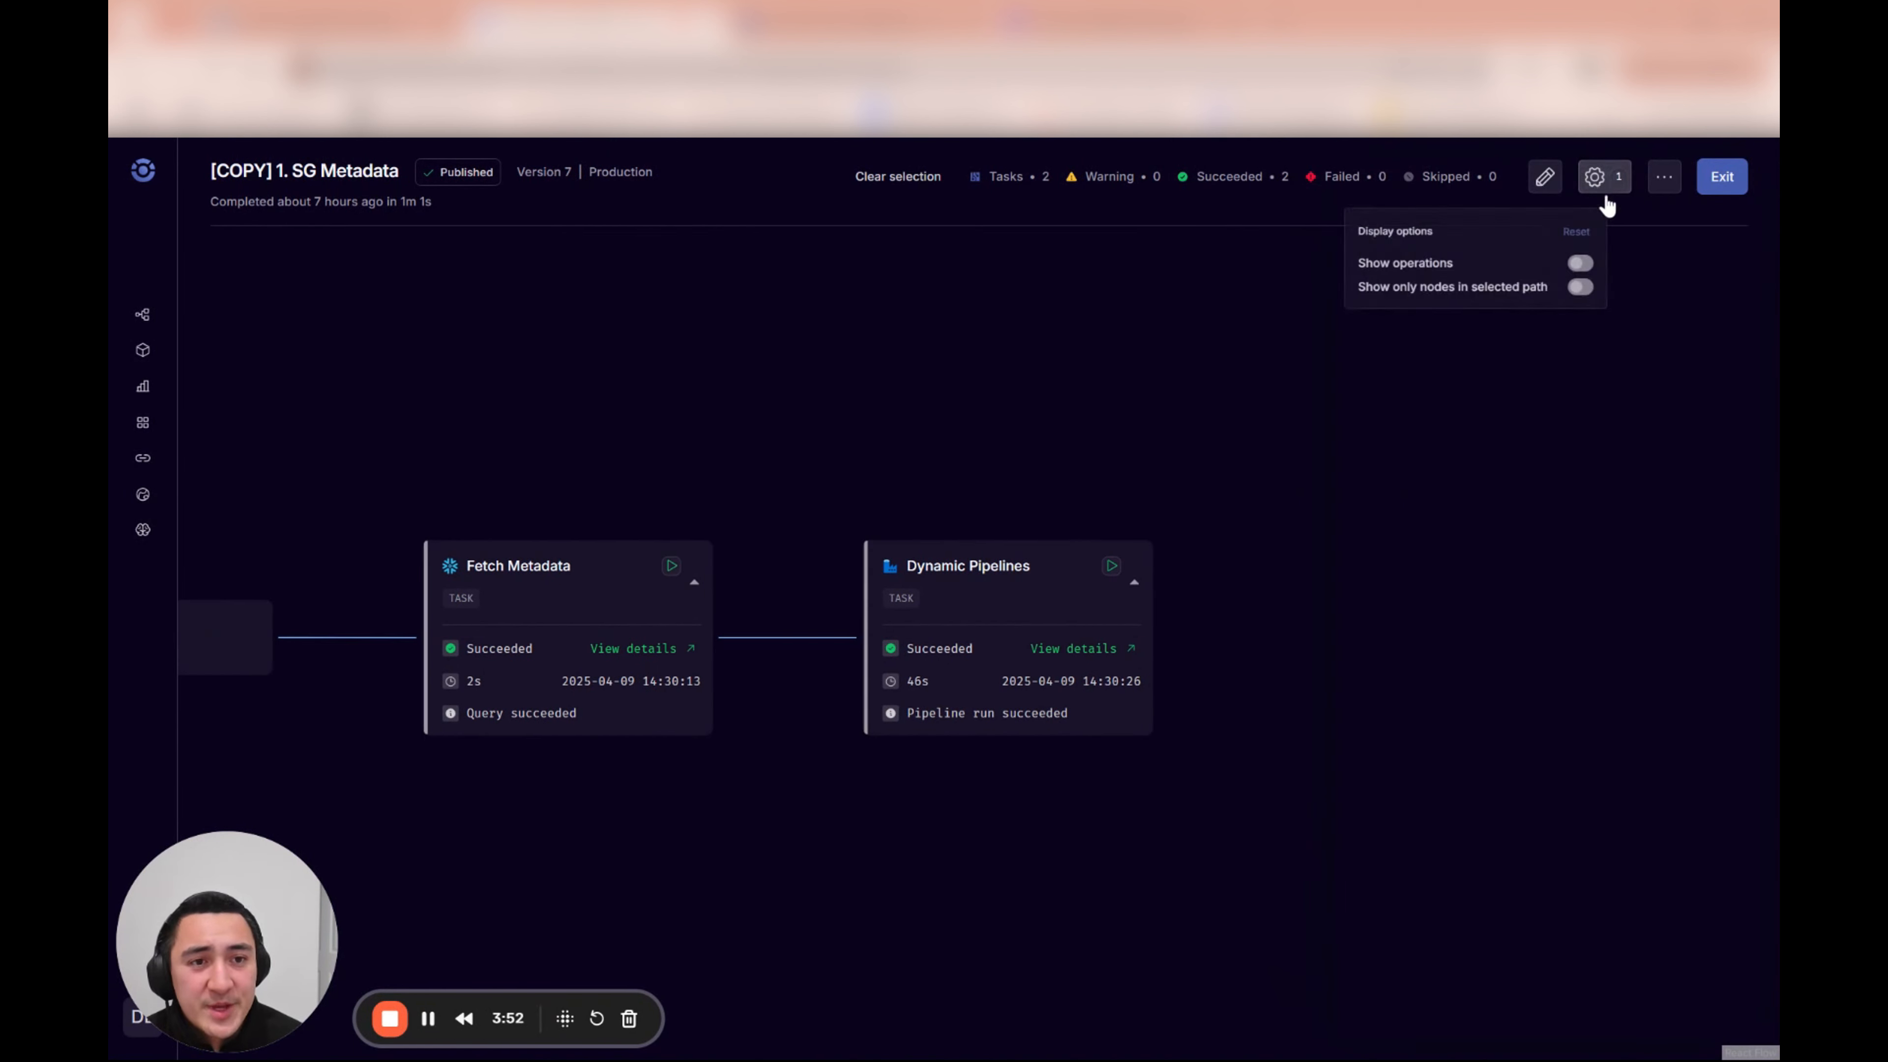
click(1600, 264)
click(669, 485)
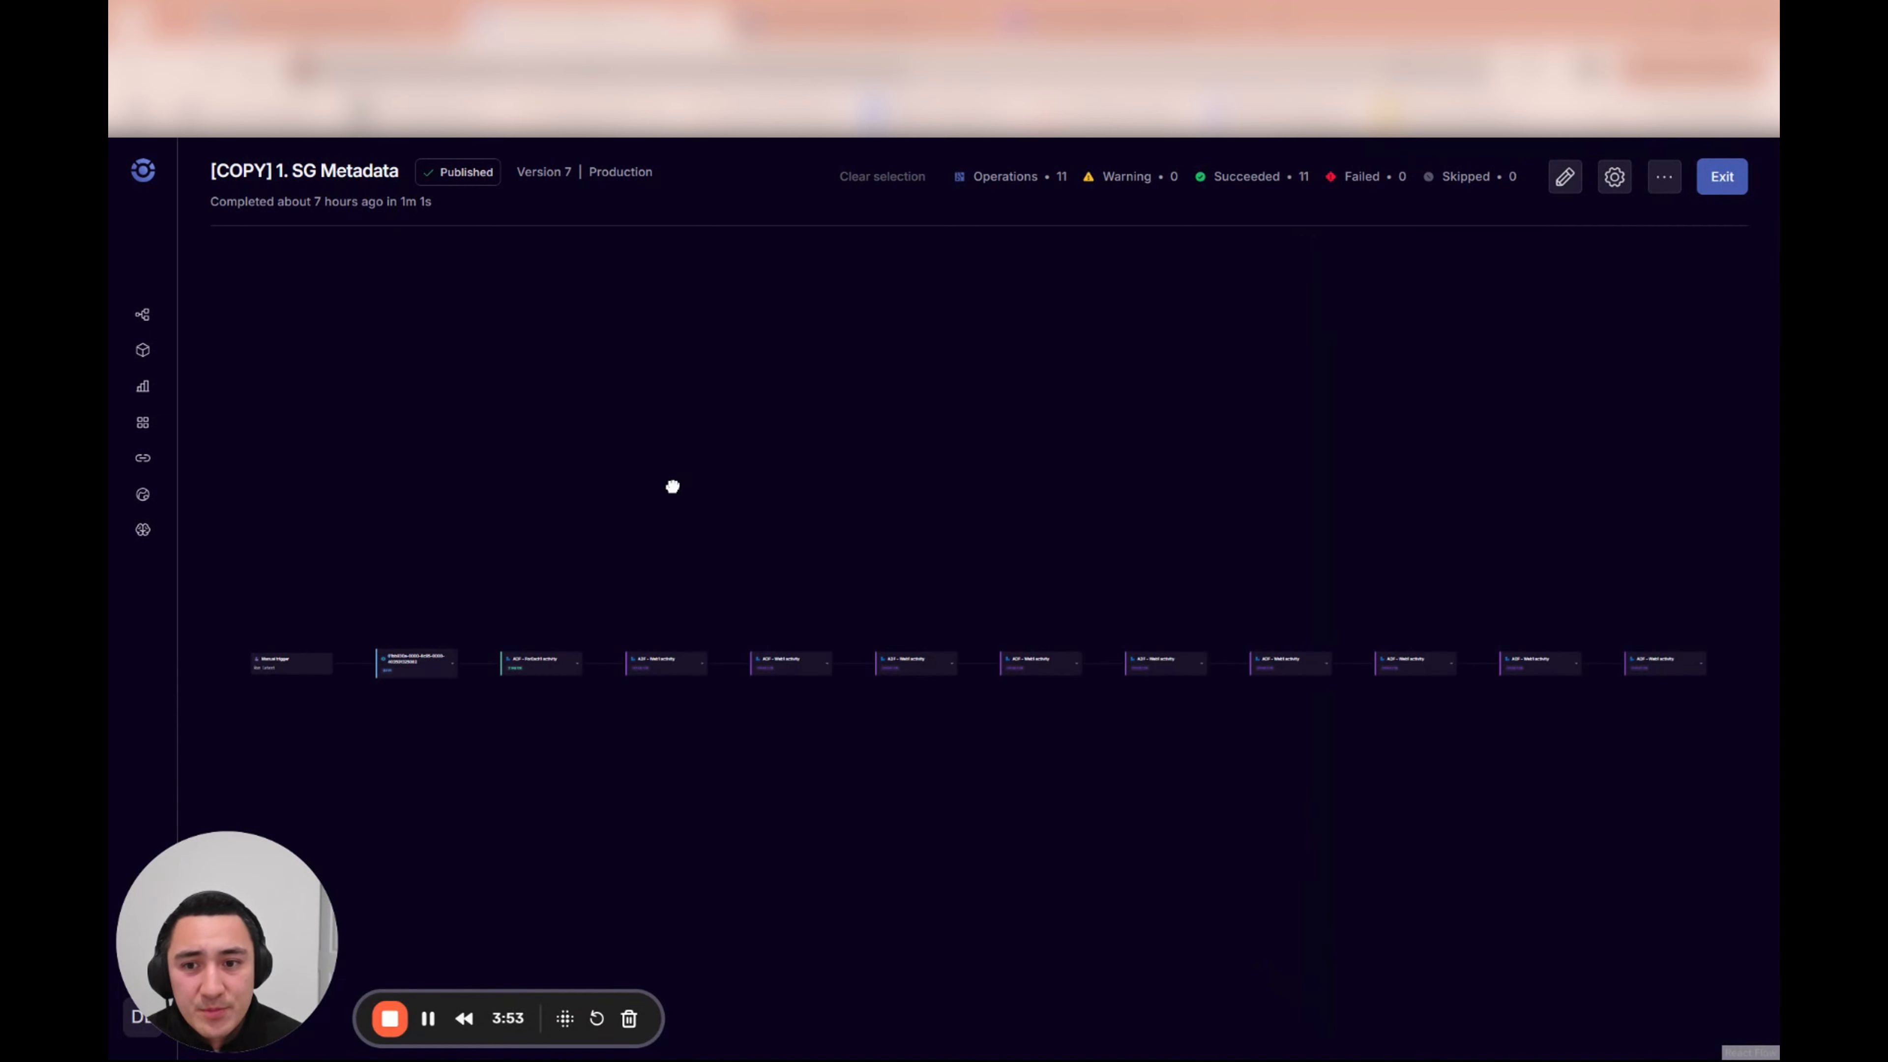
Step: Open the Snowflake query operation's details and examine its message and the SQL statement in its external details
scroll(923, 666, up, 5)
drag(1025, 758, 902, 762)
click(799, 605)
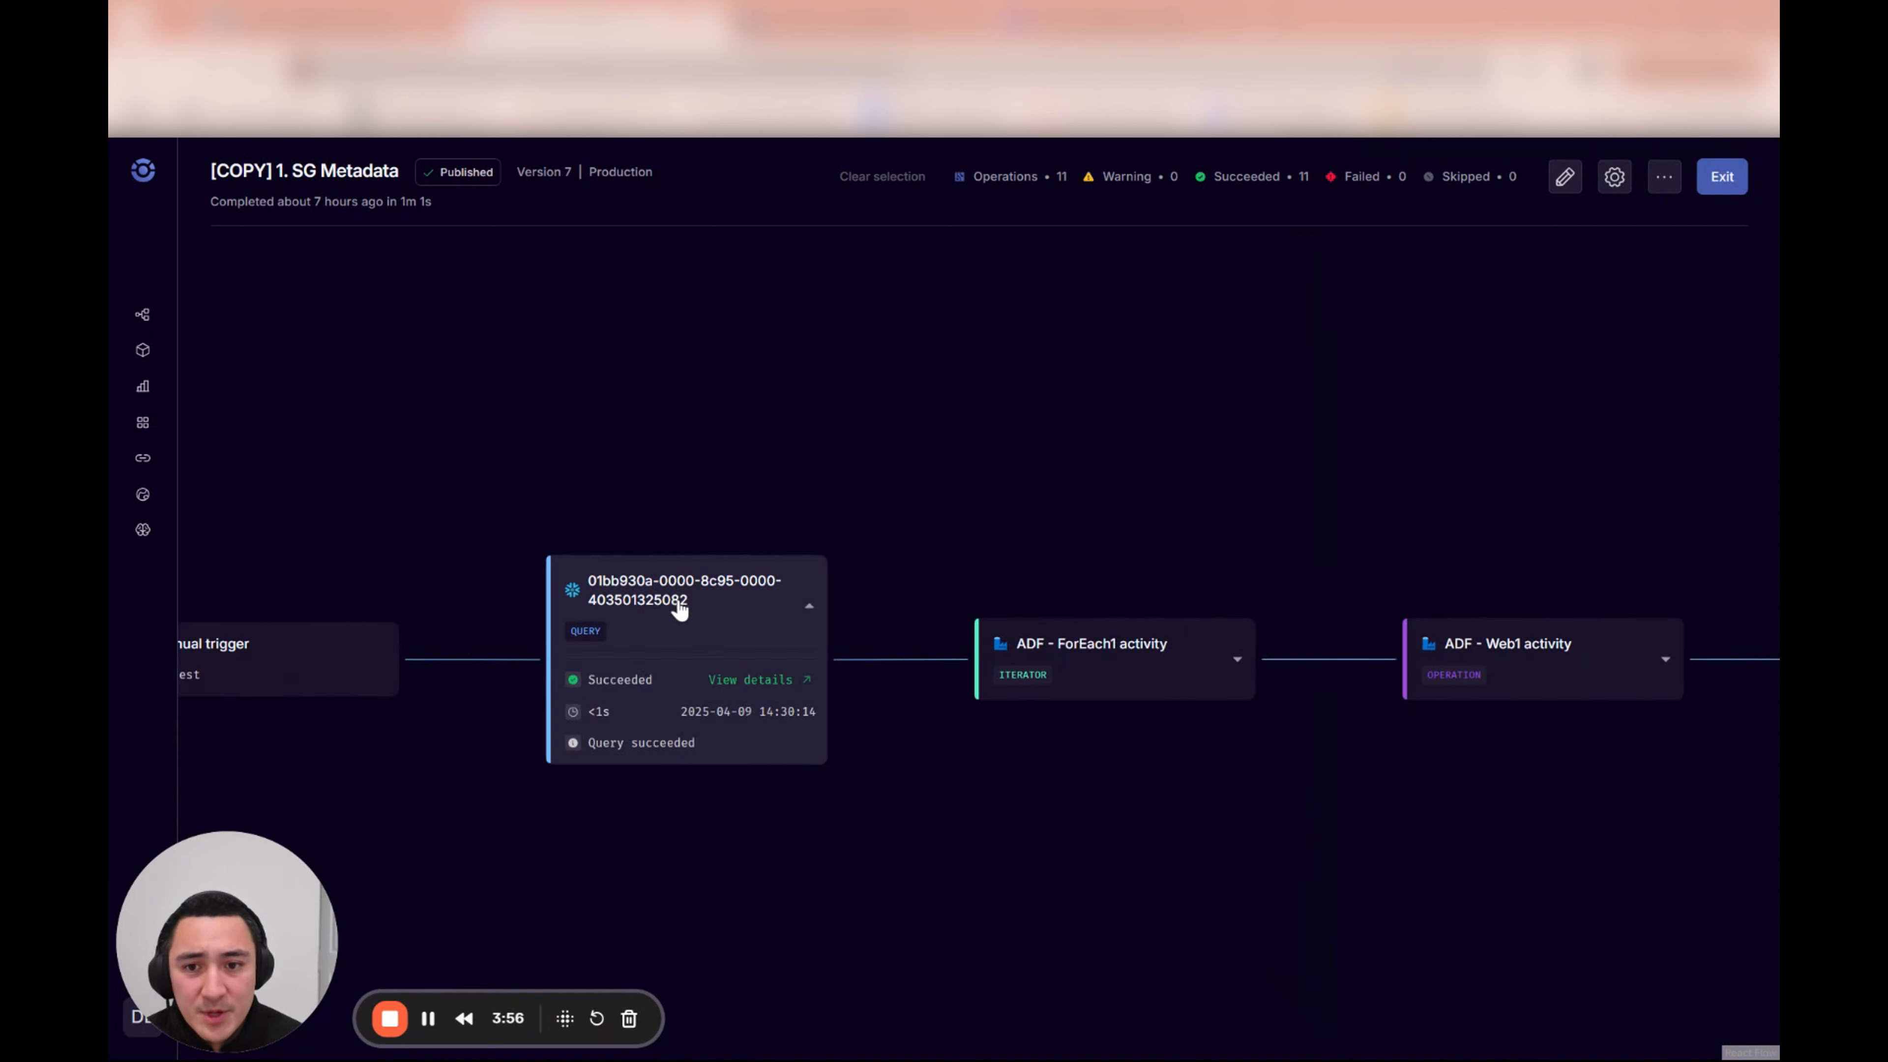
click(751, 680)
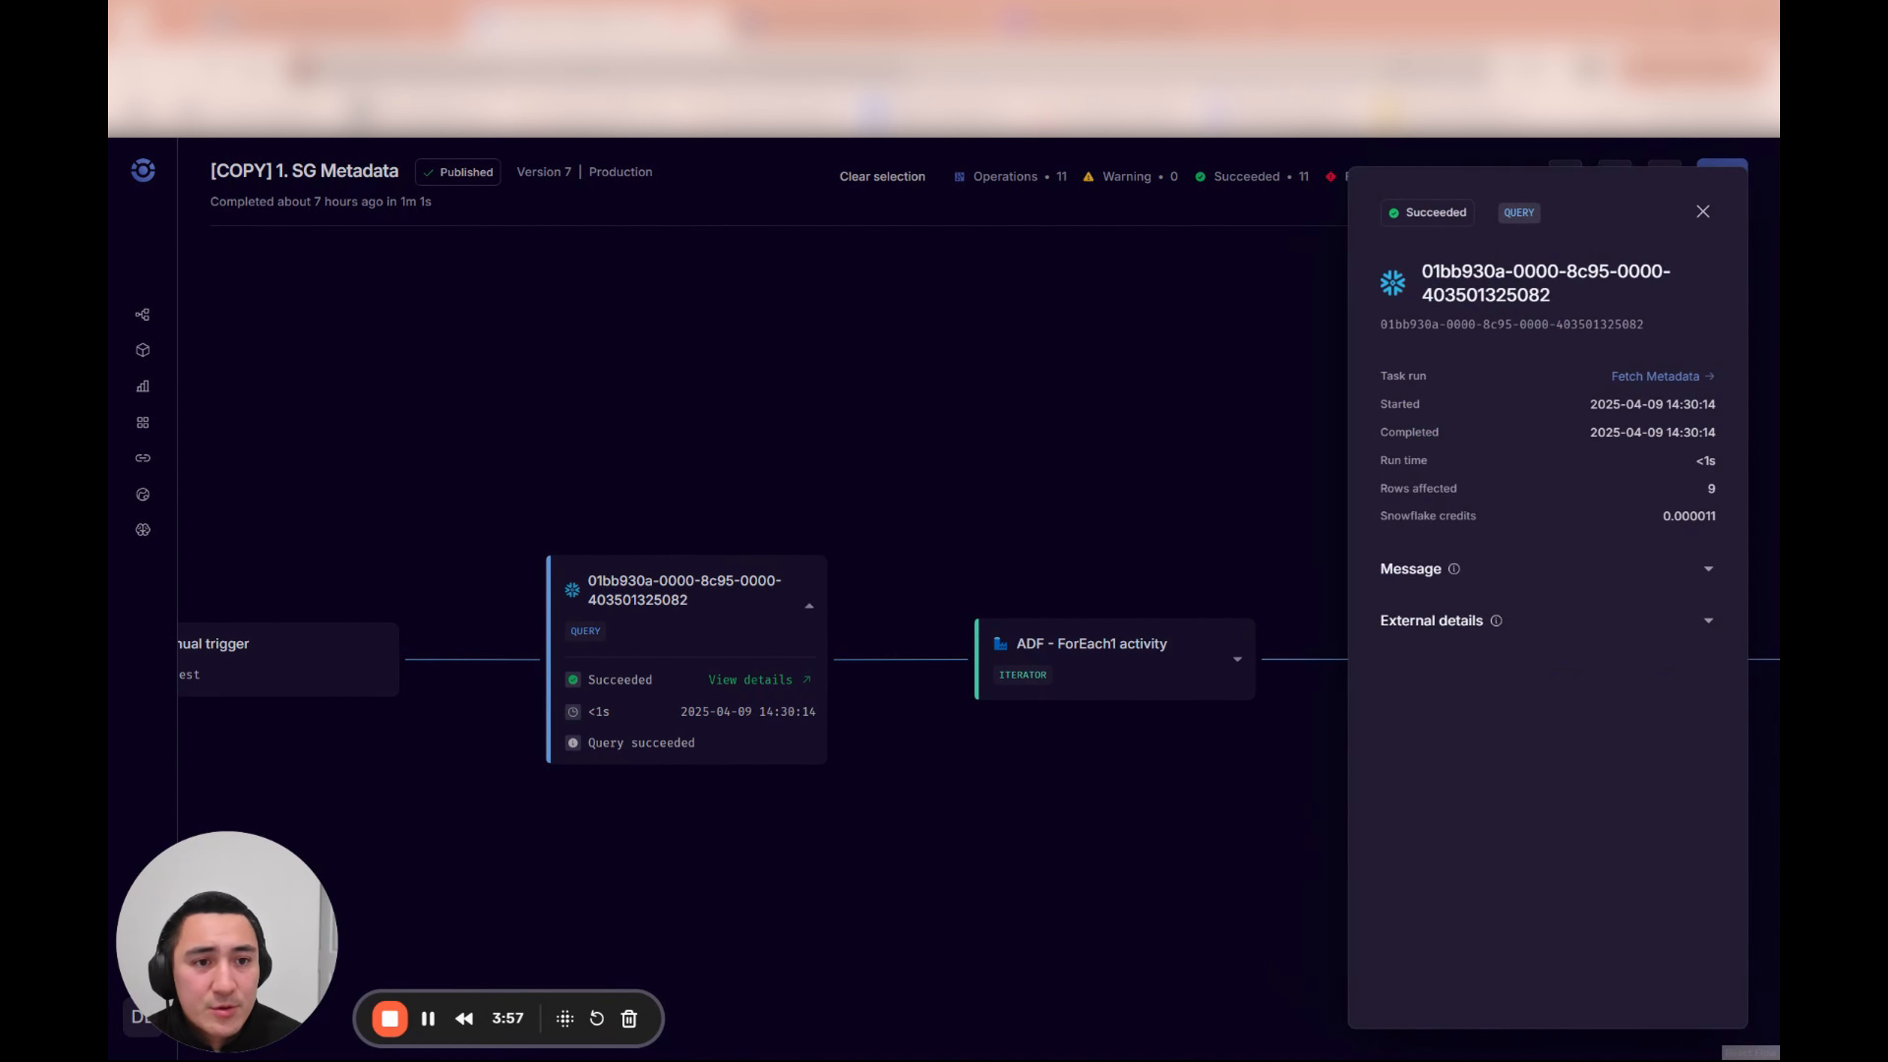
click(1412, 572)
click(1442, 672)
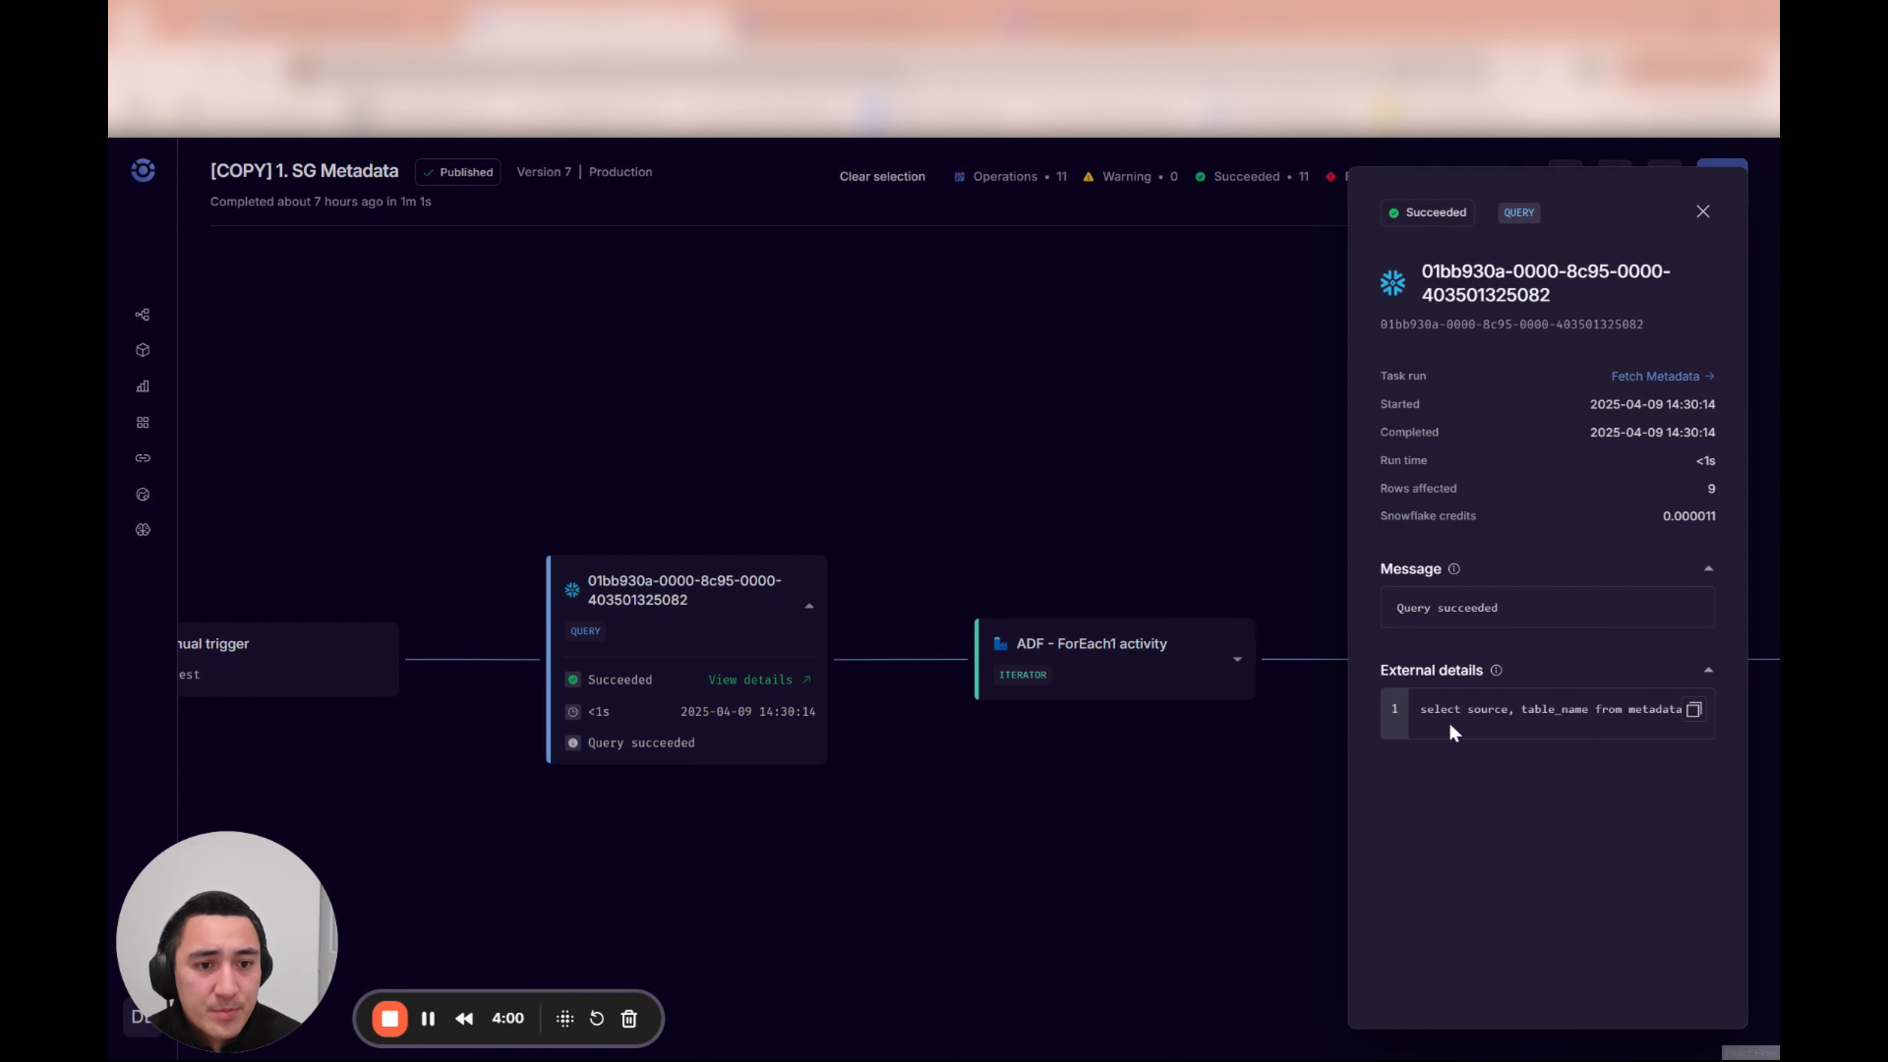
drag(1448, 721, 1487, 710)
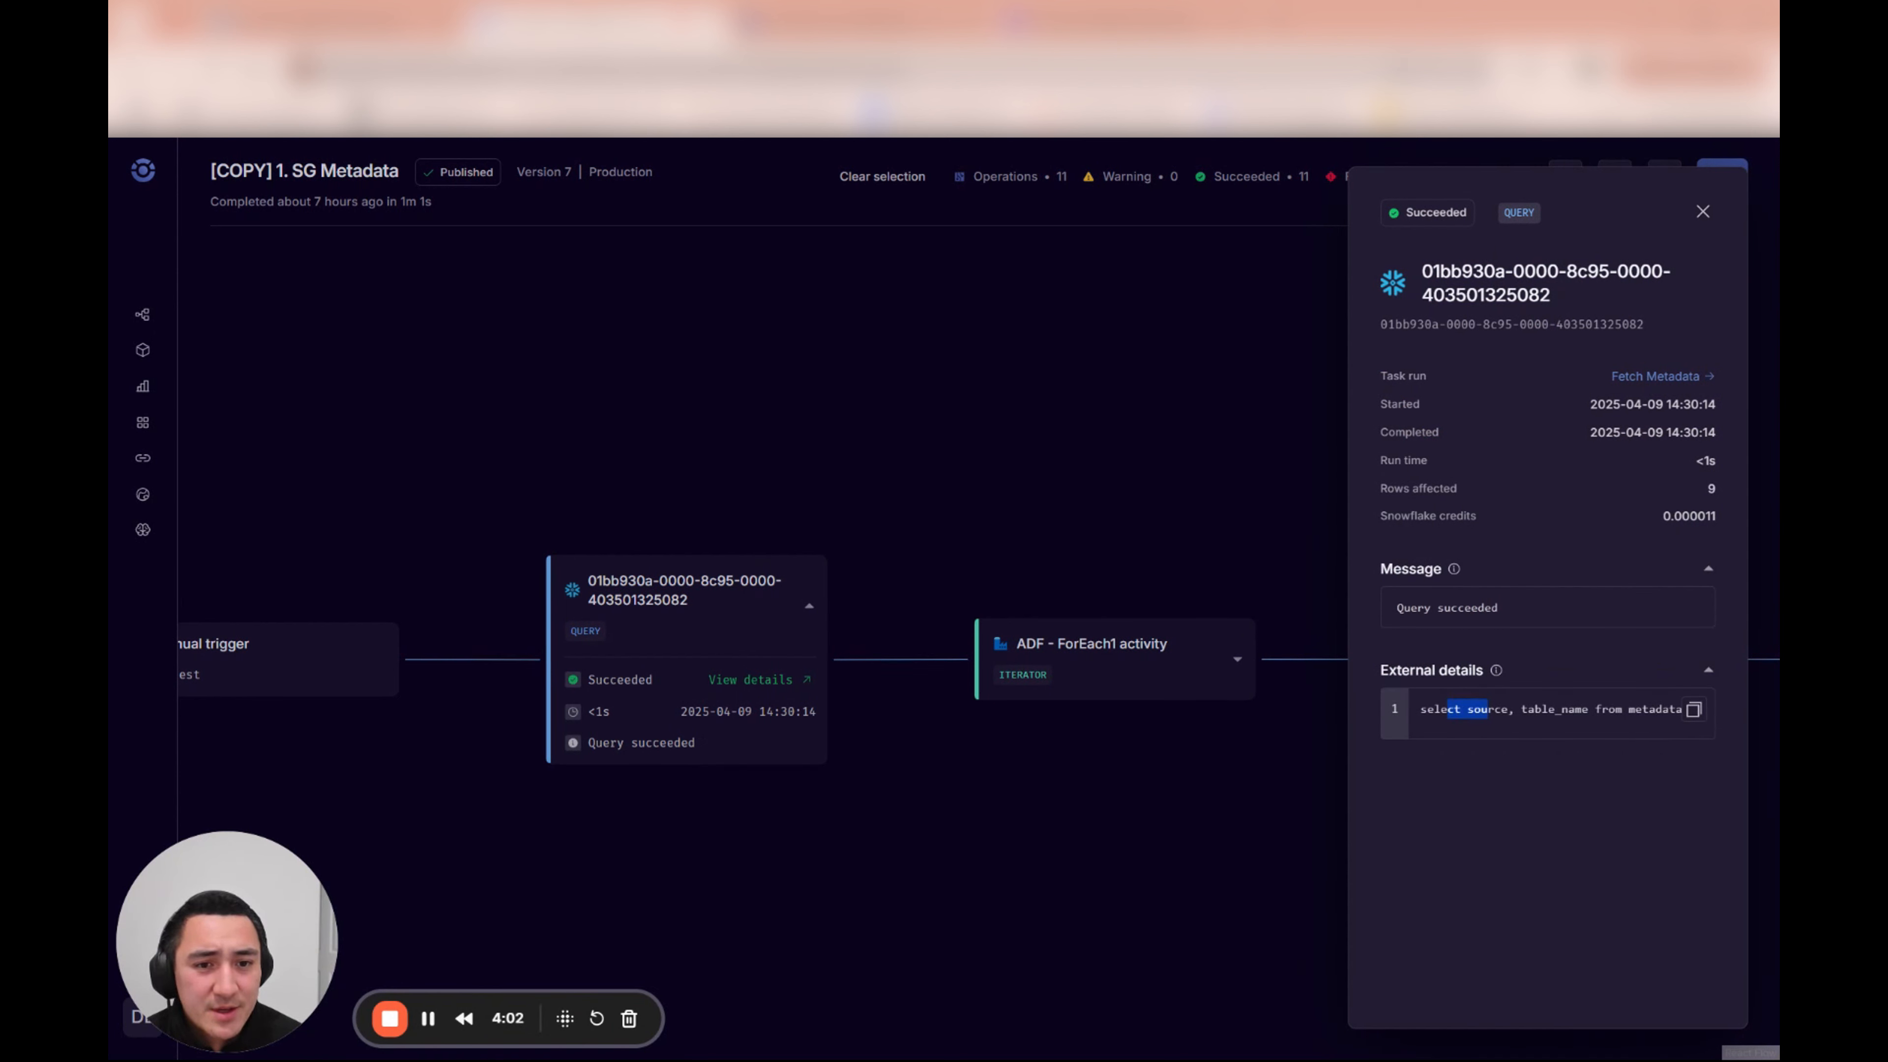
Step: Open the details of the ADF - ForEach1 activity and examine its message
click(1108, 794)
drag(1275, 812, 1068, 808)
click(915, 673)
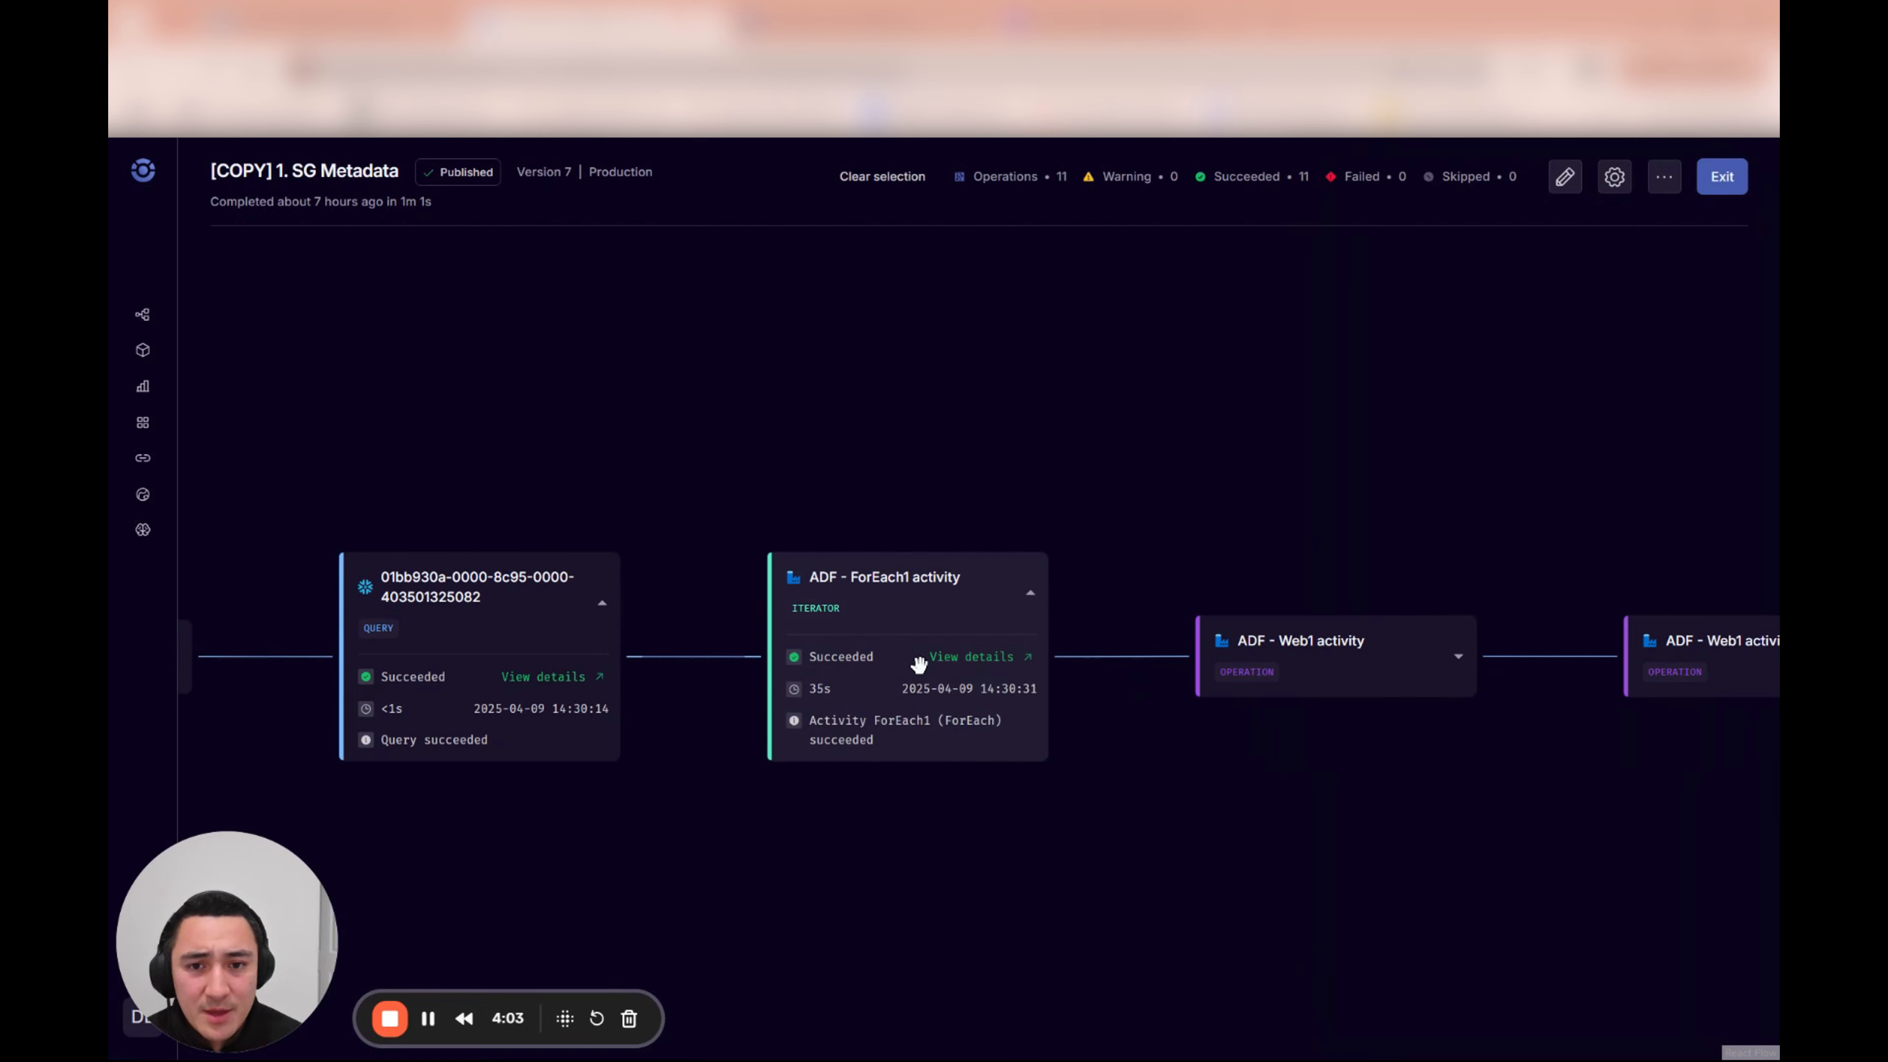
click(980, 661)
click(1415, 496)
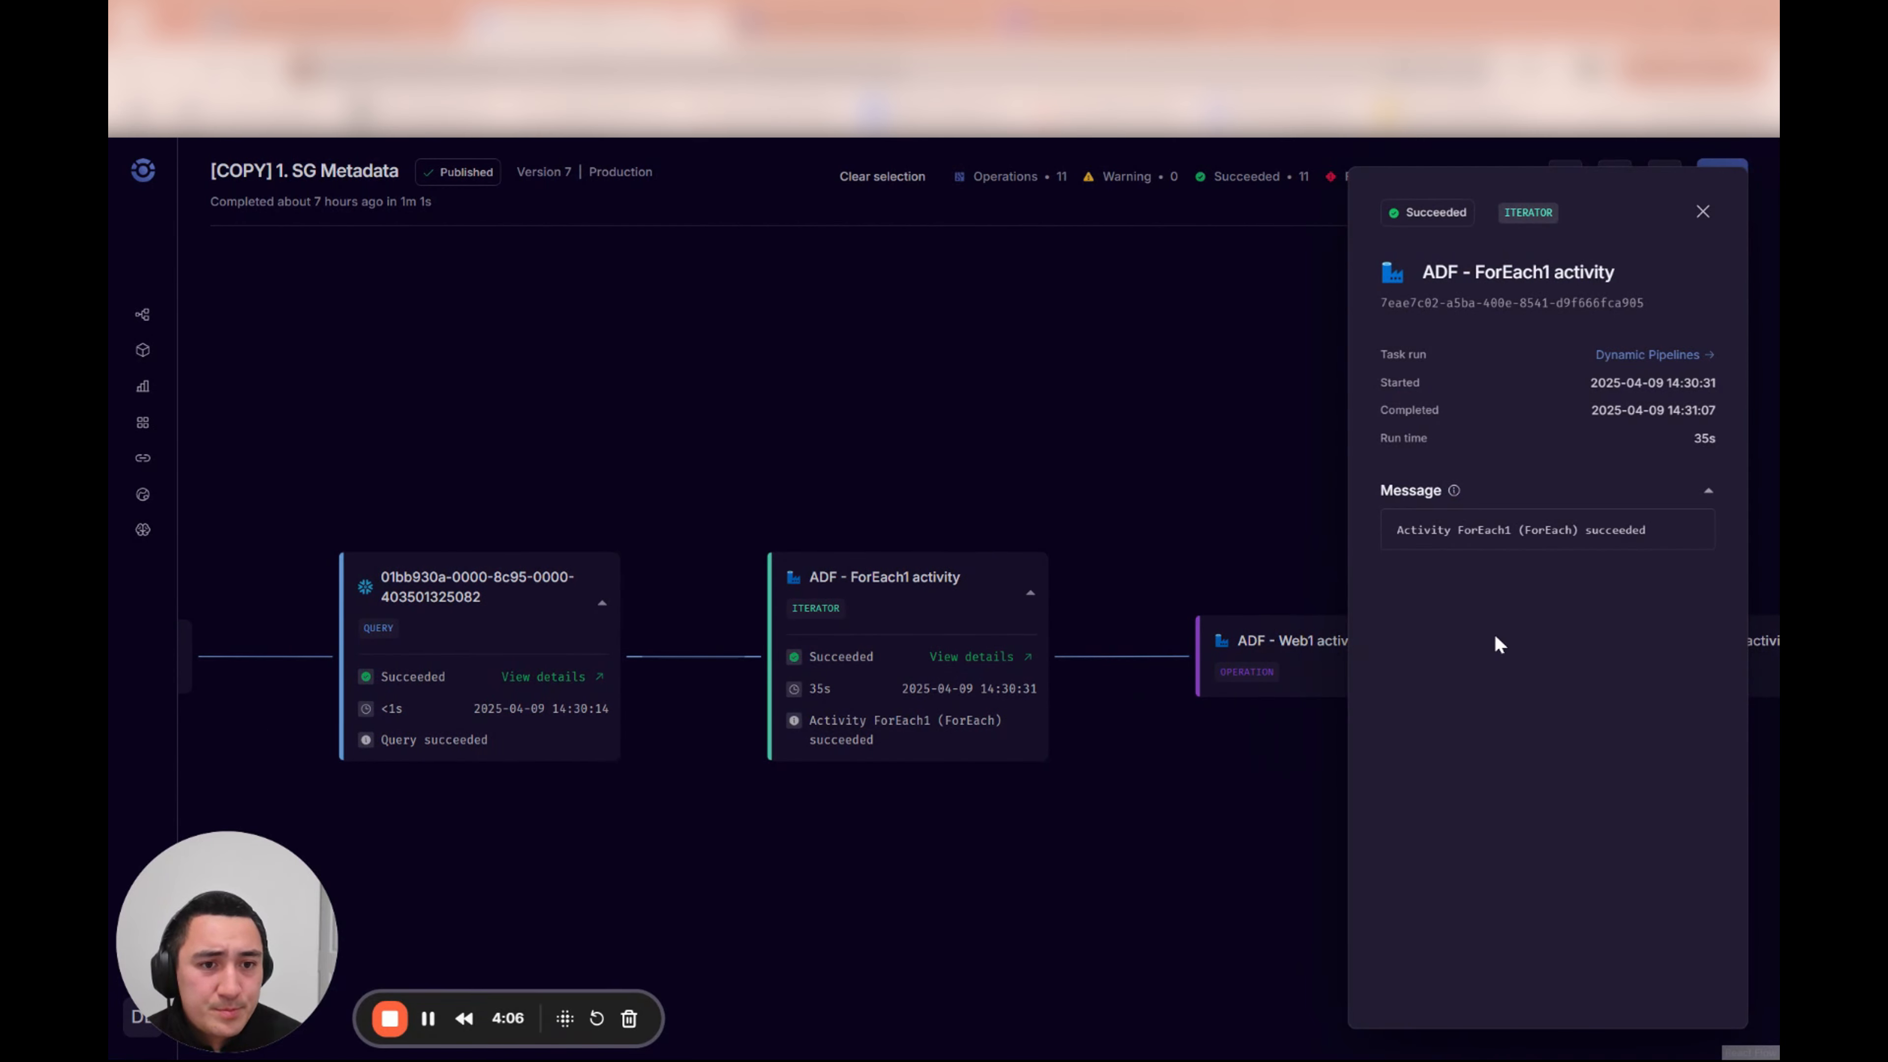
Step: Open the details of the first ADF - Web1 activity after ForEach1 and read its message
click(1247, 809)
drag(1247, 810, 789, 782)
click(898, 658)
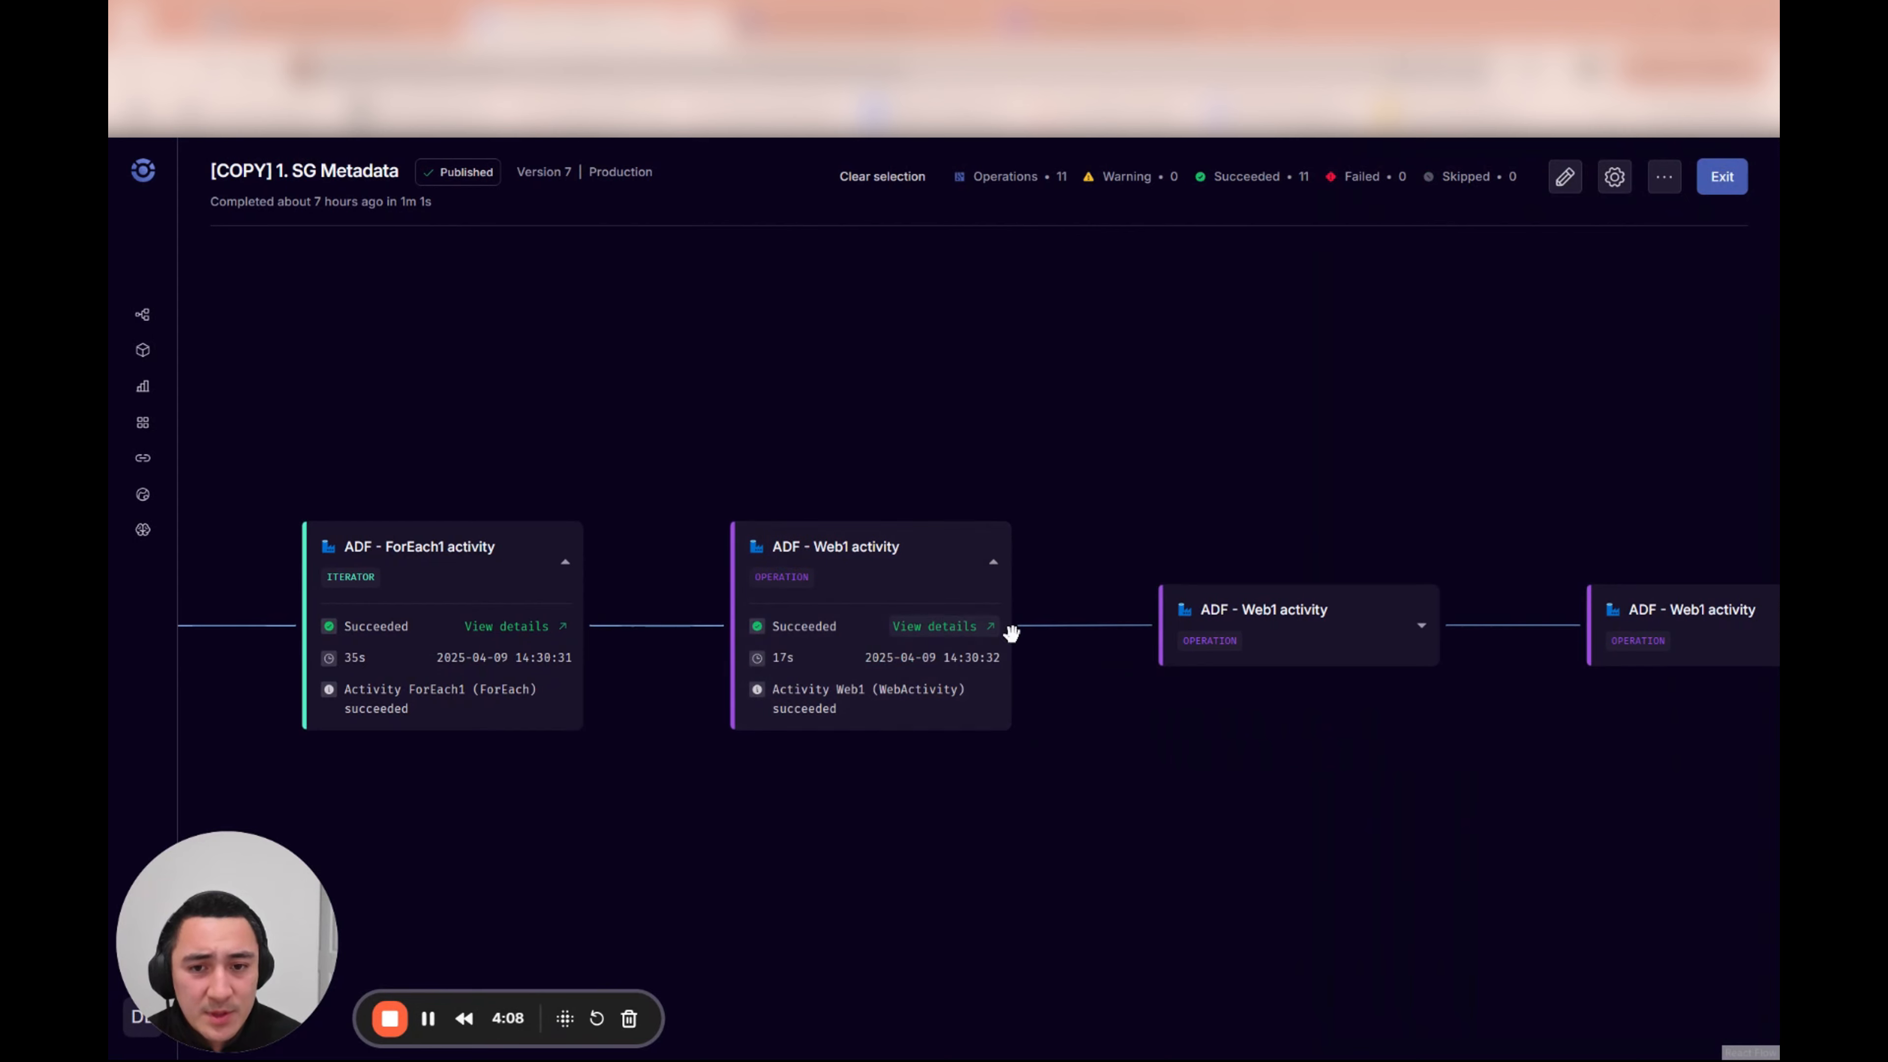
click(939, 629)
click(1402, 505)
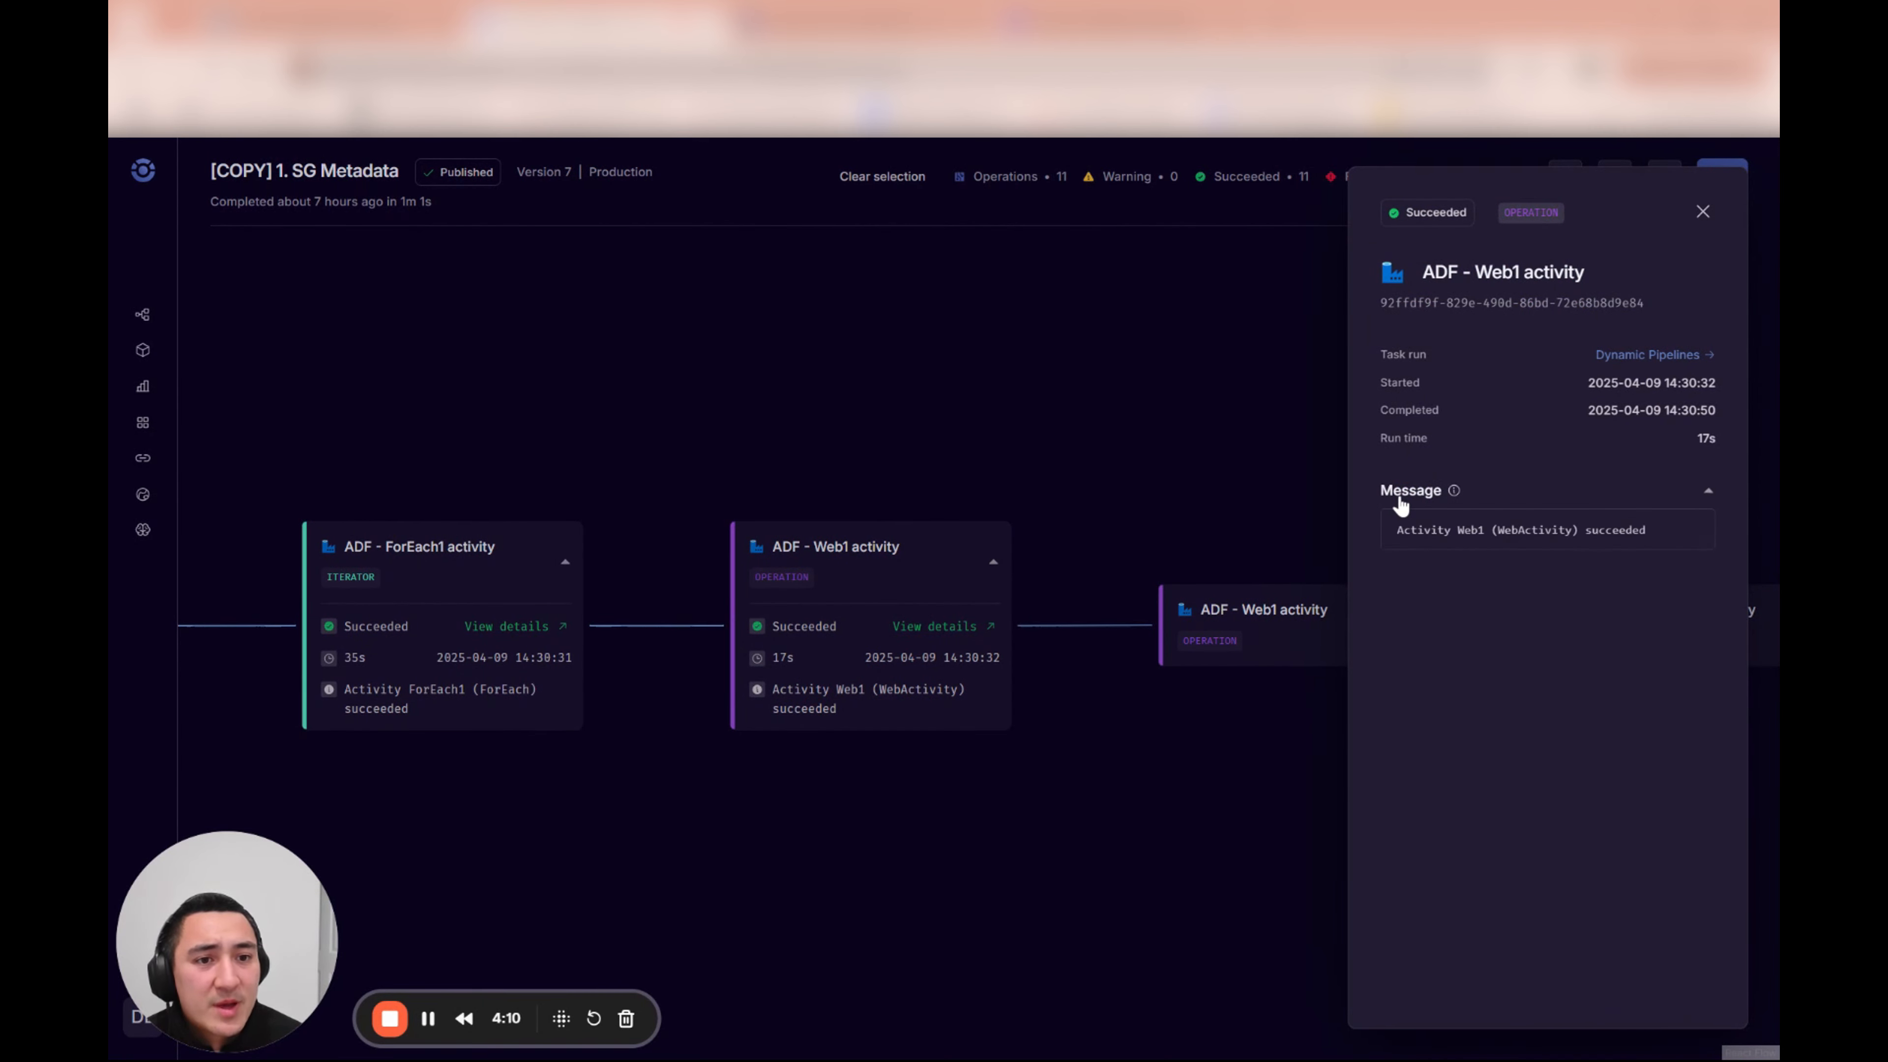
Step: Read the message in the second ADF - Web1 activity's details and close the details
click(1263, 740)
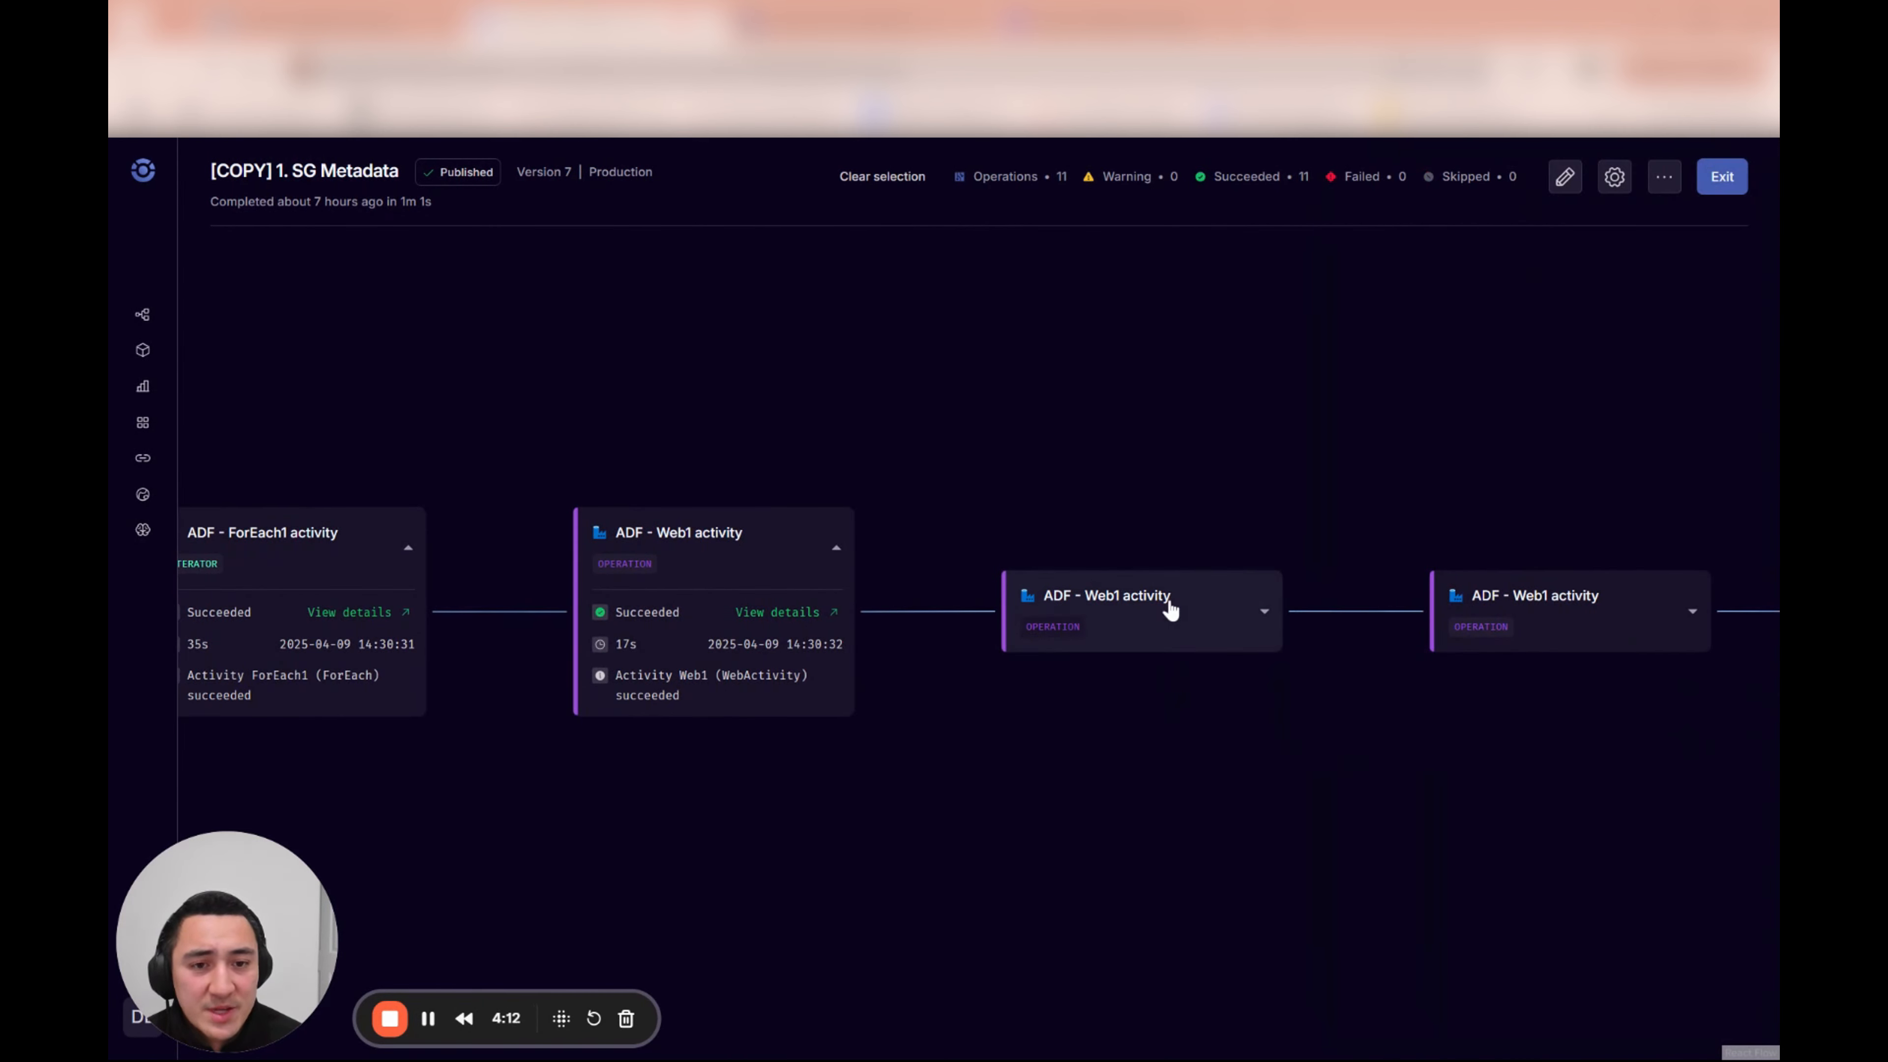
click(1167, 603)
click(1236, 612)
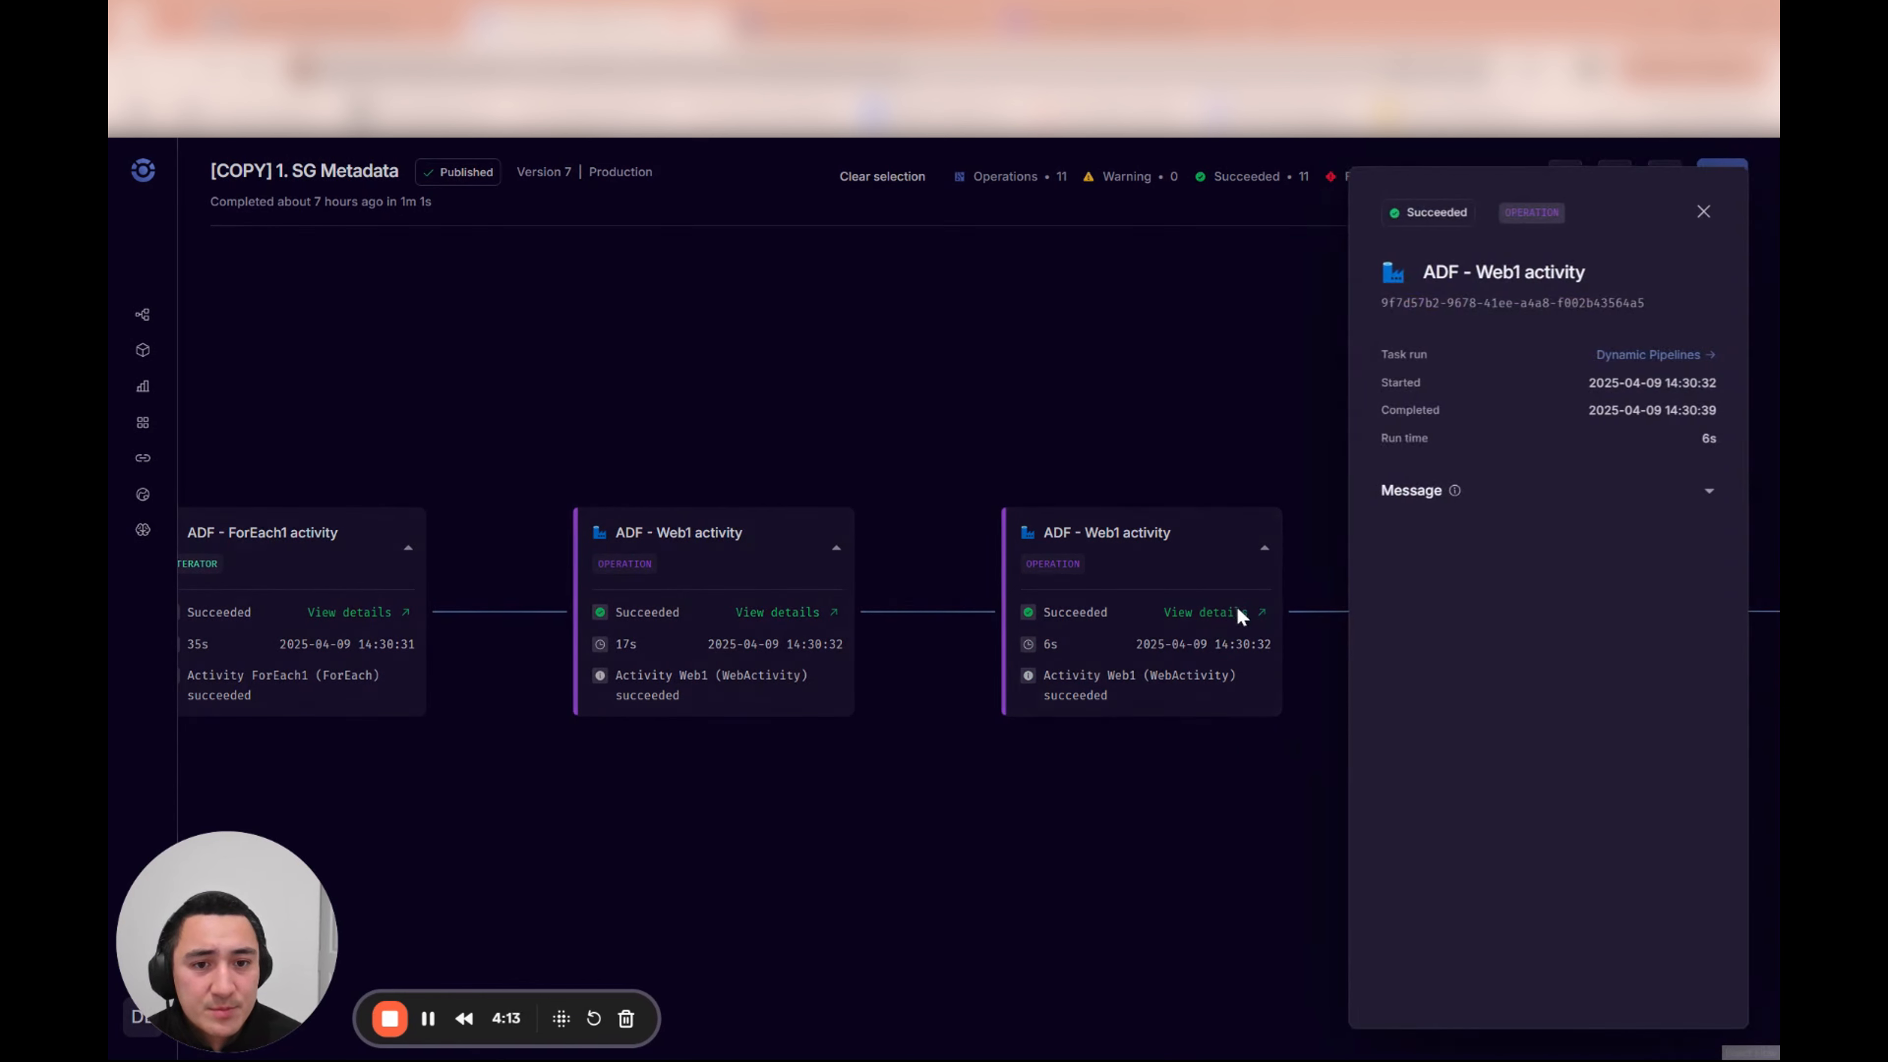
click(1397, 496)
click(1182, 801)
Step: Look over the chain of operations and open the [COPY] 1. SG Metadata pipeline for editing
scroll(1276, 790, down, 5)
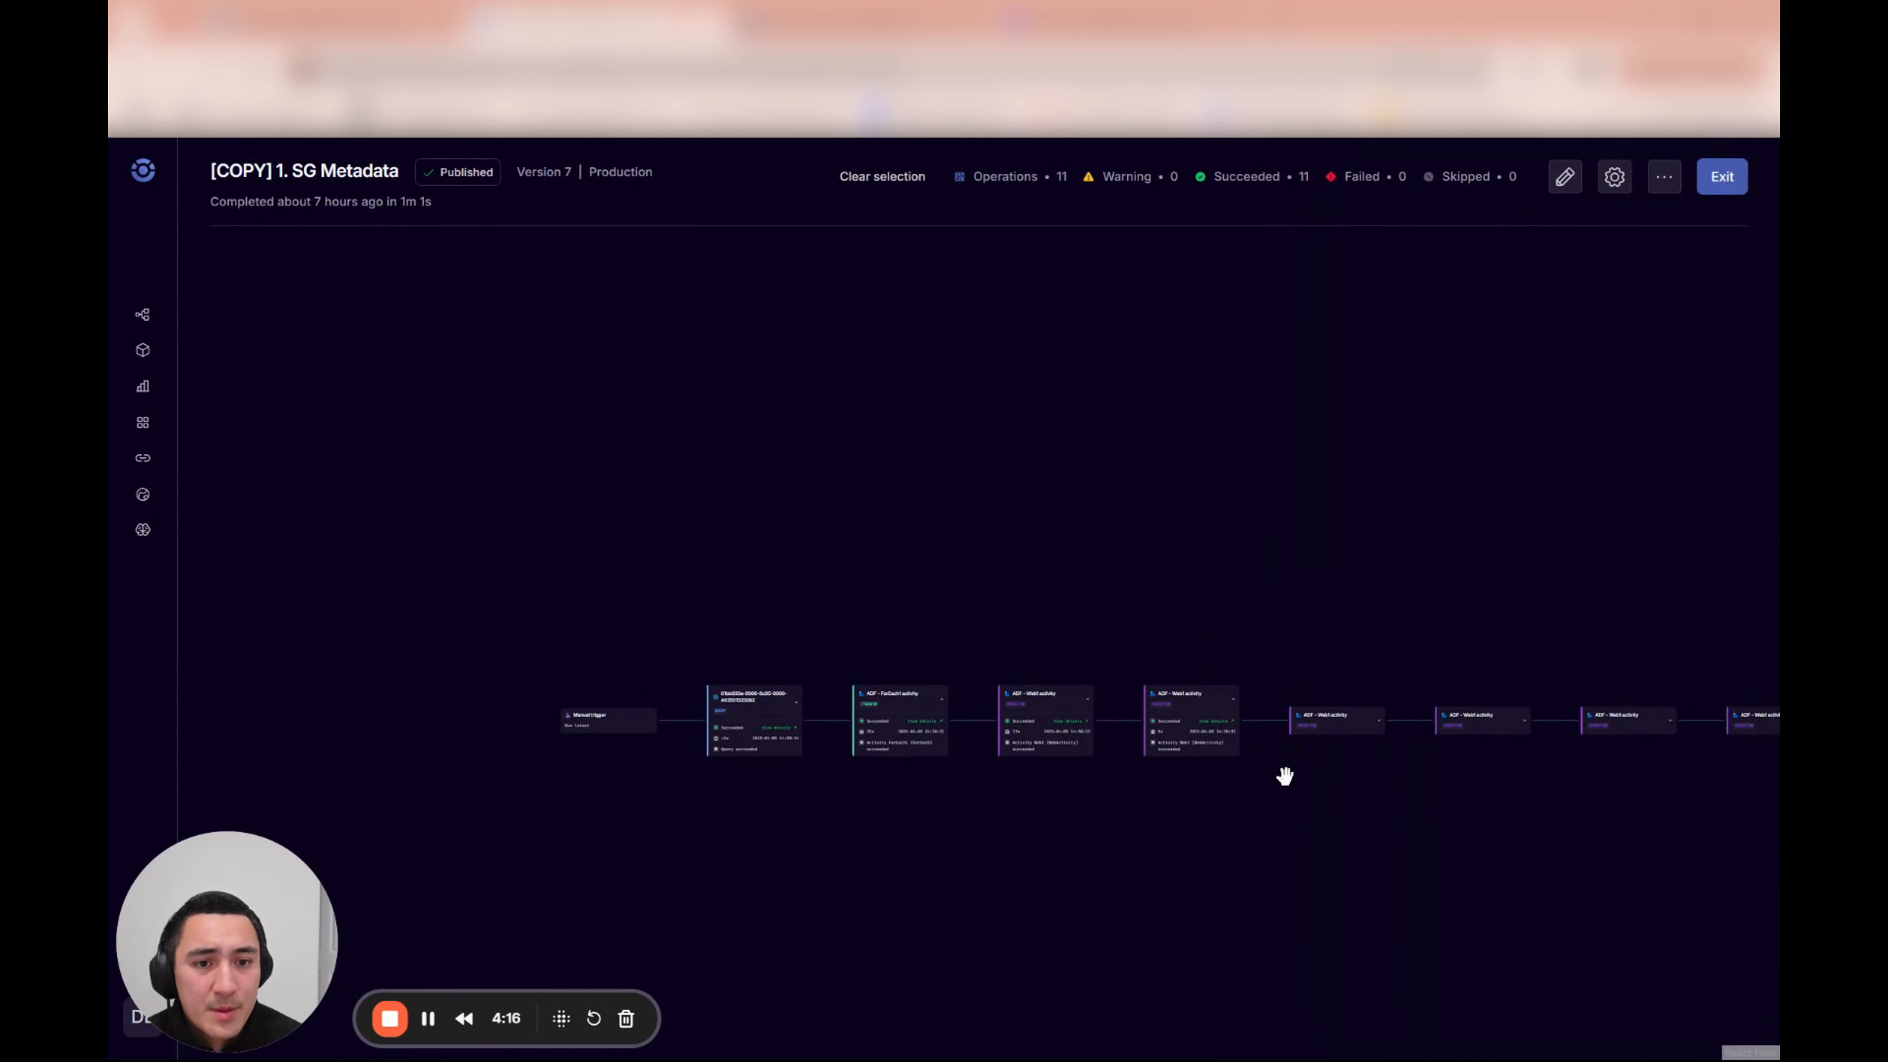
drag(1444, 841, 1527, 799)
drag(1067, 799, 1022, 786)
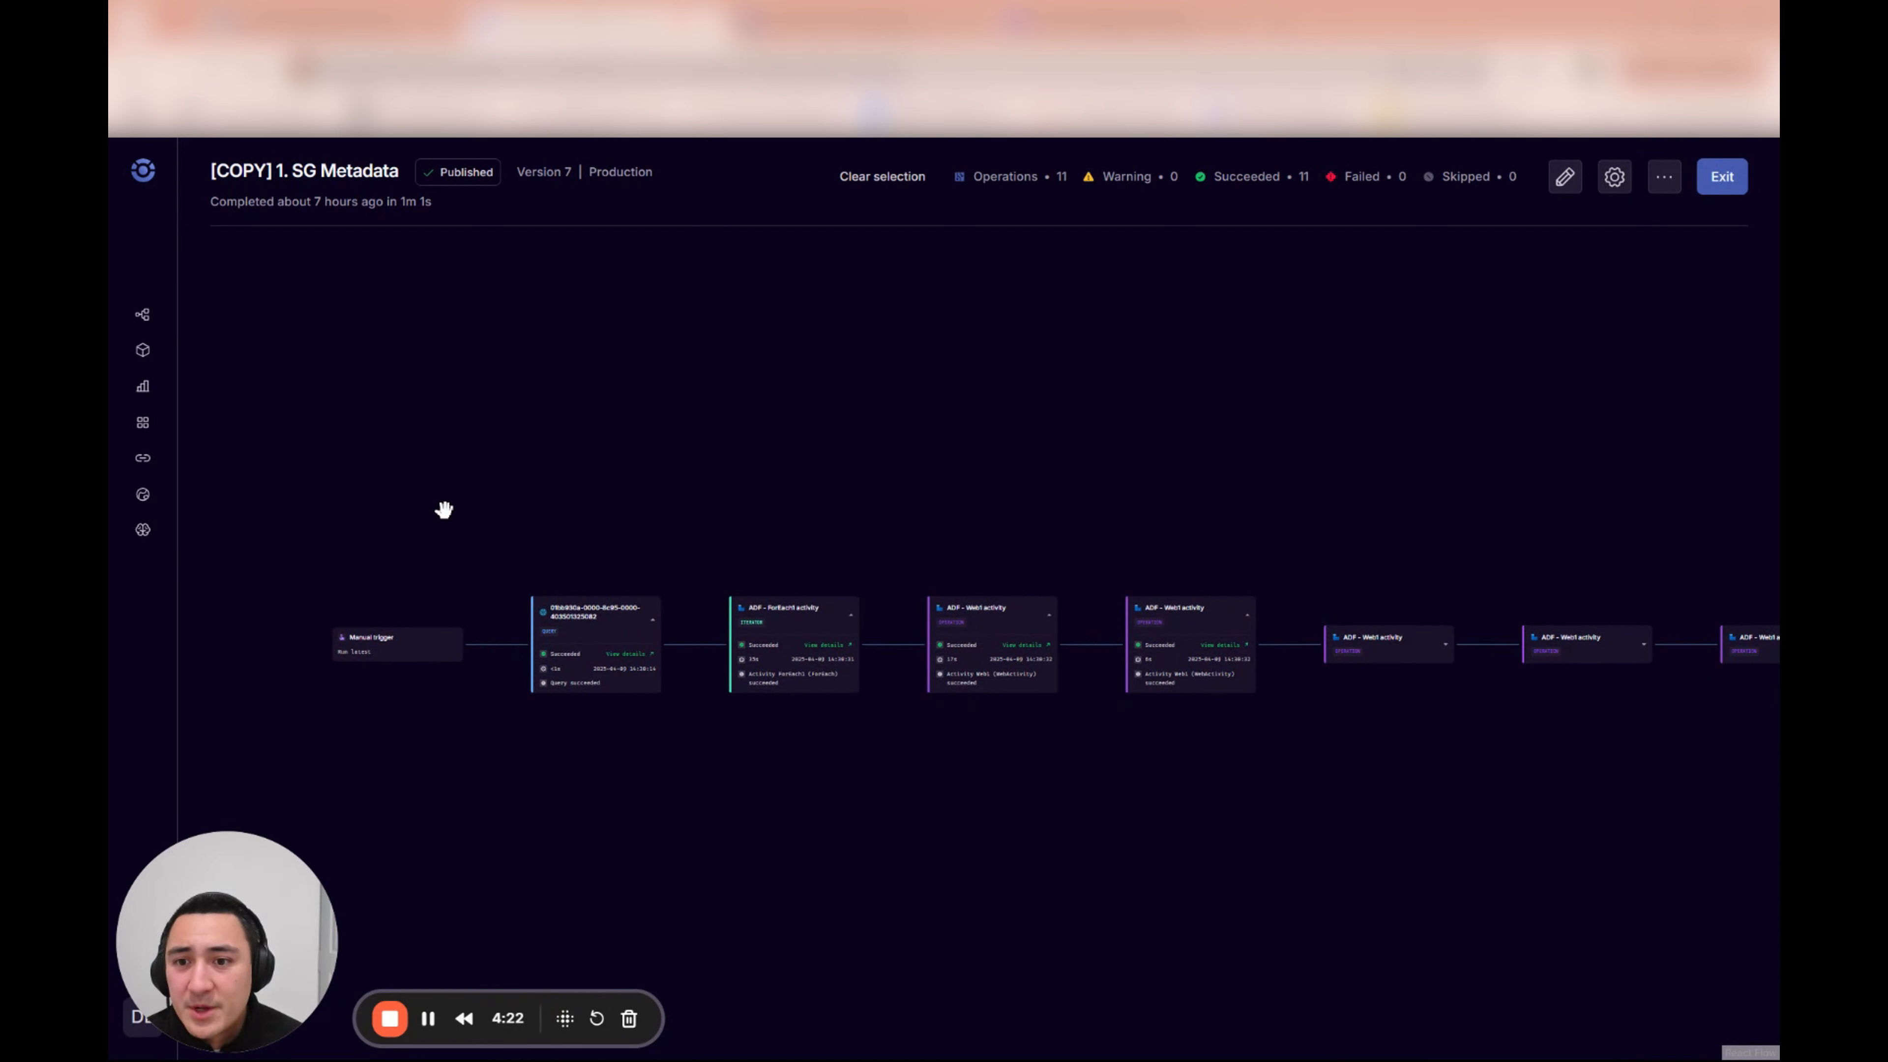
click(1564, 176)
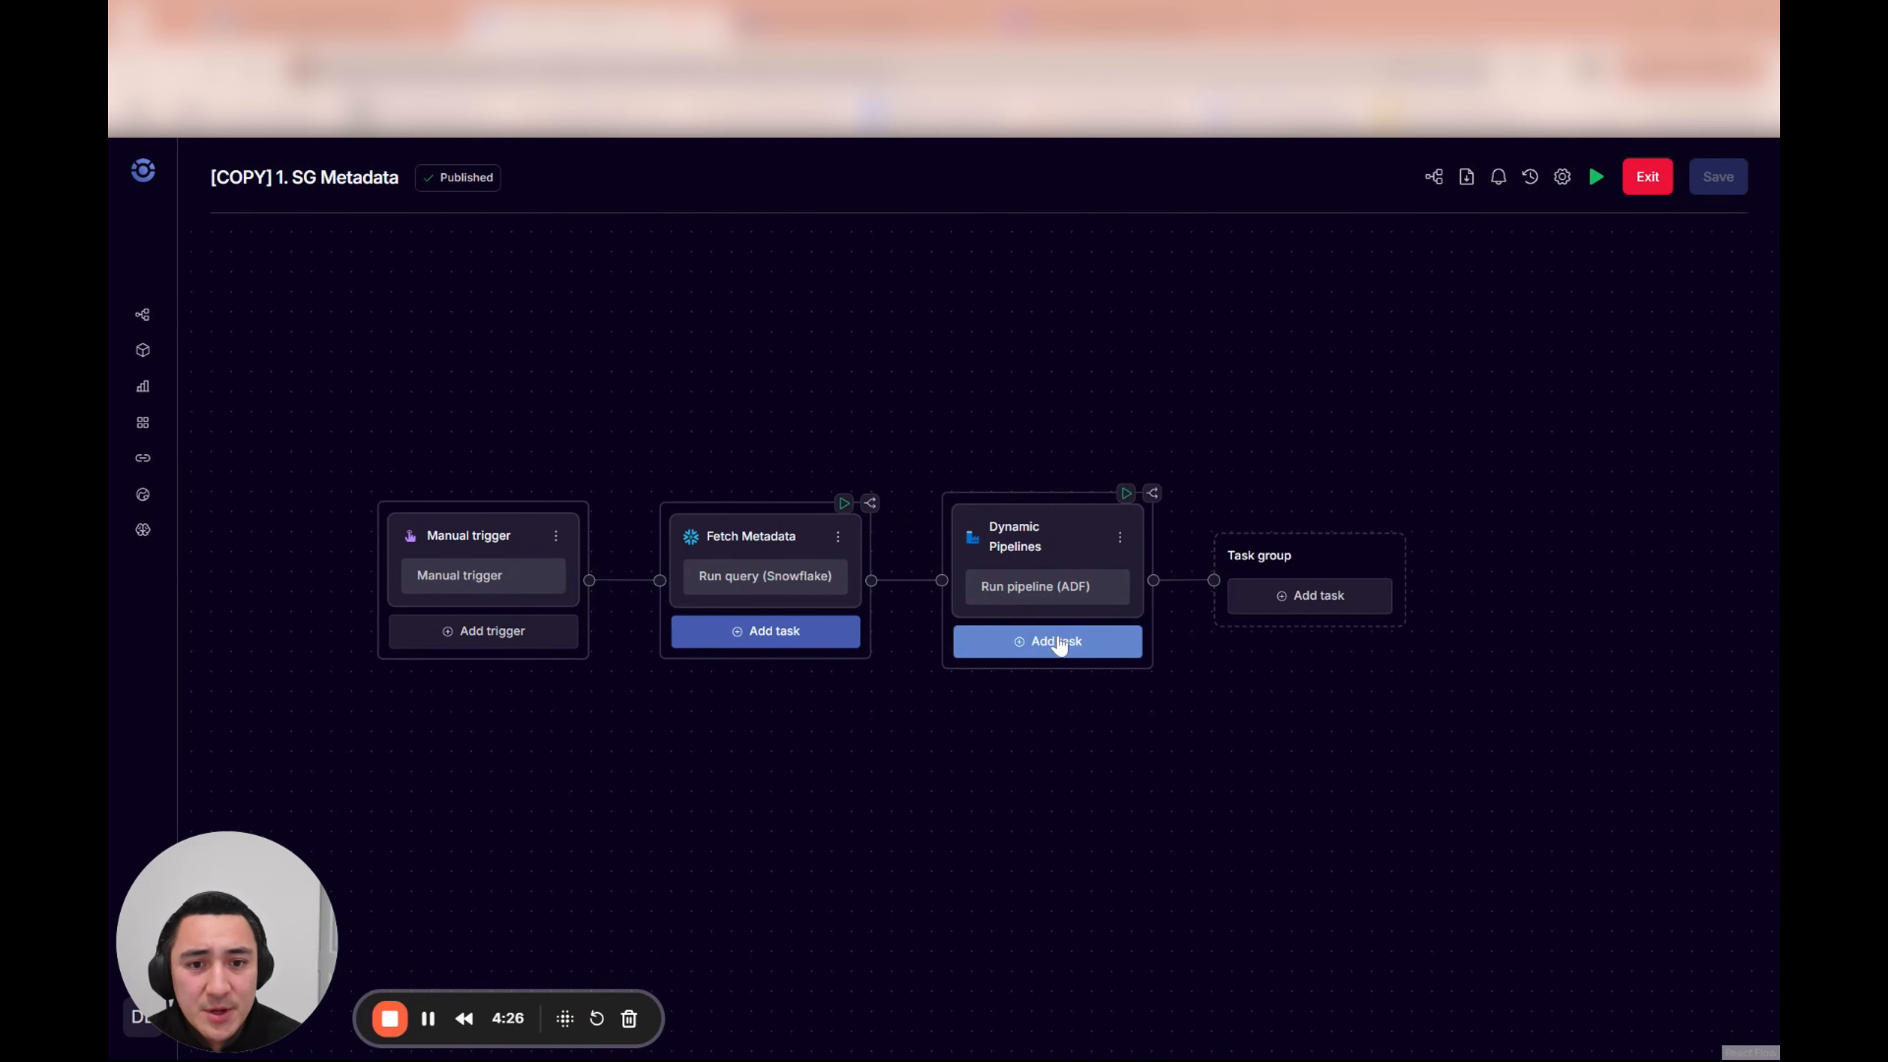
Step: Start a Python execute script task in the Dynamic Pipelines task group with the command python -m ingest
click(1059, 644)
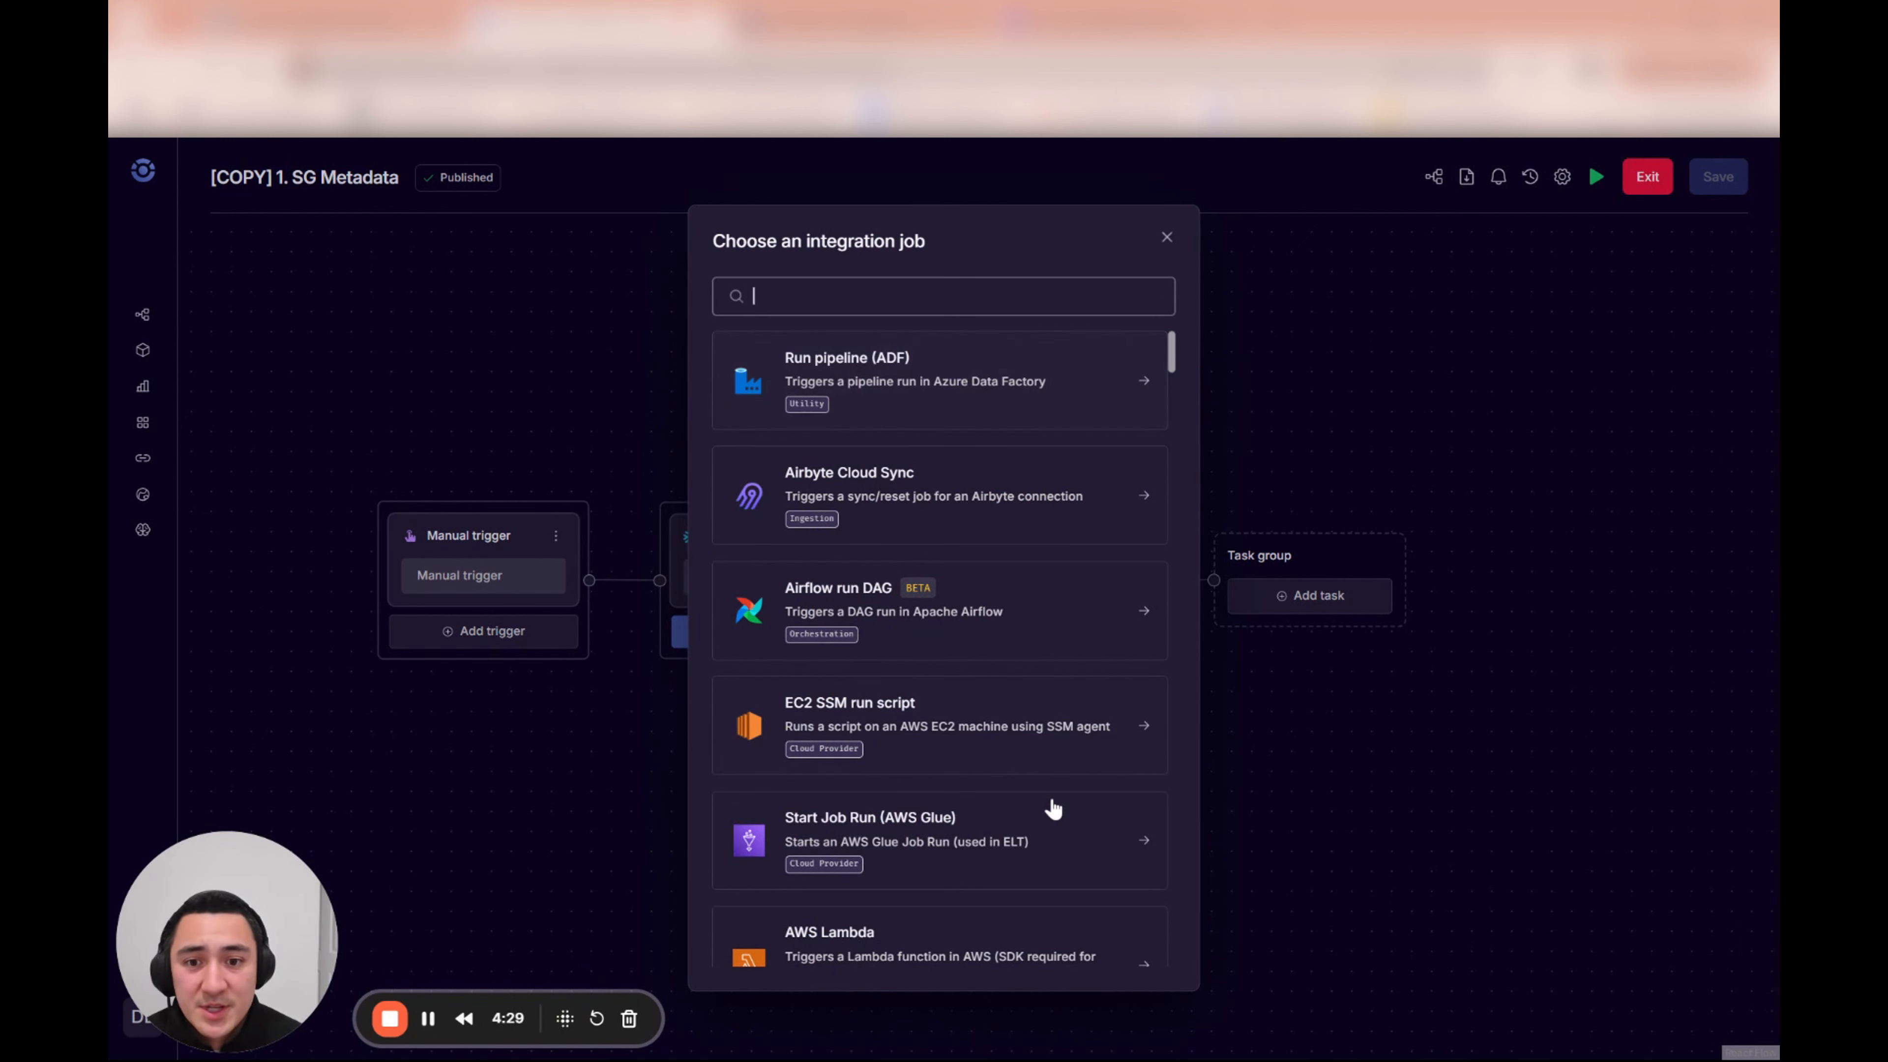
scroll(1049, 805, down, 5)
scroll(1055, 810, up, 5)
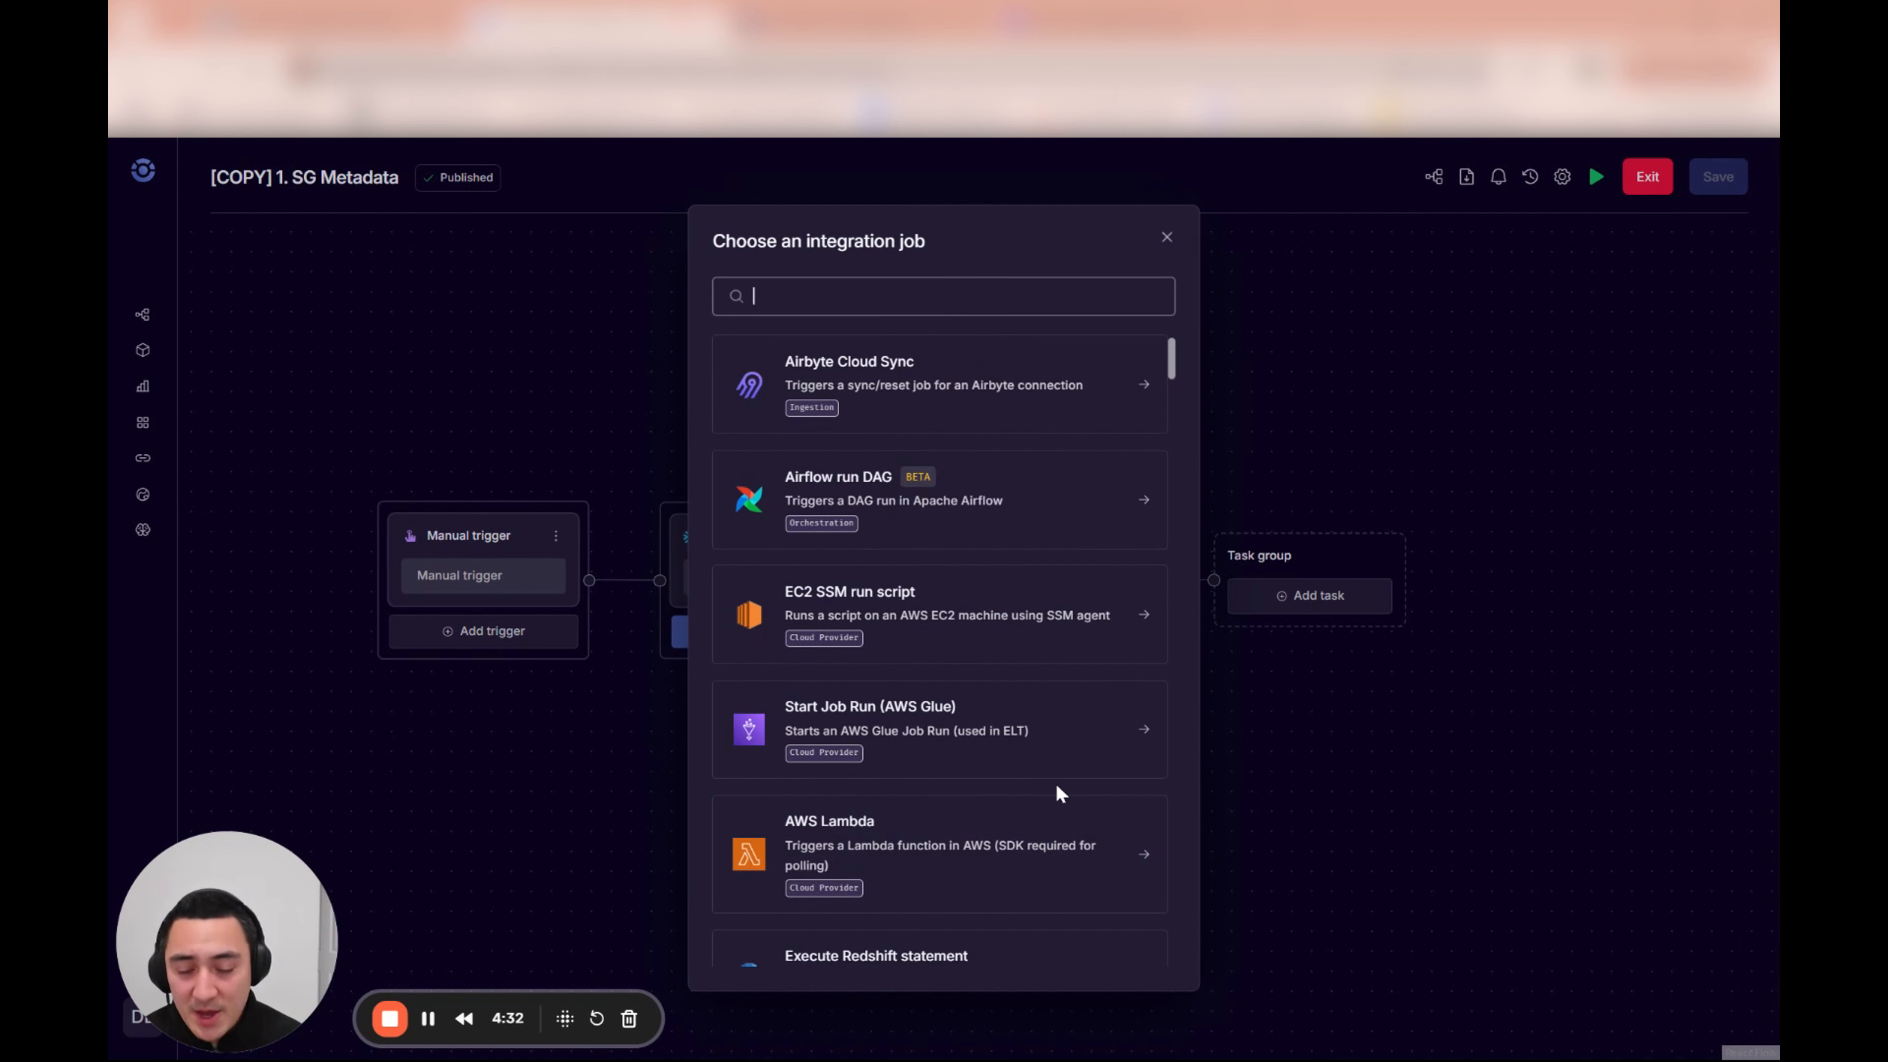
text(python)
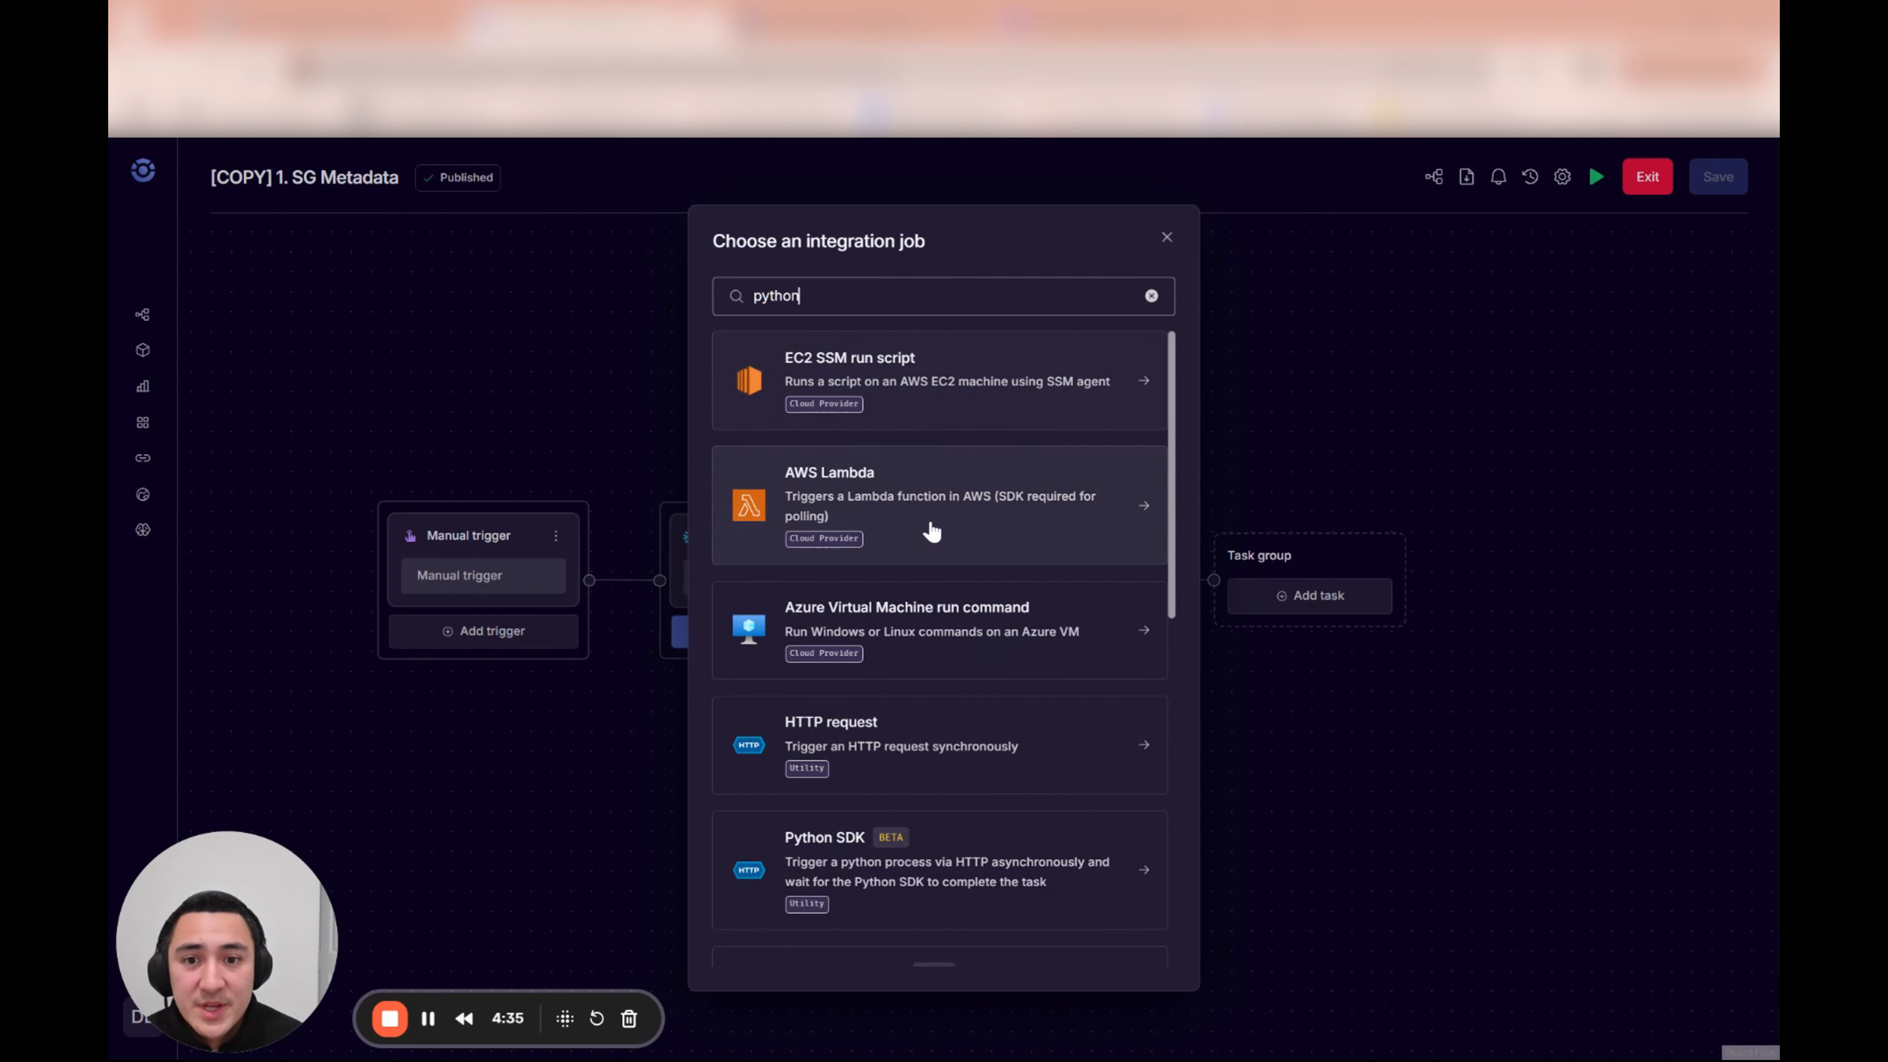
scroll(929, 550, down, 5)
click(830, 561)
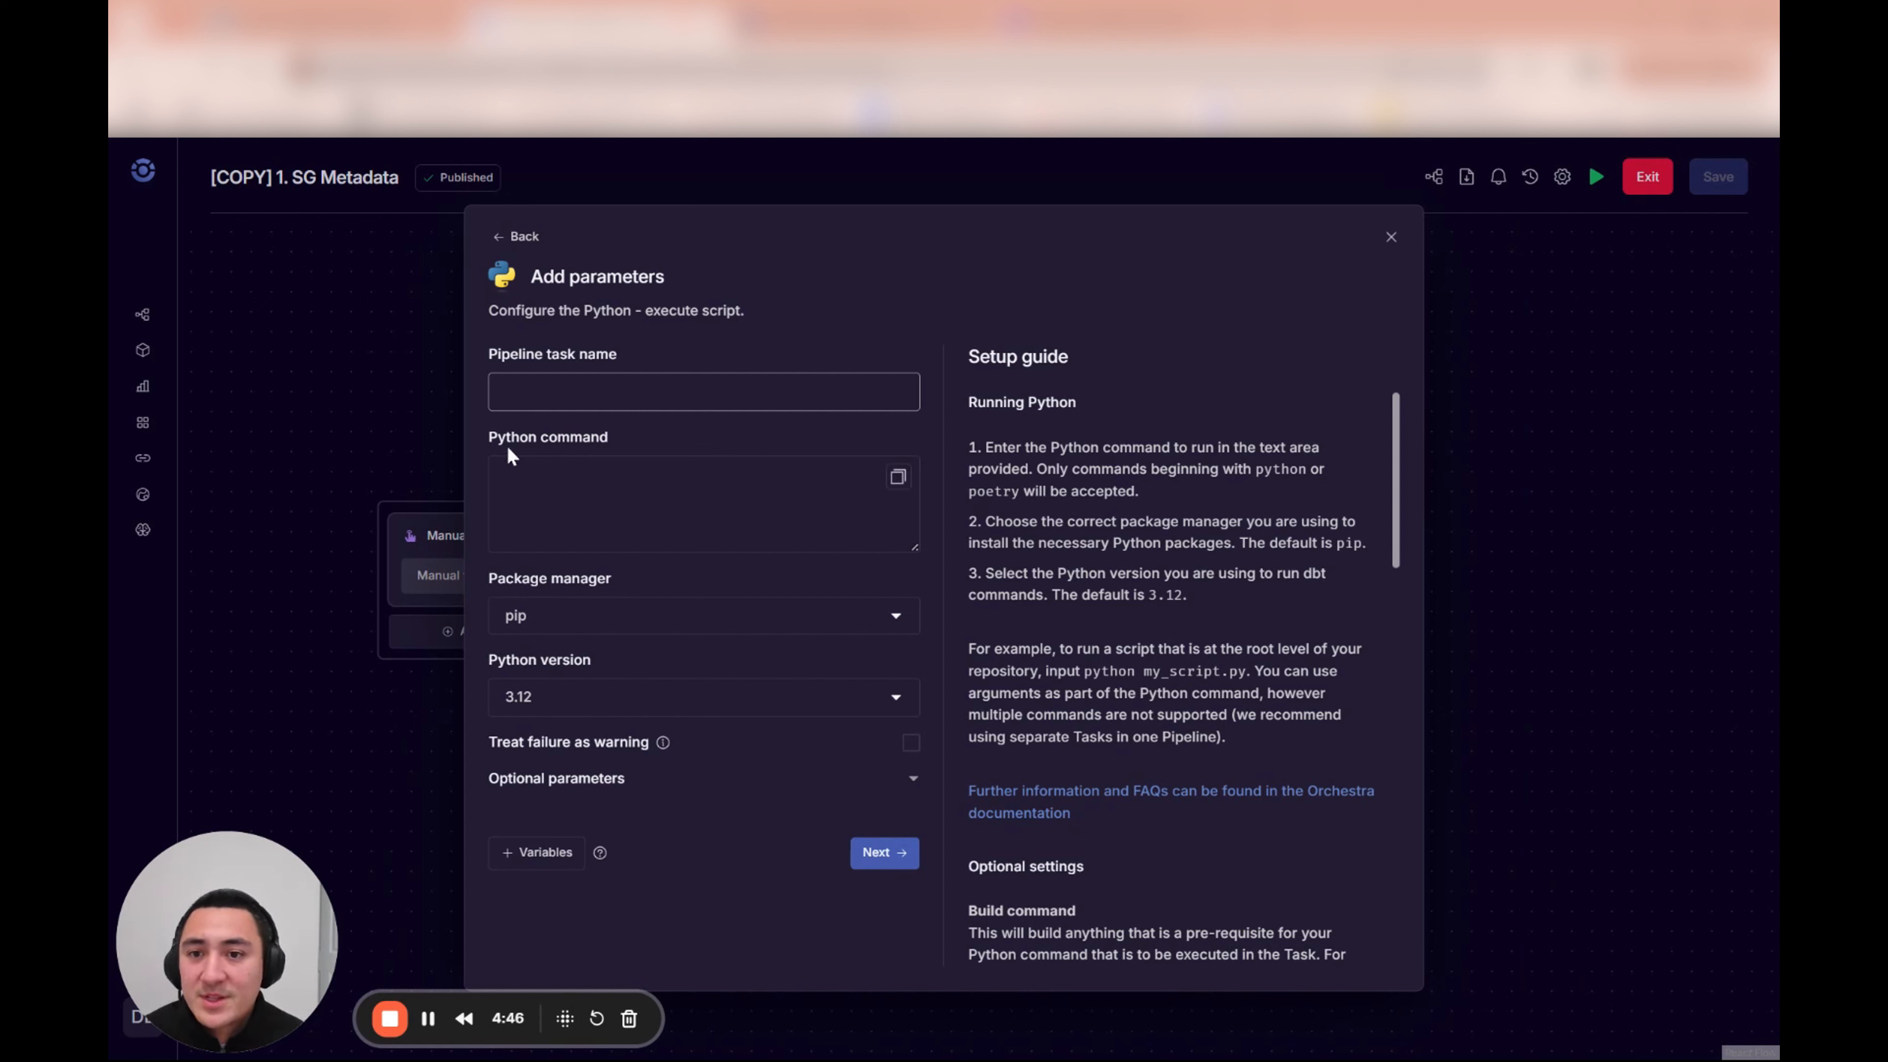
click(562, 476)
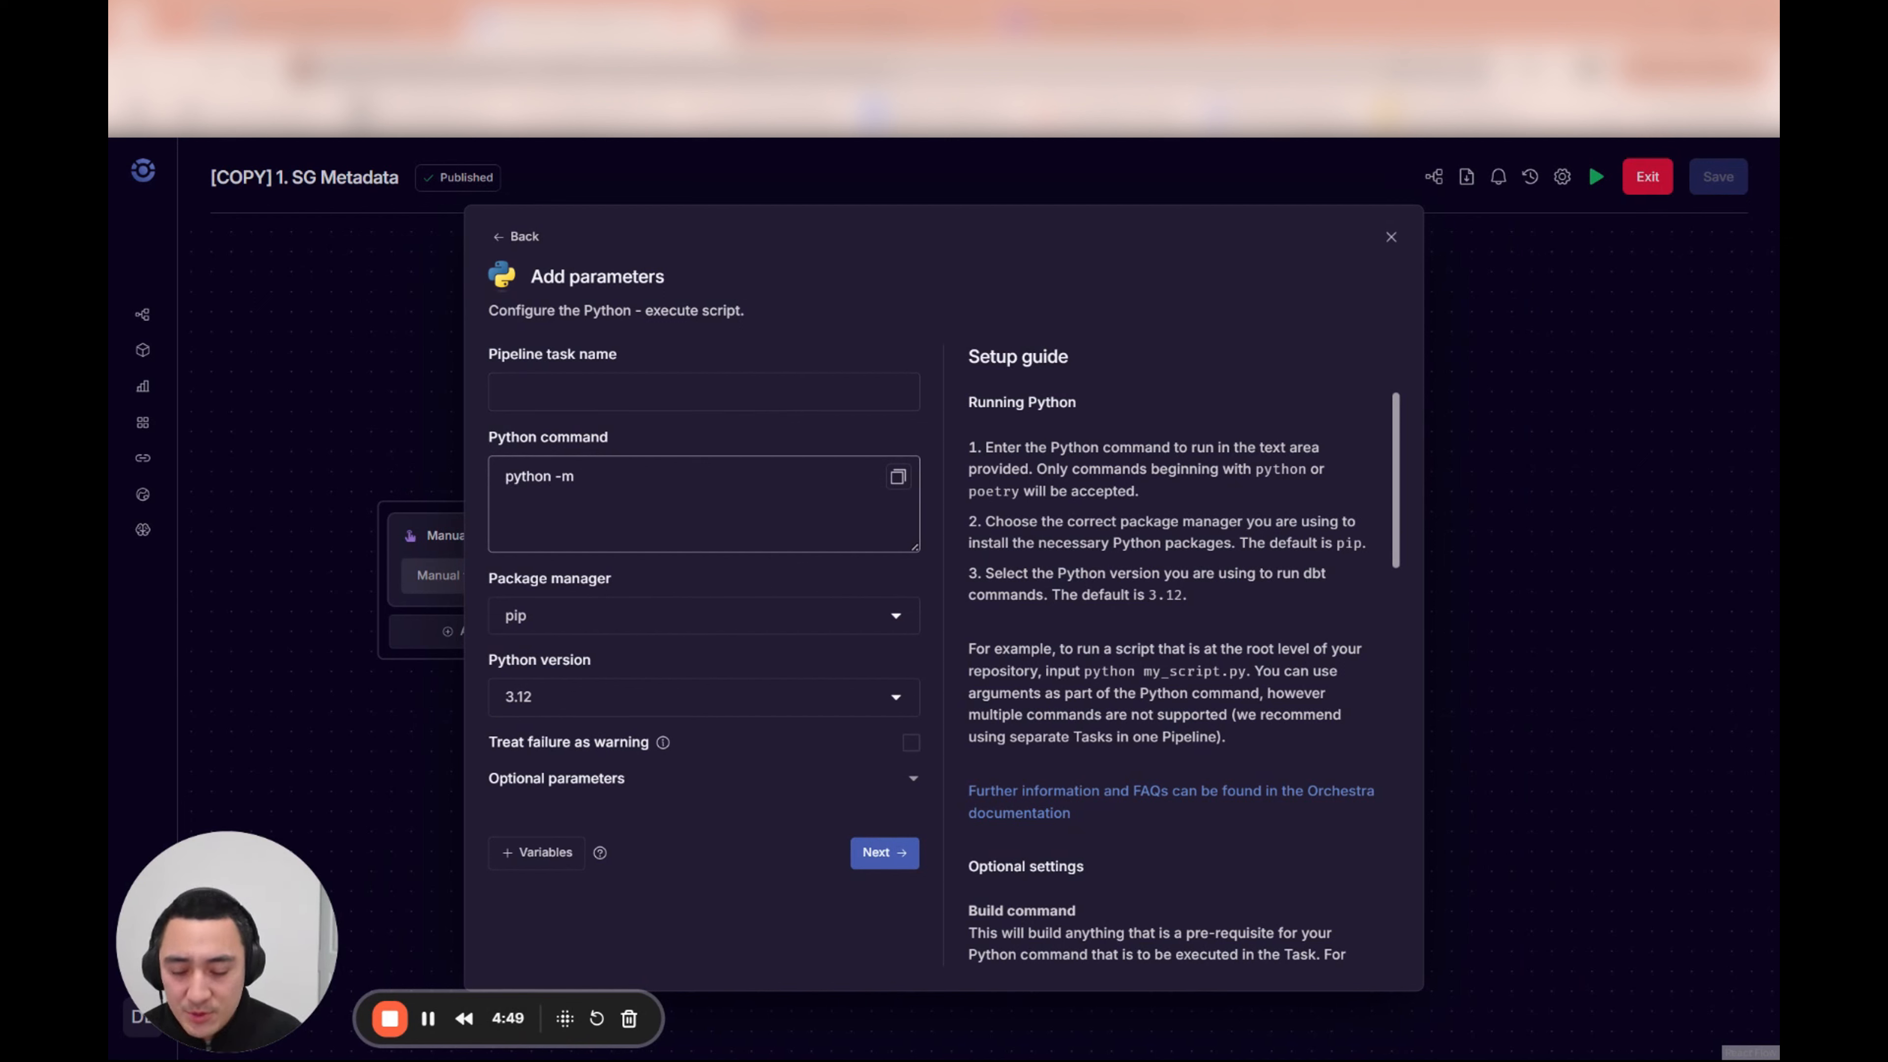
text(python -m ingest)
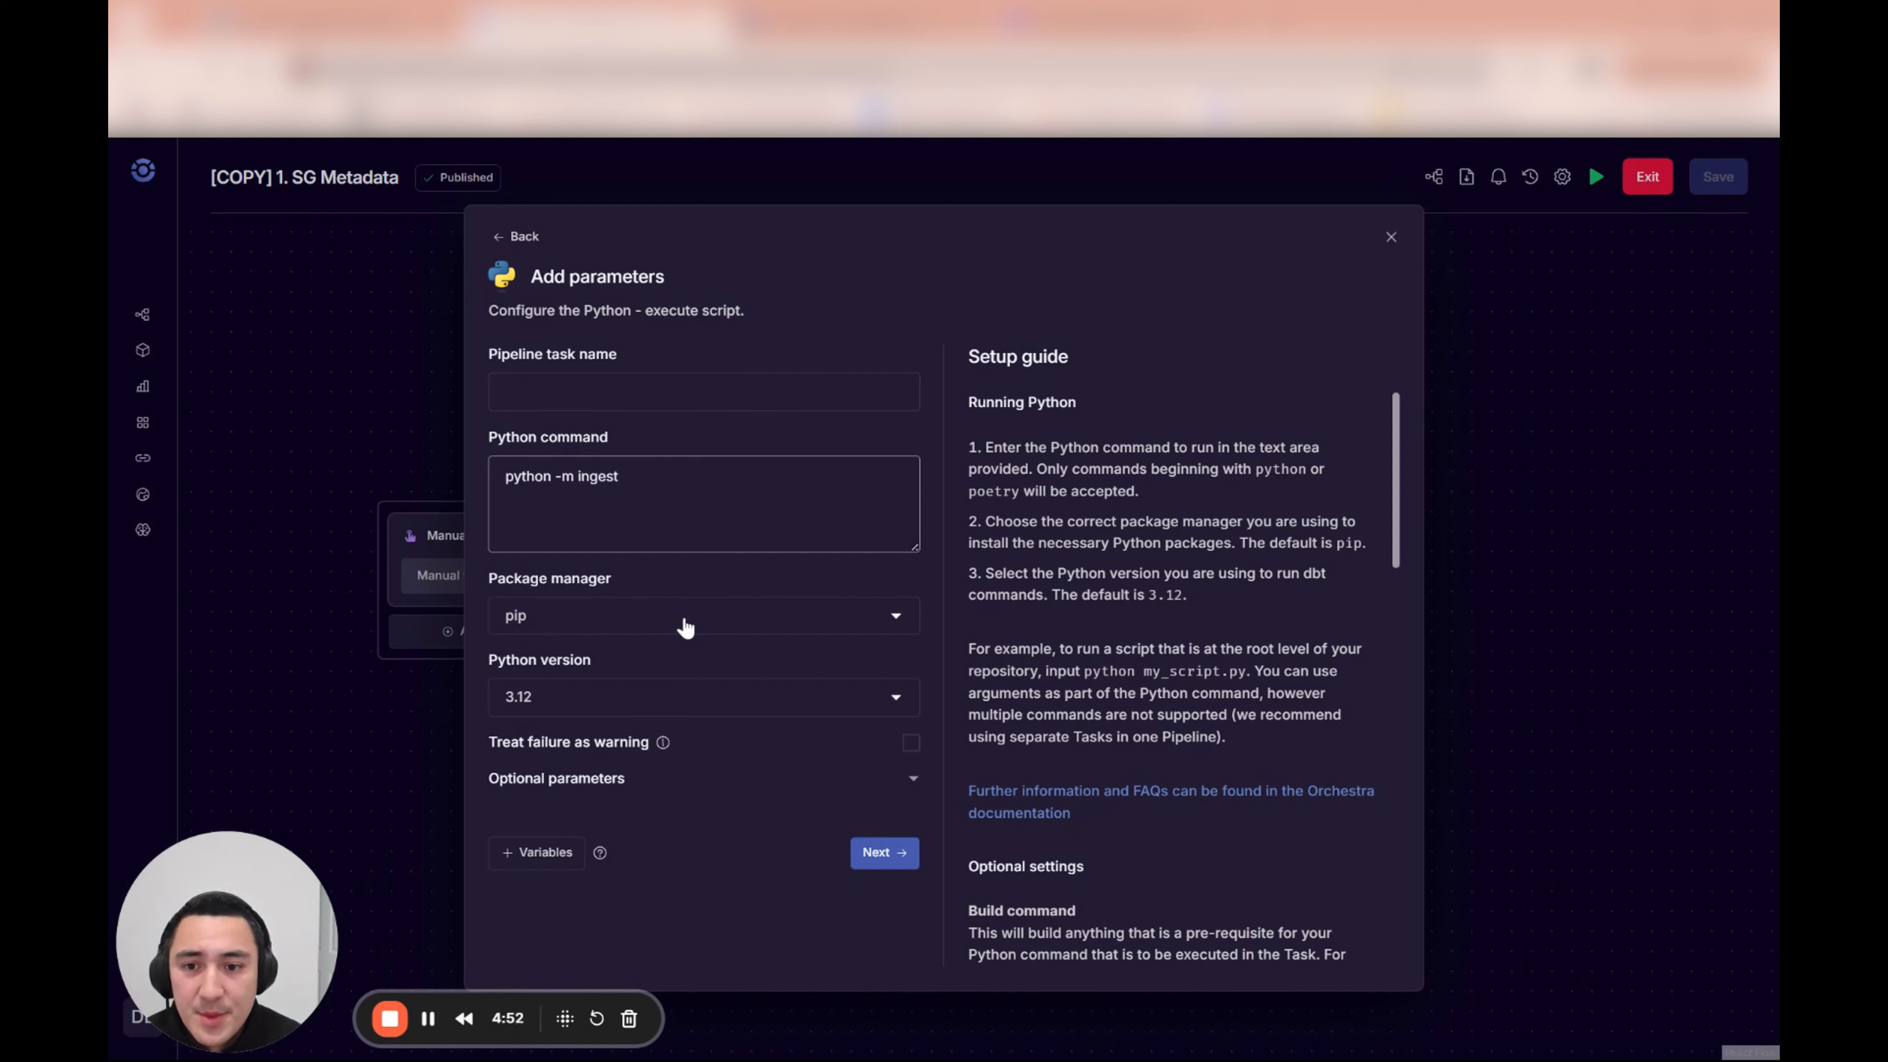
Step: Examine the Python task's optional parameters down to Environment Variables JSON and discard the unfinished task
click(569, 782)
scroll(666, 742, down, 3)
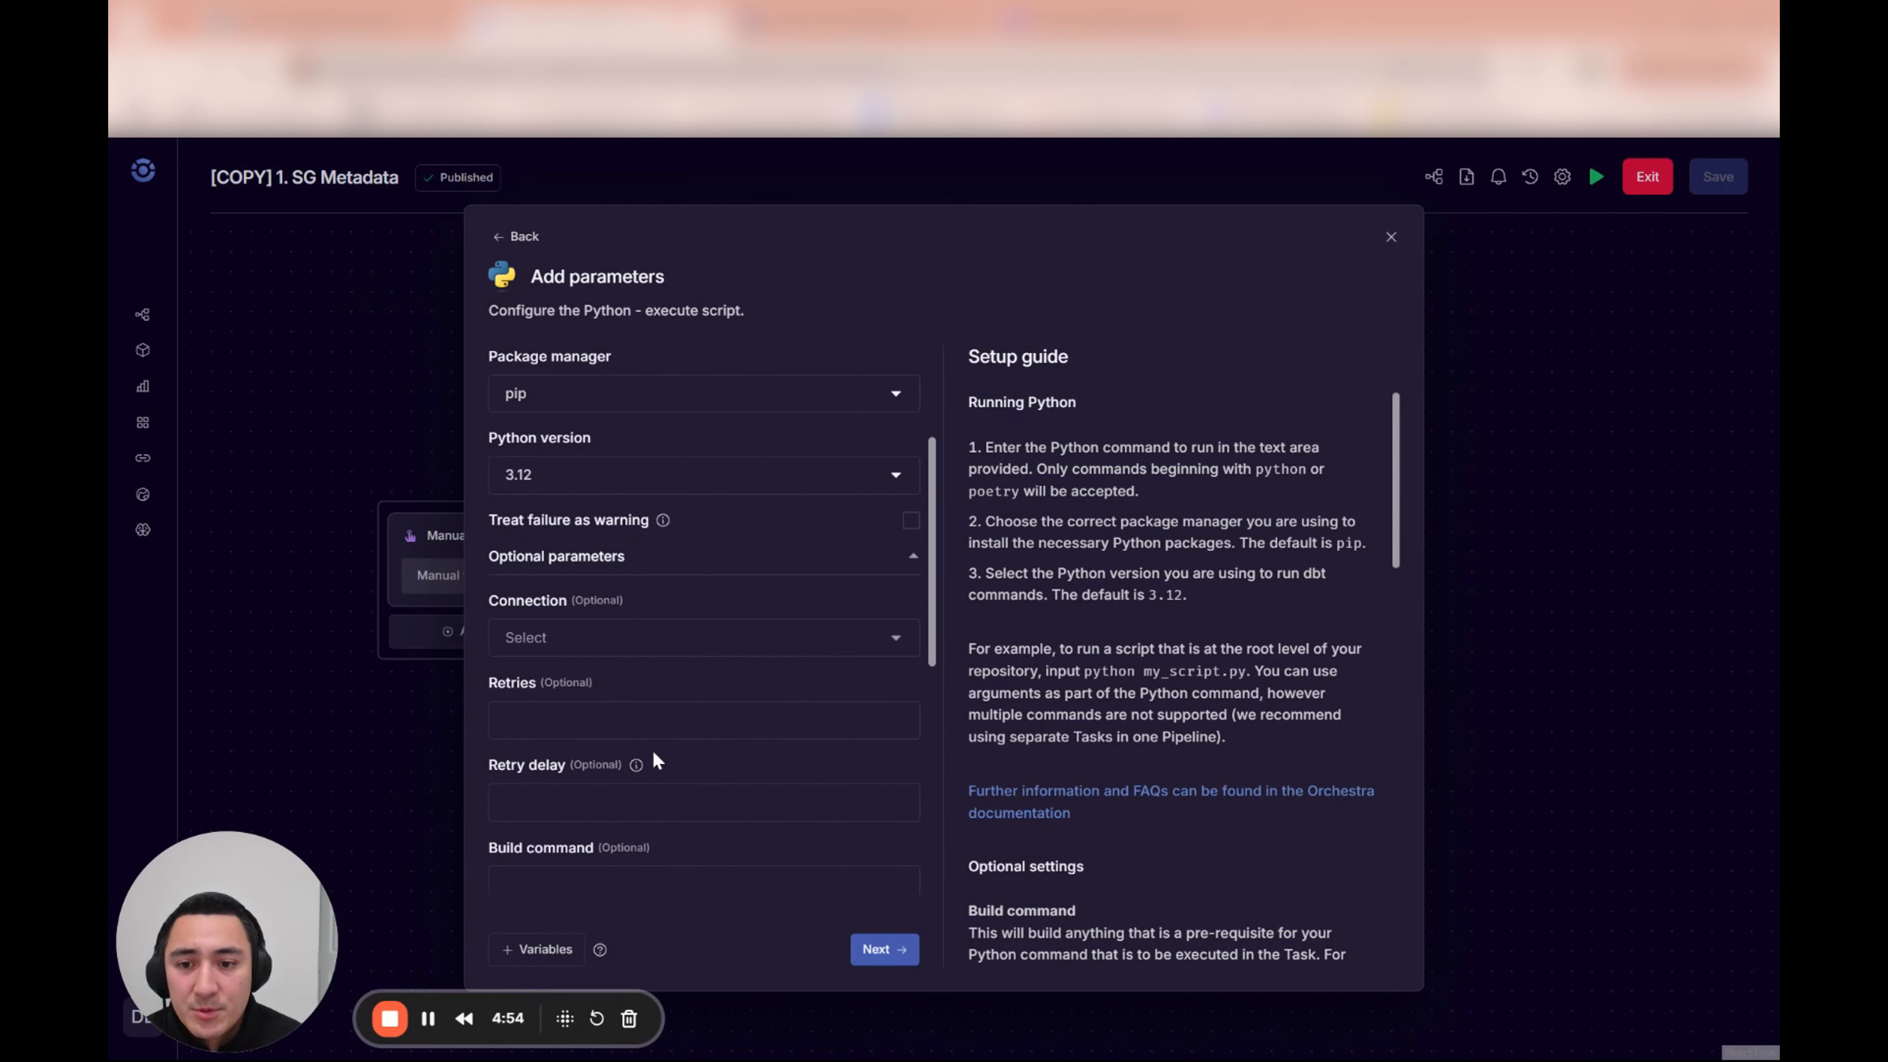
scroll(625, 747, down, 6)
click(594, 632)
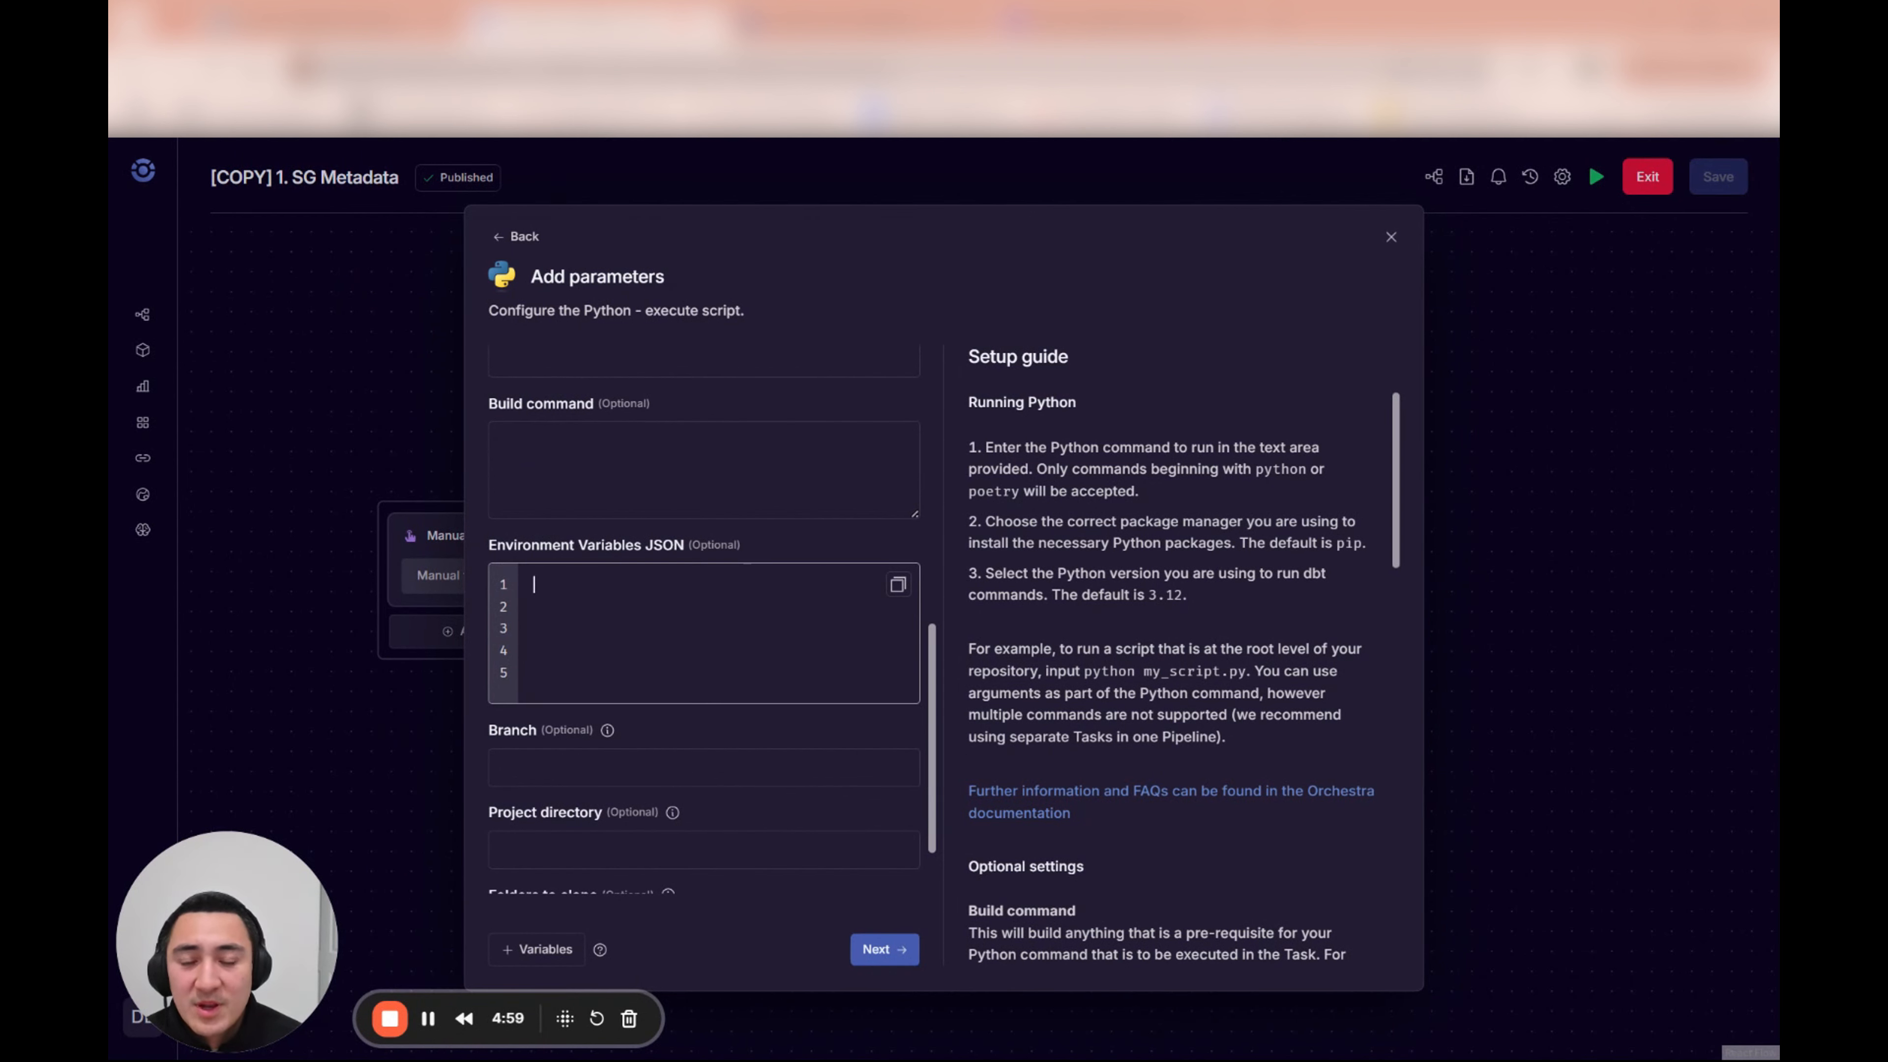
click(1389, 238)
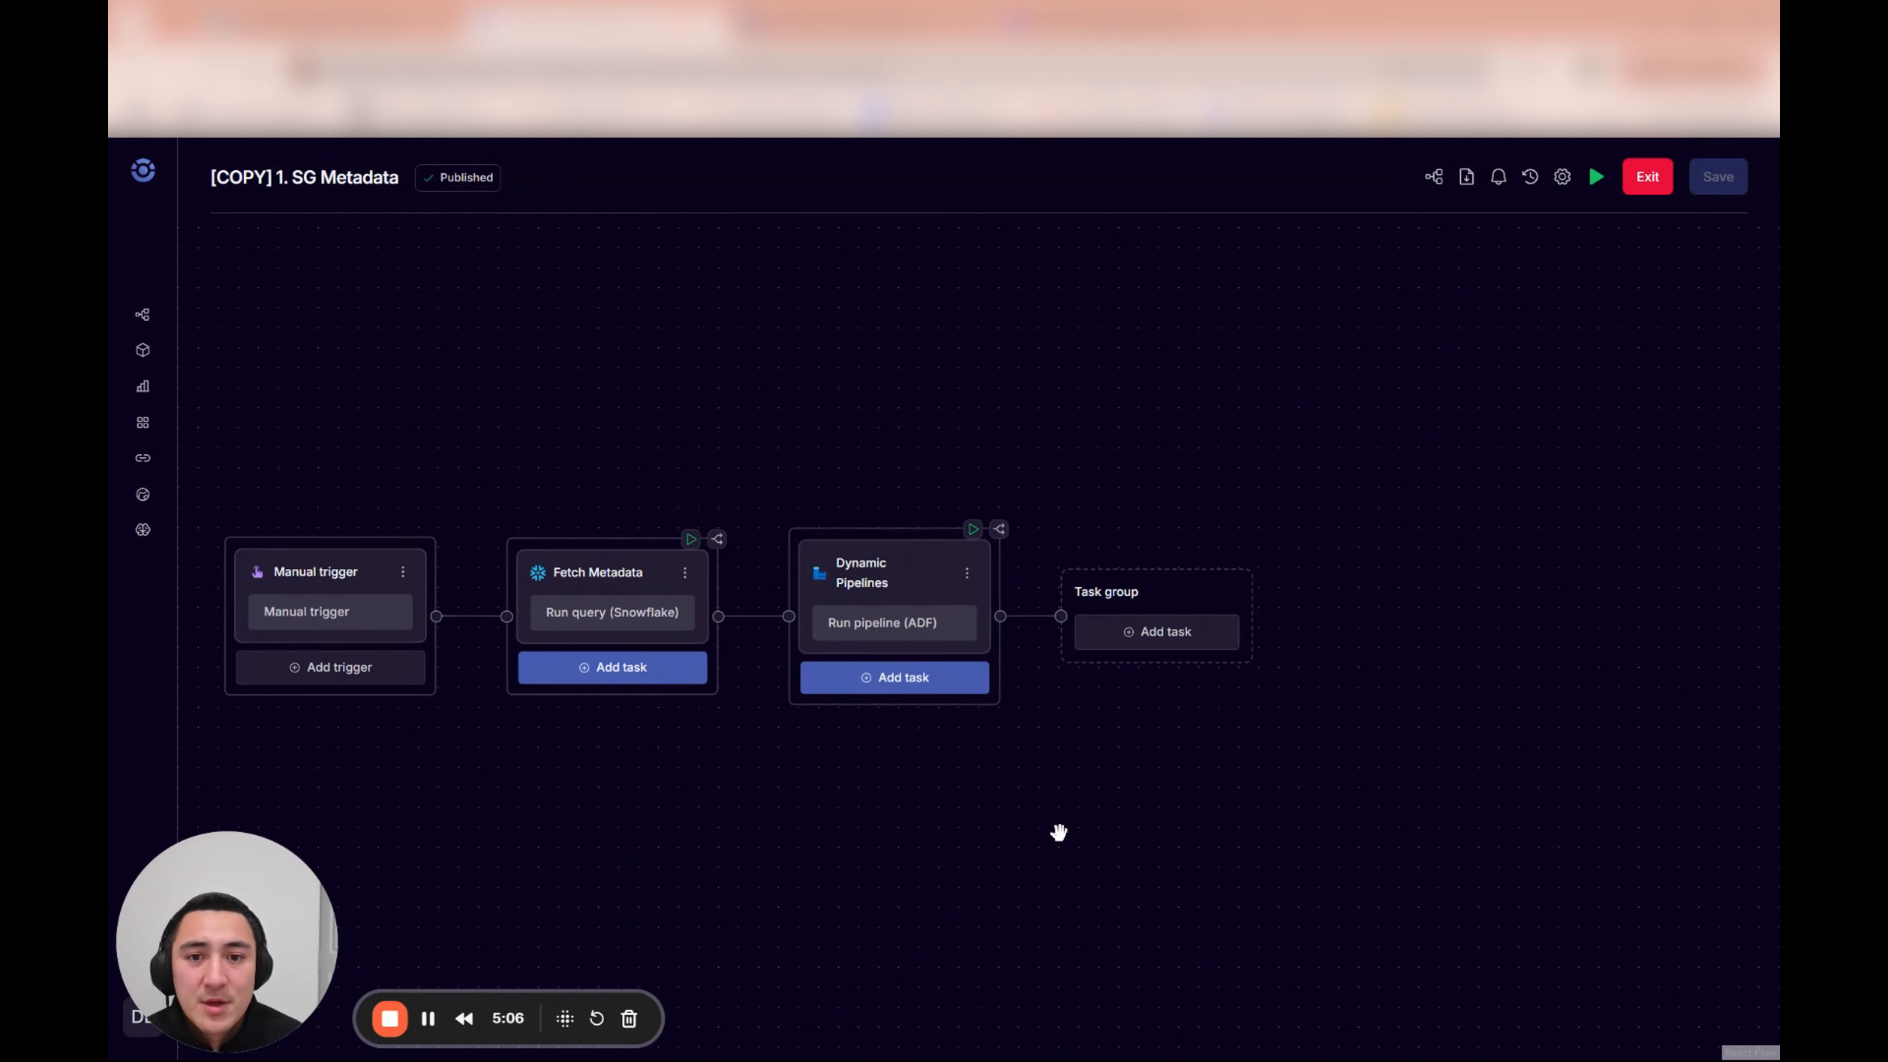
Step: Switch to Azure Data Factory to view the create_dynamic_pipelines activity runs and return to the Orchestra pipeline editor
click(871, 23)
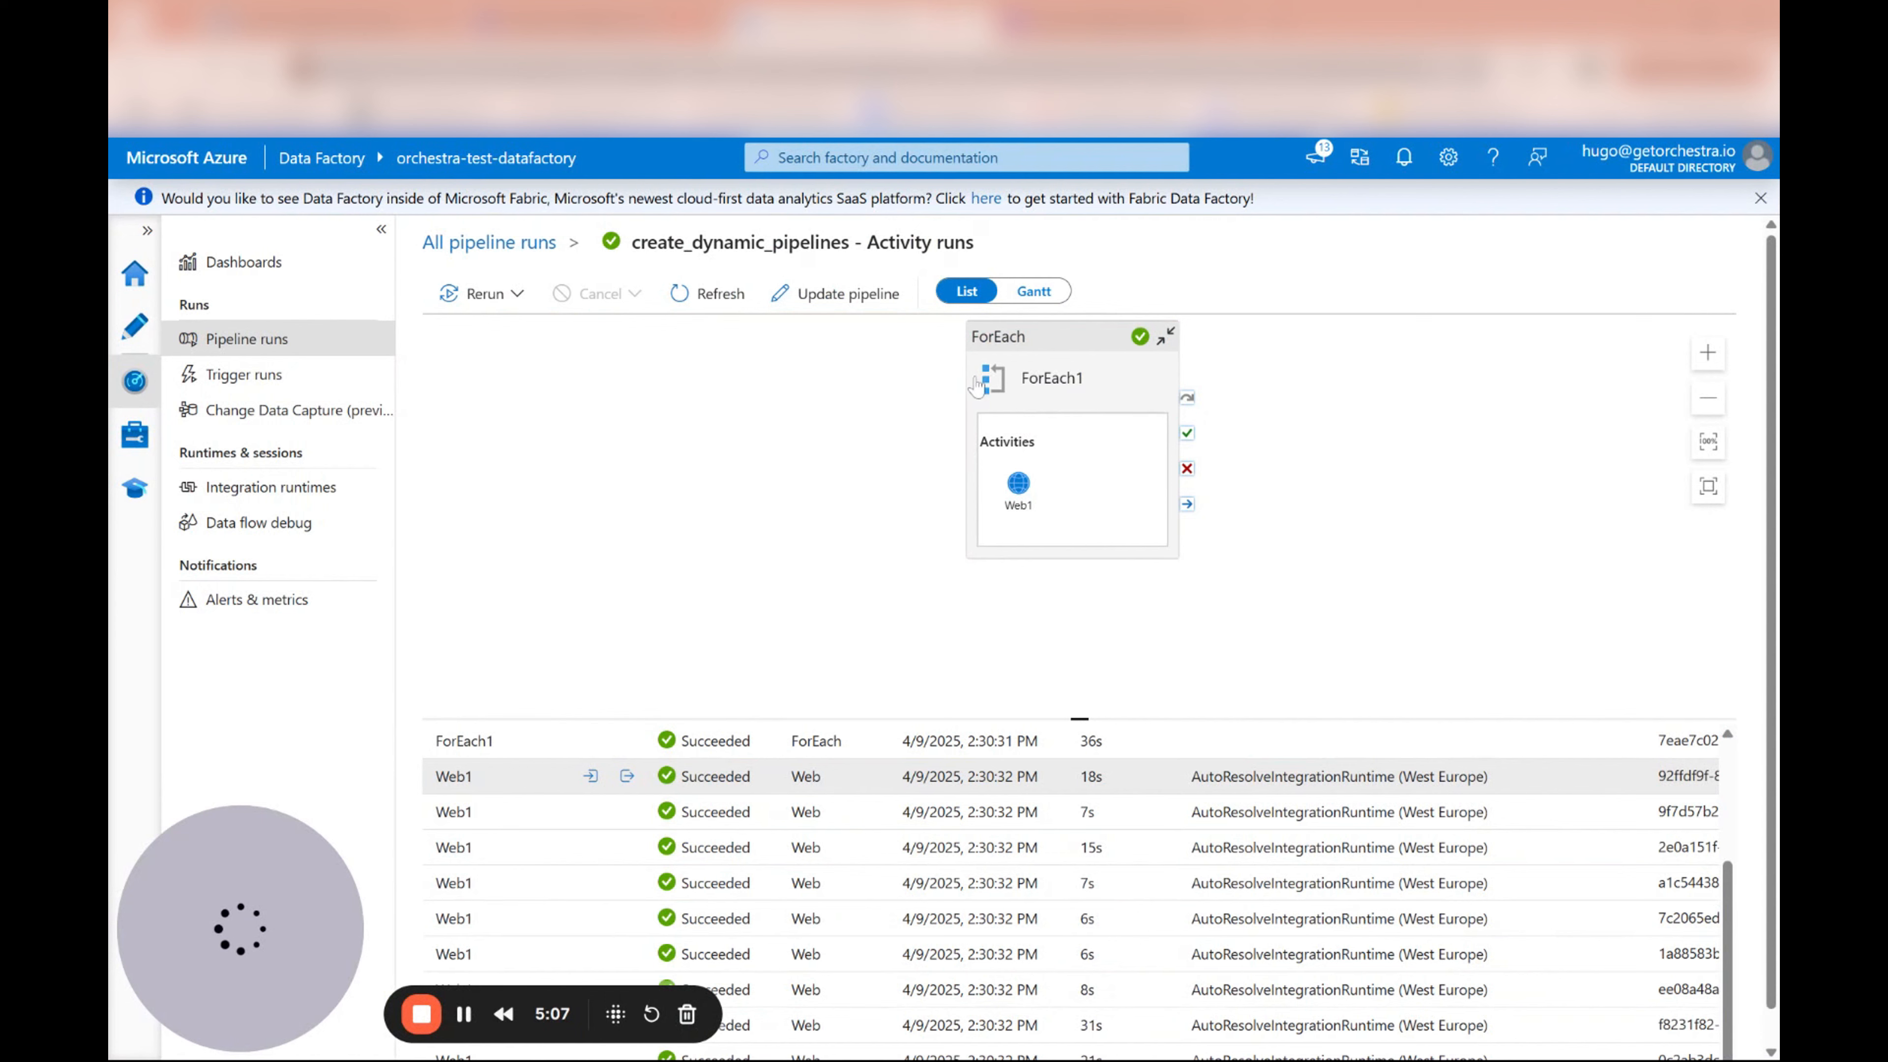
click(638, 22)
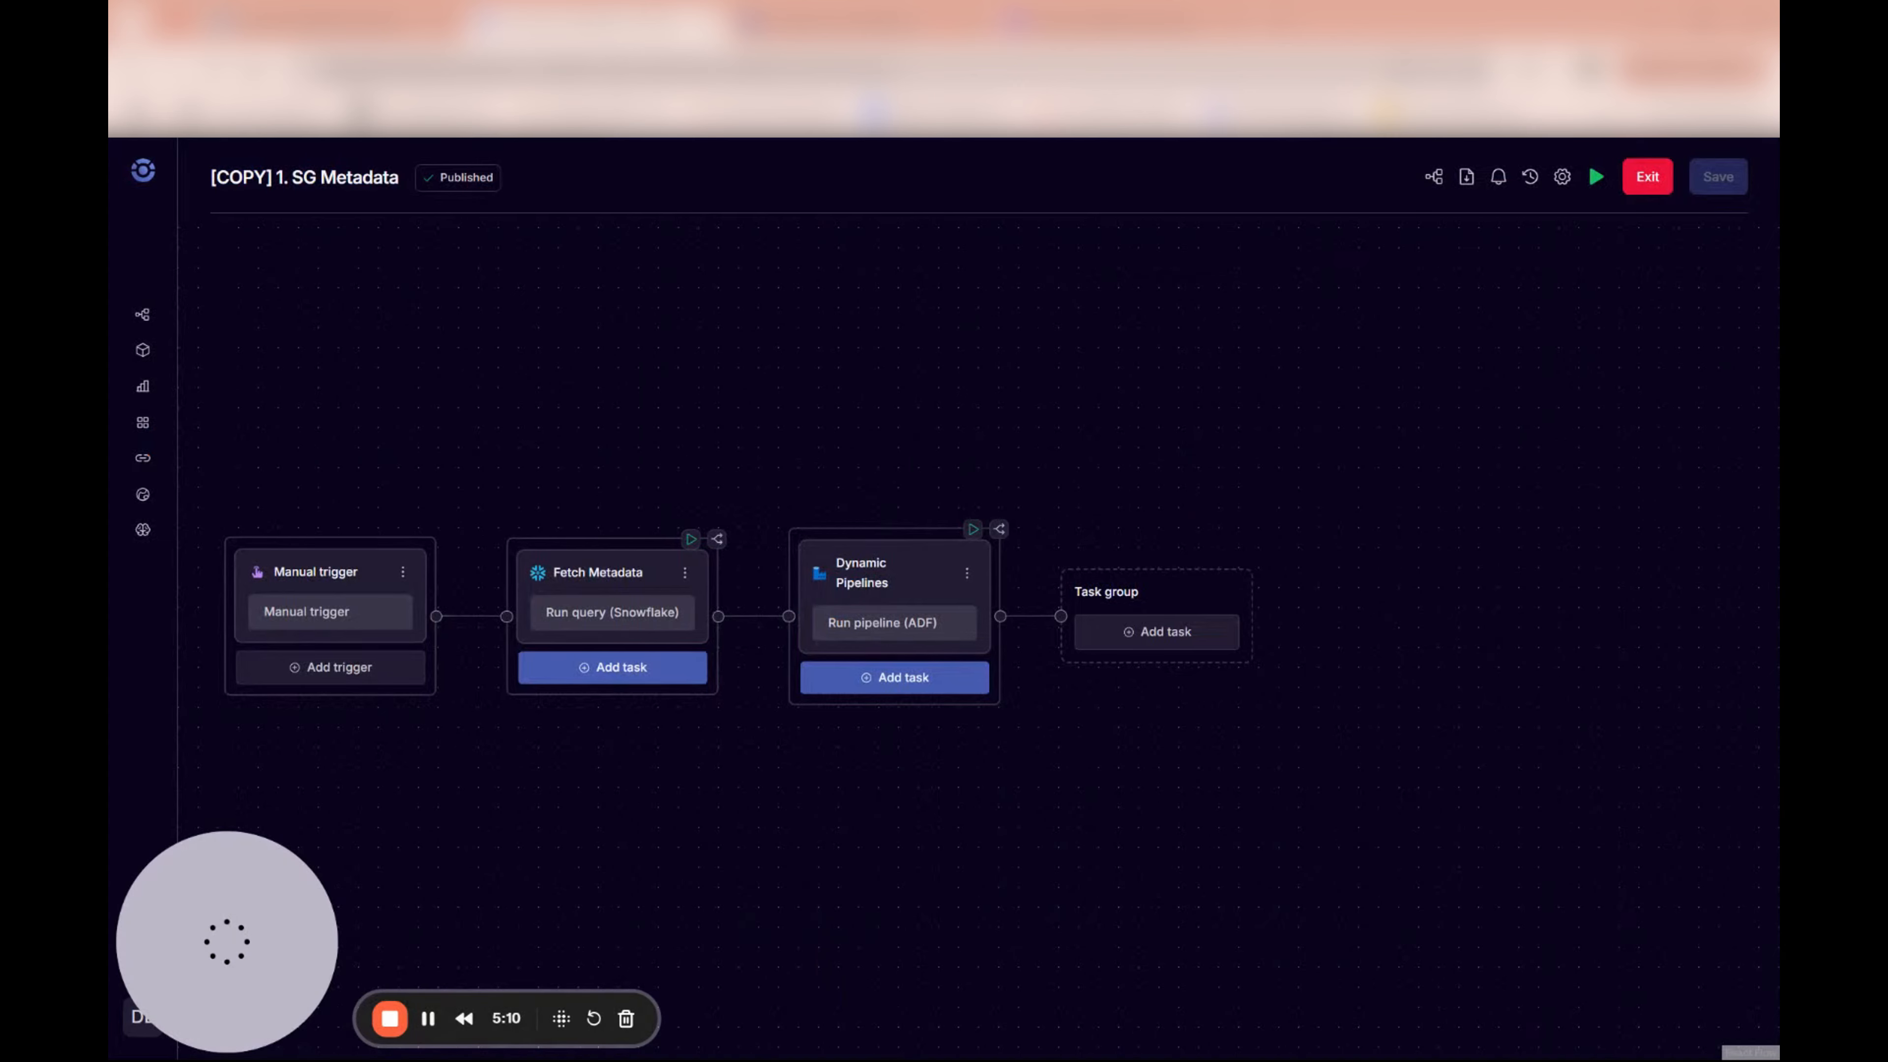
drag(772, 455, 913, 423)
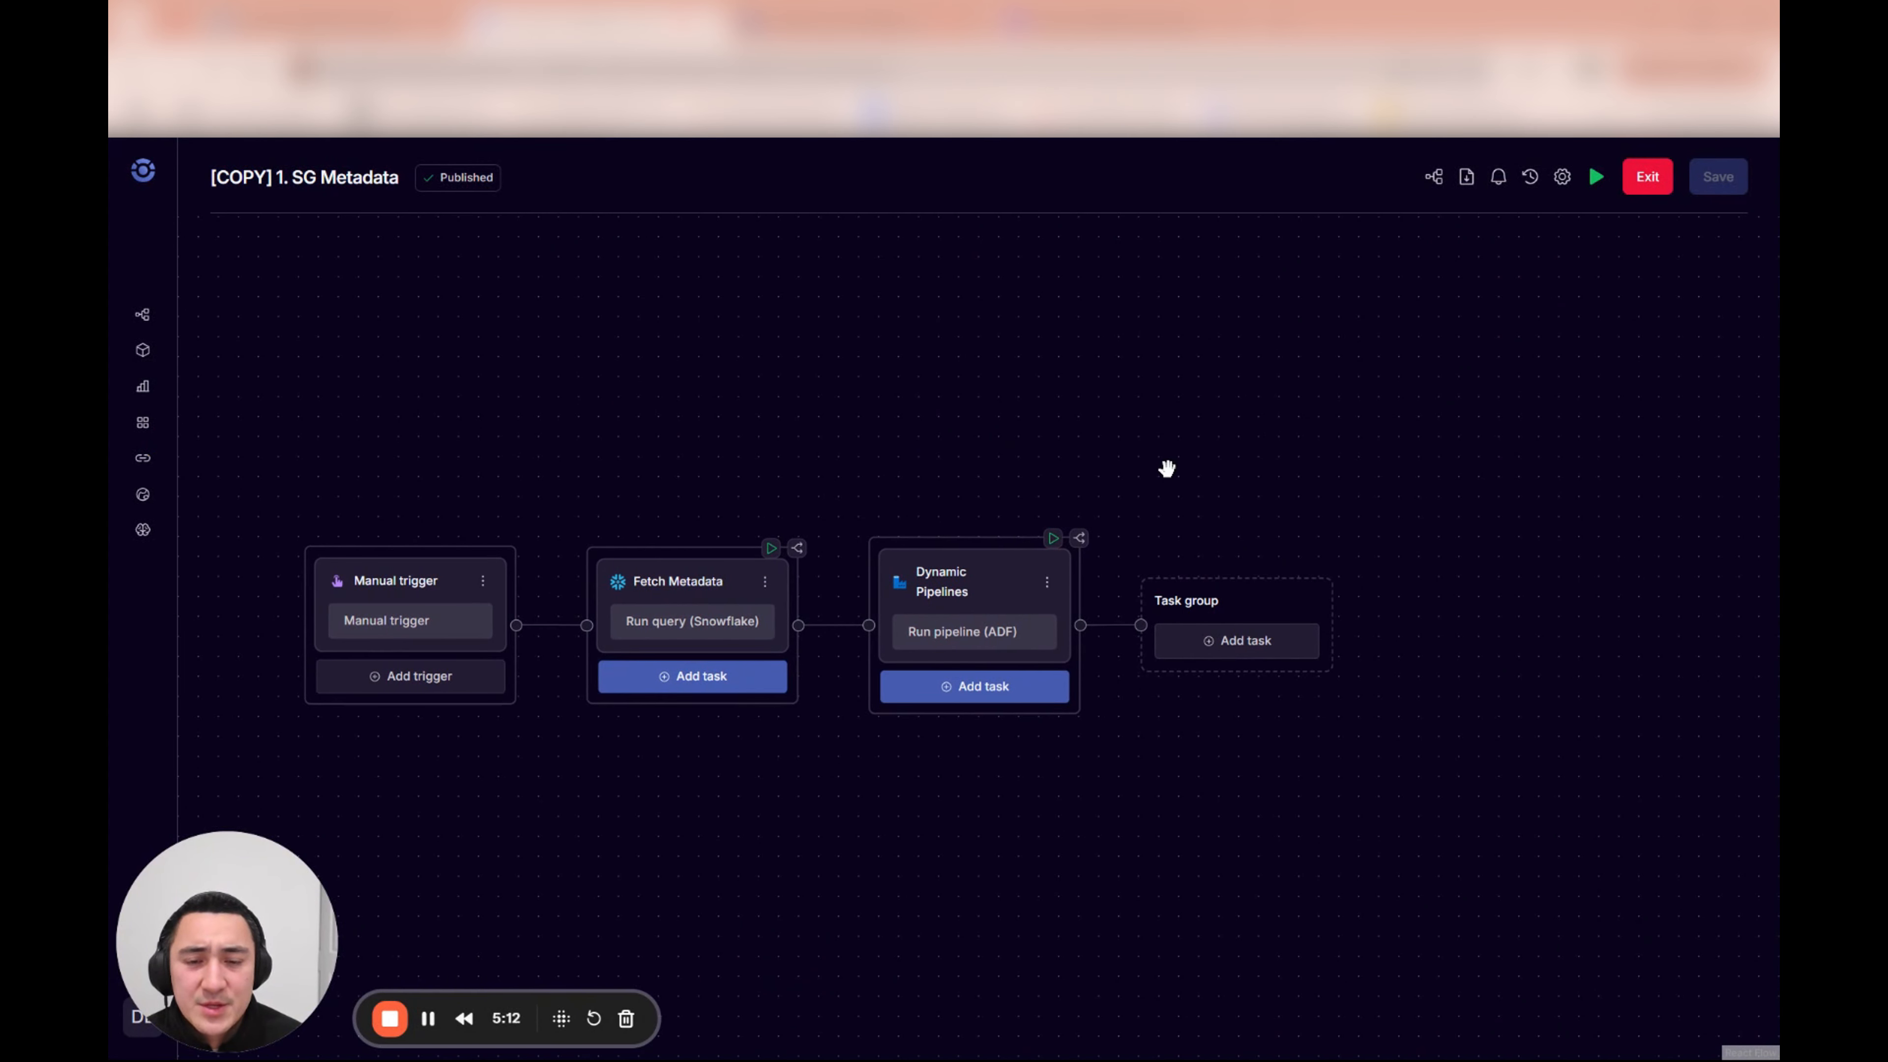
drag(1291, 552, 1264, 493)
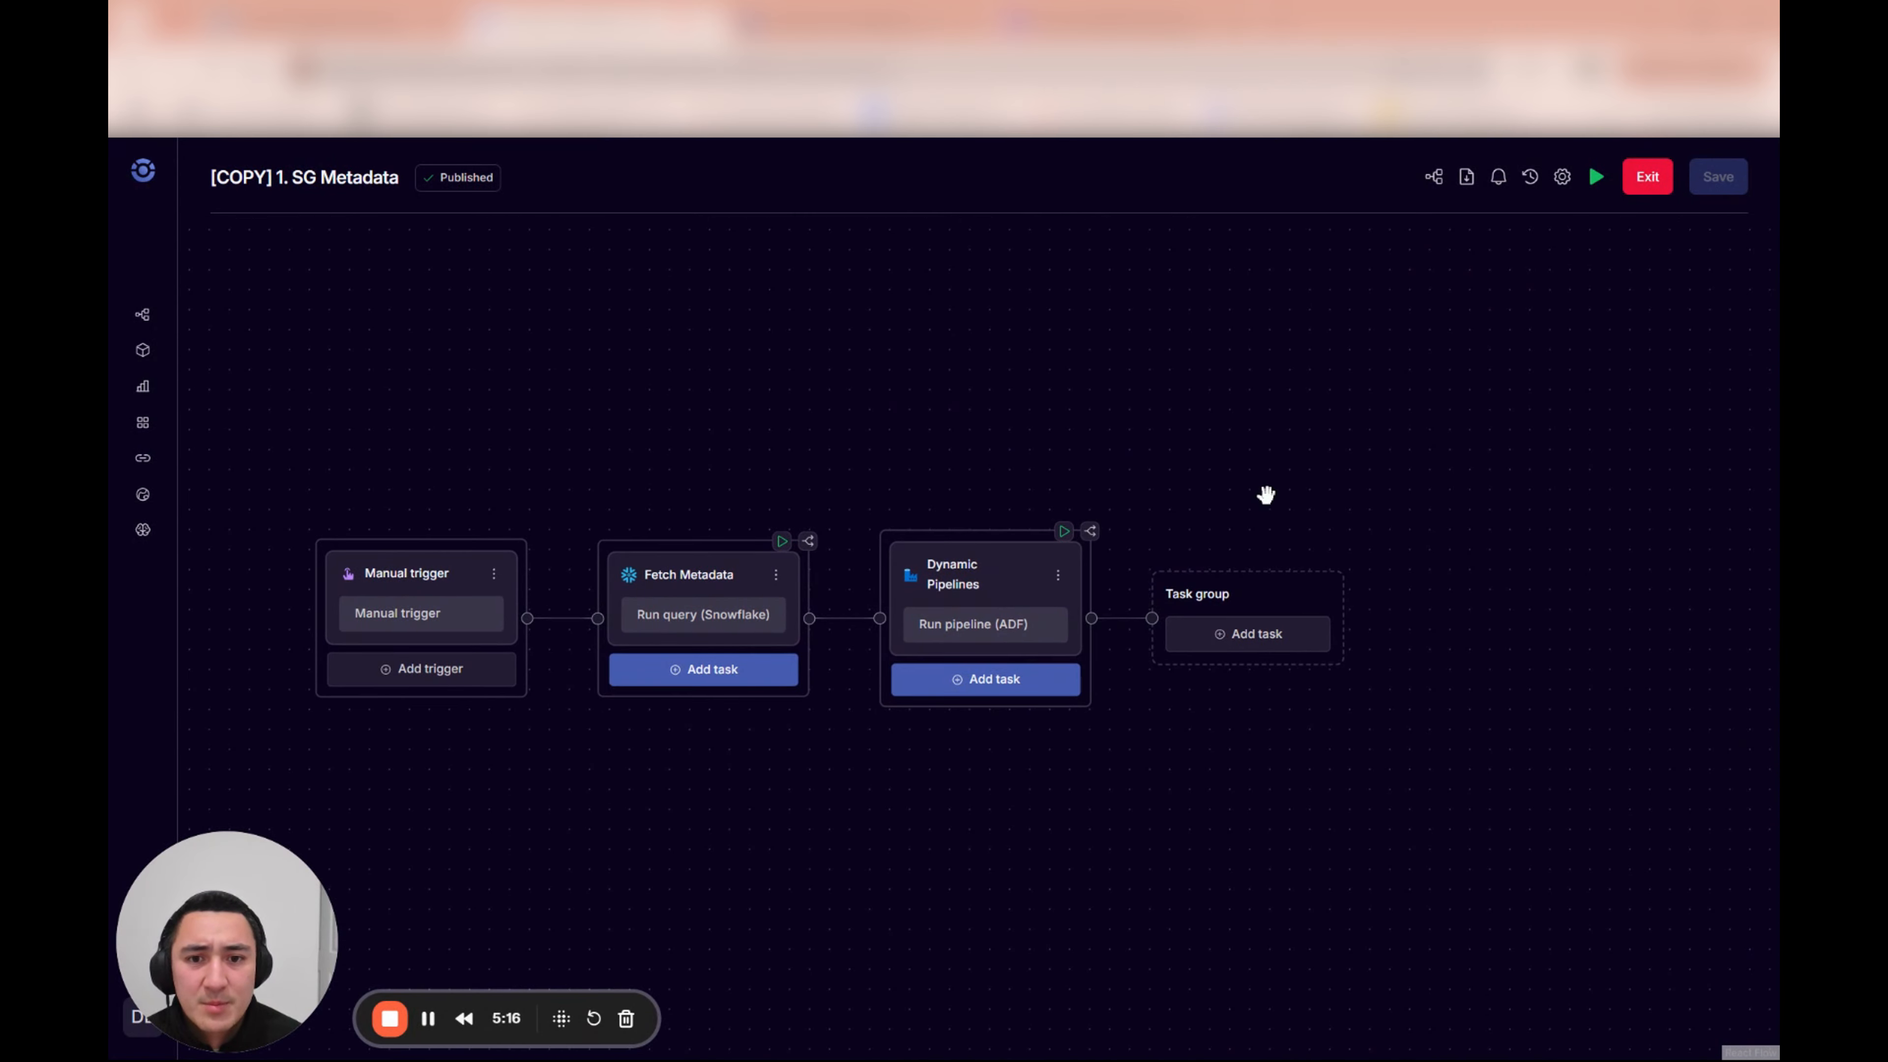
drag(969, 793, 1111, 777)
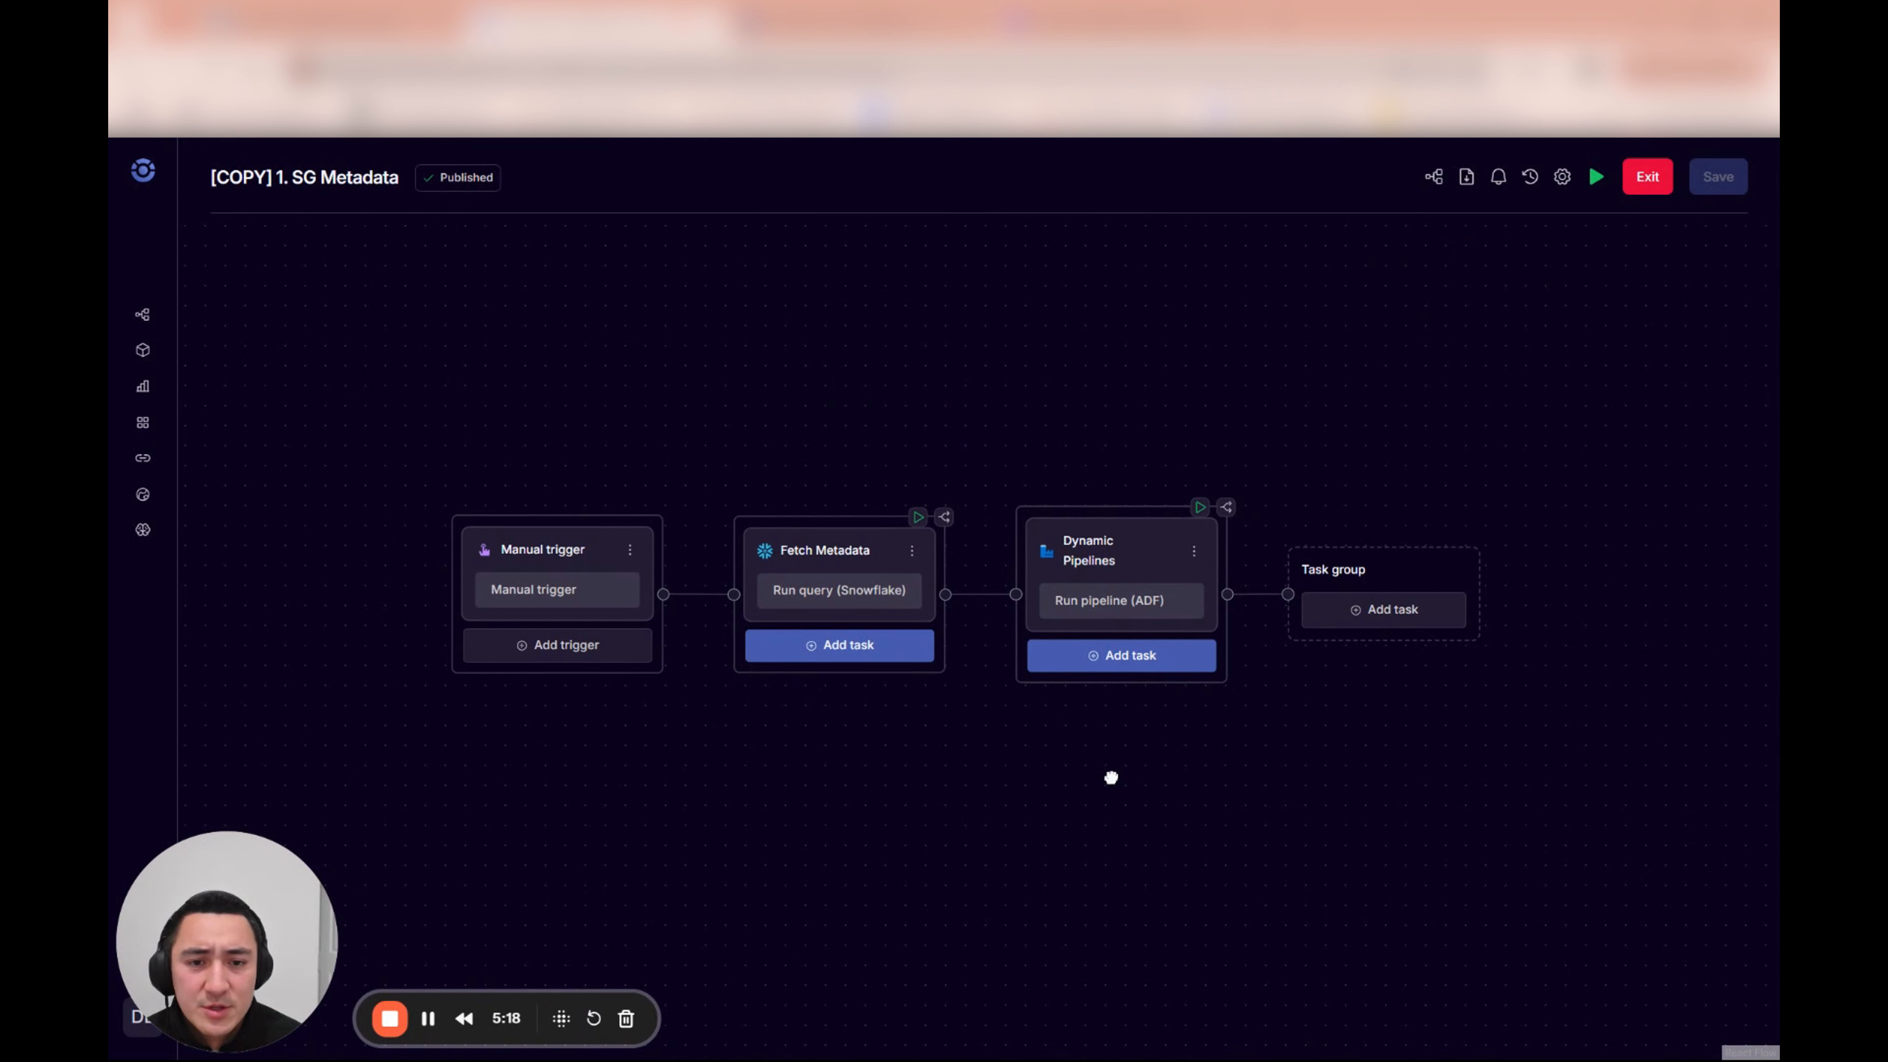